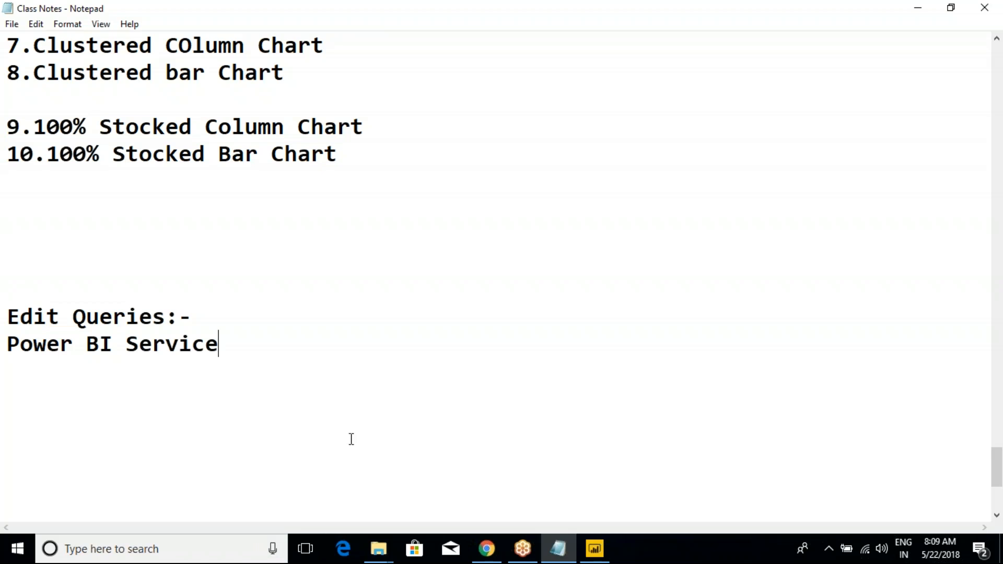
Step: Review the Edit Queries and Power BI Service notes and the list of discussed visualizations in the class notes
{"action": "left_click", "coordinate": [288, 290]}
{"action": "left_click_drag", "start_coordinate": [26, 289], "coordinate": [172, 424]}
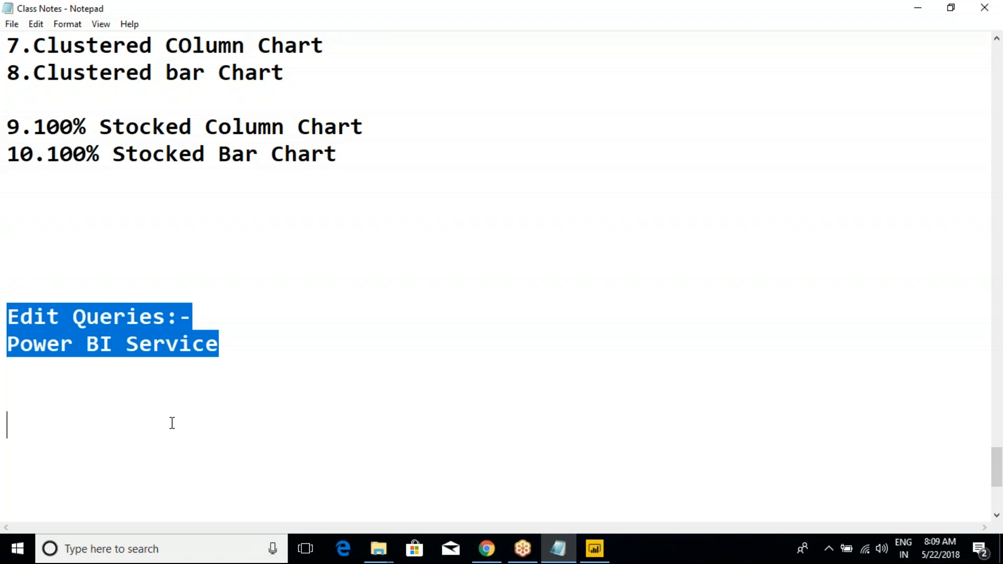
{"action": "left_click", "coordinate": [172, 423]}
{"action": "scroll", "coordinate": [170, 351], "scroll_direction": "up", "scroll_amount": 4}
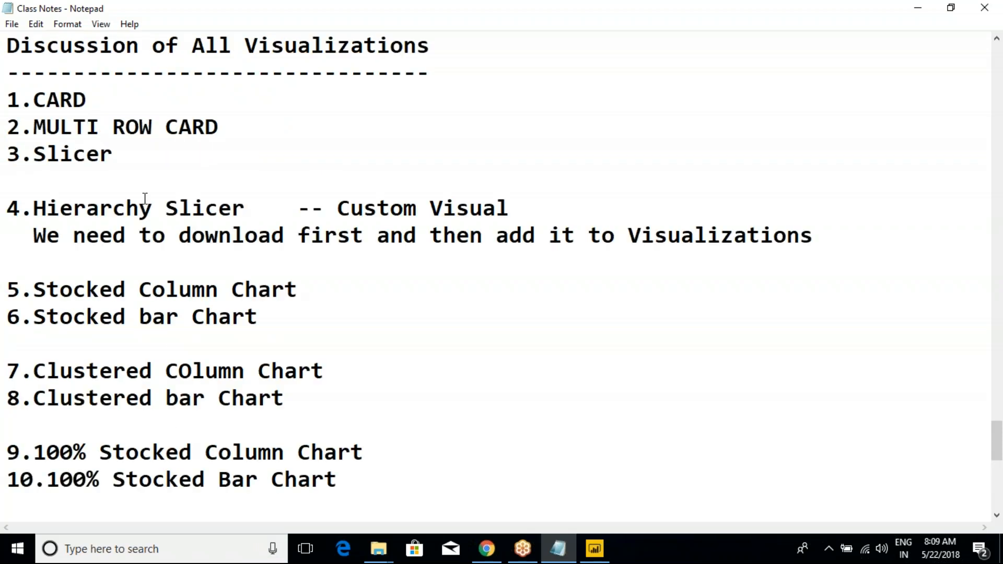
{"action": "left_click_drag", "start_coordinate": [13, 49], "coordinate": [393, 463]}
{"action": "left_click", "coordinate": [393, 463]}
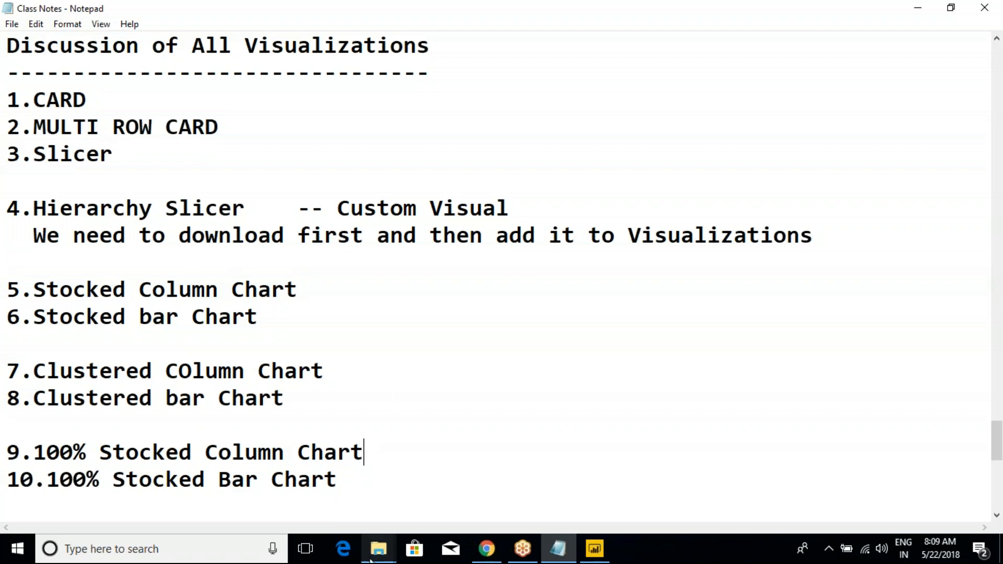
Step: Switch to File Explorer and open the Class Videos folder inside Power BI New Batch(9th_May2018)
{"action": "mouse_move", "coordinate": [379, 549]}
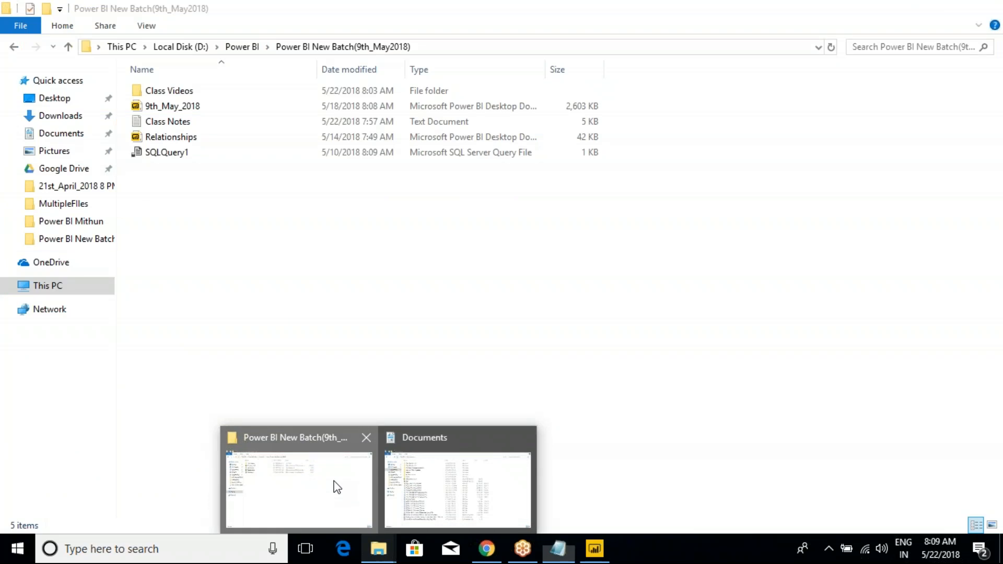
{"action": "left_click", "coordinate": [334, 485]}
{"action": "double_click", "coordinate": [178, 92]}
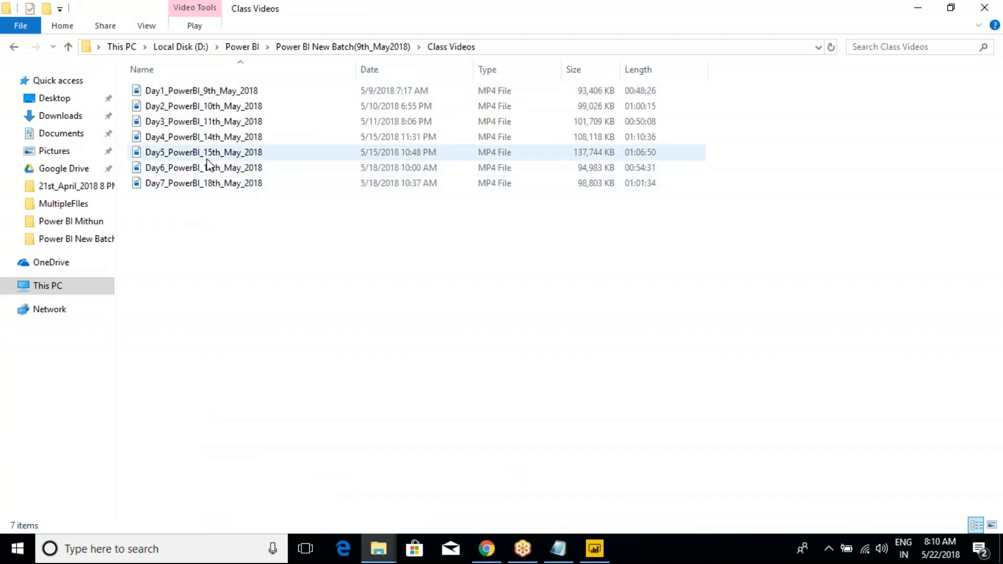
Step: Go through the Day4 to Day7 PowerBI class recordings to check which sessions they cover
{"action": "left_click", "coordinate": [198, 181]}
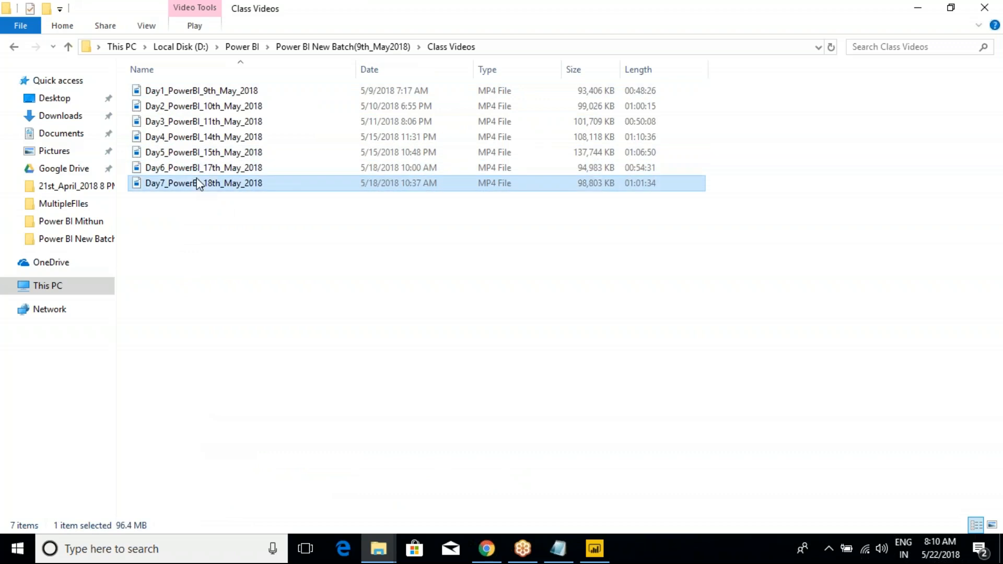
{"action": "left_click", "coordinate": [199, 155]}
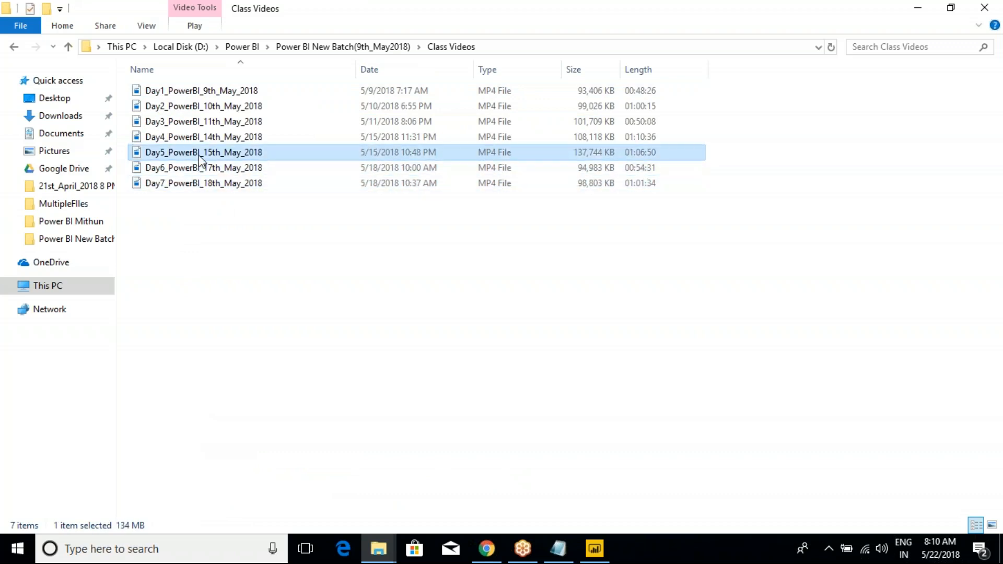
{"action": "left_click", "coordinate": [214, 172]}
{"action": "left_click", "coordinate": [206, 181]}
{"action": "left_click", "coordinate": [206, 169]}
{"action": "left_click", "coordinate": [205, 152]}
{"action": "left_click", "coordinate": [205, 170]}
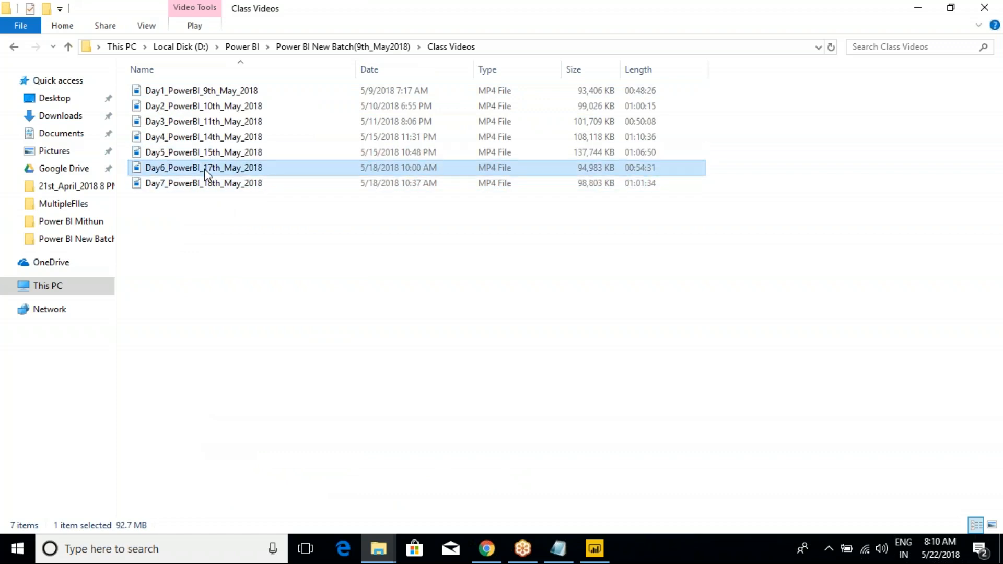
{"action": "left_click", "coordinate": [201, 184]}
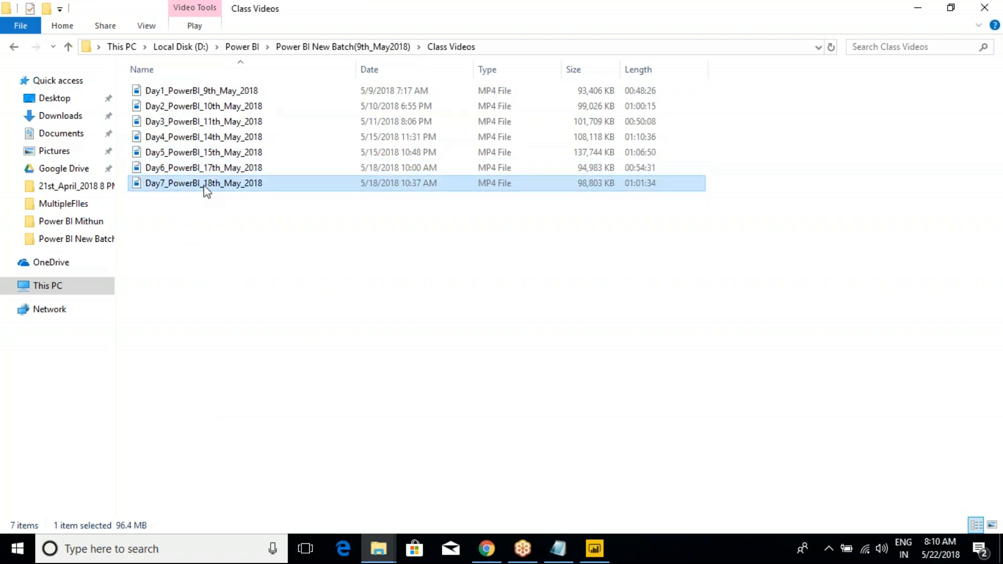
{"action": "left_click", "coordinate": [206, 169]}
{"action": "left_click", "coordinate": [205, 187]}
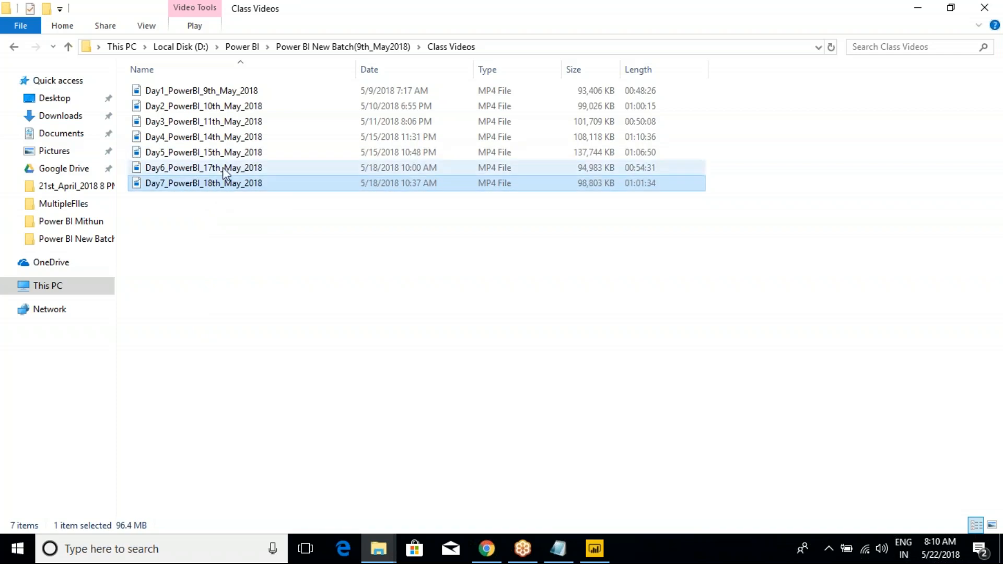
{"action": "left_click", "coordinate": [221, 152]}
{"action": "left_click", "coordinate": [221, 167]}
{"action": "left_click", "coordinate": [221, 181]}
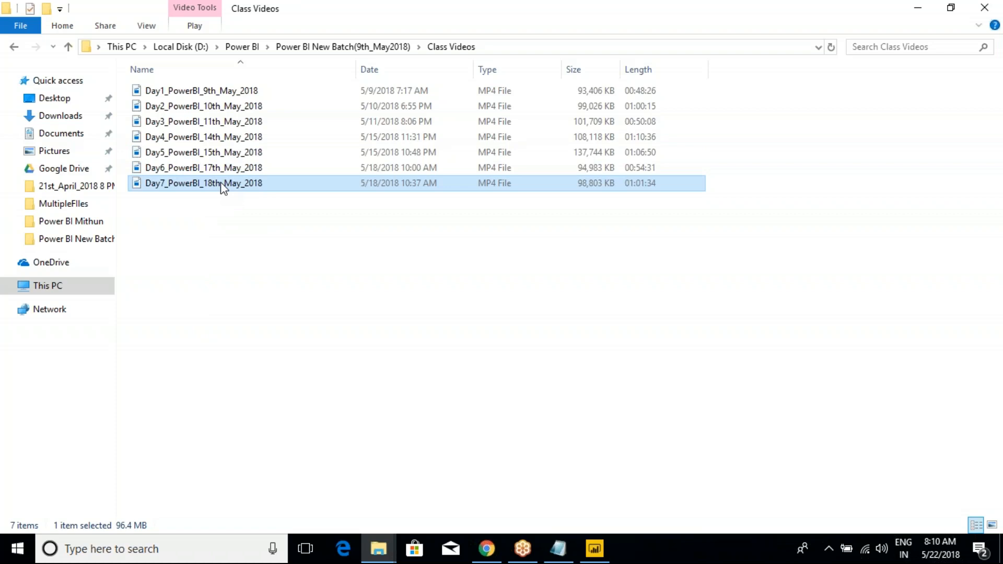
{"action": "left_click", "coordinate": [226, 153]}
{"action": "left_click", "coordinate": [219, 167]}
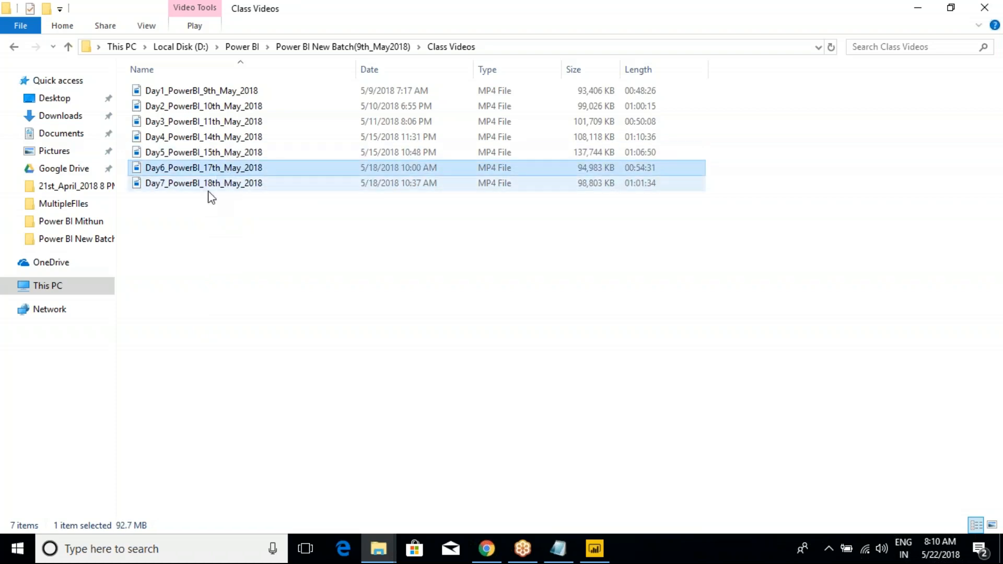
{"action": "left_click", "coordinate": [207, 189]}
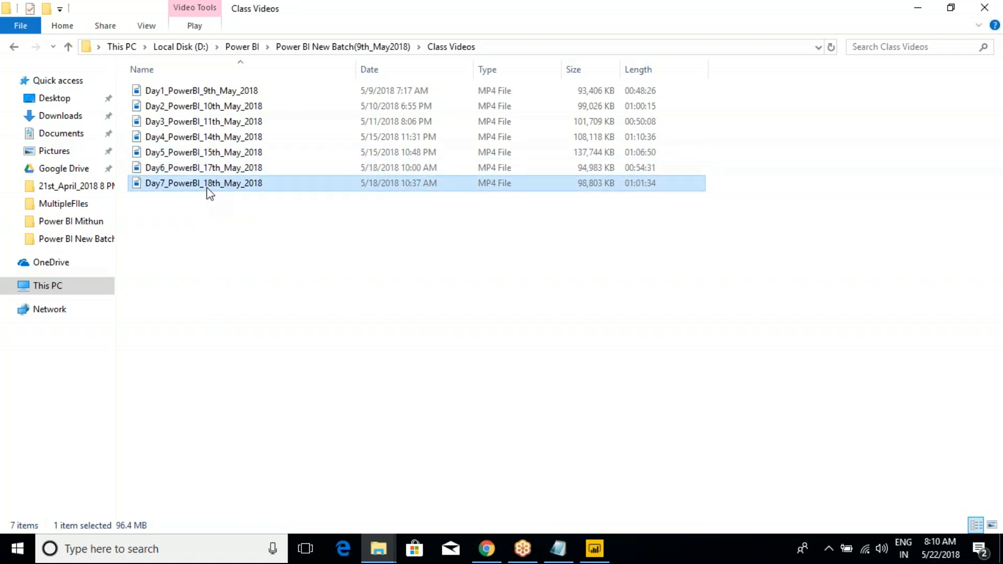
{"action": "left_click", "coordinate": [210, 167]}
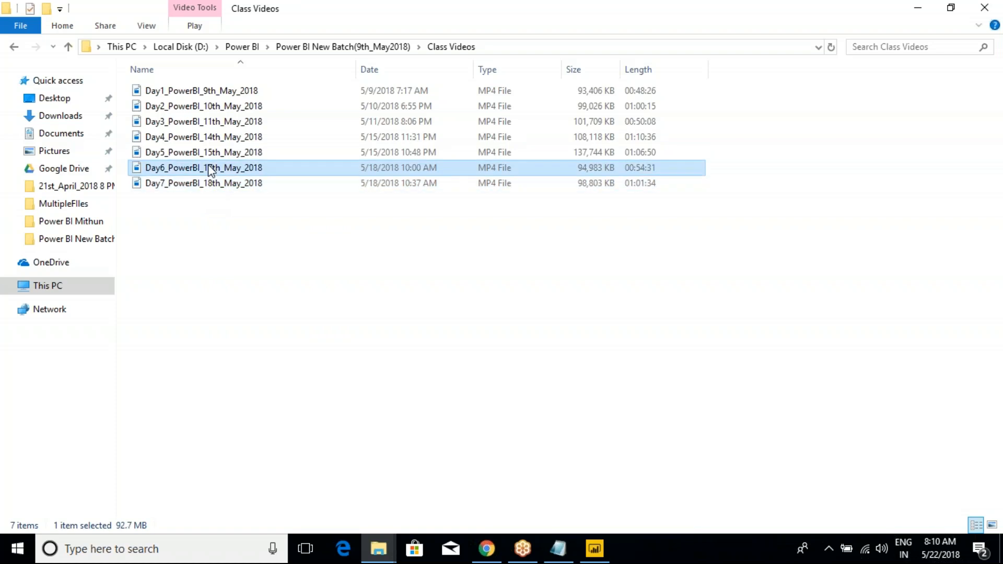
{"action": "left_click", "coordinate": [211, 153]}
{"action": "left_click", "coordinate": [213, 142]}
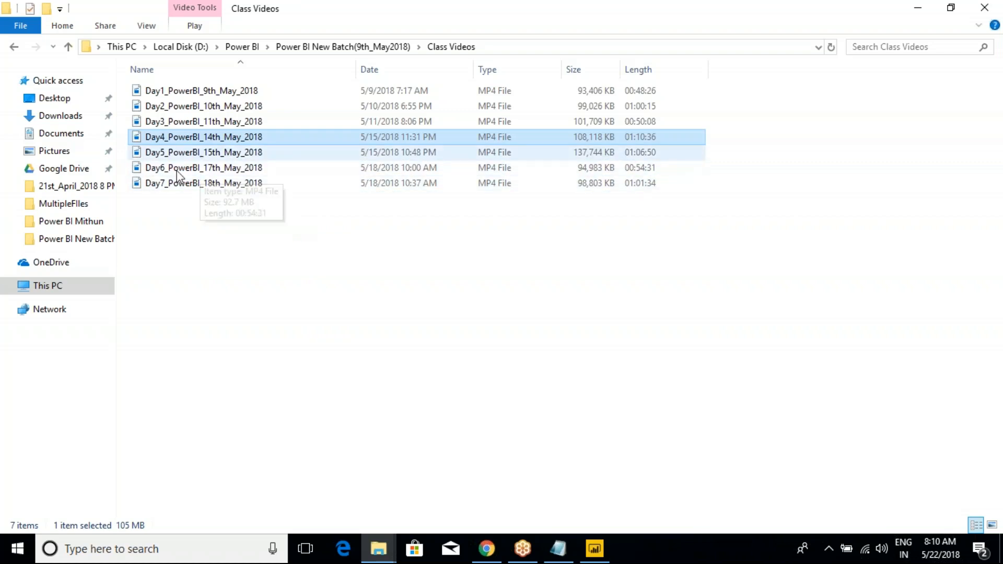
{"action": "left_click", "coordinate": [221, 156]}
{"action": "left_click", "coordinate": [220, 181]}
{"action": "left_click", "coordinate": [217, 170]}
{"action": "left_click", "coordinate": [215, 158]}
{"action": "left_click", "coordinate": [213, 143]}
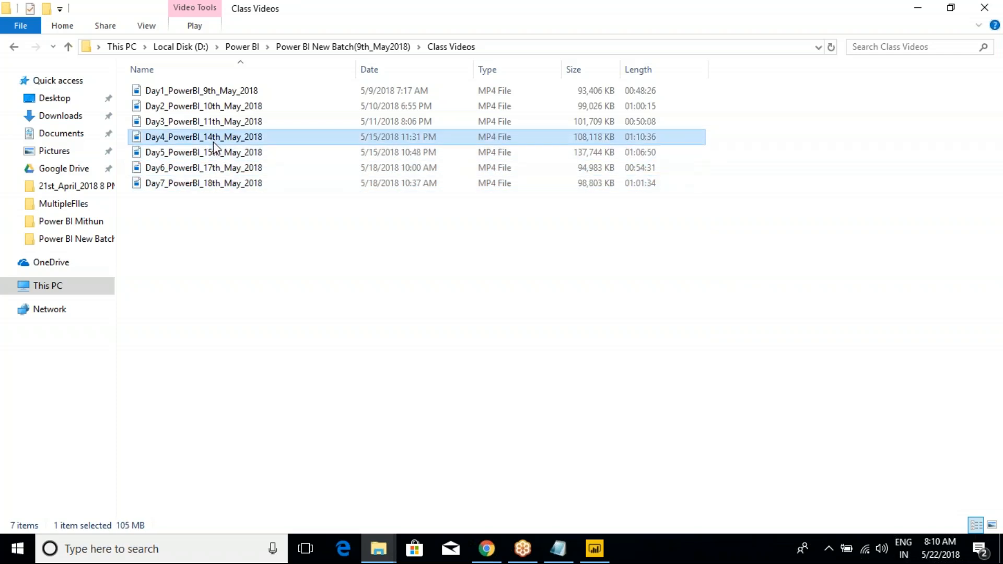
{"action": "left_click", "coordinate": [213, 153]}
{"action": "left_click", "coordinate": [215, 170]}
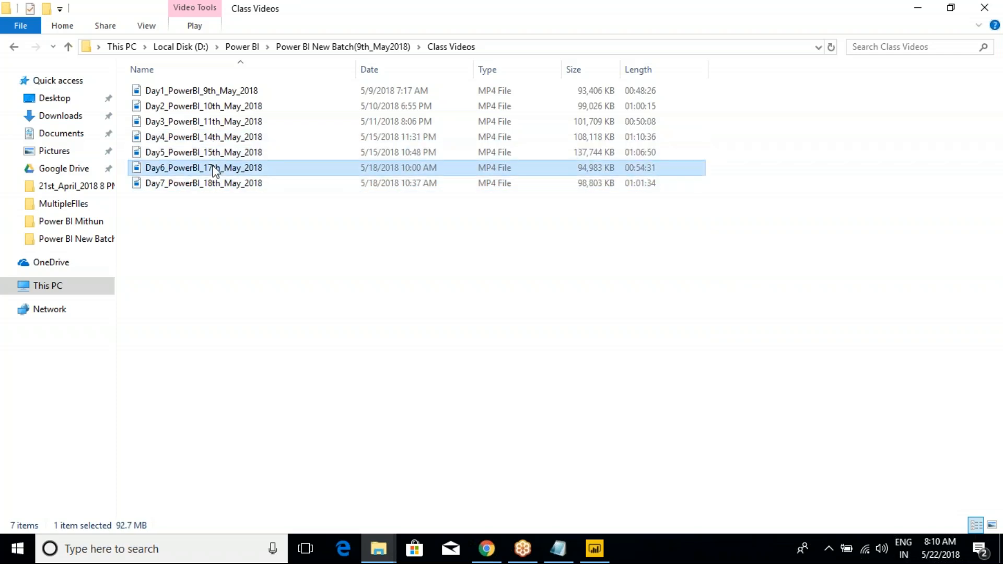
{"action": "left_click", "coordinate": [209, 185]}
{"action": "left_click", "coordinate": [213, 167]}
{"action": "left_click", "coordinate": [211, 153]}
{"action": "left_click", "coordinate": [209, 139]}
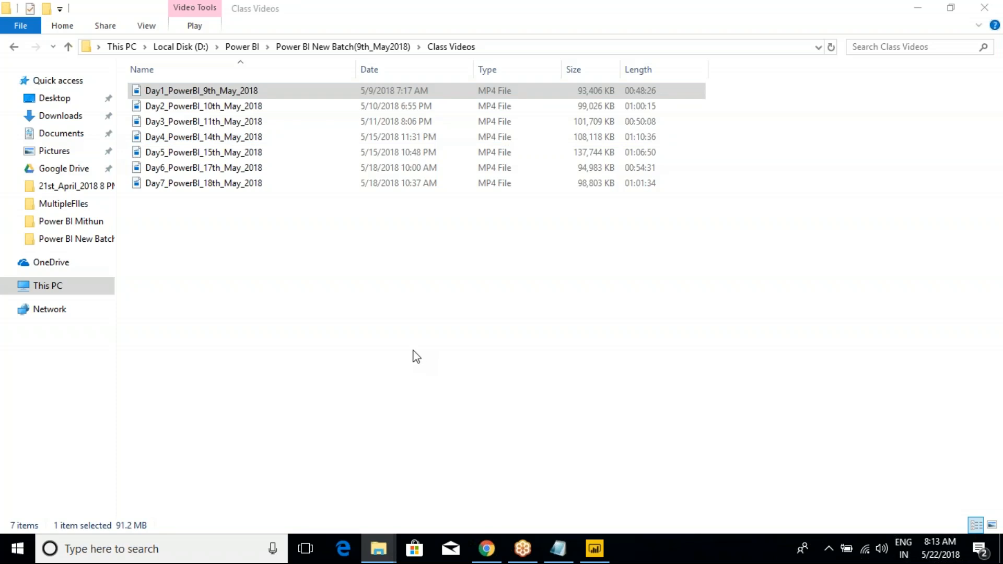
{"action": "left_click", "coordinate": [378, 278]}
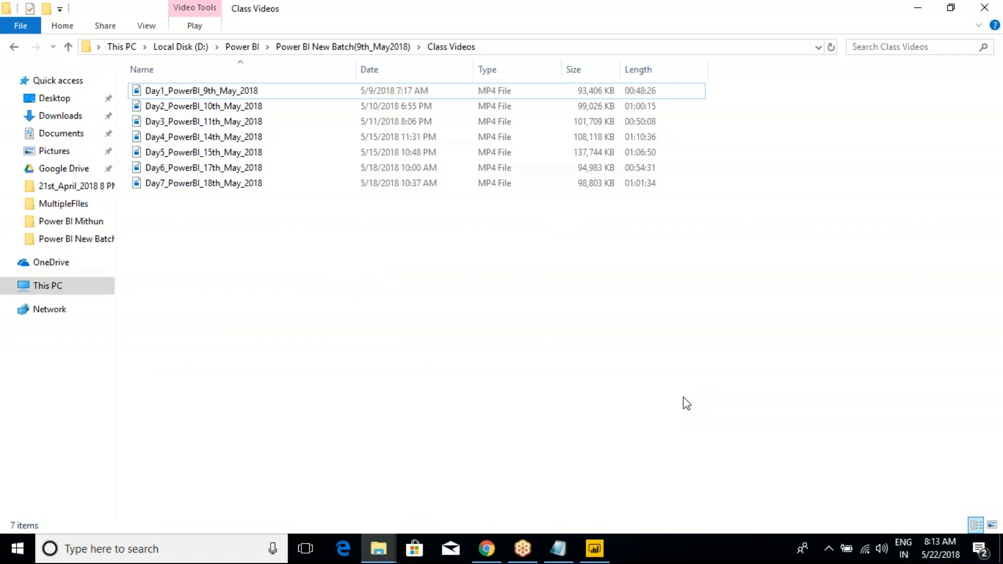
{"action": "left_click", "coordinate": [771, 423]}
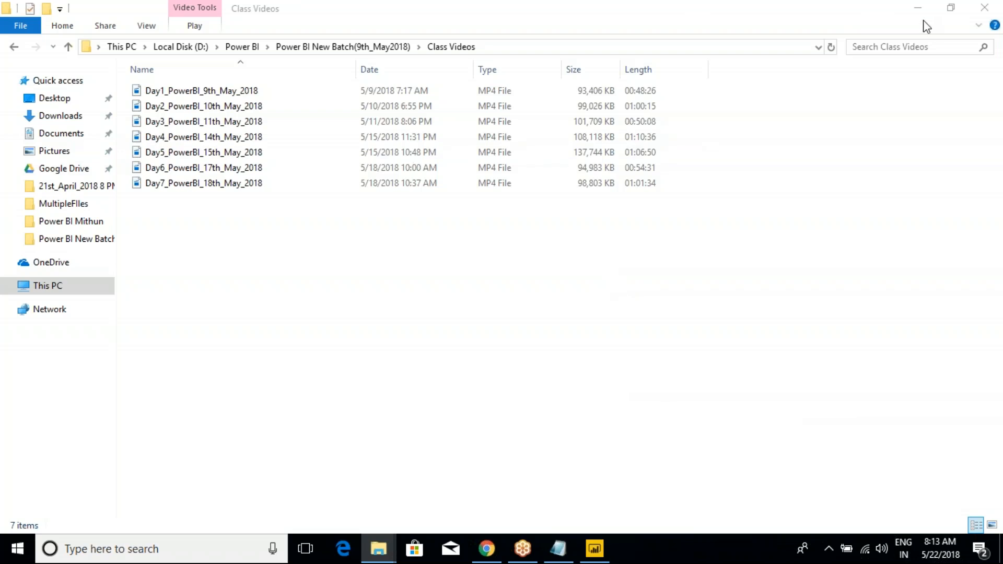
{"action": "left_click", "coordinate": [858, 2]}
{"action": "left_click", "coordinate": [523, 551]}
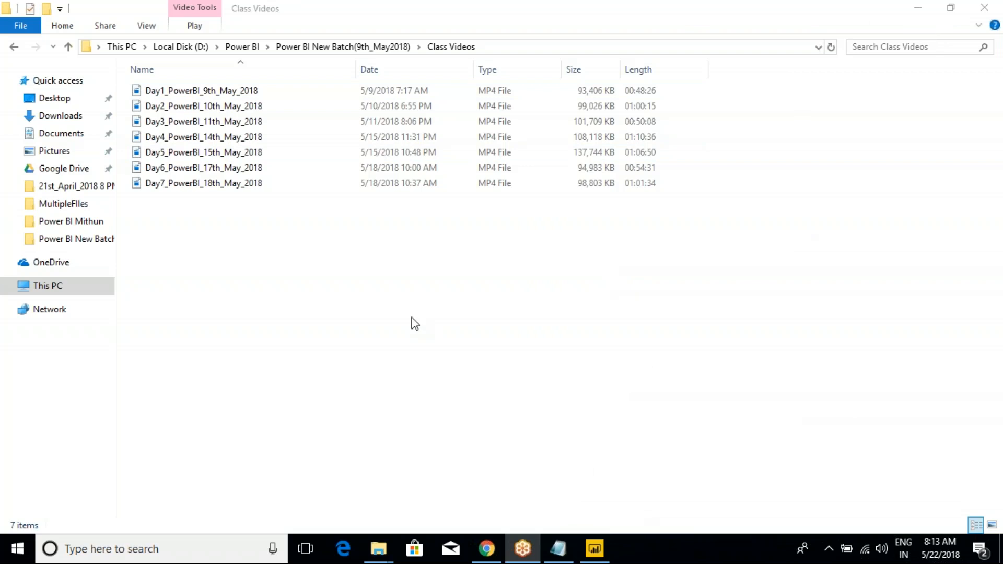
{"action": "left_click", "coordinate": [487, 549]}
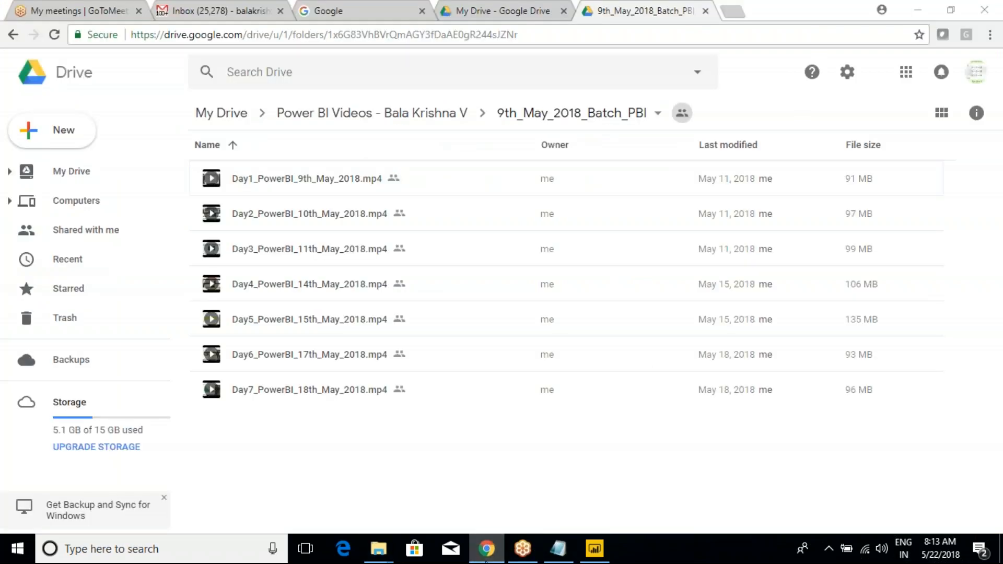
{"action": "left_click", "coordinate": [378, 549]}
Step: Switch to Power BI Desktop and add a new page to the 9th_May_2018 report
{"action": "left_click", "coordinate": [595, 549]}
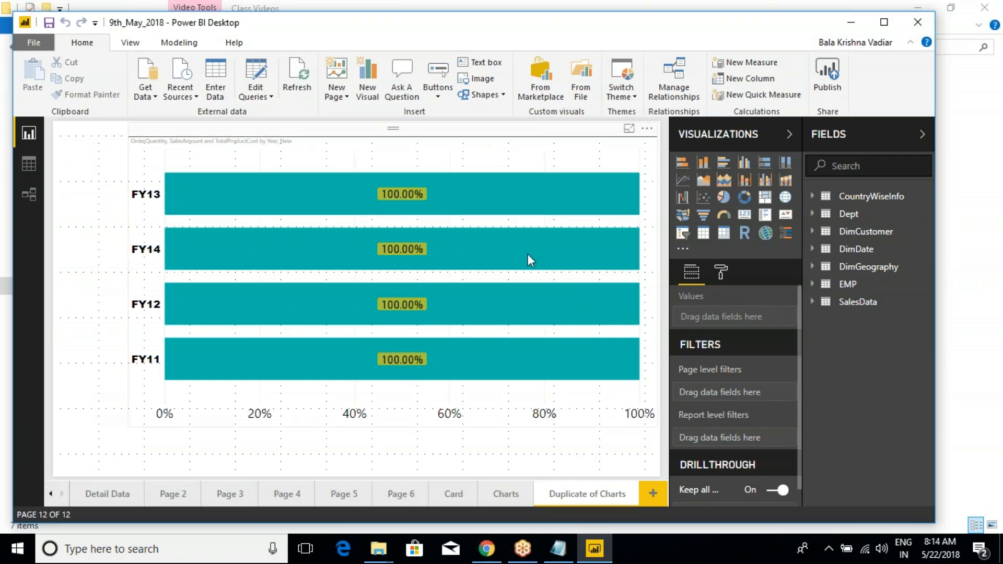
{"action": "left_click", "coordinate": [650, 504]}
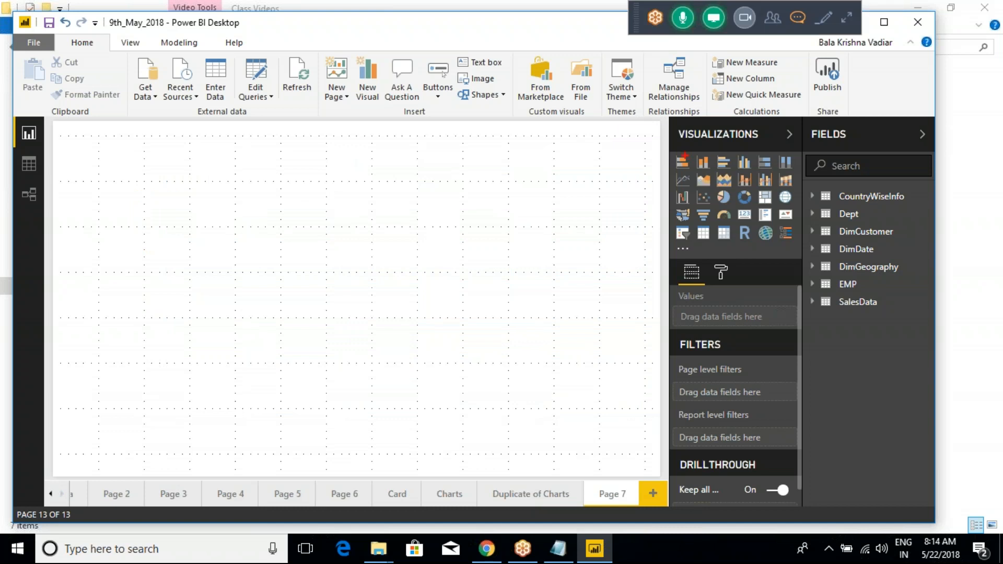
Step: Mark the bar and column chart, card, multi-row card, table and matrix visual types with red annotation strokes
{"action": "mouse_move", "coordinate": [680, 163]}
{"action": "left_mouse_down"}
{"action": "mouse_move", "coordinate": [704, 150]}
{"action": "mouse_move", "coordinate": [730, 165]}
{"action": "mouse_move", "coordinate": [789, 163]}
{"action": "left_mouse_up"}
{"action": "left_click_drag", "start_coordinate": [741, 220], "coordinate": [752, 206]}
{"action": "mouse_move", "coordinate": [703, 242]}
{"action": "left_mouse_down"}
{"action": "mouse_move", "coordinate": [707, 227]}
{"action": "mouse_move", "coordinate": [729, 220]}
{"action": "left_mouse_up"}
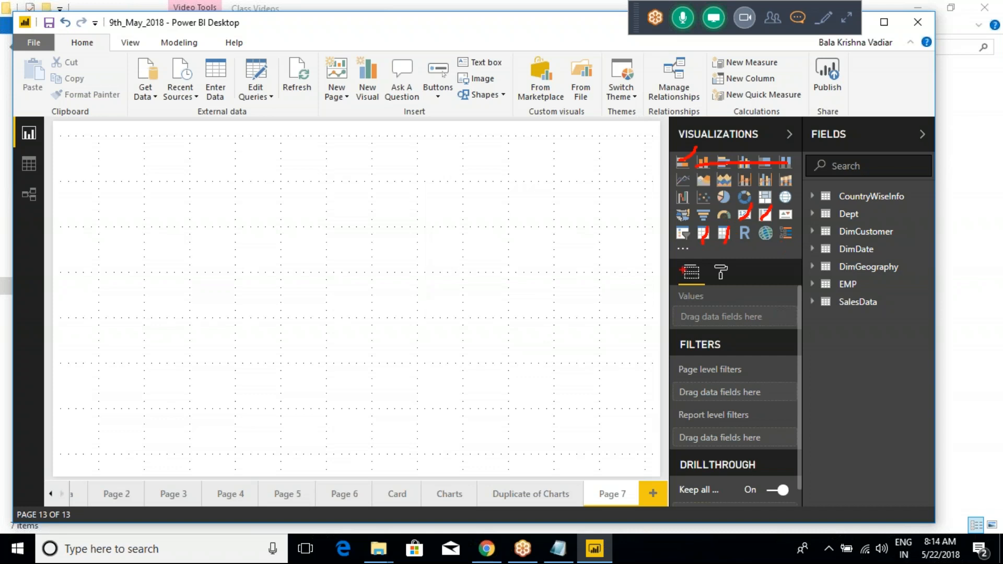
Step: Switch back to the Class Notes in Notepad and review the Card, Multi Row Card, Slicer and Hierarchy Slicer entries
{"action": "key", "text": "alt+Tab"}
{"action": "key", "text": "alt+Tab"}
{"action": "key", "text": "alt+Tab"}
{"action": "key", "text": "alt+Tab"}
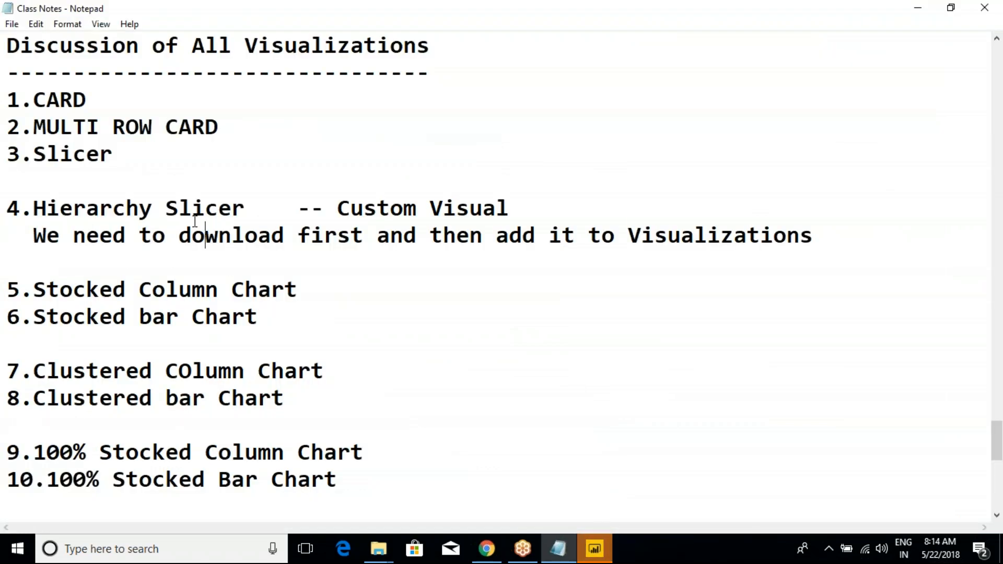
{"action": "left_click_drag", "start_coordinate": [33, 99], "coordinate": [131, 127]}
{"action": "left_click_drag", "start_coordinate": [20, 154], "coordinate": [140, 236]}
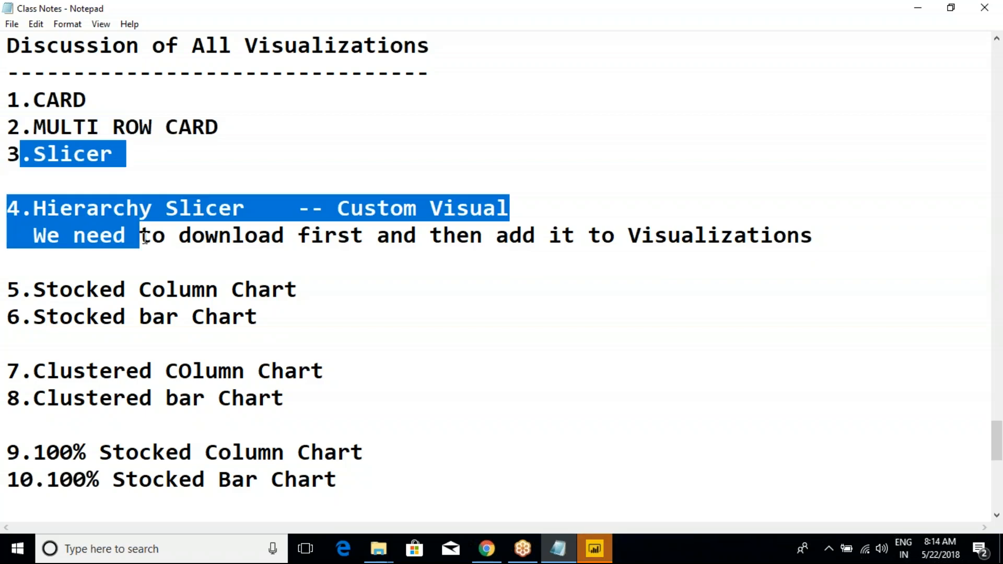
Step: Switch to Power BI Desktop, insert a table visual on Page 7 and enlarge it across most of the upper canvas
{"action": "left_click", "coordinate": [595, 549]}
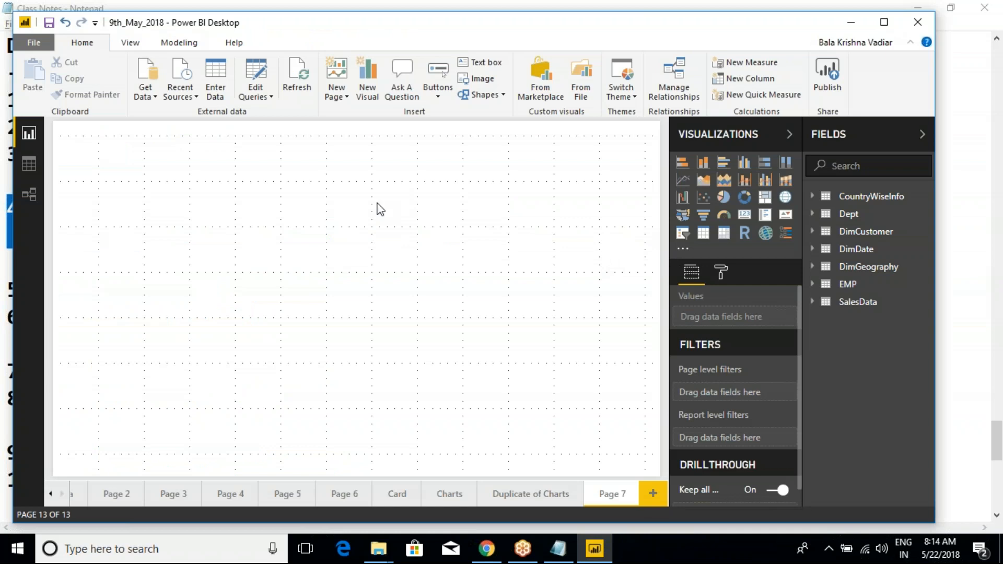
{"action": "left_click", "coordinate": [708, 243]}
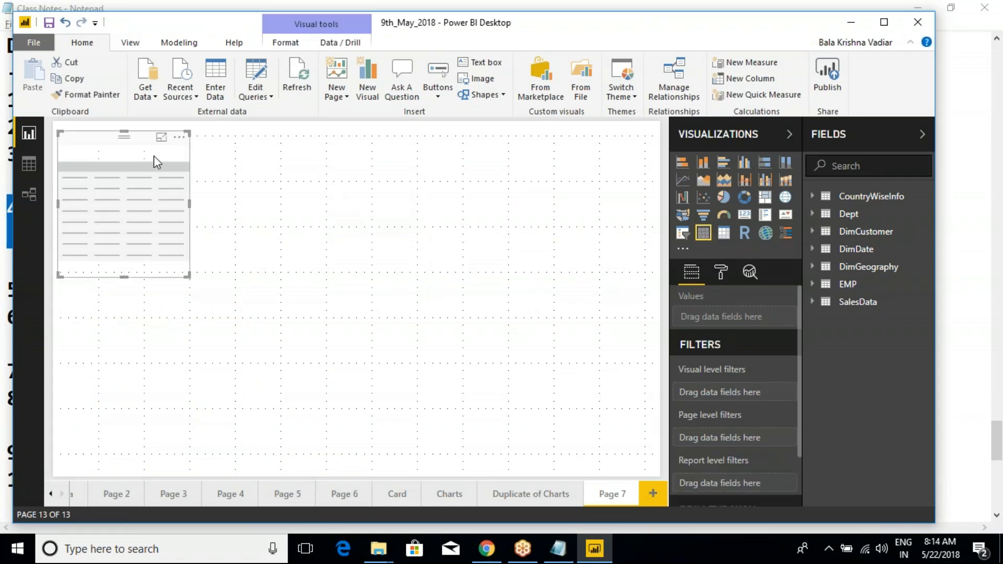
{"action": "left_click_drag", "start_coordinate": [154, 156], "coordinate": [214, 162]}
{"action": "left_click_drag", "start_coordinate": [259, 275], "coordinate": [600, 362]}
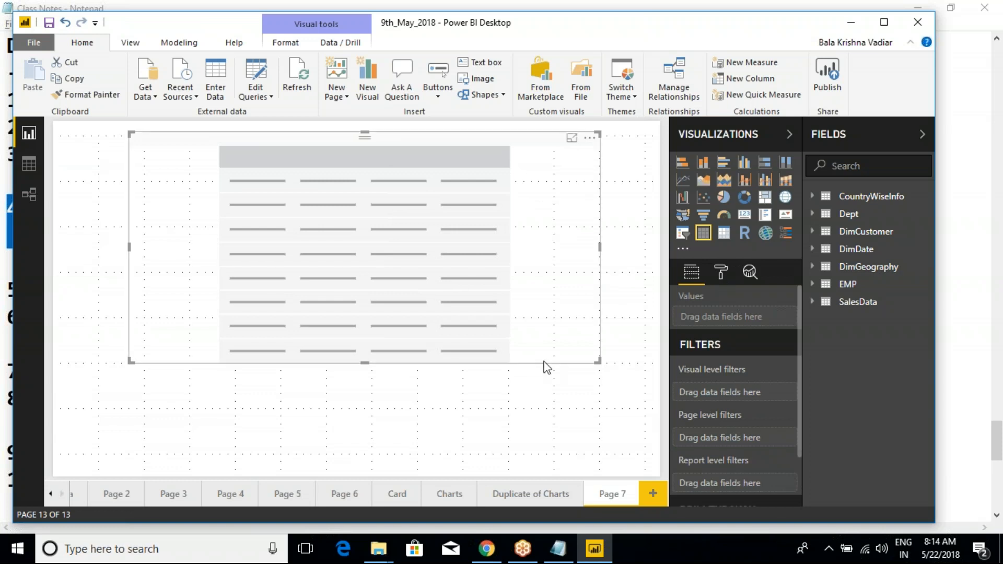
Step: Open the Card page and examine its TotalOrders card, country hierarchy slicer and multi-row card by country
{"action": "left_click", "coordinate": [401, 495]}
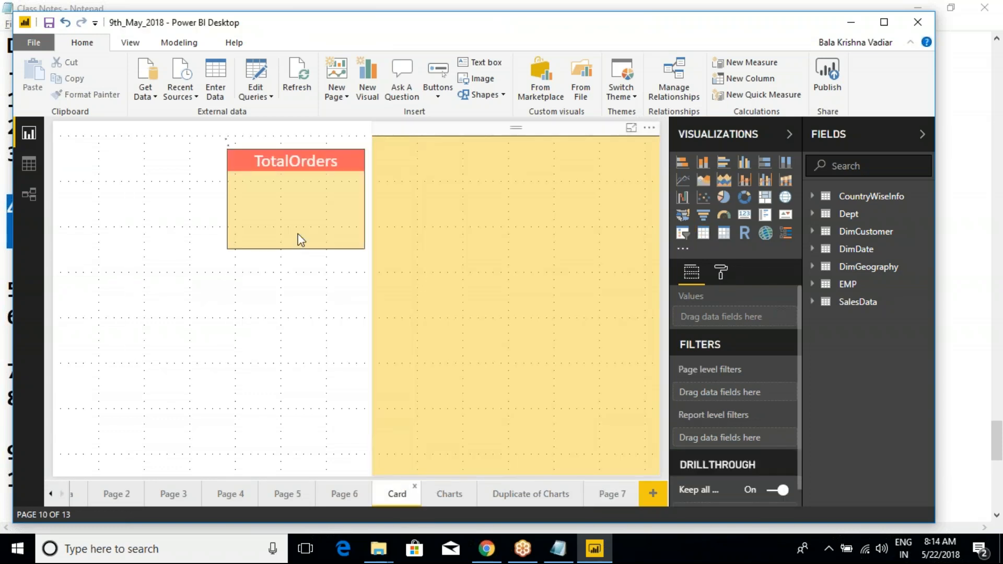
{"action": "left_click", "coordinate": [267, 145]}
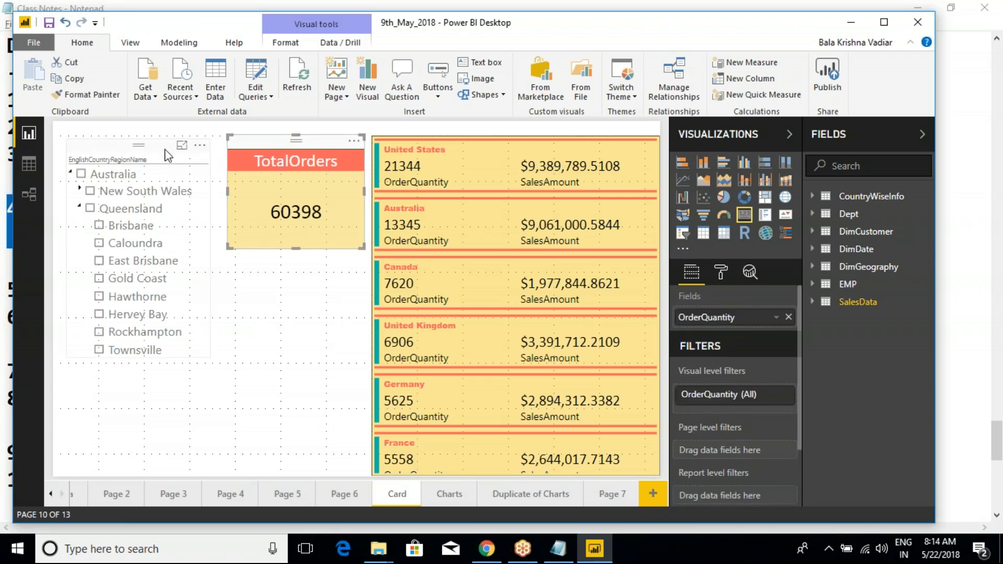
{"action": "left_click", "coordinate": [166, 153]}
{"action": "left_click", "coordinate": [269, 144]}
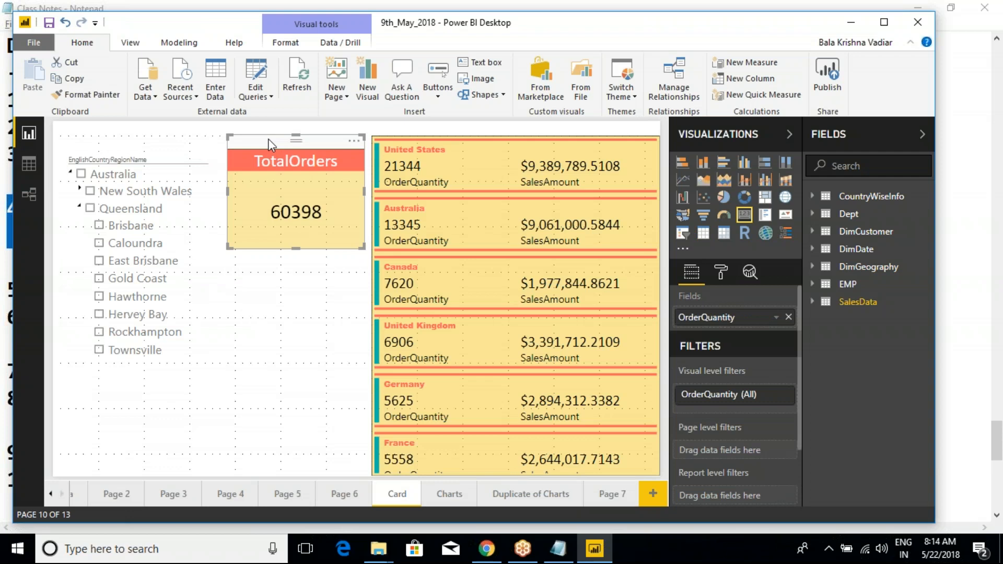
{"action": "left_click", "coordinate": [438, 131]}
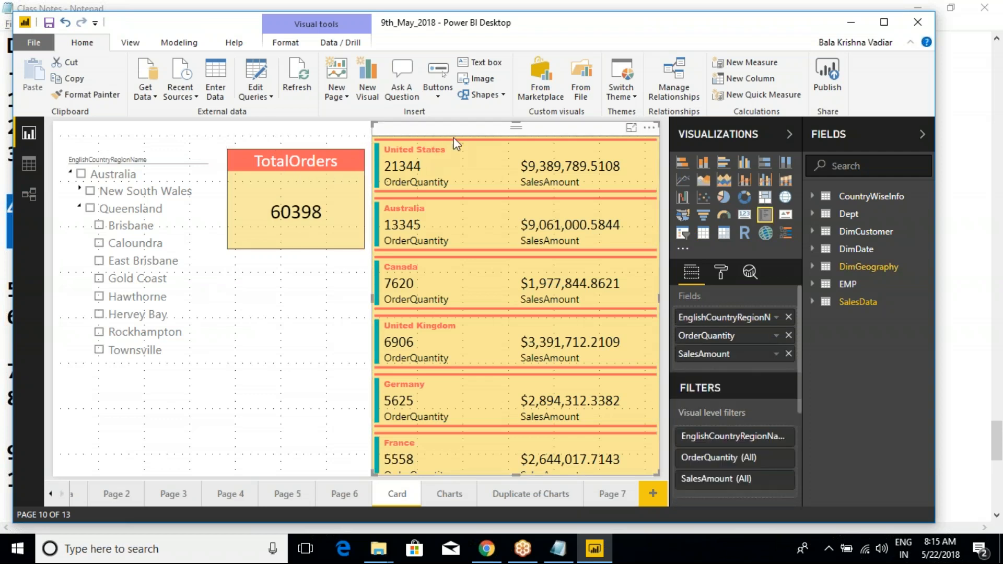
{"action": "left_click", "coordinate": [356, 194]}
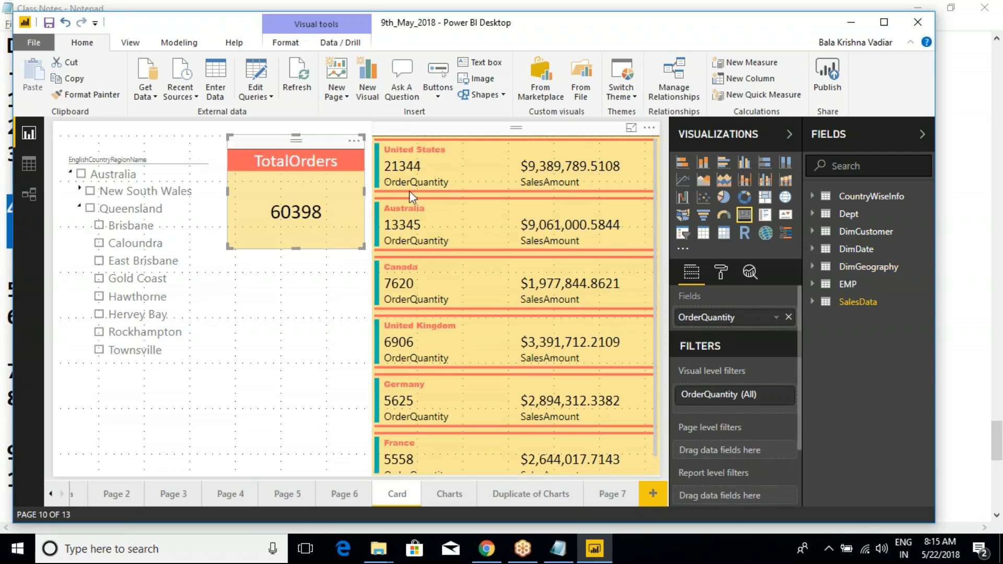
Step: Select the country hierarchy slicer, and open the Charts page to inspect the OrderQuantity column chart and its tooltips by country
{"action": "left_click", "coordinate": [159, 149]}
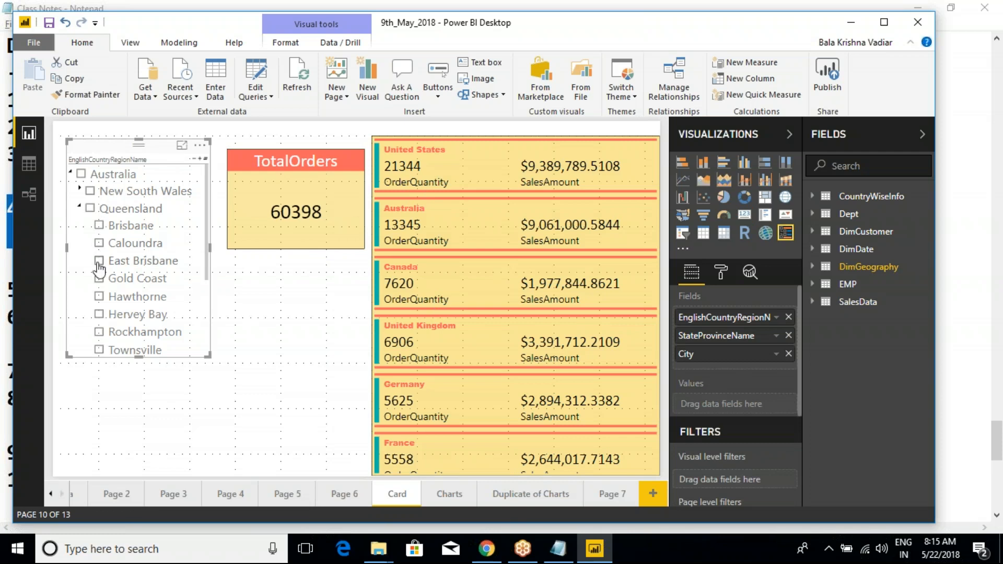
{"action": "left_click", "coordinate": [443, 495]}
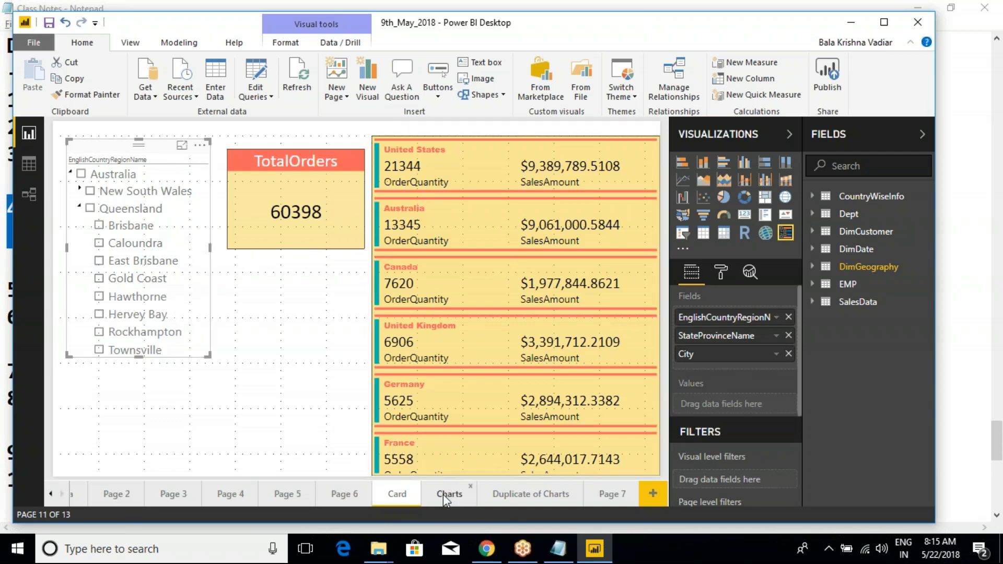
{"action": "left_click", "coordinate": [333, 153]}
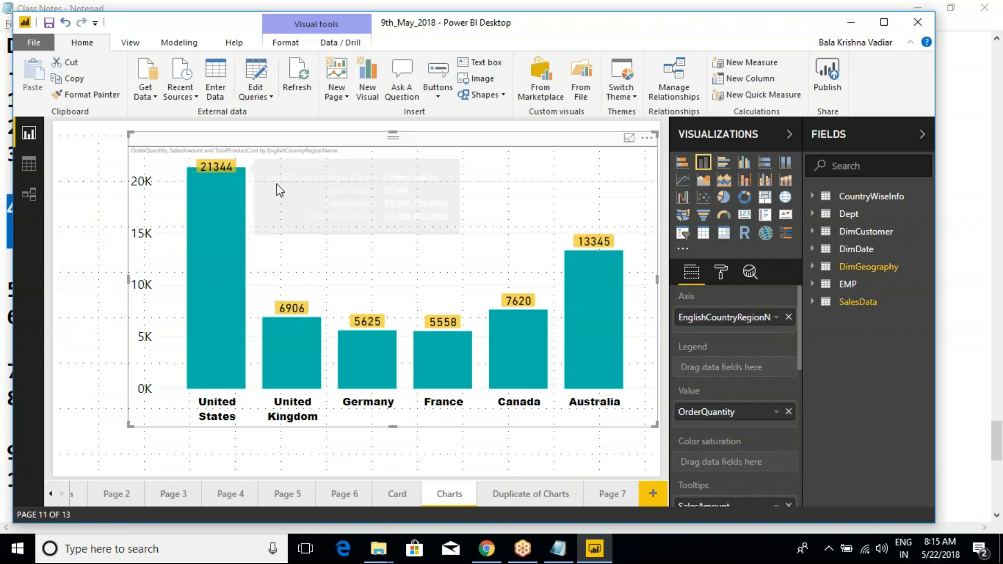
{"action": "mouse_move", "coordinate": [311, 371]}
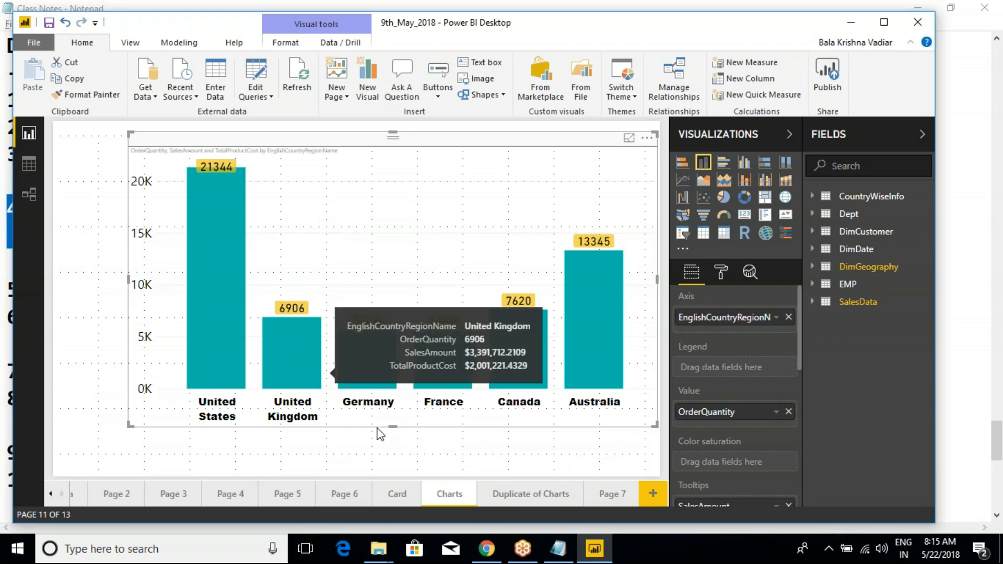
{"action": "mouse_move", "coordinate": [393, 344]}
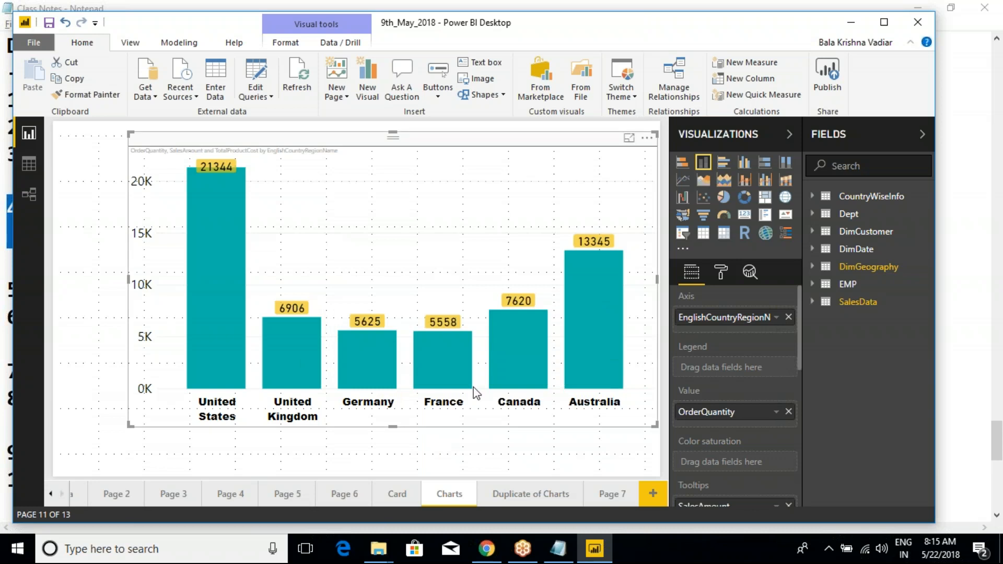
Step: Open the Duplicate of Charts page and examine the 100% stacked bar chart by Year_New, highlighting and unhighlighting the FY13 bar
{"action": "left_click", "coordinate": [524, 495]}
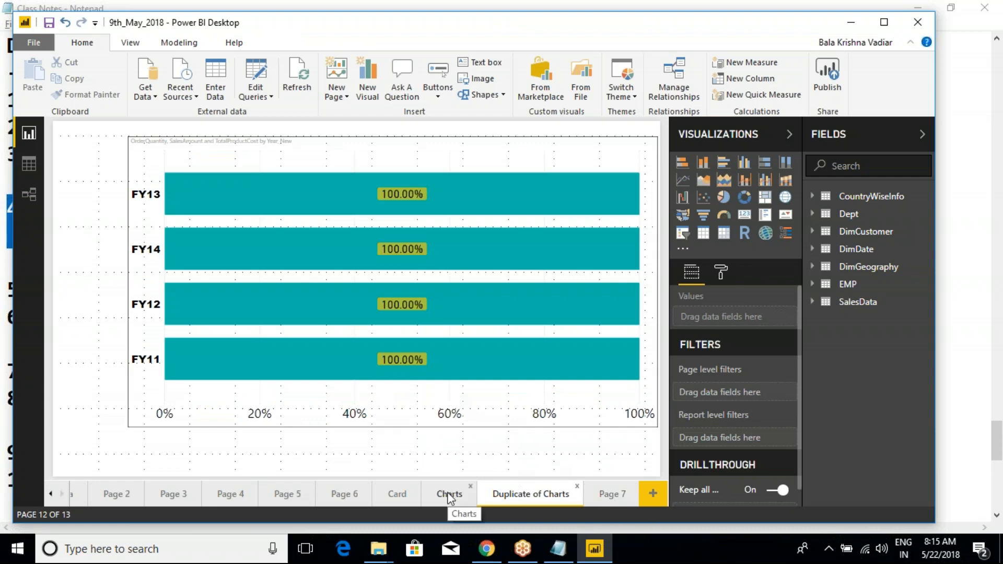
{"action": "left_click", "coordinate": [400, 178]}
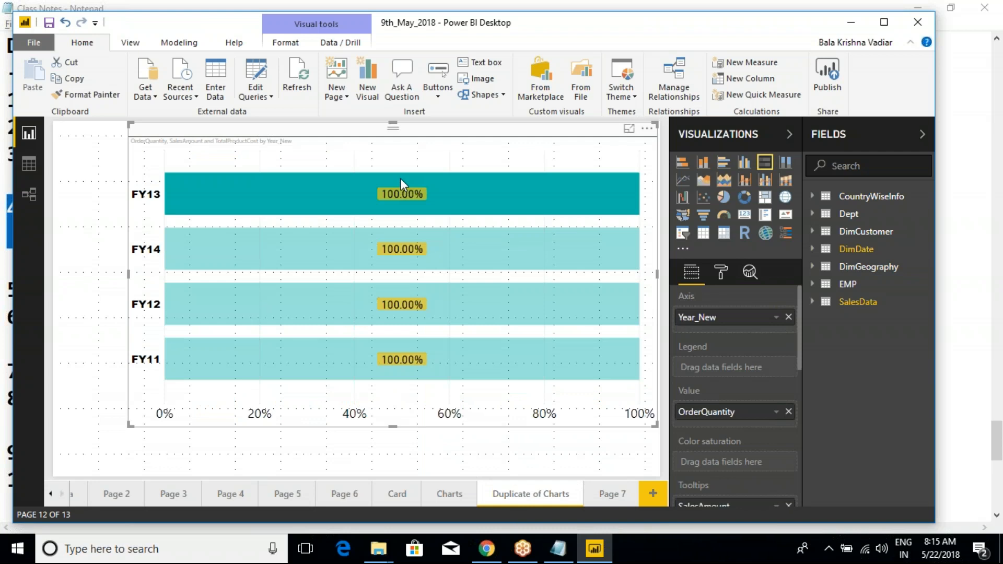
{"action": "left_click", "coordinate": [401, 179]}
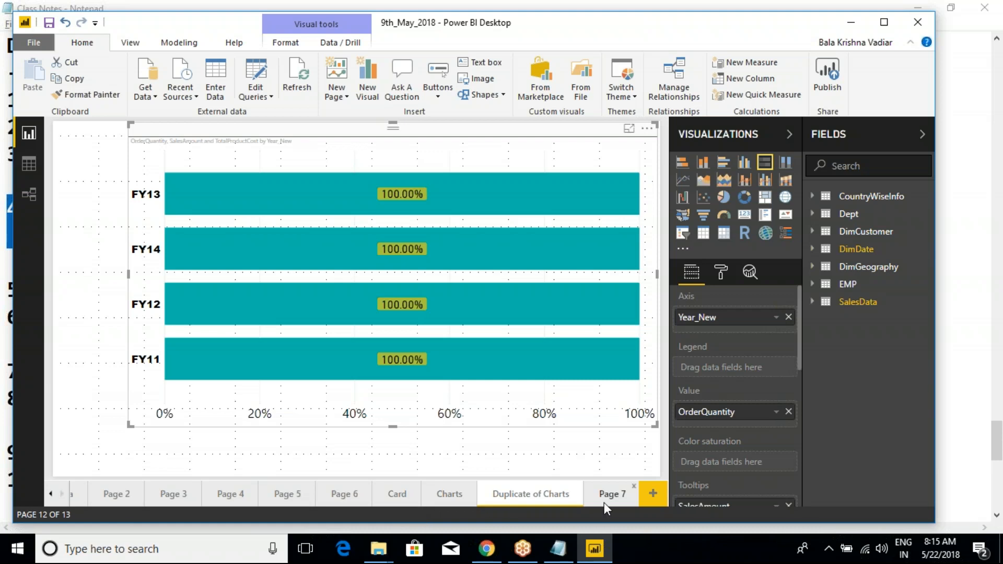
Step: Mark the country columns on the Charts page with red annotation strokes, and clear the annotations
{"action": "left_click", "coordinate": [443, 497]}
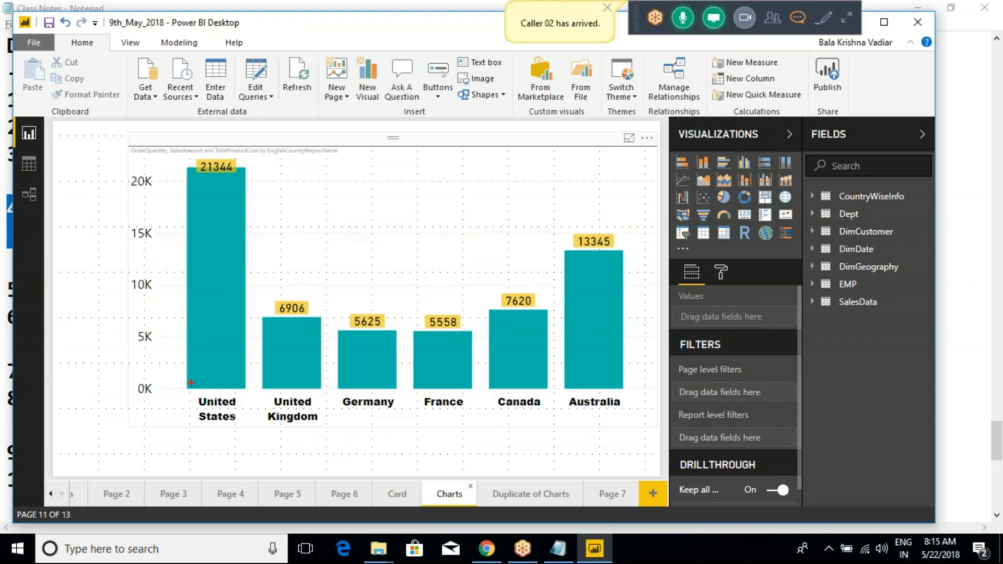
{"action": "left_click_drag", "start_coordinate": [192, 367], "coordinate": [237, 303]}
{"action": "left_click_drag", "start_coordinate": [277, 361], "coordinate": [317, 310]}
{"action": "left_click_drag", "start_coordinate": [345, 355], "coordinate": [361, 323]}
{"action": "left_click_drag", "start_coordinate": [432, 358], "coordinate": [460, 317]}
{"action": "mouse_move", "coordinate": [511, 342]}
{"action": "left_mouse_down"}
{"action": "mouse_move", "coordinate": [520, 320]}
{"action": "mouse_move", "coordinate": [586, 308]}
{"action": "left_mouse_up"}
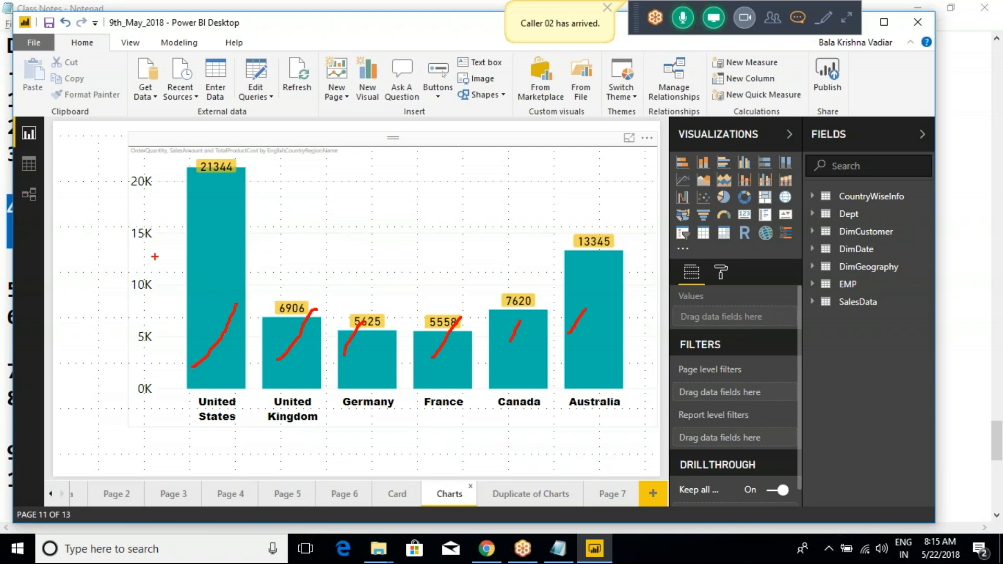
{"action": "mouse_move", "coordinate": [109, 135]}
{"action": "left_mouse_down"}
{"action": "mouse_move", "coordinate": [347, 313]}
{"action": "mouse_move", "coordinate": [586, 457]}
{"action": "left_mouse_up"}
{"action": "key", "text": "Escape"}
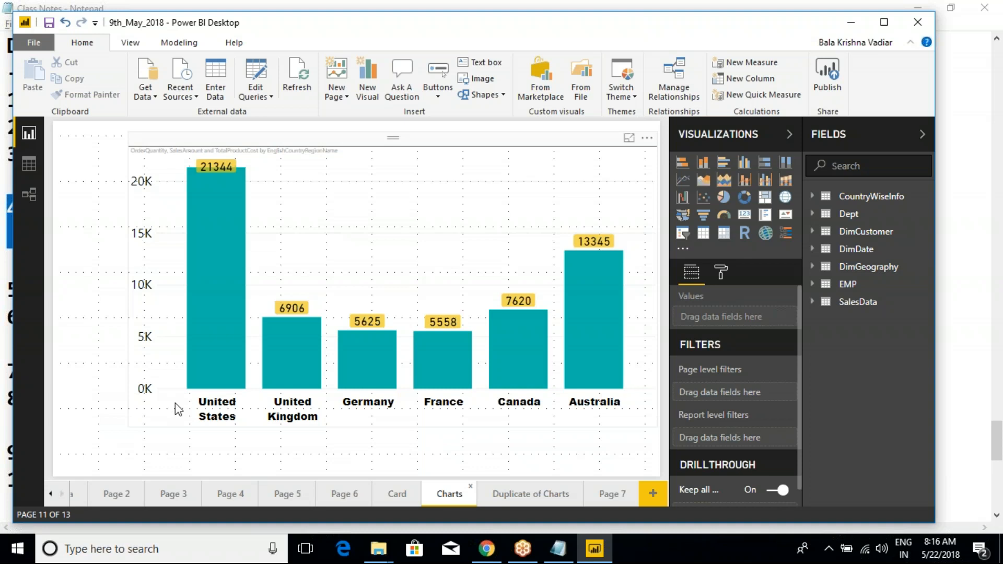
{"action": "left_click", "coordinate": [460, 151]}
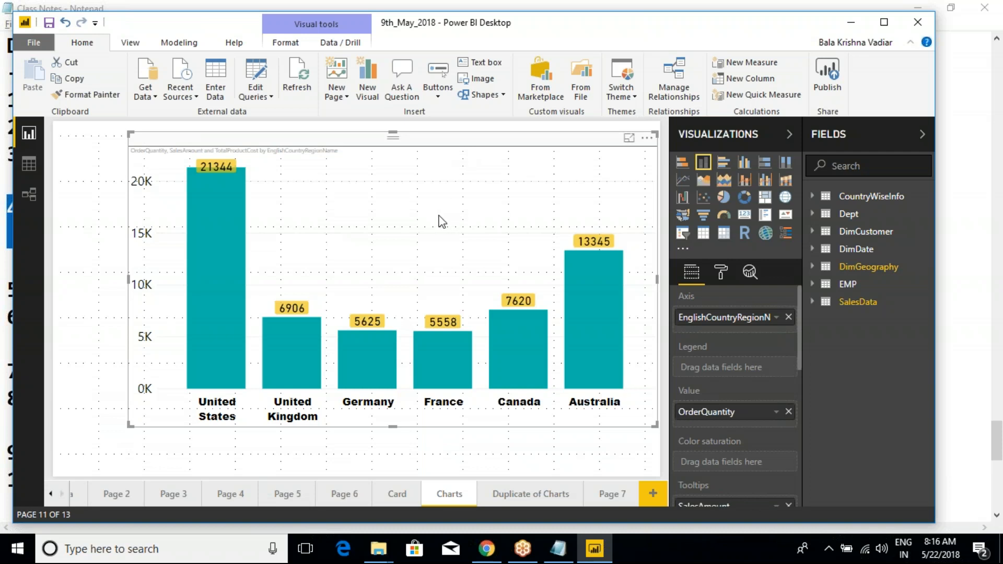
Step: Add the OrderQuantity field from SalesData to the empty table visual on Page 7
{"action": "left_click", "coordinate": [616, 495]}
{"action": "left_click", "coordinate": [337, 163]}
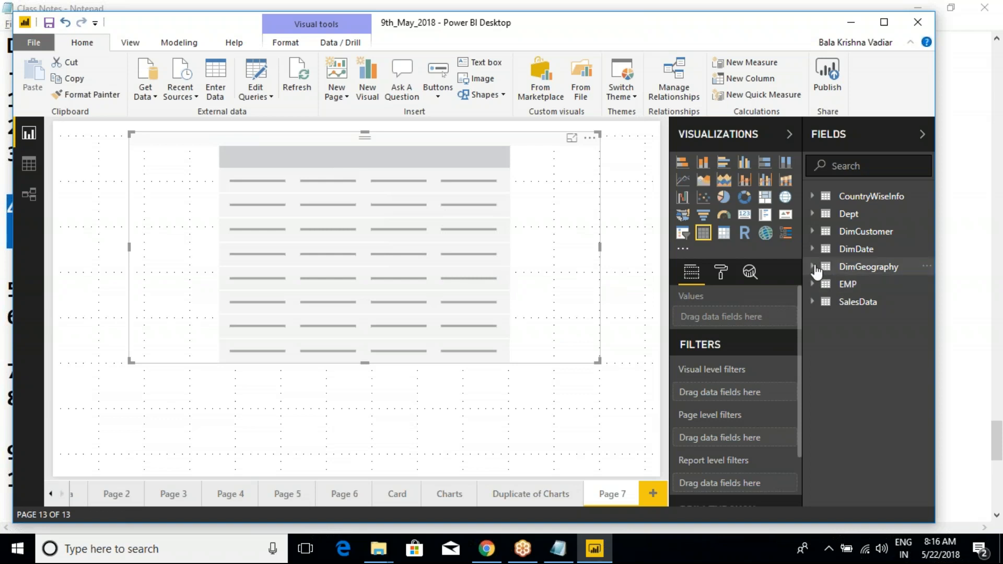
{"action": "left_click", "coordinate": [812, 303]}
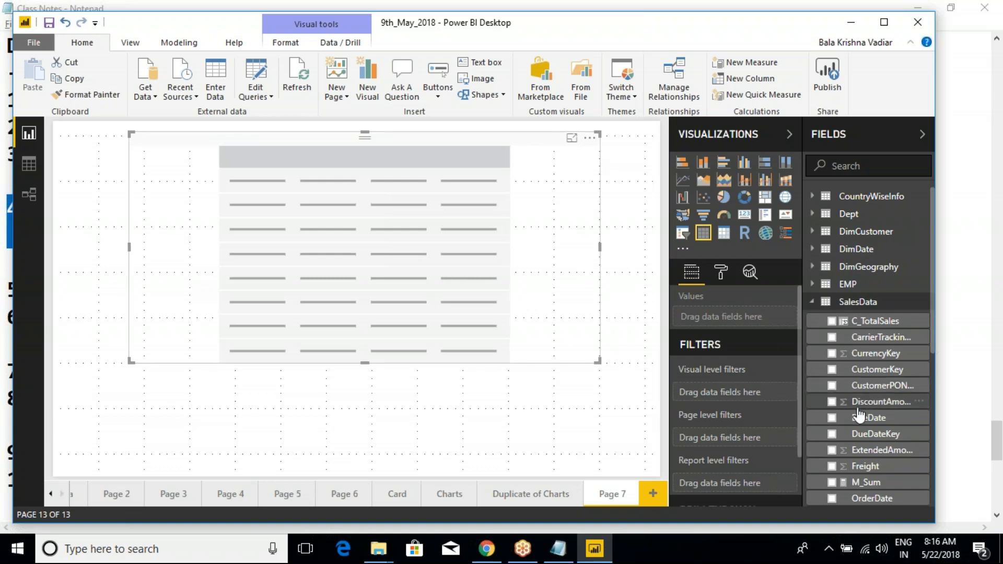
{"action": "scroll", "coordinate": [846, 460], "scroll_direction": "down", "scroll_amount": 3}
{"action": "scroll", "coordinate": [845, 460], "scroll_direction": "down", "scroll_amount": 2}
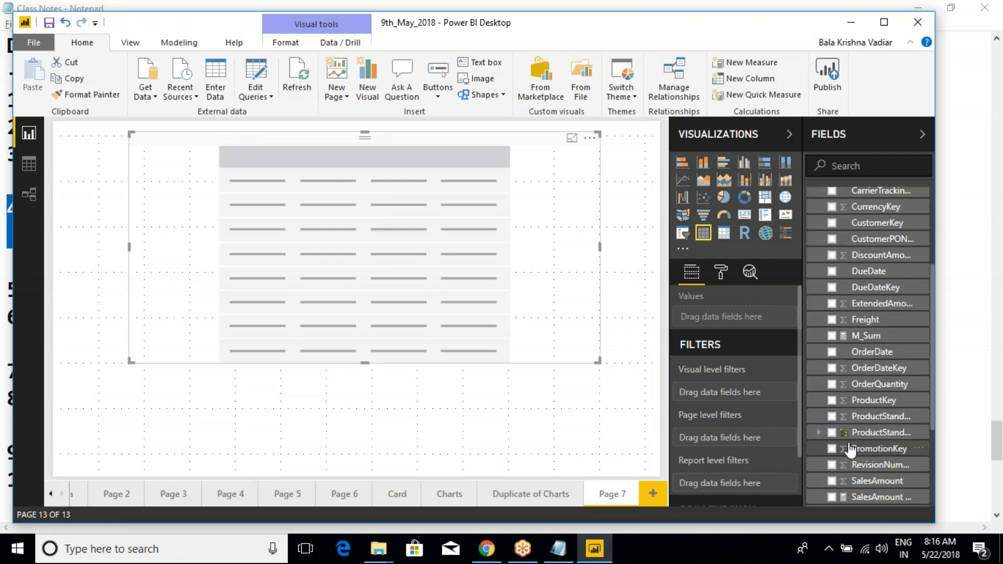
{"action": "left_click", "coordinate": [832, 384]}
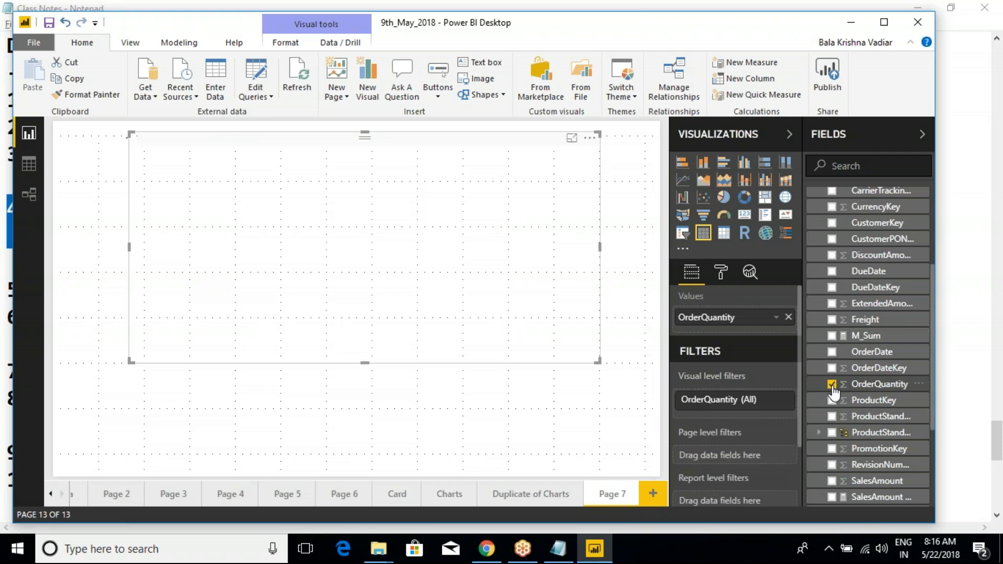
{"action": "scroll", "coordinate": [820, 334], "scroll_direction": "up", "scroll_amount": 5}
{"action": "left_click", "coordinate": [816, 303]}
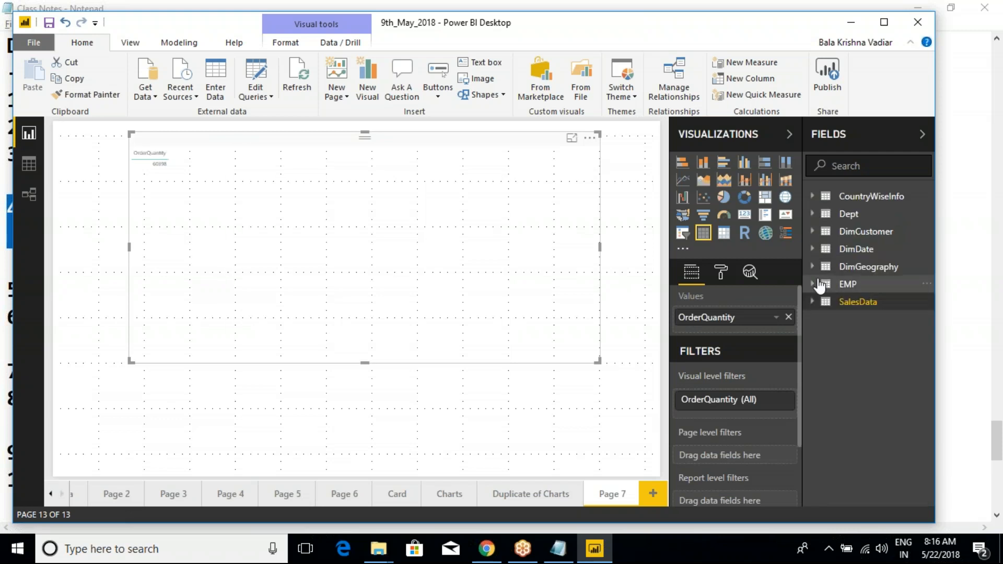
Step: Add EnglishCountryRegionName and StateProvinceName from DimGeography to the table visual
{"action": "left_click", "coordinate": [812, 267]}
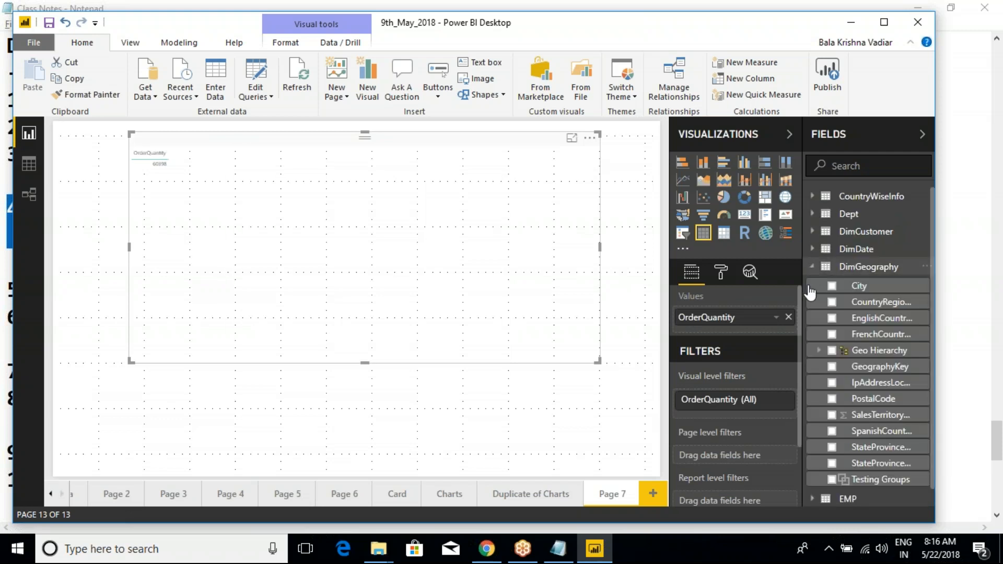
{"action": "left_click", "coordinate": [832, 321]}
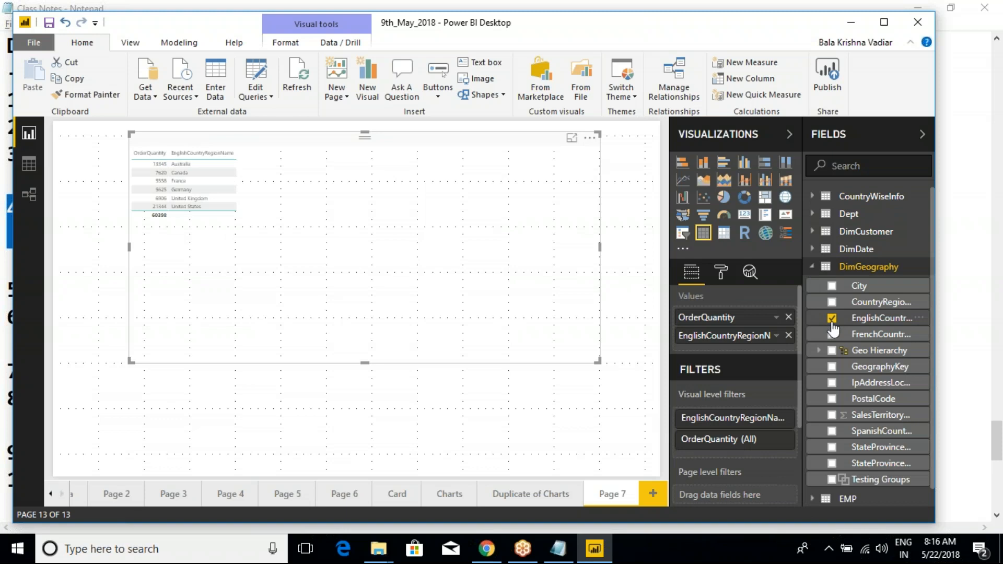
{"action": "left_click", "coordinate": [832, 463]}
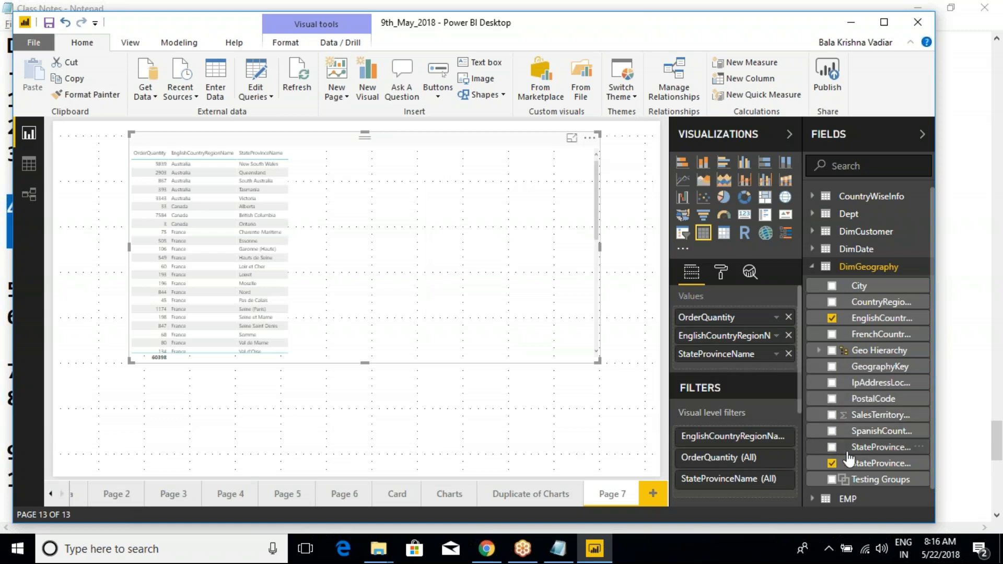
{"action": "left_click", "coordinate": [518, 127]}
{"action": "left_click", "coordinate": [514, 141]}
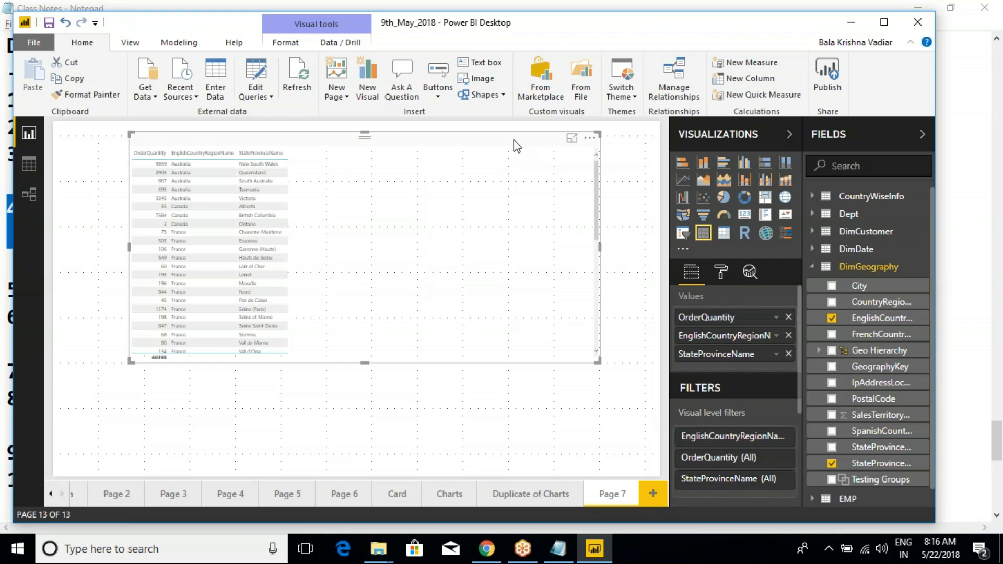
Step: Set the table's grid text size to 14
{"action": "left_click", "coordinate": [721, 272]}
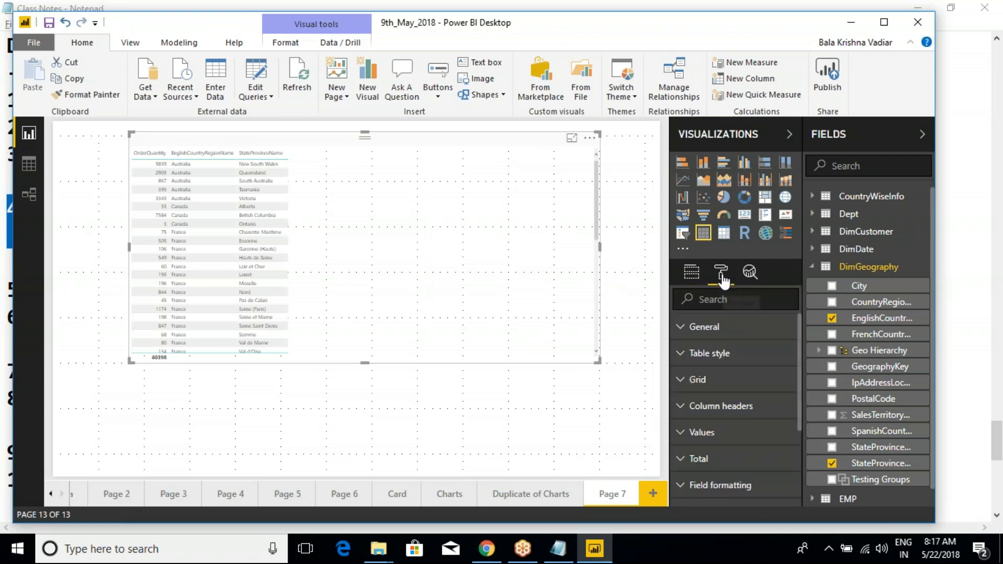
{"action": "left_click", "coordinate": [684, 380]}
{"action": "scroll", "coordinate": [772, 462], "scroll_direction": "down", "scroll_amount": 2}
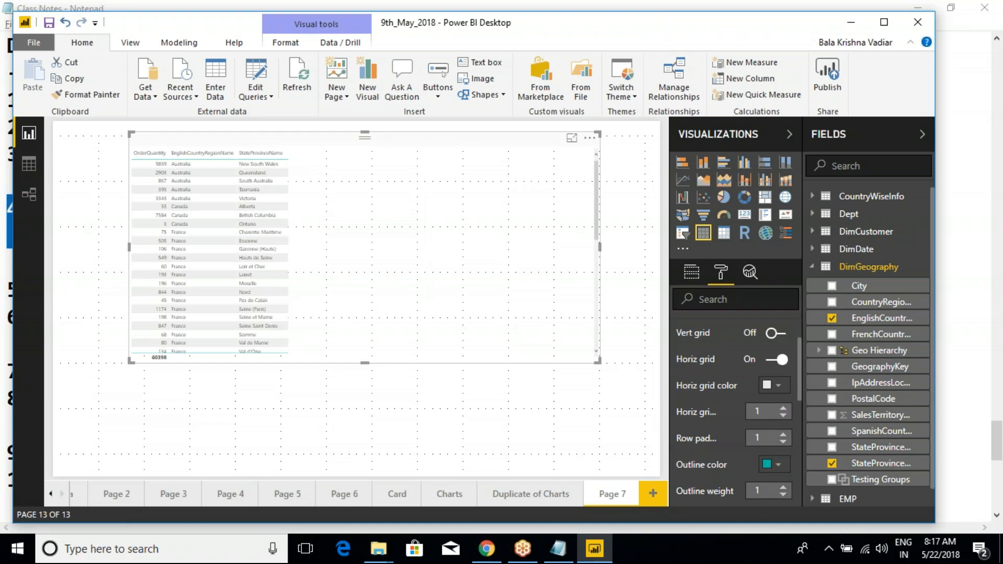
{"action": "scroll", "coordinate": [771, 448], "scroll_direction": "down", "scroll_amount": 2}
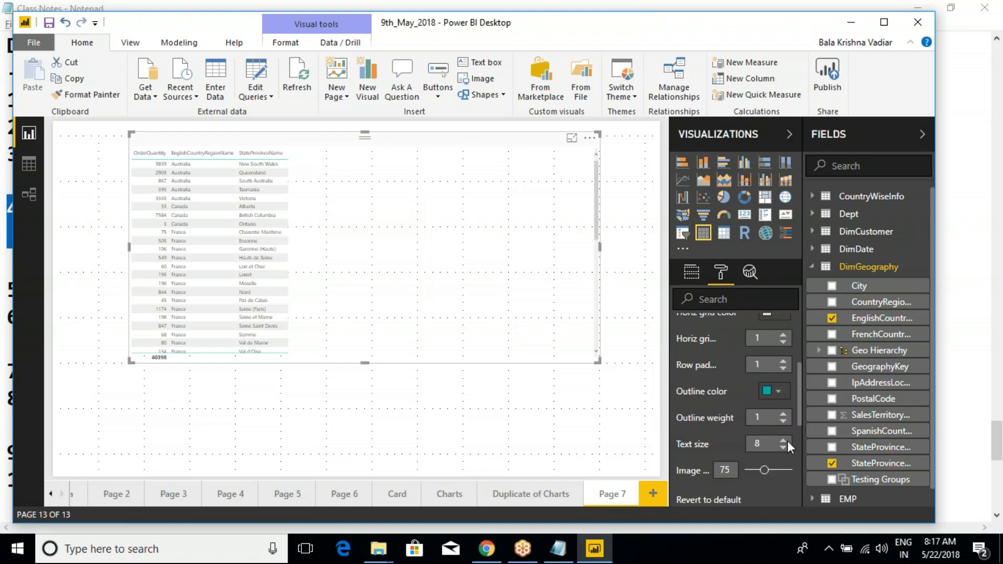
{"action": "left_click", "coordinate": [783, 440]}
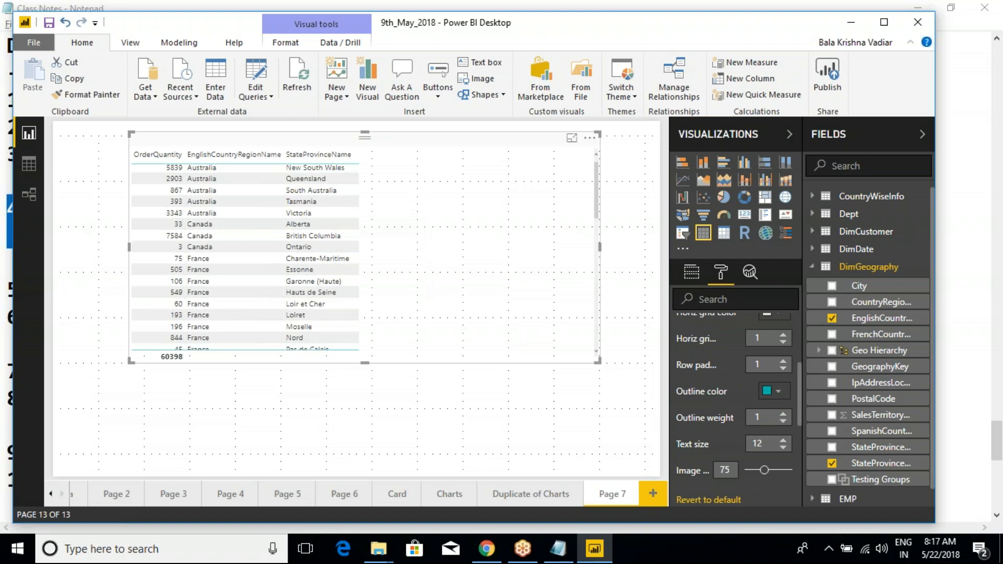
{"action": "left_click", "coordinate": [783, 440]}
{"action": "left_click", "coordinate": [783, 440]}
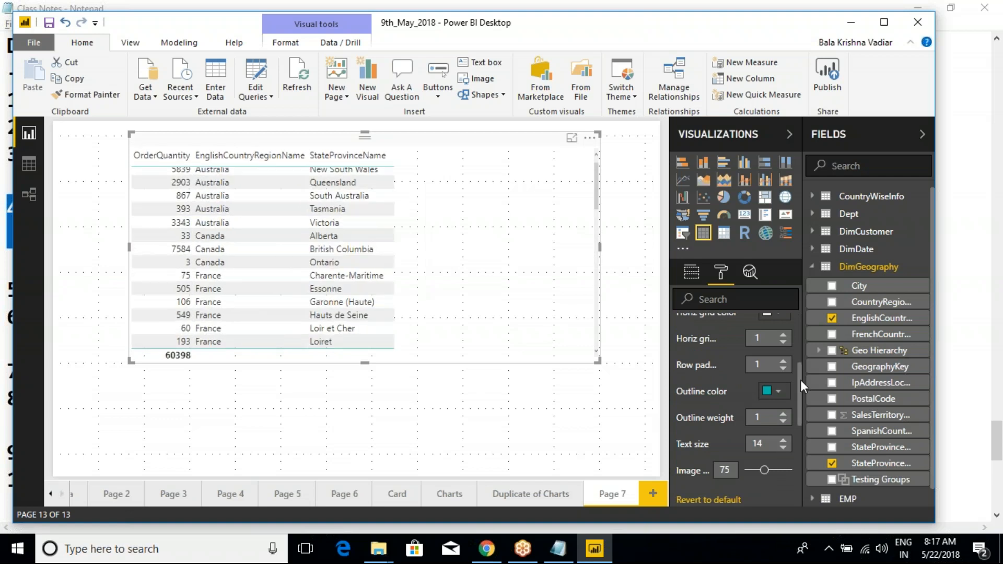
{"action": "left_click_drag", "start_coordinate": [801, 381], "coordinate": [801, 318]}
{"action": "left_click", "coordinate": [682, 380]}
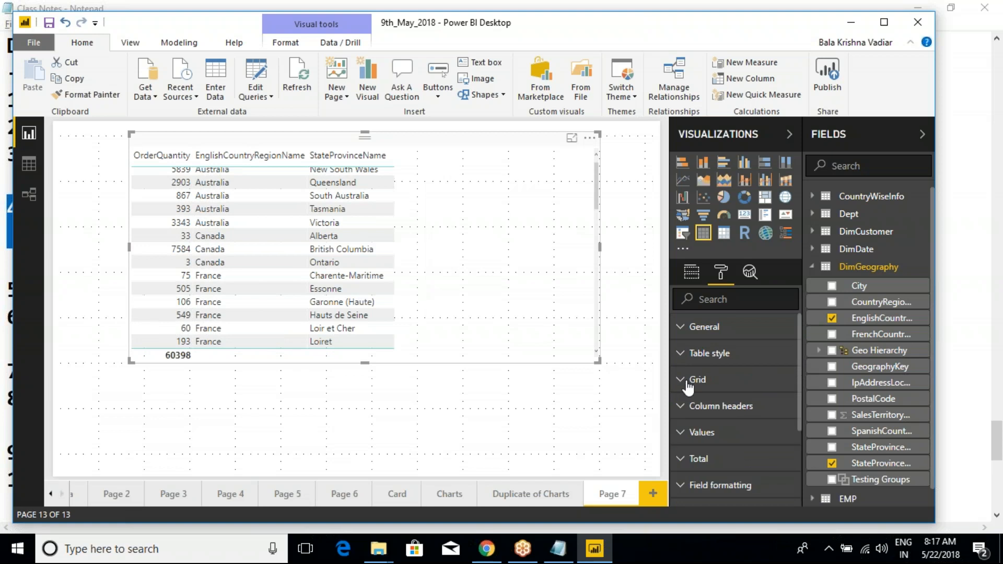
Step: Add the City field to the table and move OrderQuantity to the end of its values, after City
{"action": "left_click", "coordinate": [832, 286]}
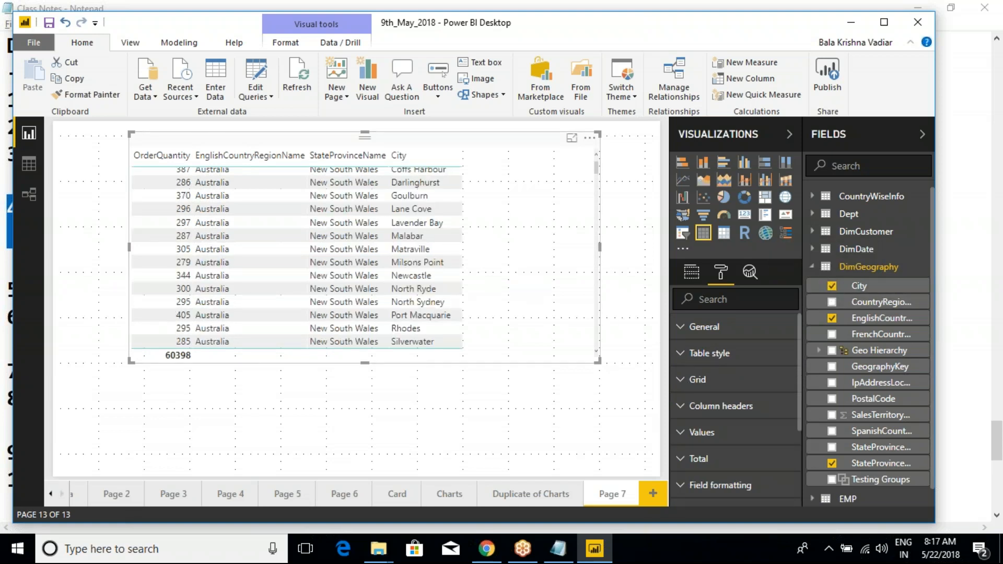
{"action": "left_click", "coordinate": [692, 272]}
{"action": "left_click_drag", "start_coordinate": [701, 320], "coordinate": [704, 389]}
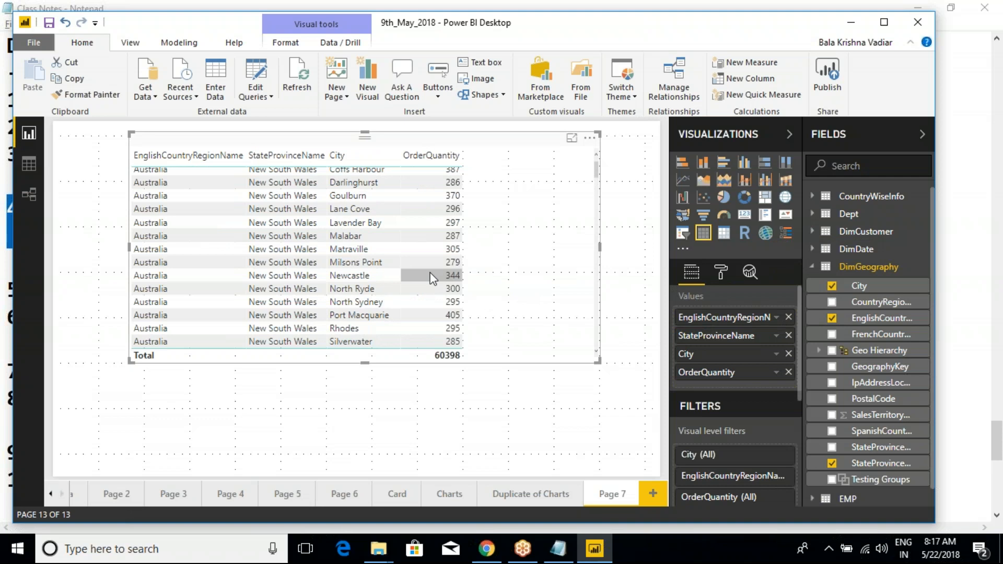
Step: Extend the table down to the bottom of the canvas, shift it to the right edge and narrow it slightly from the left
{"action": "left_click_drag", "start_coordinate": [598, 360], "coordinate": [598, 477]}
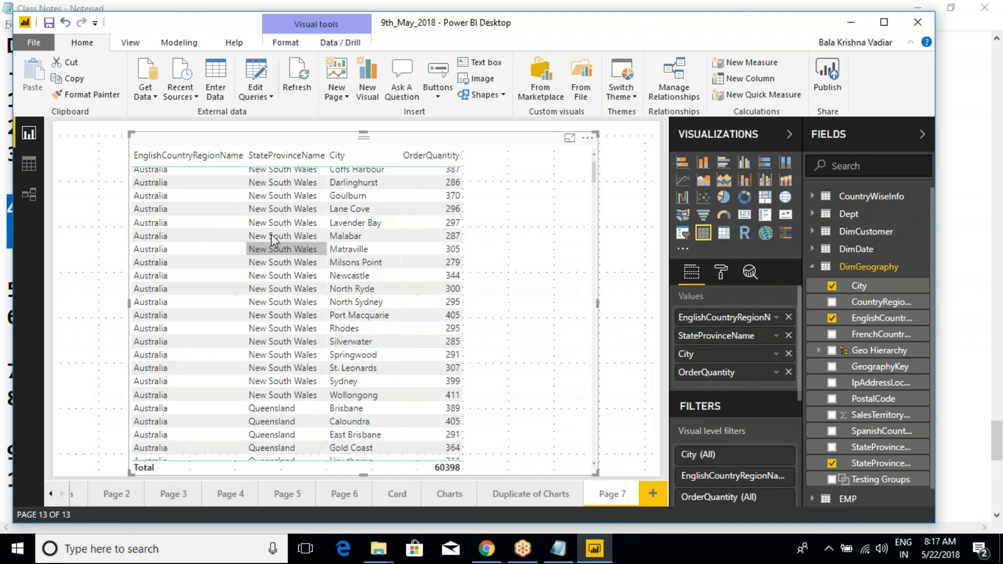
{"action": "left_click_drag", "start_coordinate": [263, 140], "coordinate": [317, 142]}
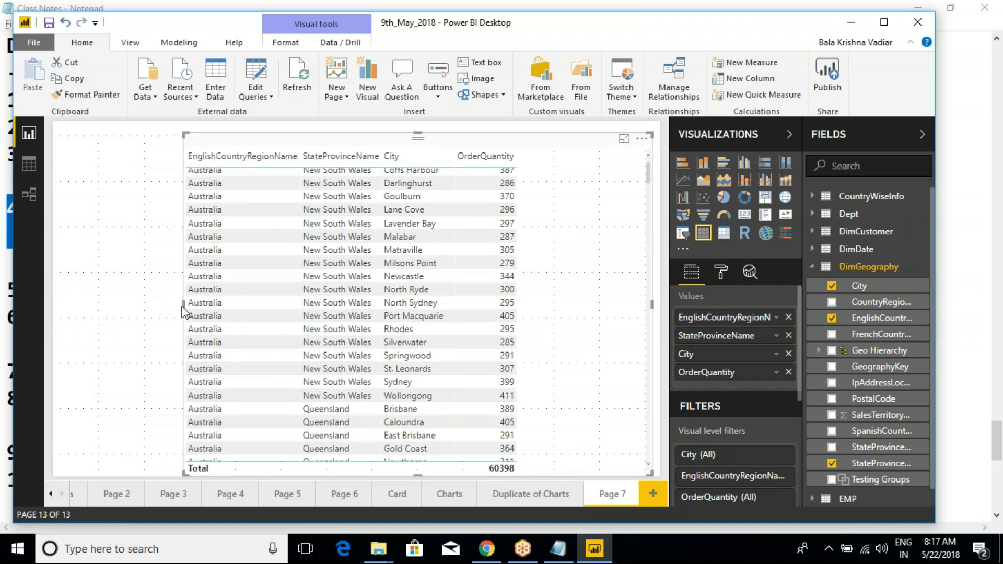
{"action": "left_click_drag", "start_coordinate": [184, 304], "coordinate": [200, 304]}
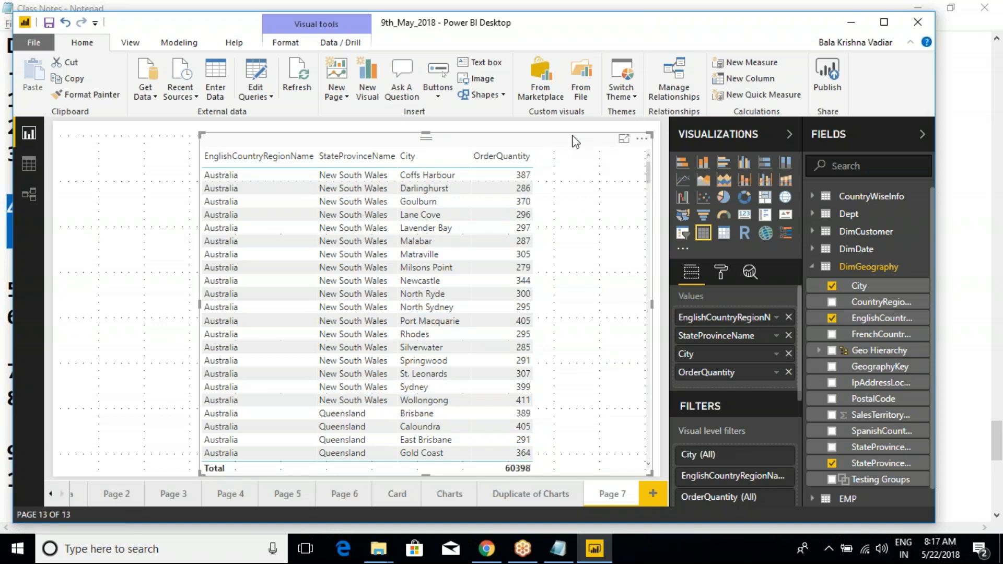
{"action": "left_click", "coordinate": [850, 25]}
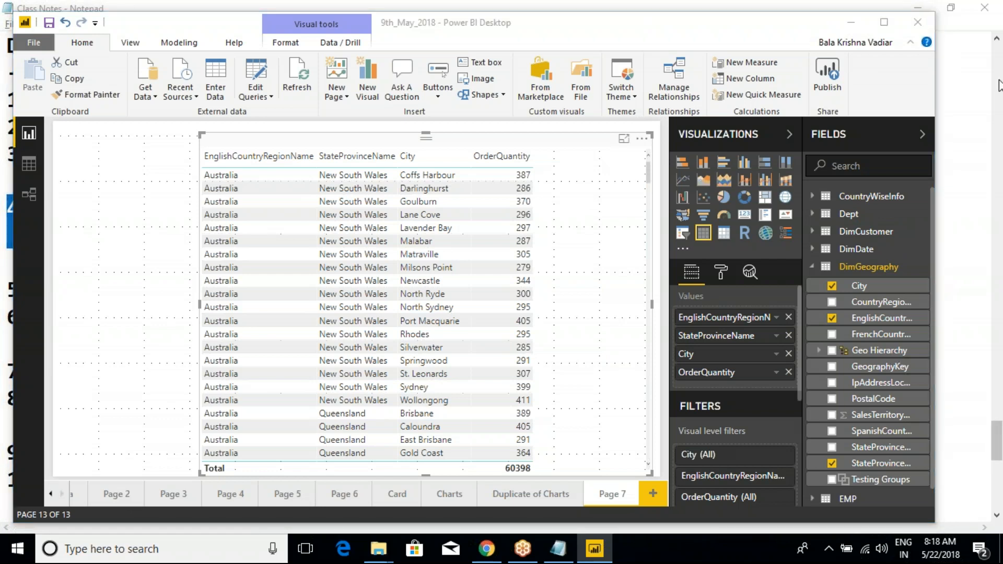
{"action": "left_click", "coordinate": [815, 324]}
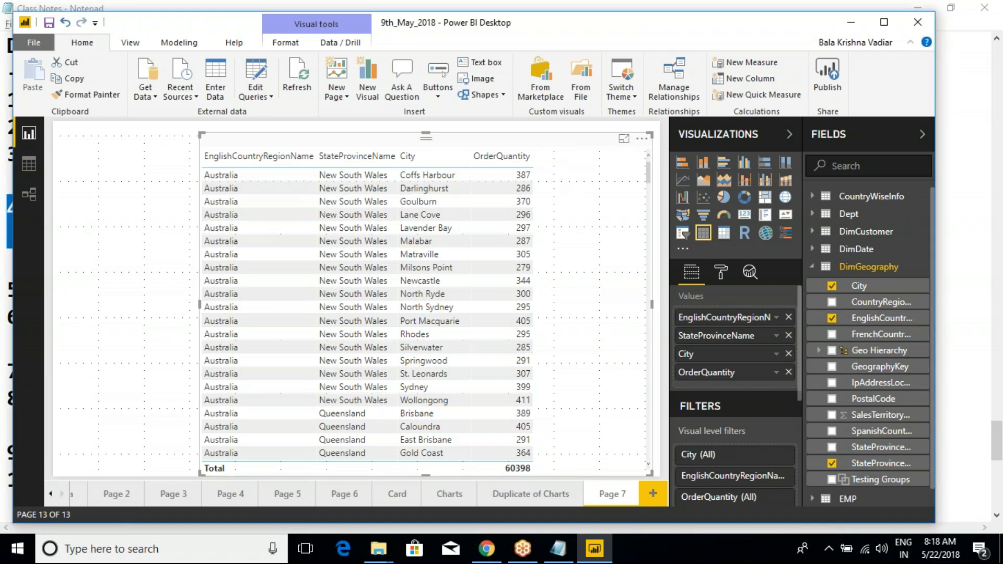
Step: Turn on the border of the table visual and shift the table slightly up and to the left on the canvas
{"action": "left_click", "coordinate": [722, 277]}
{"action": "scroll", "coordinate": [684, 444], "scroll_direction": "down", "scroll_amount": 3}
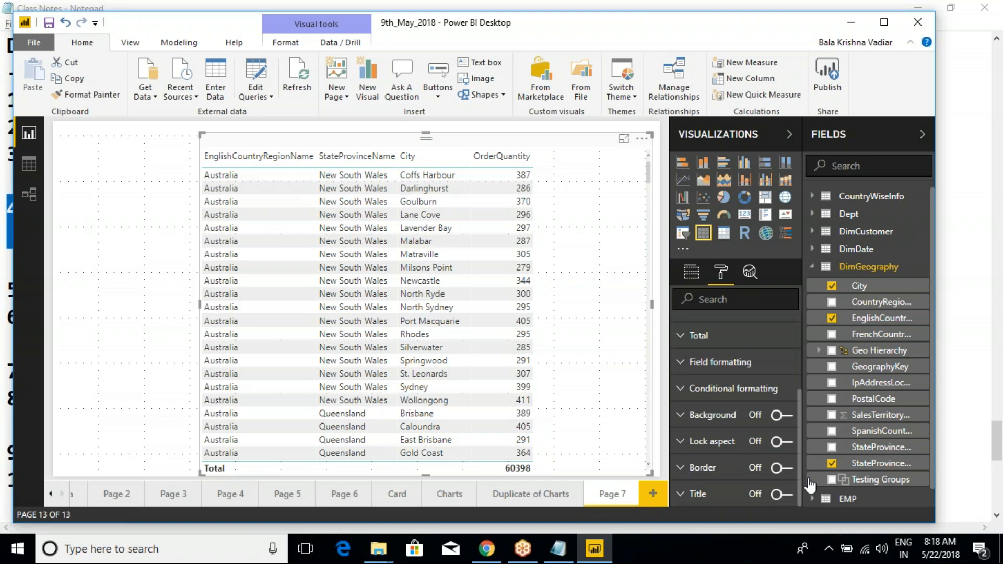
{"action": "left_click", "coordinate": [784, 469]}
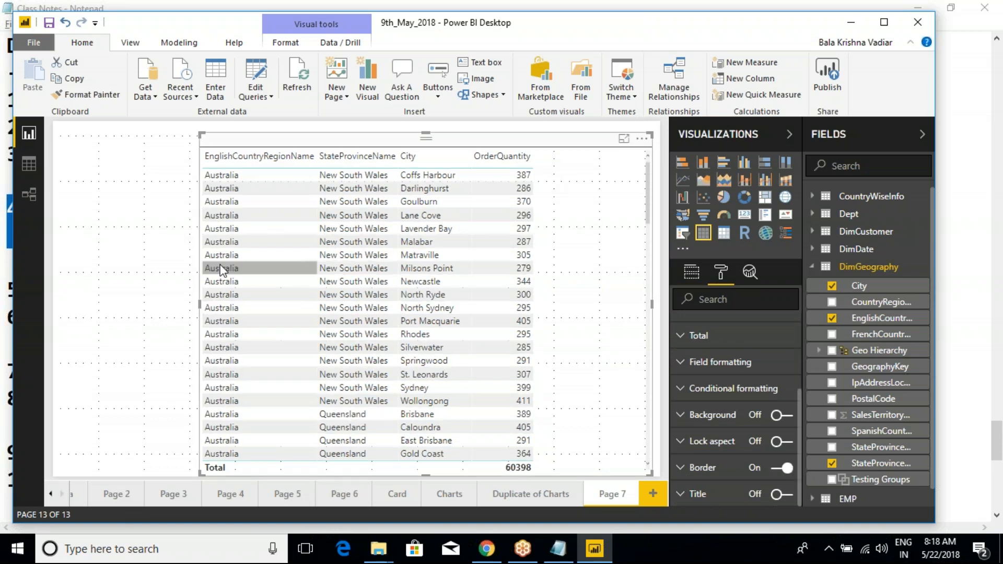
{"action": "left_click", "coordinate": [124, 240]}
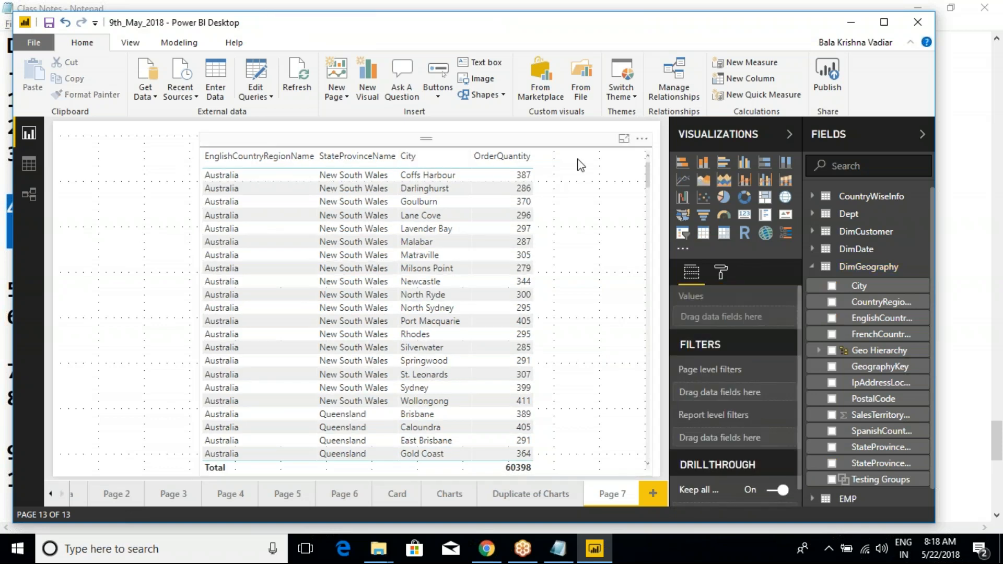
{"action": "left_click", "coordinate": [454, 139]}
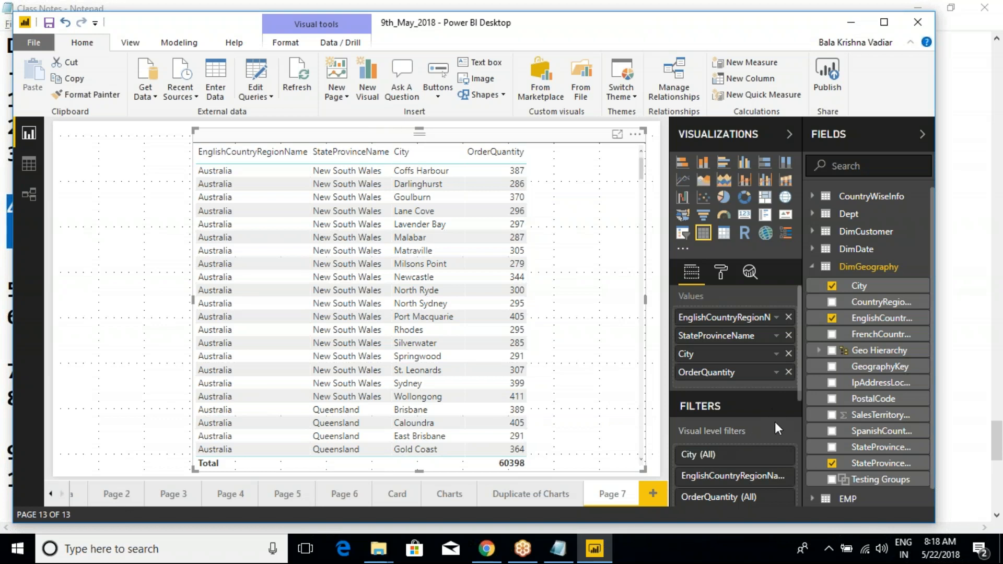
Step: Add SalesAmount from the SalesData table to the table visual's values, after OrderQuantity
{"action": "key", "text": "alt+Tab"}
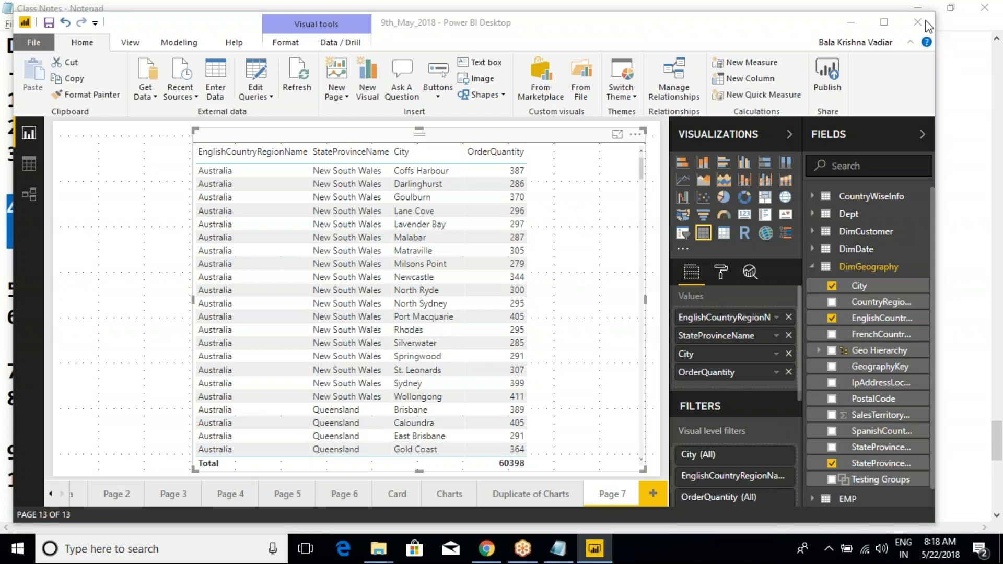
{"action": "left_click", "coordinate": [792, 402]}
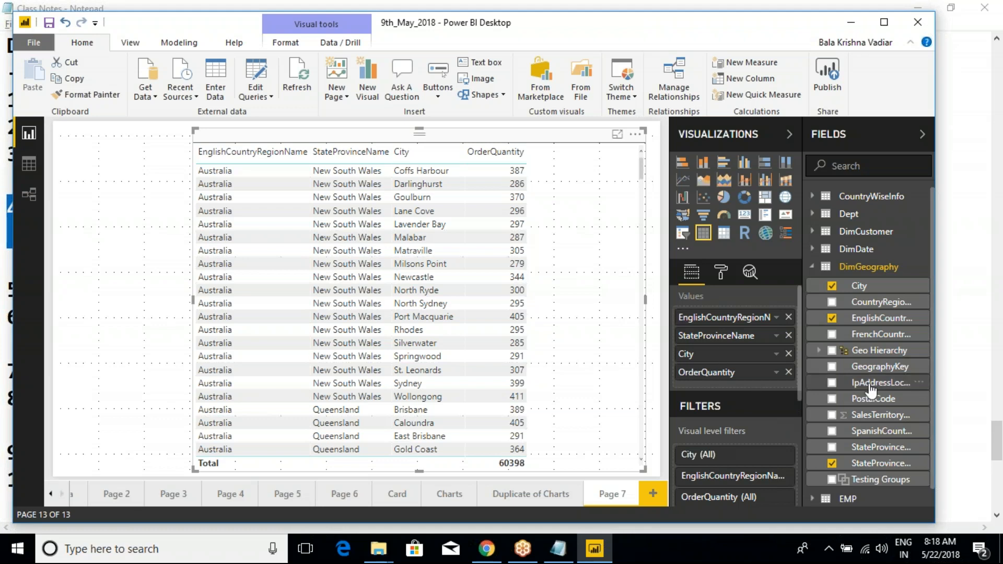
{"action": "left_click", "coordinate": [812, 267]}
{"action": "left_click", "coordinate": [814, 303]}
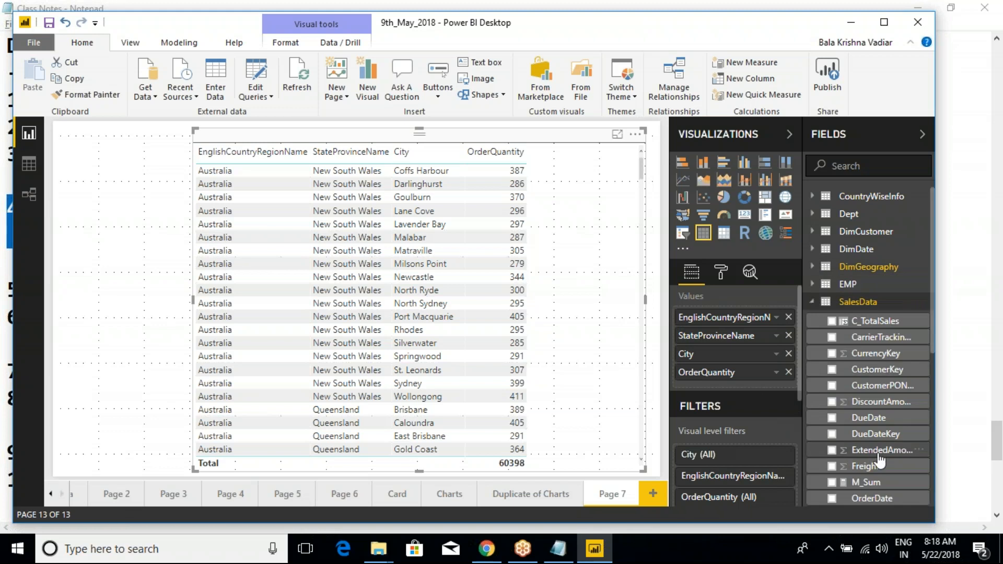
{"action": "scroll", "coordinate": [878, 449], "scroll_direction": "down", "scroll_amount": 5}
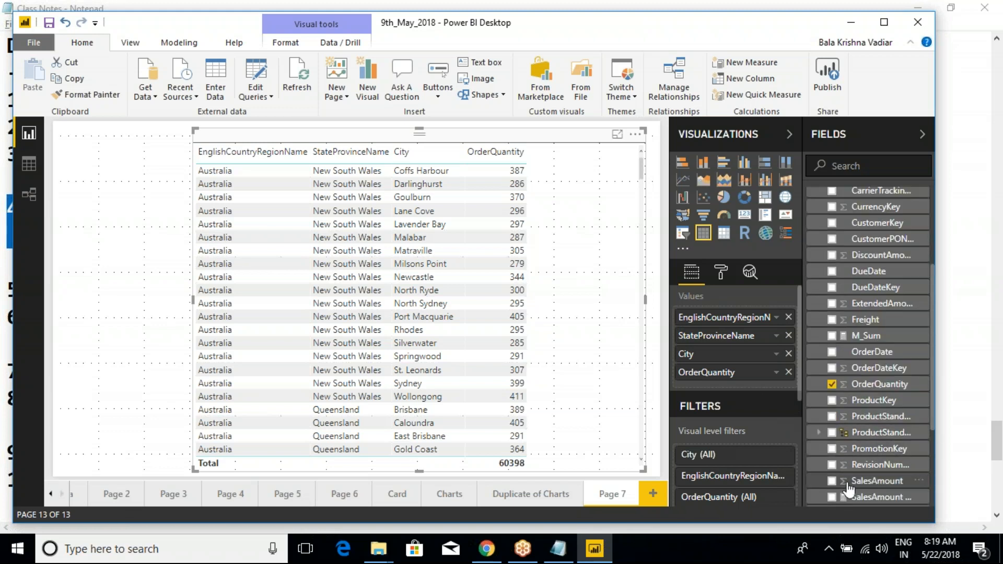
{"action": "left_click_drag", "start_coordinate": [844, 482], "coordinate": [724, 393]}
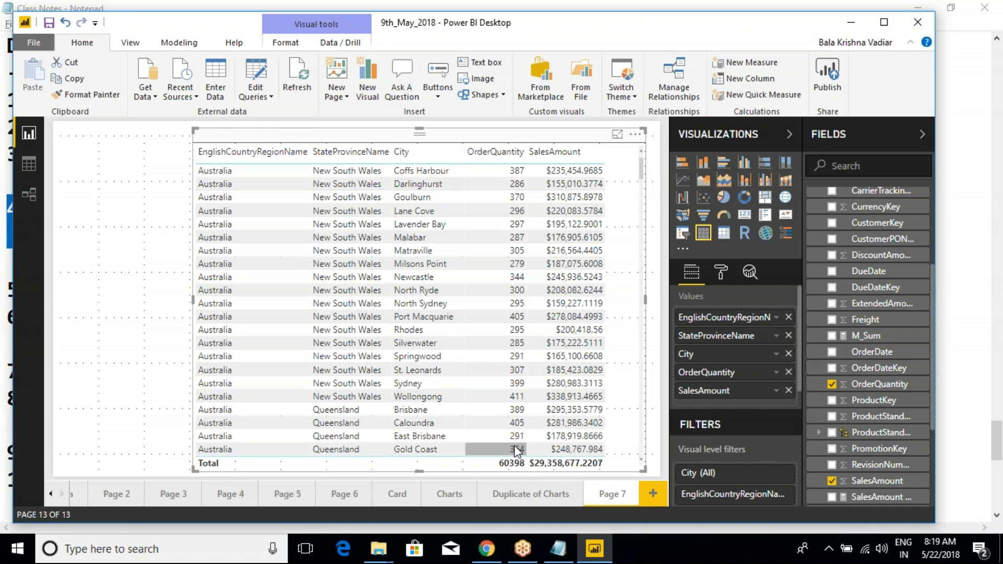
Step: Annotate the City column and its total cell with red boxes and cross marks on screen, and clear the annotations
{"action": "key", "text": "ctrl+2"}
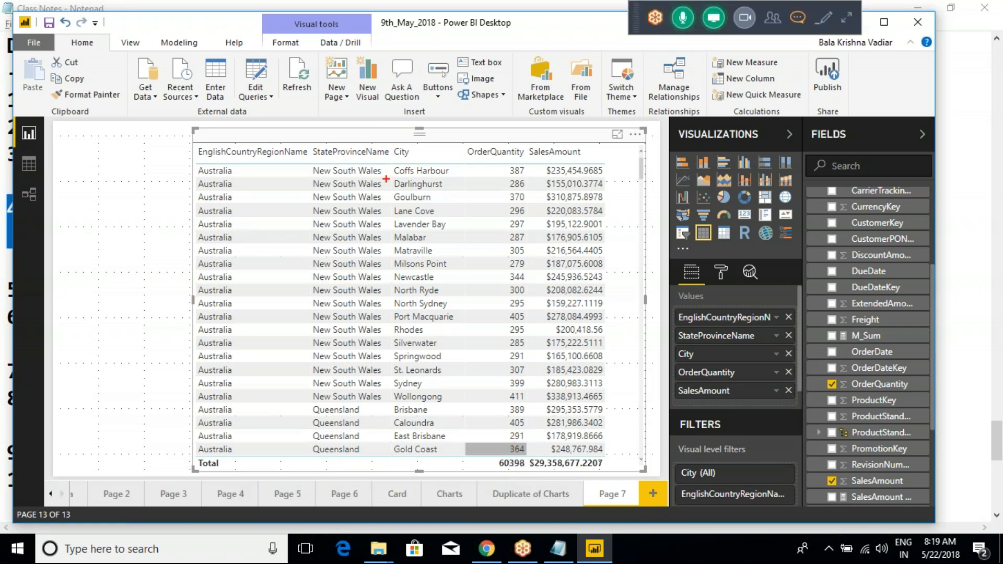
{"action": "mouse_move", "coordinate": [384, 137]}
{"action": "left_mouse_down"}
{"action": "mouse_move", "coordinate": [471, 365]}
{"action": "mouse_move", "coordinate": [475, 450]}
{"action": "left_mouse_up"}
{"action": "left_click_drag", "start_coordinate": [387, 460], "coordinate": [464, 475]}
{"action": "left_click_drag", "start_coordinate": [458, 203], "coordinate": [417, 277]}
{"action": "left_click_drag", "start_coordinate": [427, 239], "coordinate": [433, 245]}
{"action": "left_click_drag", "start_coordinate": [456, 312], "coordinate": [407, 377]}
{"action": "left_click_drag", "start_coordinate": [400, 337], "coordinate": [451, 382]}
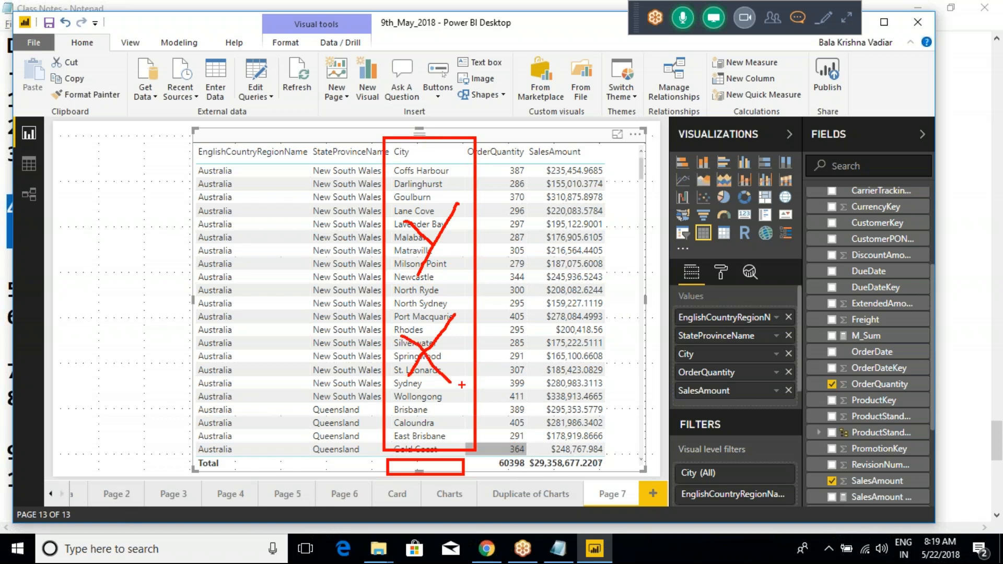
{"action": "key", "text": "Escape"}
Step: Box the OrderQuantity column in red, draw a line down its values, and clear the markup
{"action": "key", "text": "ctrl+2"}
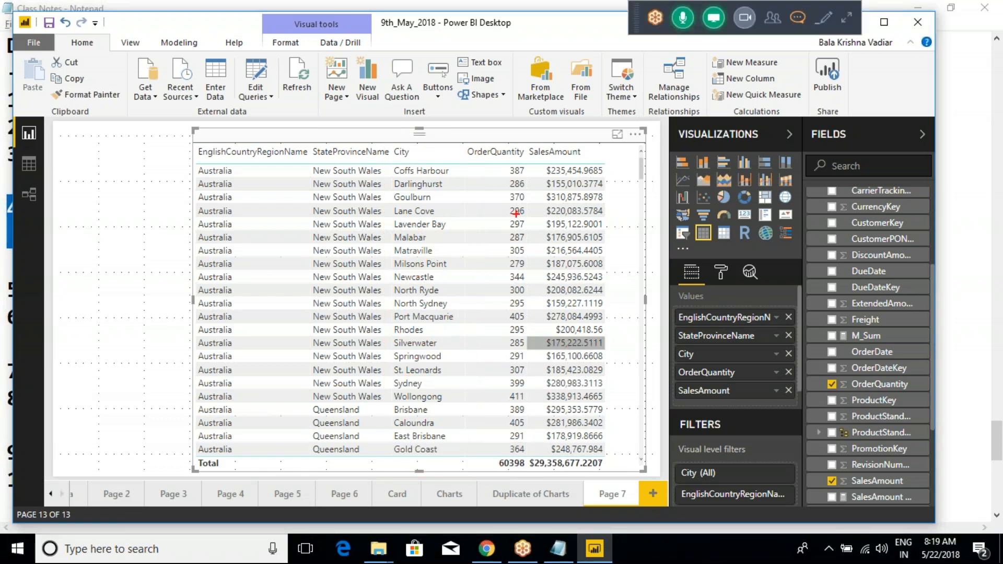
{"action": "mouse_move", "coordinate": [458, 138]}
{"action": "left_mouse_down"}
{"action": "mouse_move", "coordinate": [507, 229]}
{"action": "mouse_move", "coordinate": [531, 352]}
{"action": "mouse_move", "coordinate": [537, 475]}
{"action": "left_mouse_up"}
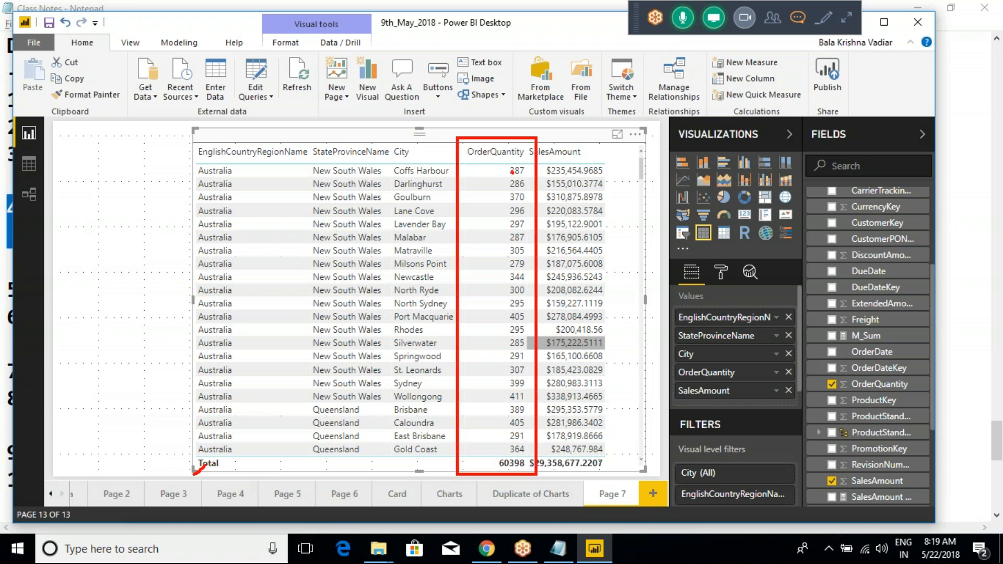
{"action": "left_click_drag", "start_coordinate": [494, 217], "coordinate": [499, 331]}
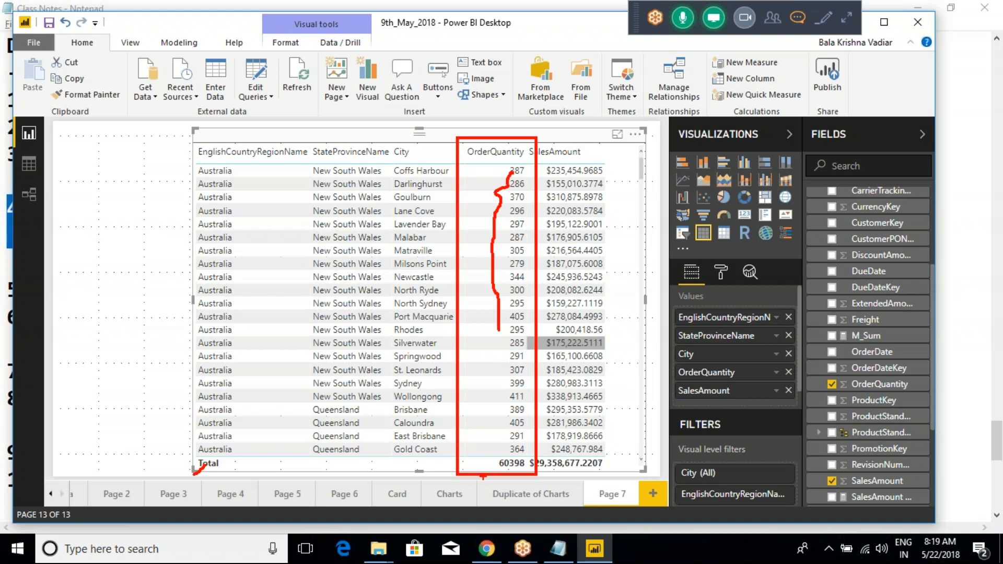
{"action": "key", "text": "Escape"}
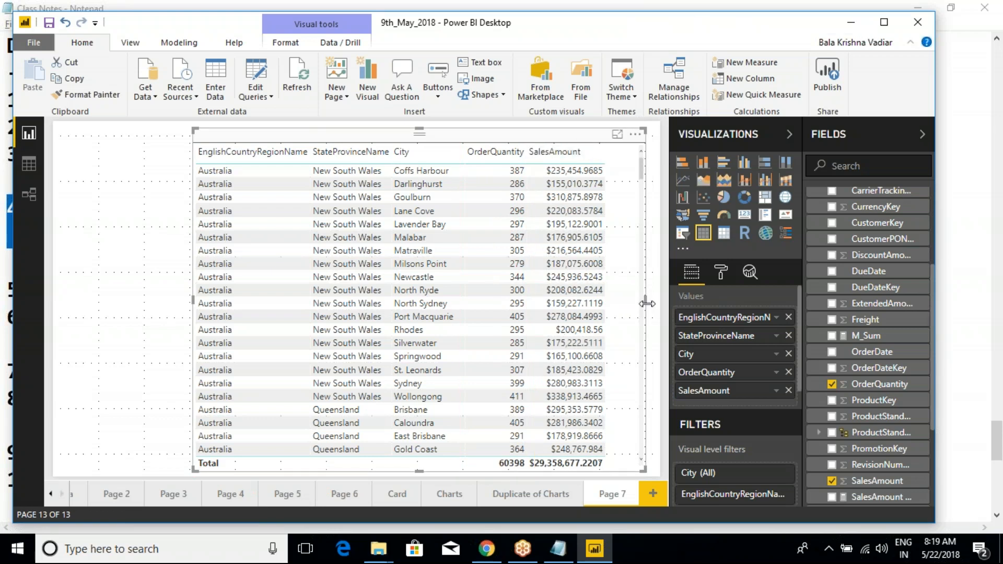
Step: Narrow the table from its right edge, view it in focus mode and return to the report
{"action": "left_click_drag", "start_coordinate": [646, 304], "coordinate": [624, 304]}
{"action": "left_click", "coordinate": [532, 139]}
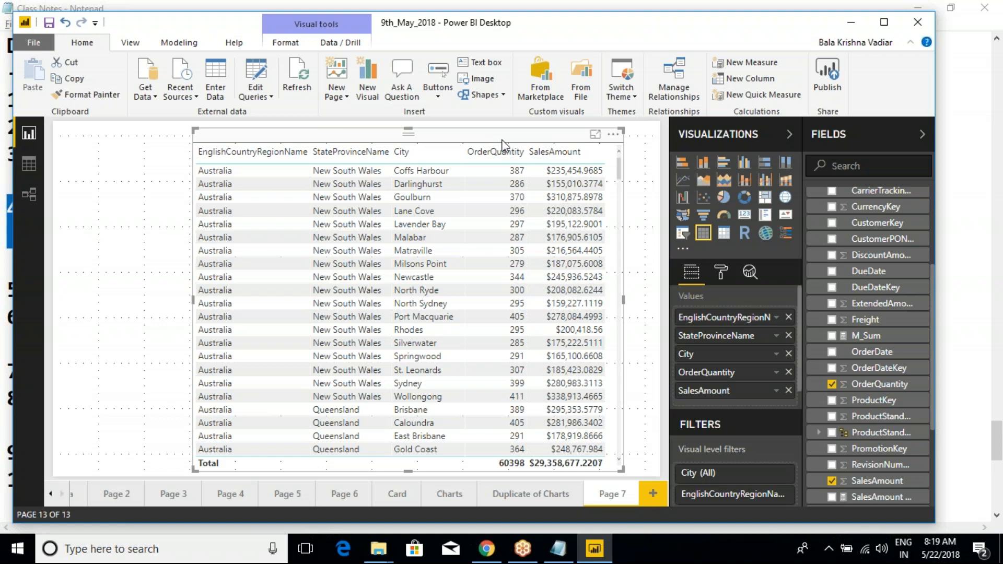
{"action": "left_click", "coordinate": [596, 134]}
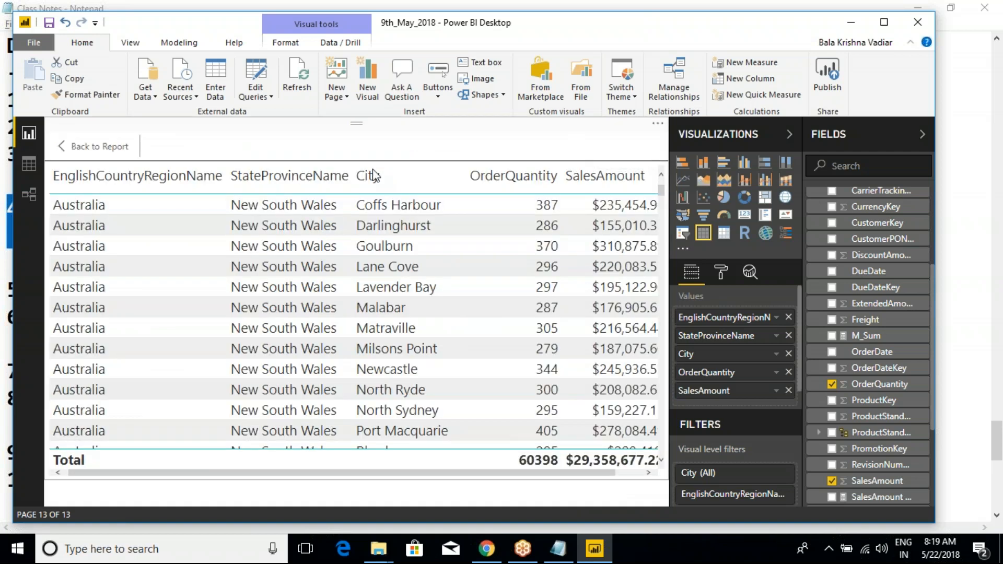
{"action": "left_click", "coordinate": [105, 146]}
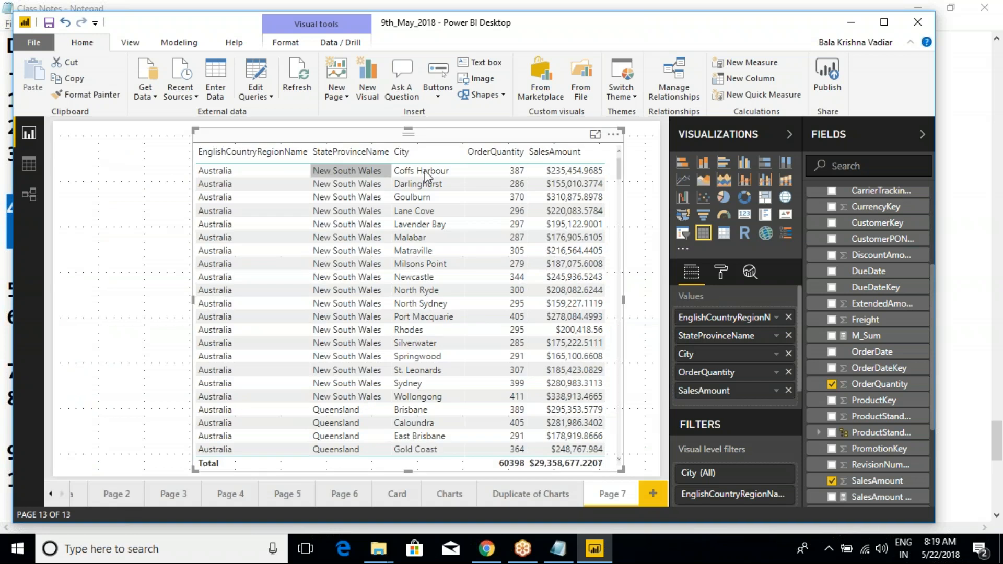
Step: Open the table's data export to check the available file type and file name, and cancel the export
{"action": "left_click", "coordinate": [613, 134]}
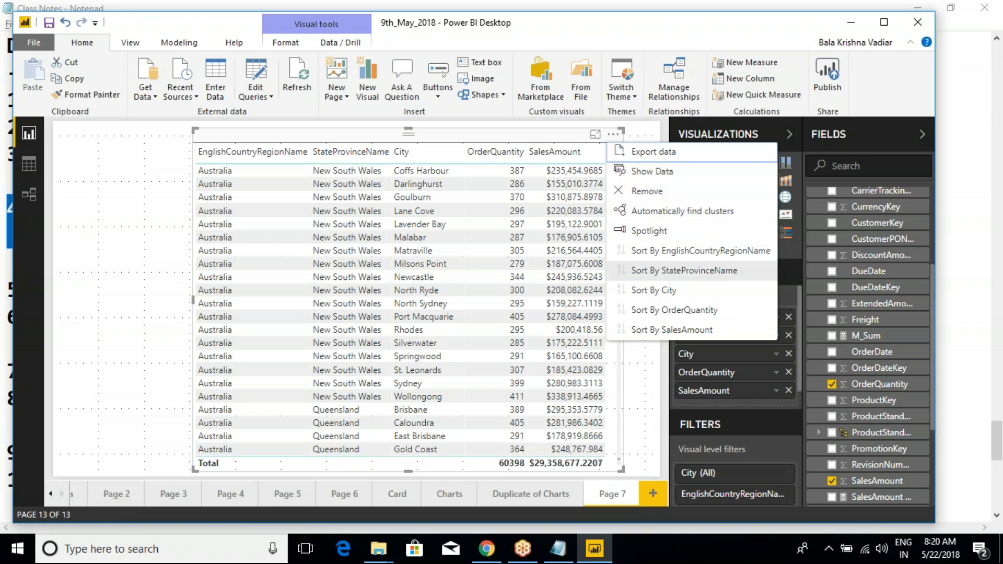
{"action": "left_click", "coordinate": [653, 152]}
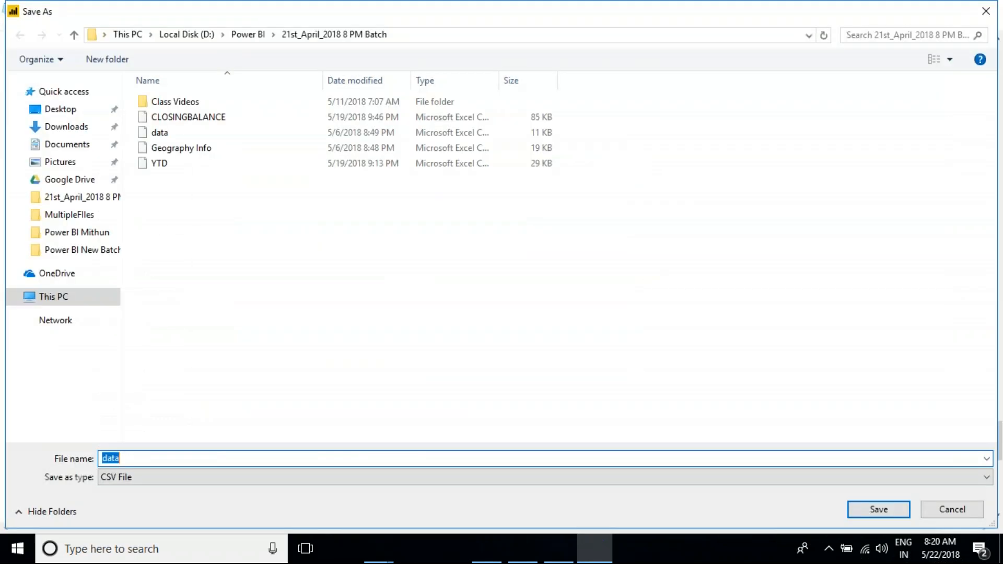
{"action": "left_click", "coordinate": [131, 478]}
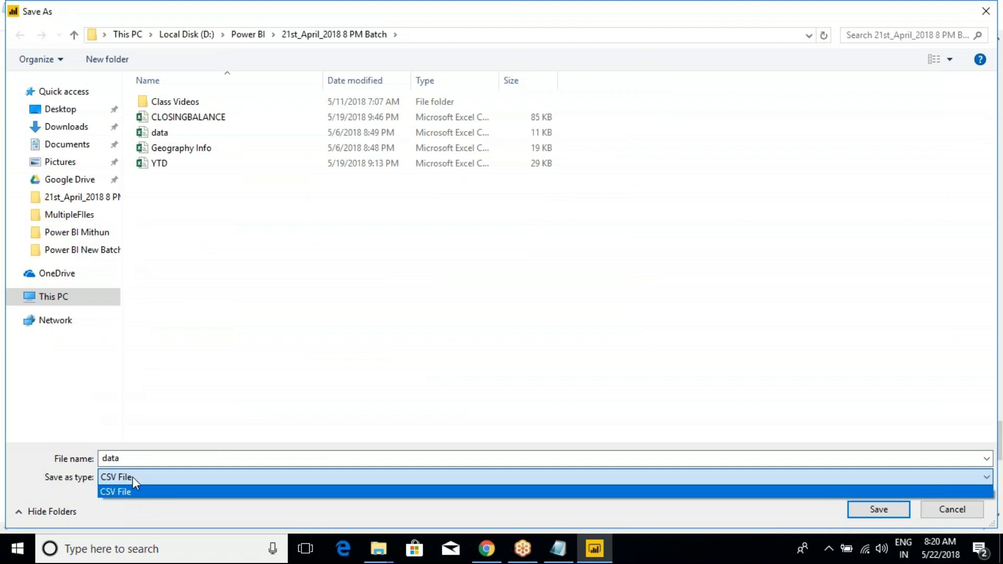
{"action": "left_click", "coordinate": [135, 494]}
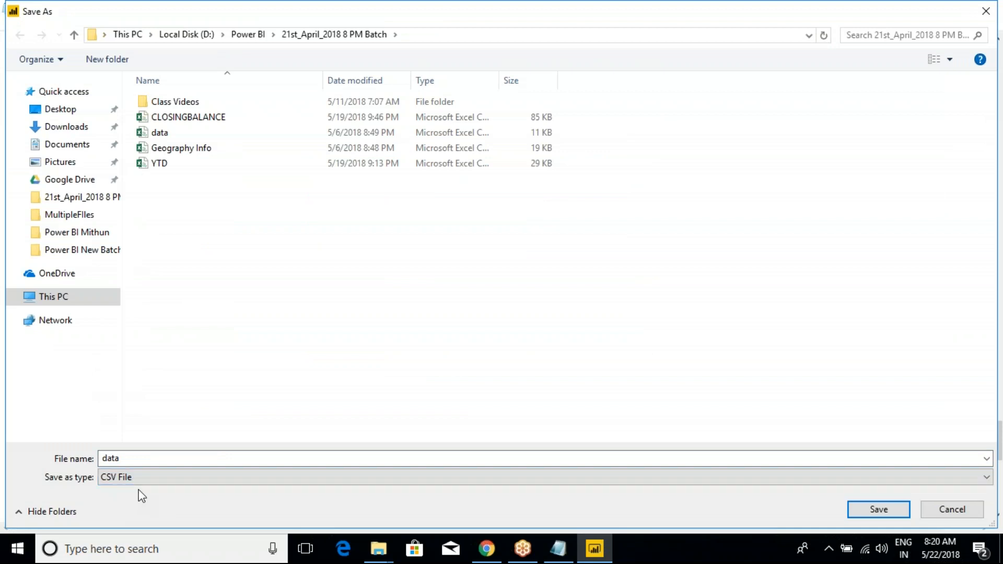
{"action": "left_click", "coordinate": [173, 459]}
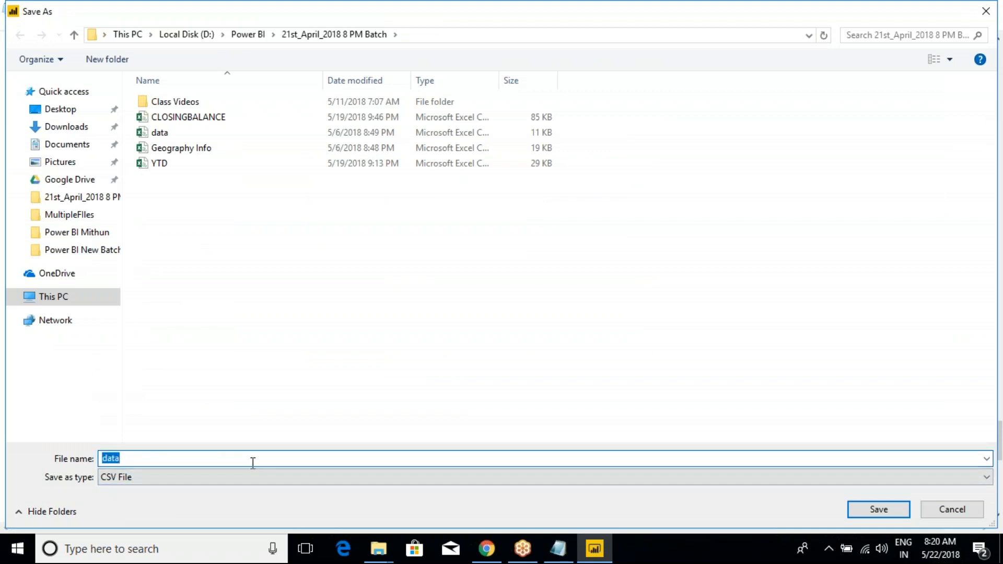
{"action": "left_click", "coordinate": [959, 513]}
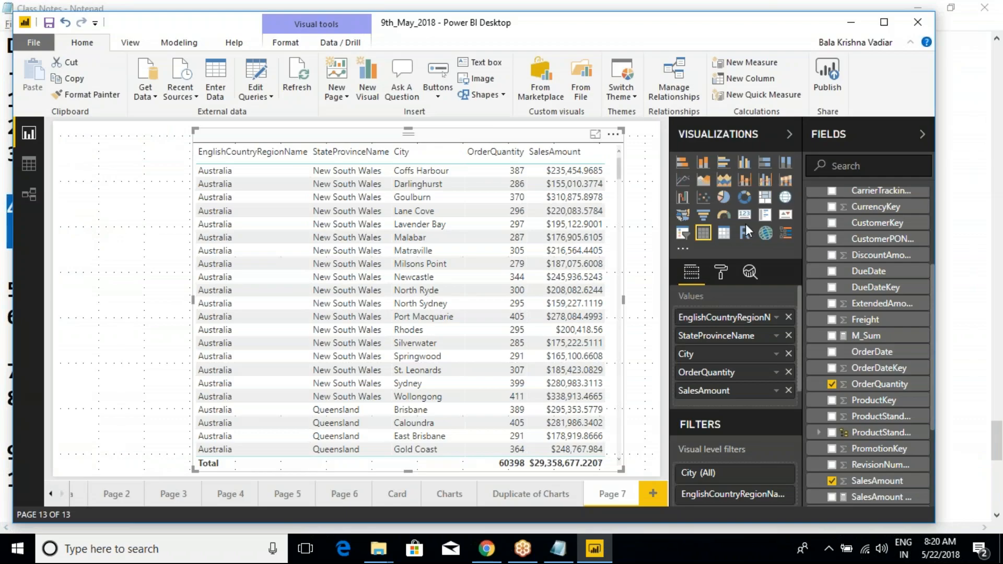
Step: Show the data behind the table visual and return to the report
{"action": "left_click", "coordinate": [614, 134]}
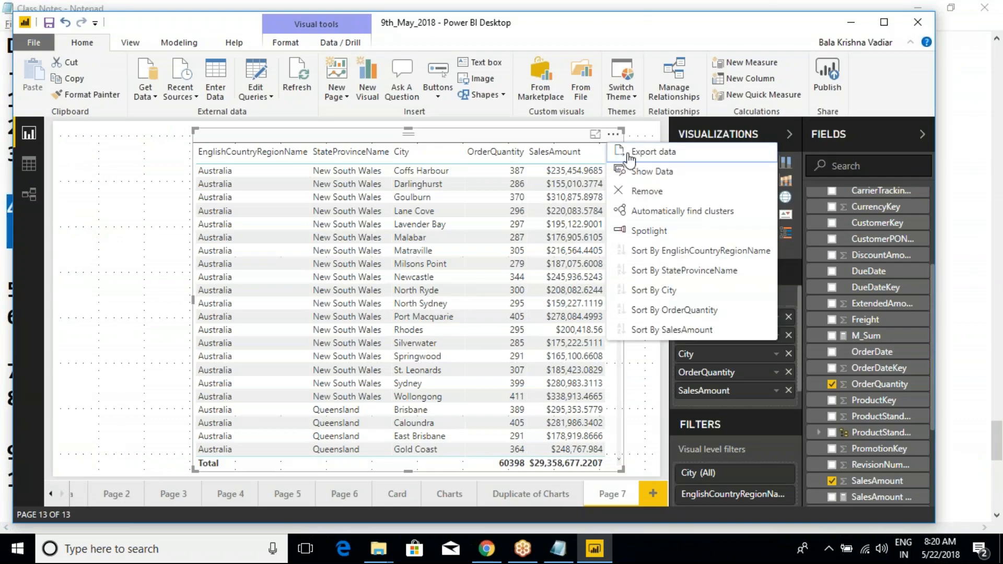
{"action": "left_click", "coordinate": [635, 171]}
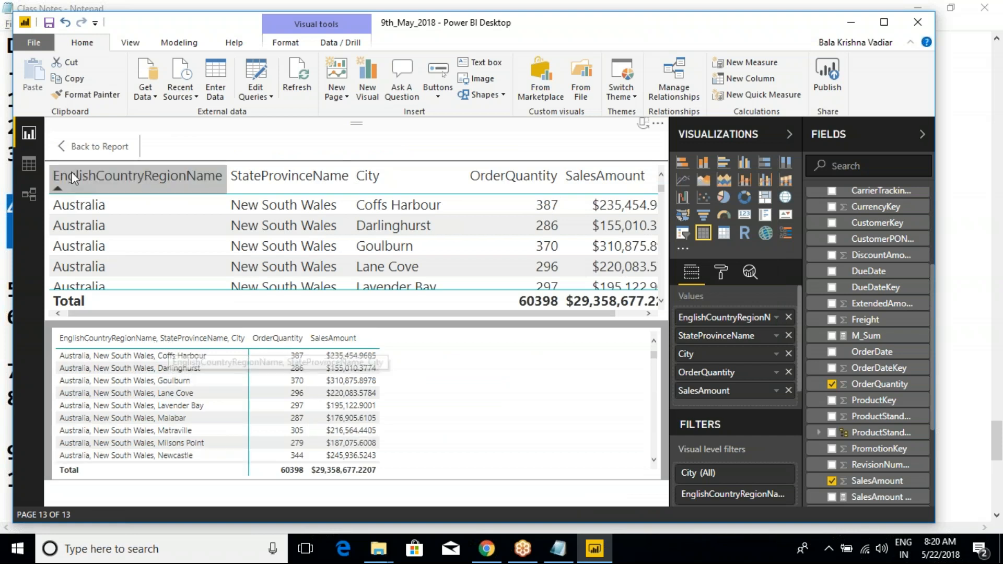
{"action": "left_click", "coordinate": [79, 151]}
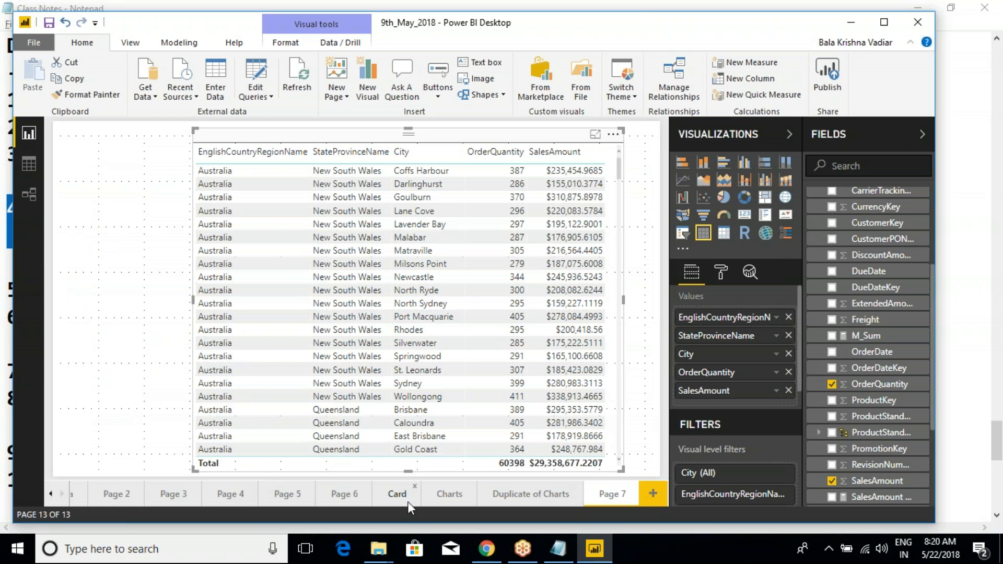
Step: Show the data behind the column chart on the Charts page and return to the report
{"action": "left_click", "coordinate": [442, 499]}
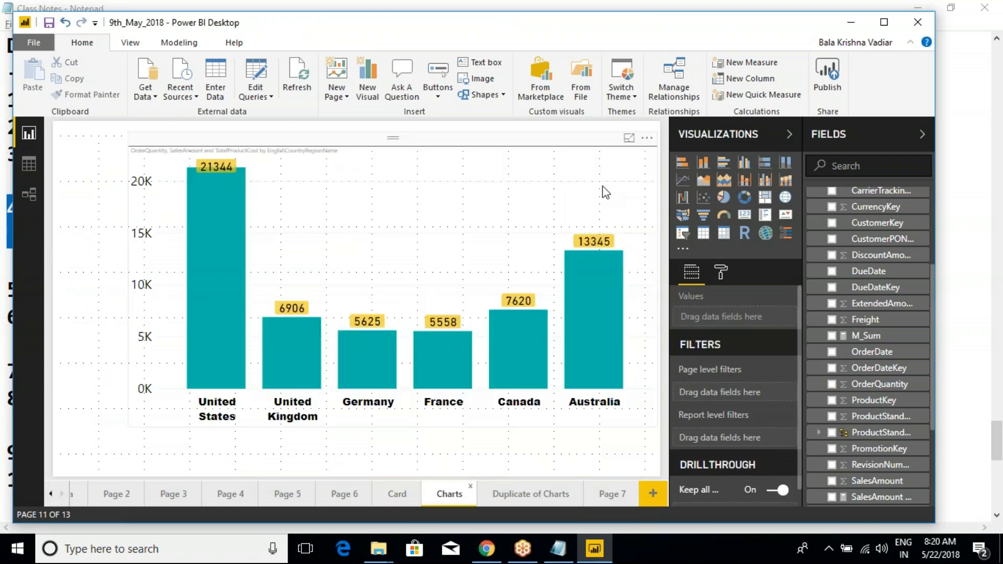
{"action": "left_click", "coordinate": [647, 138]}
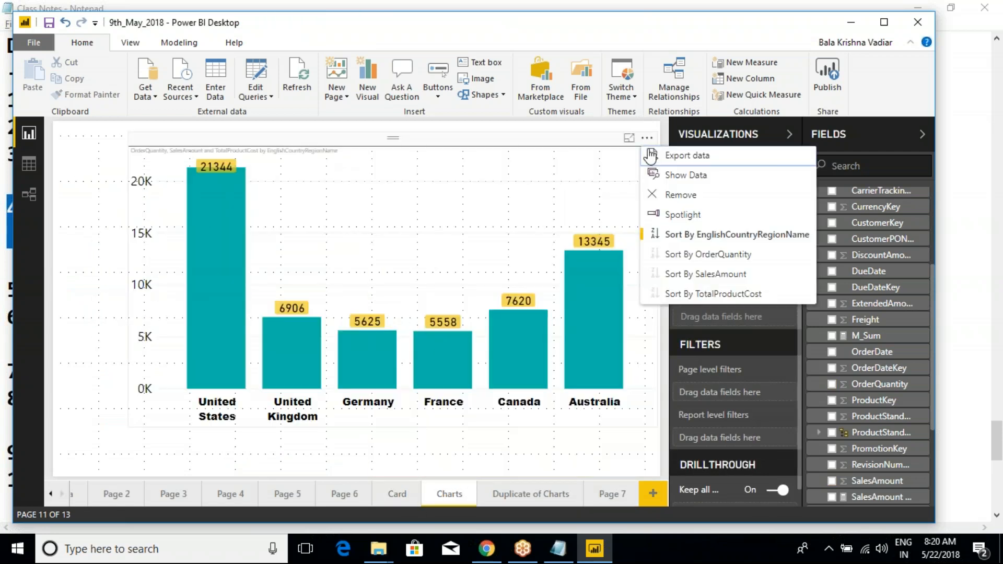
{"action": "left_click", "coordinate": [686, 177]}
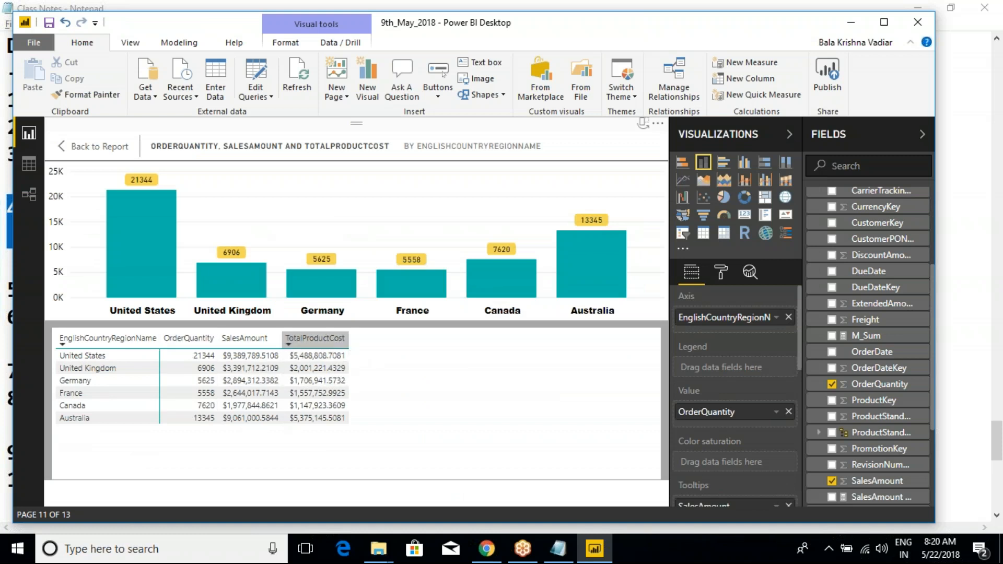
{"action": "left_click", "coordinate": [100, 147]}
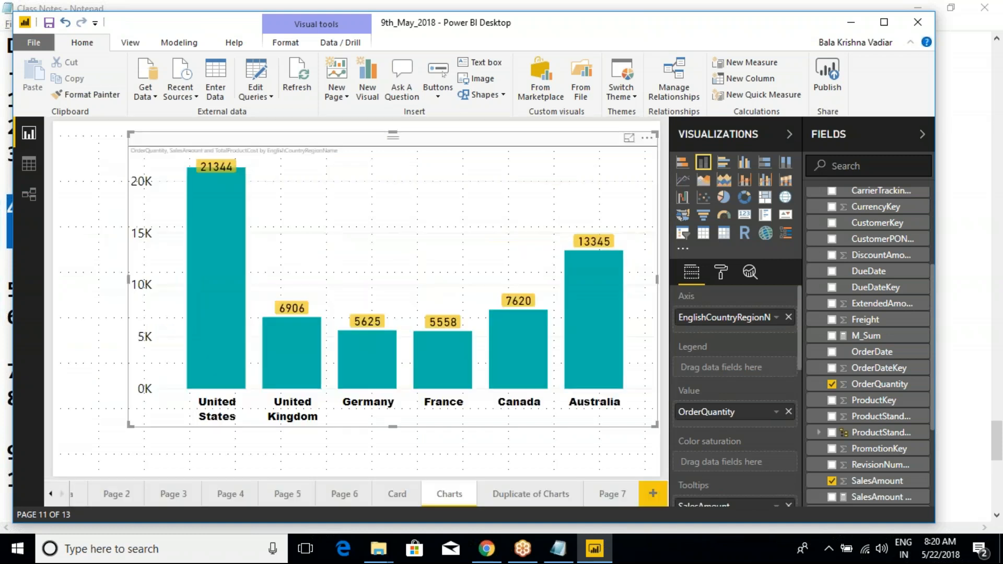
Step: Sort the column chart by EnglishCountryRegionName in ascending order
{"action": "left_click", "coordinate": [647, 137]}
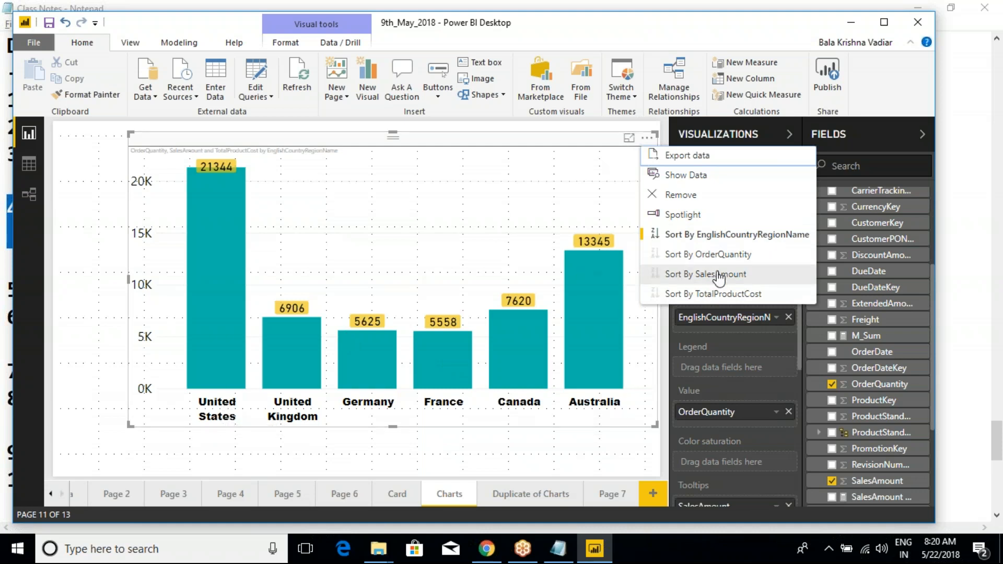
{"action": "left_click", "coordinate": [657, 239]}
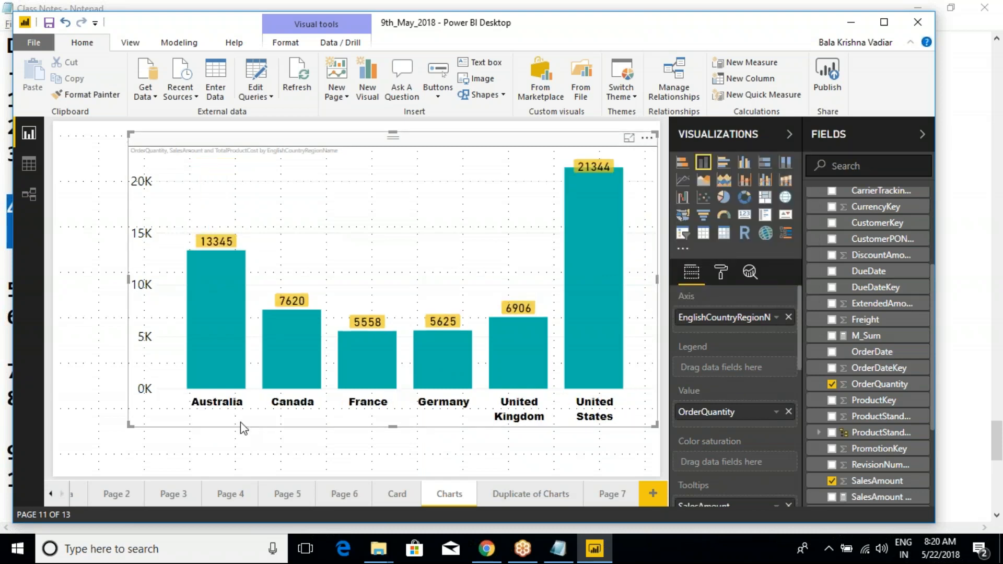
Step: Rename the report page Page 7 as Table
{"action": "left_click", "coordinate": [604, 496]}
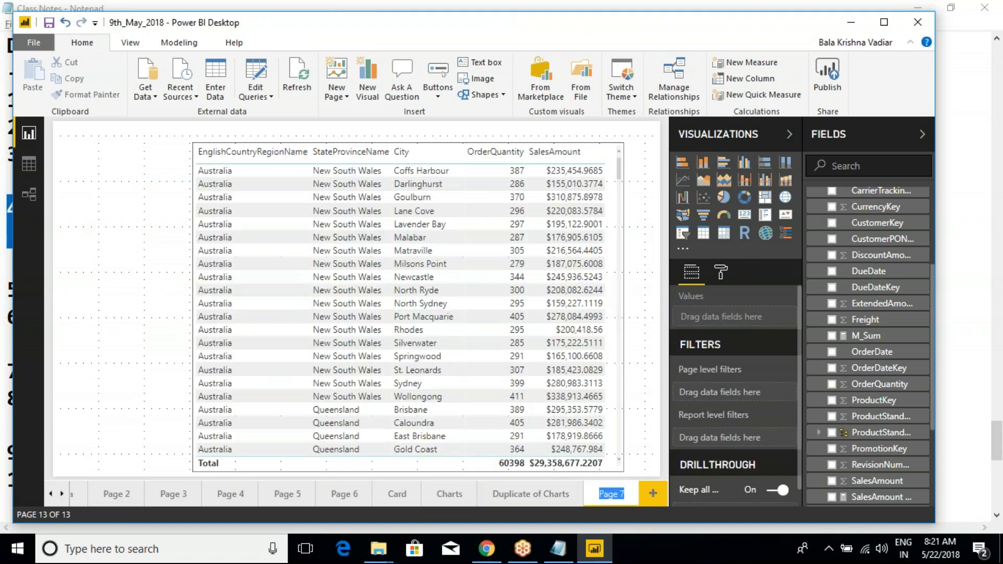
{"action": "type", "text": "Table"}
{"action": "left_click", "coordinate": [104, 164]}
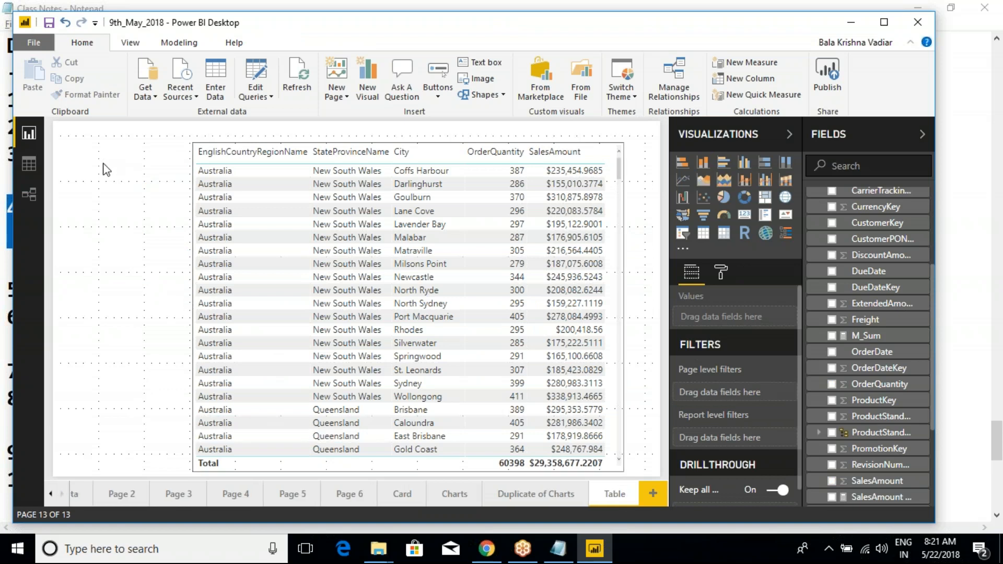
Step: Select the table visual and review its list of further options and its General formatting settings
{"action": "left_click", "coordinate": [462, 141]}
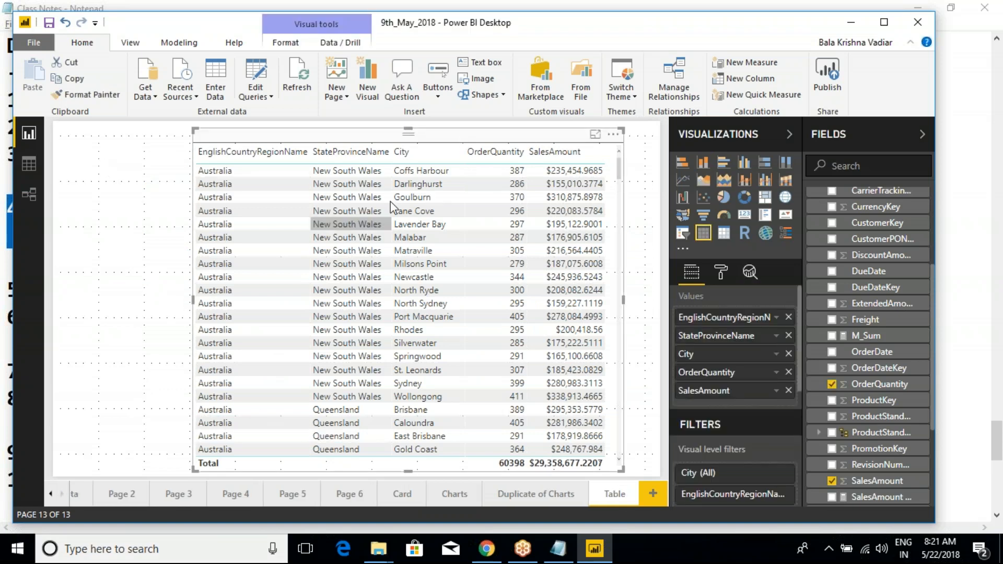
{"action": "left_click", "coordinate": [725, 274]}
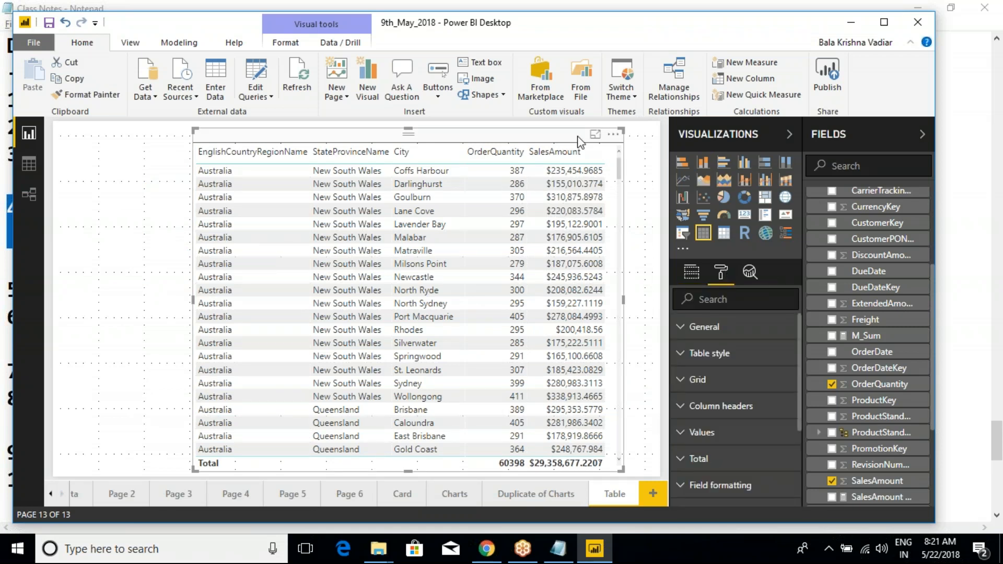
{"action": "left_click", "coordinate": [614, 134]}
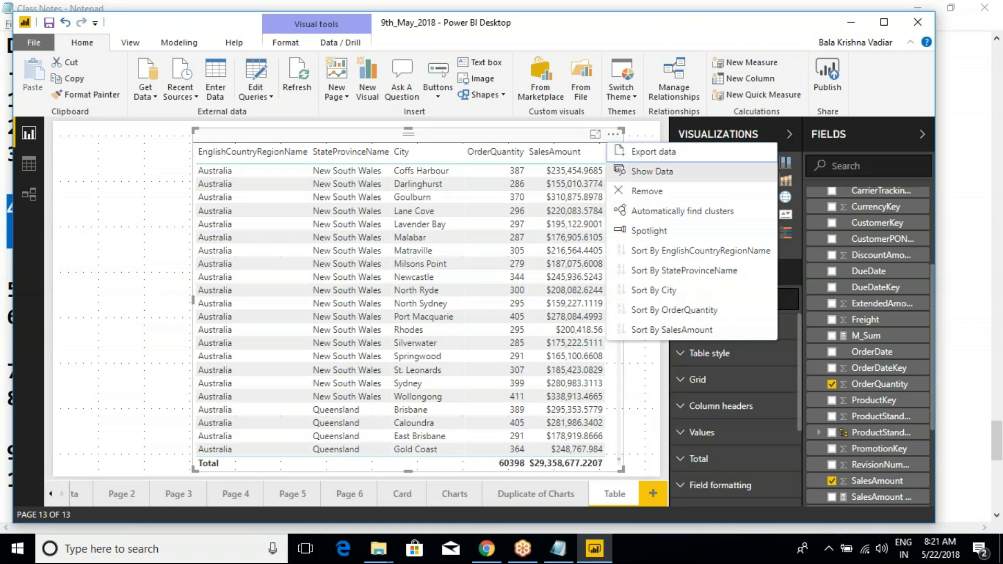
{"action": "left_click", "coordinate": [563, 135]}
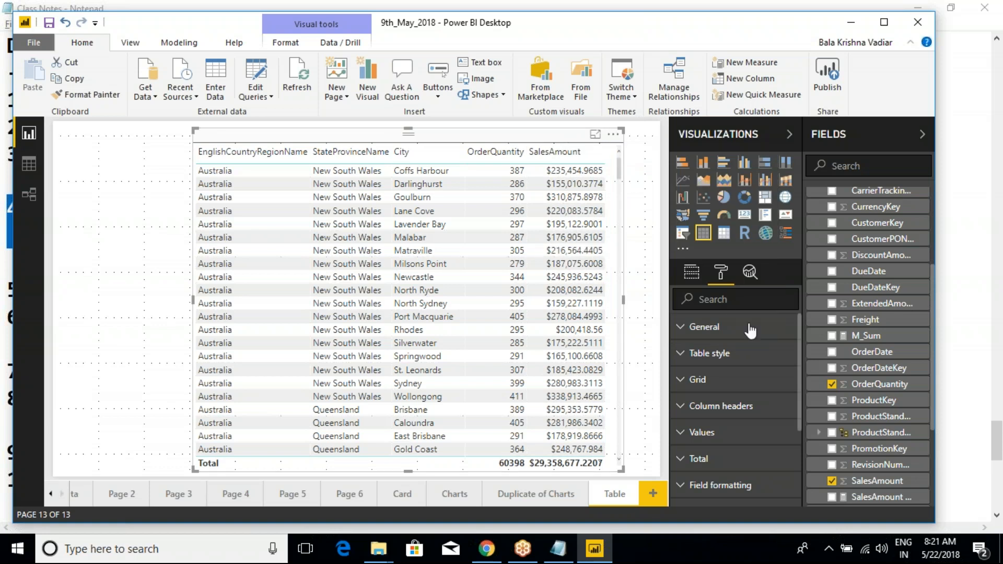
{"action": "left_click", "coordinate": [689, 327]}
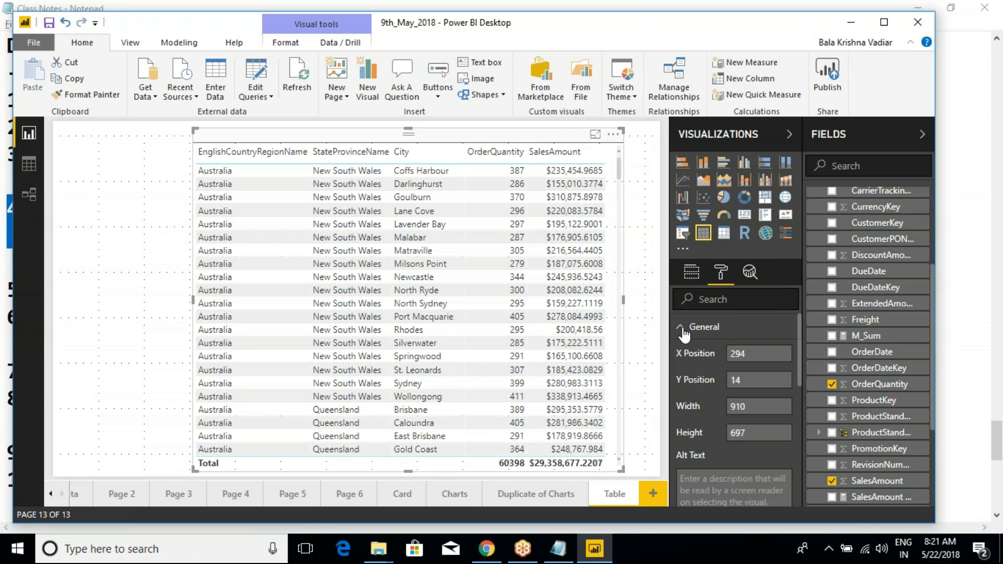
{"action": "left_click", "coordinate": [683, 329]}
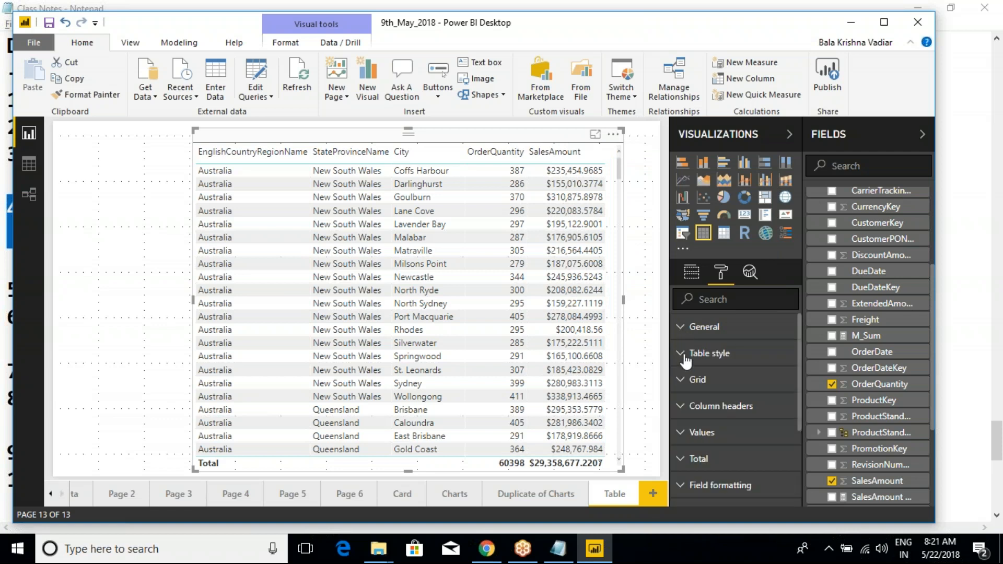
Step: Try the None and Minimal table styles on the table visual
{"action": "left_click", "coordinate": [681, 355]}
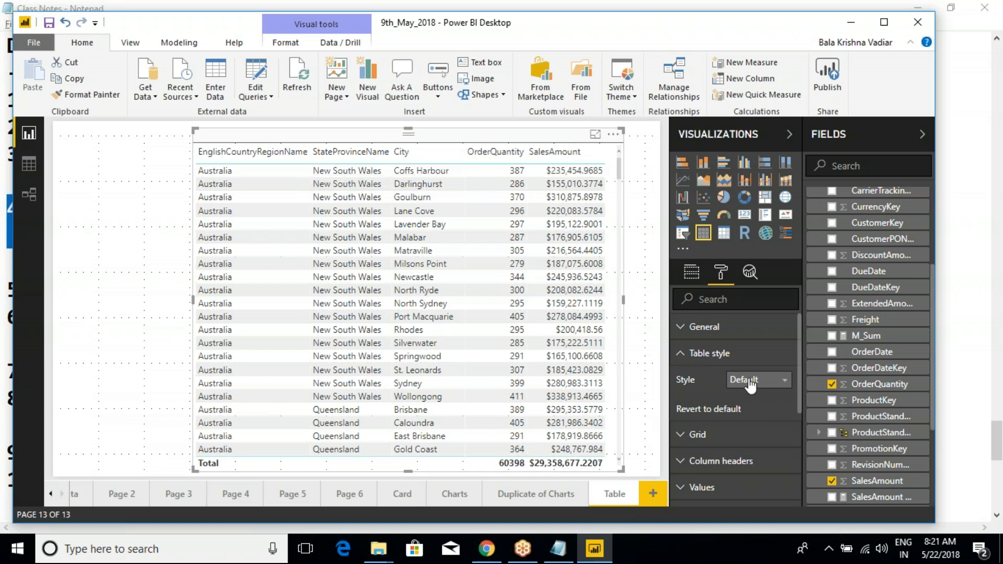
{"action": "left_click", "coordinate": [750, 385]}
{"action": "left_click", "coordinate": [759, 382]}
{"action": "left_click", "coordinate": [751, 239]}
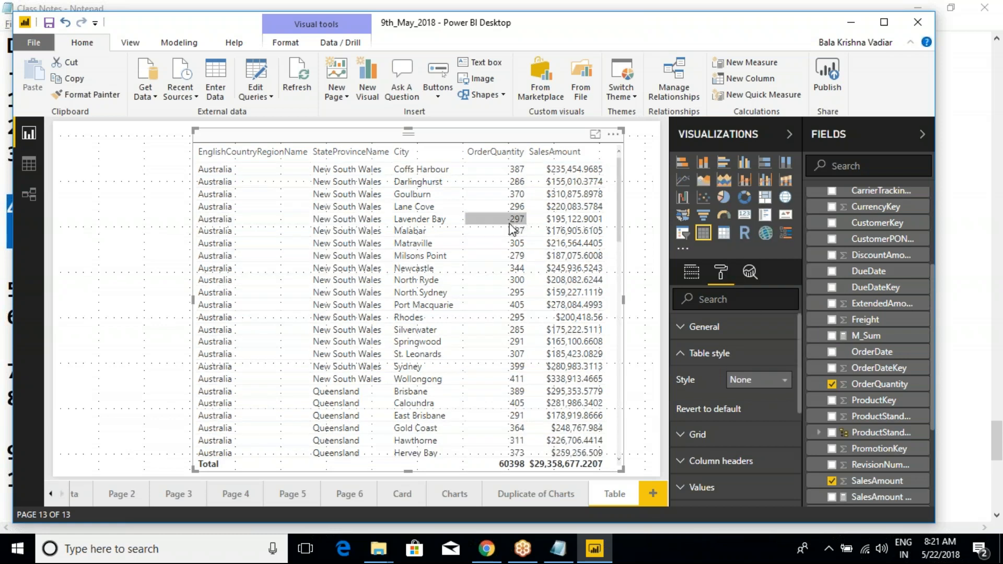
{"action": "left_click", "coordinate": [759, 389]}
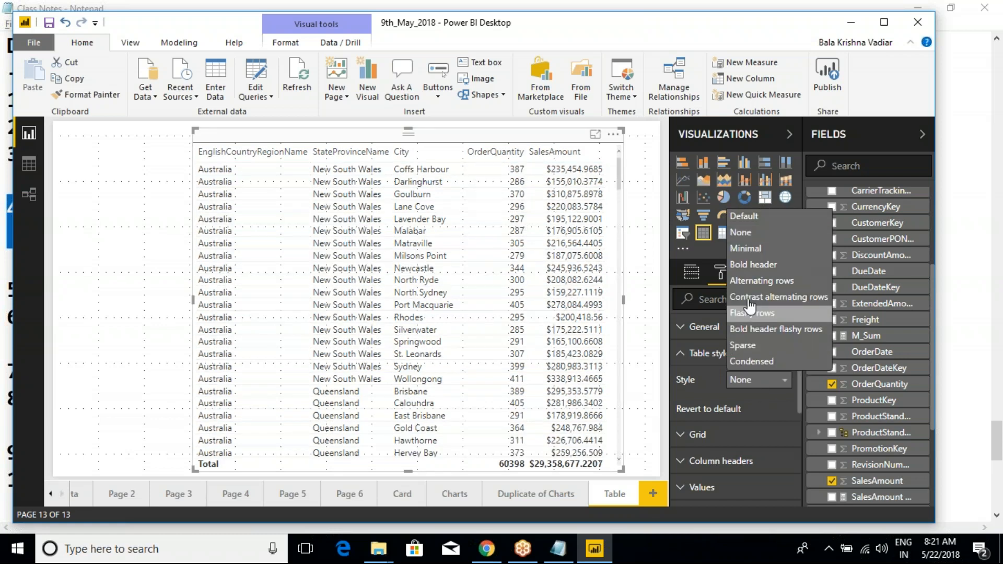
{"action": "left_click", "coordinate": [752, 246]}
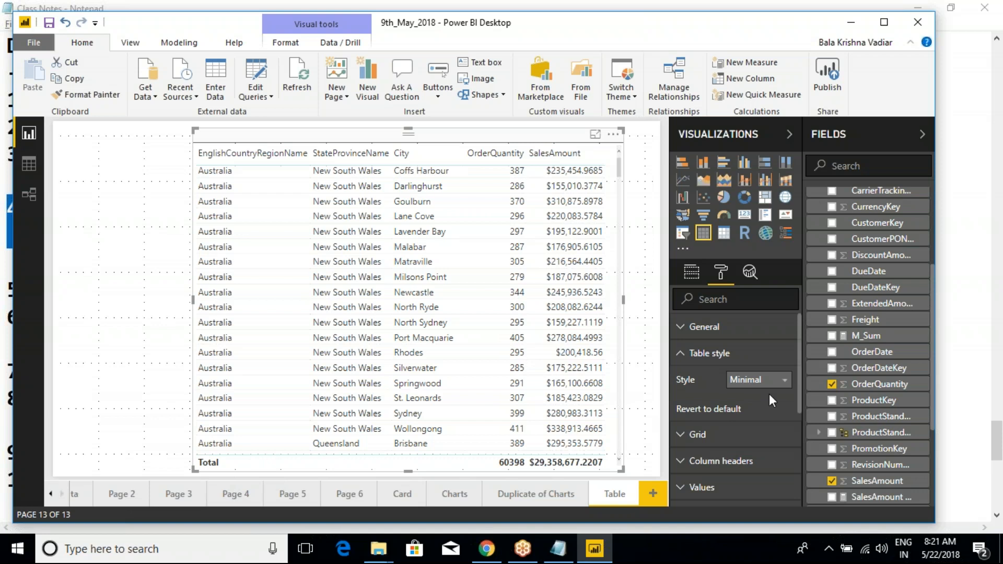
Step: Try the Bold header style on the table visual
{"action": "left_click", "coordinate": [757, 384]}
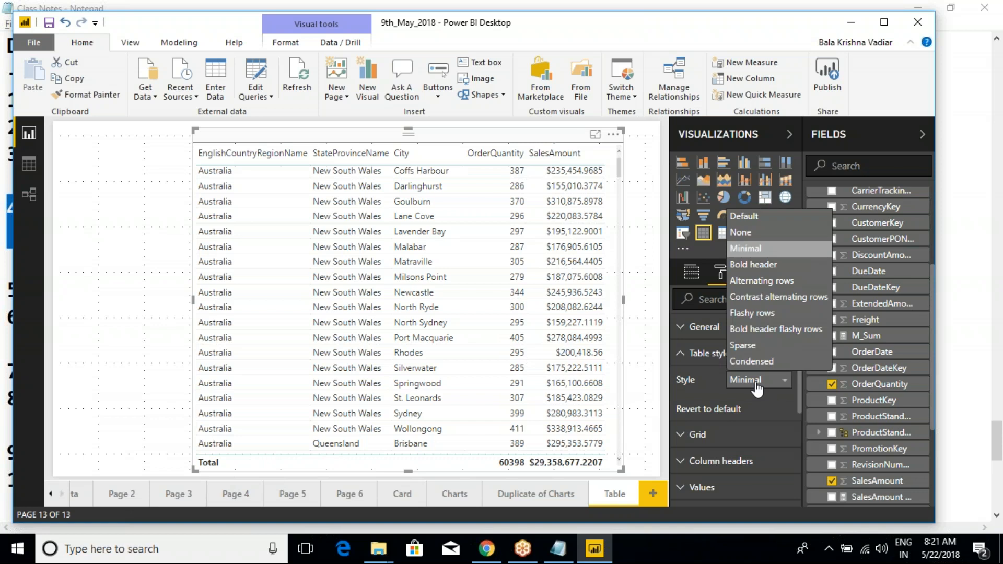
{"action": "left_click", "coordinate": [754, 264]}
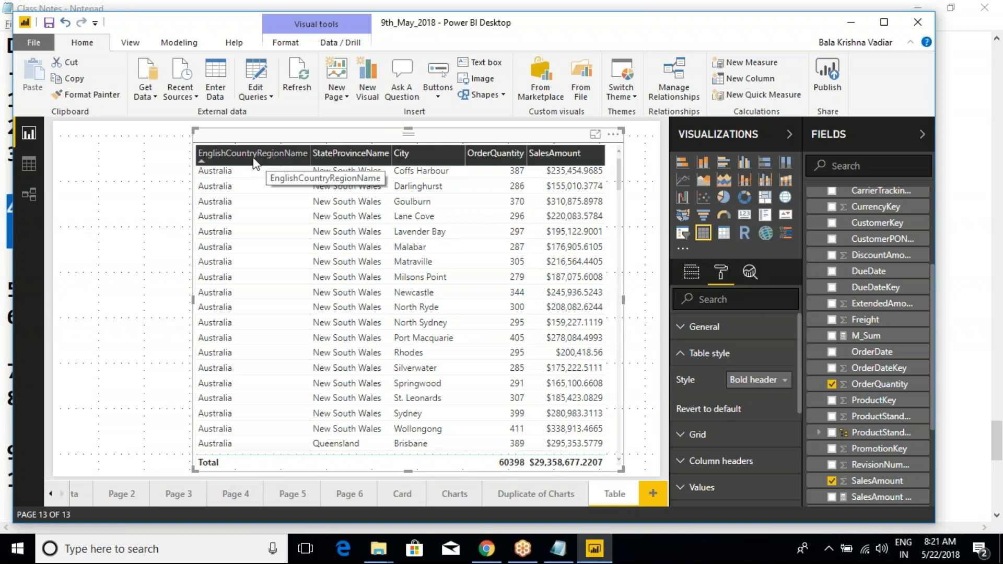
{"action": "left_click", "coordinate": [444, 154]}
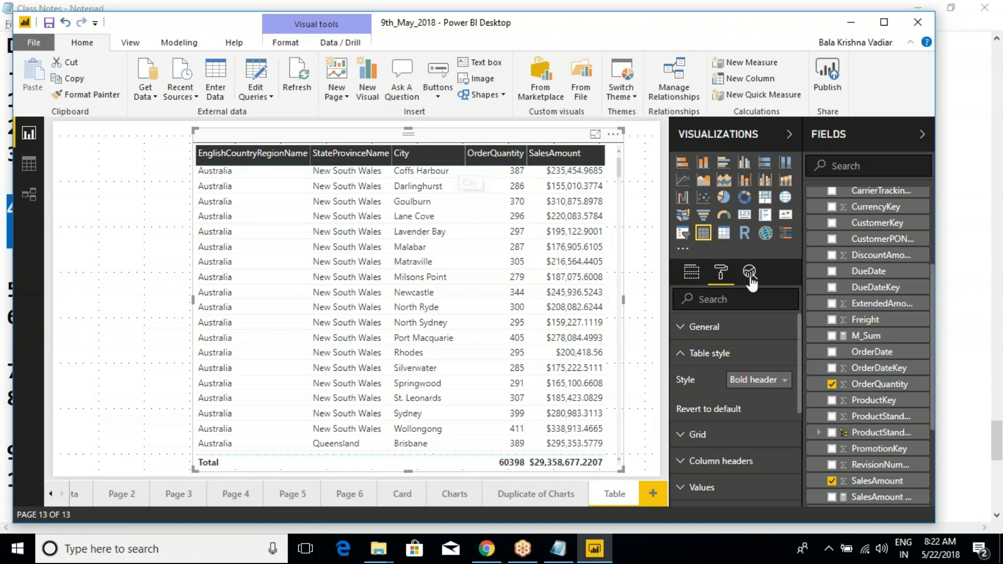
Step: Try the Alternating rows and Contrast alternating rows styles on the table visual
{"action": "left_click", "coordinate": [750, 384]}
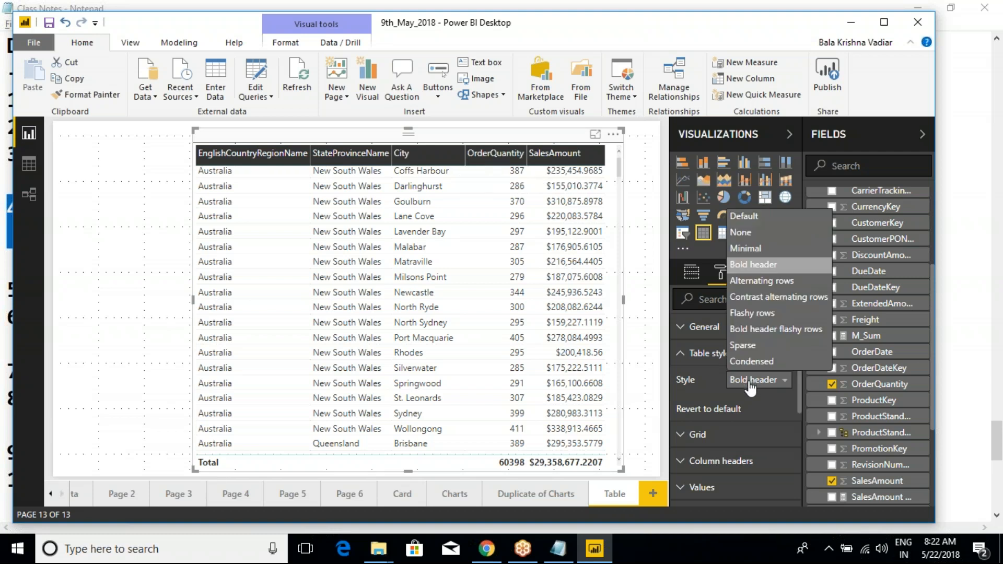
{"action": "left_click", "coordinate": [762, 281]}
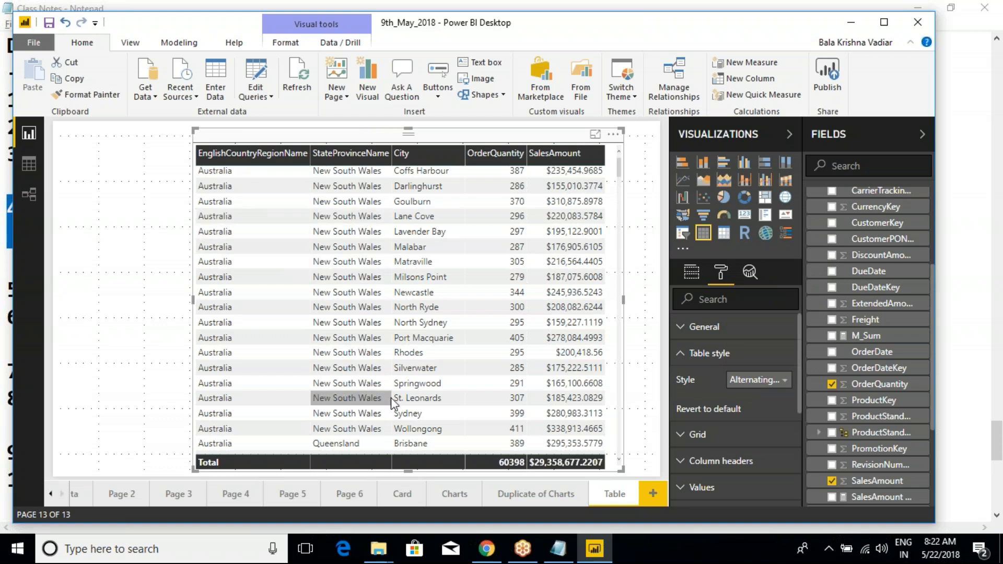
{"action": "left_click", "coordinate": [750, 385]}
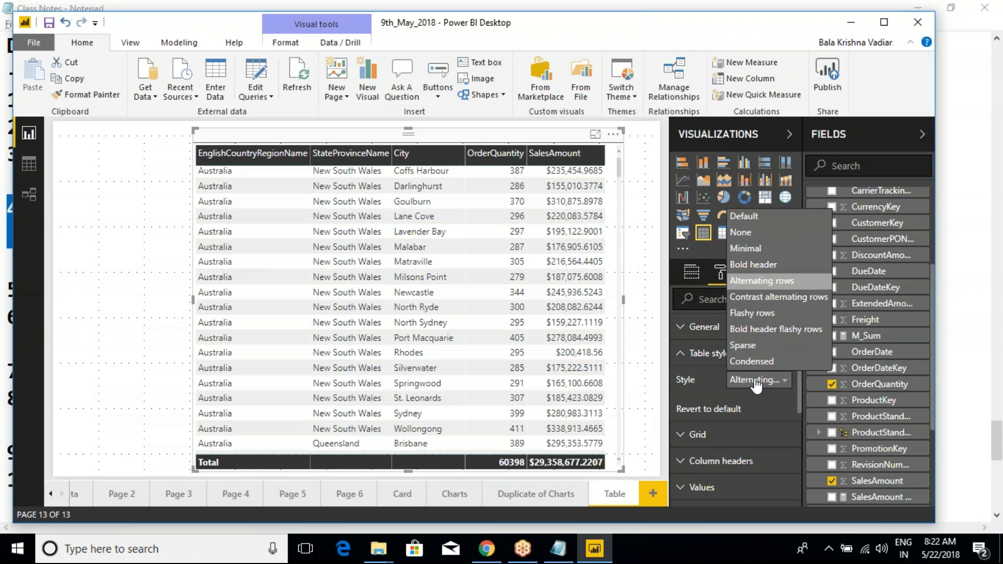
{"action": "left_click", "coordinate": [762, 302]}
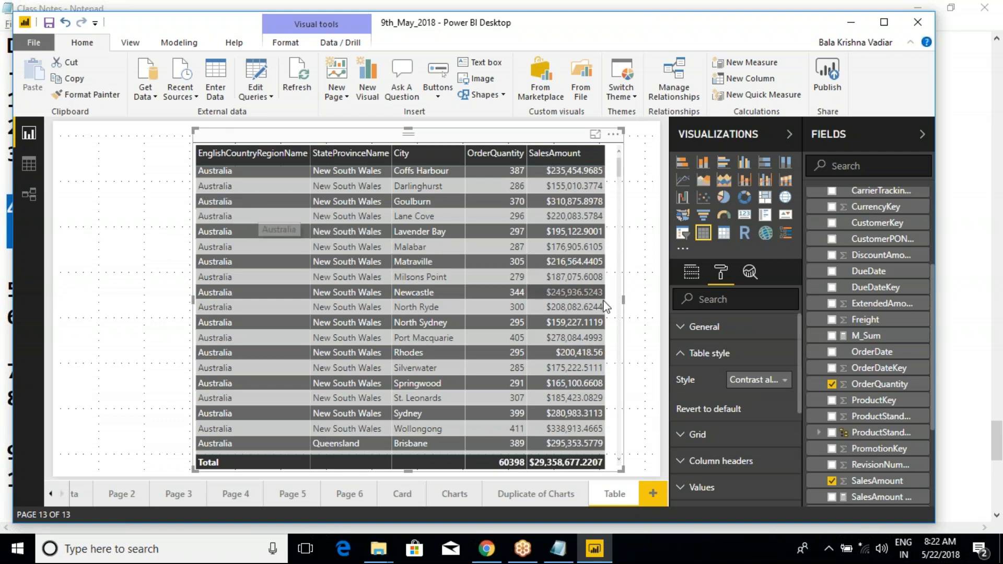
Step: Try the Flashy rows and Bold header flashy rows styles on the table visual
{"action": "left_click", "coordinate": [750, 383]}
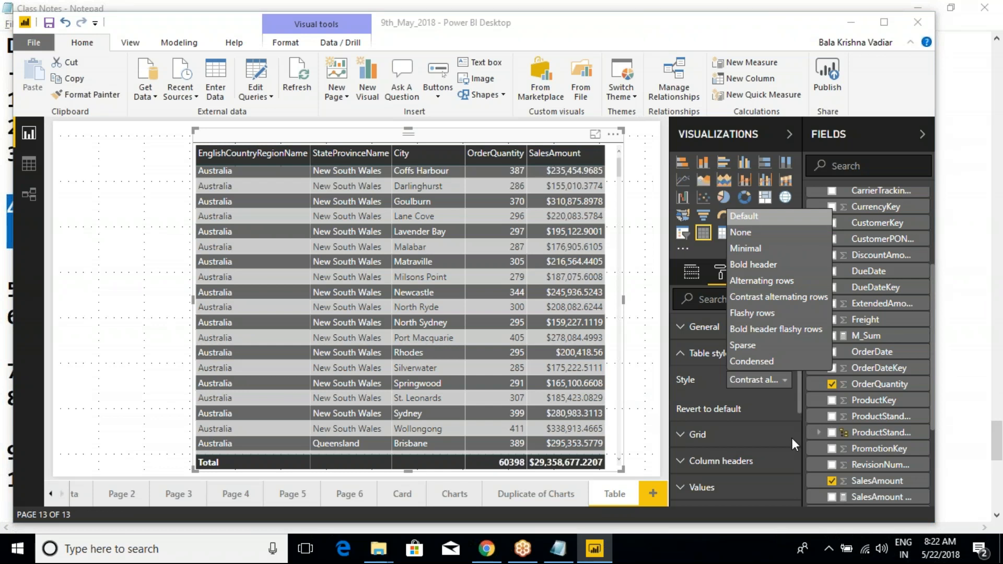
{"action": "left_click", "coordinate": [709, 357]}
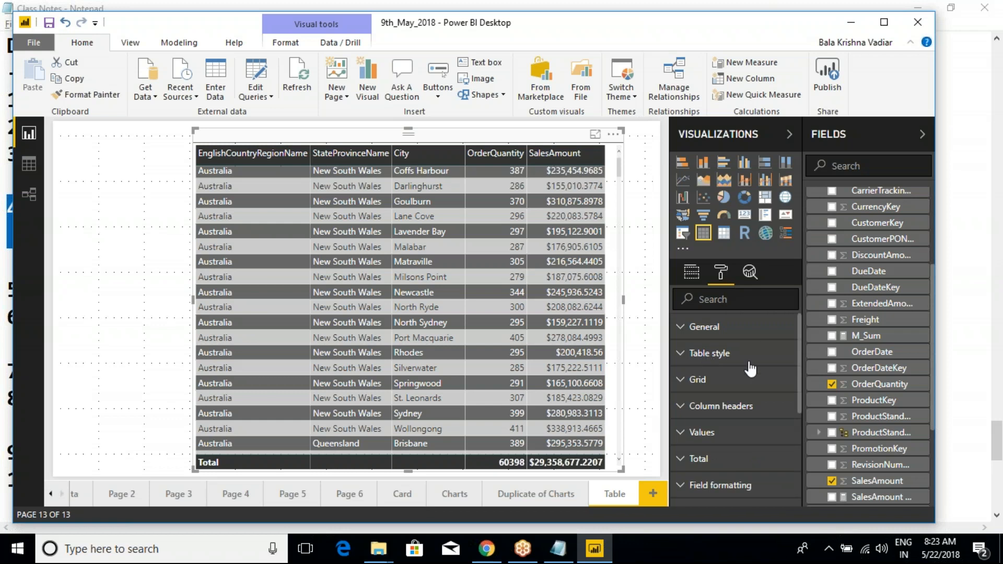
{"action": "left_click", "coordinate": [682, 356]}
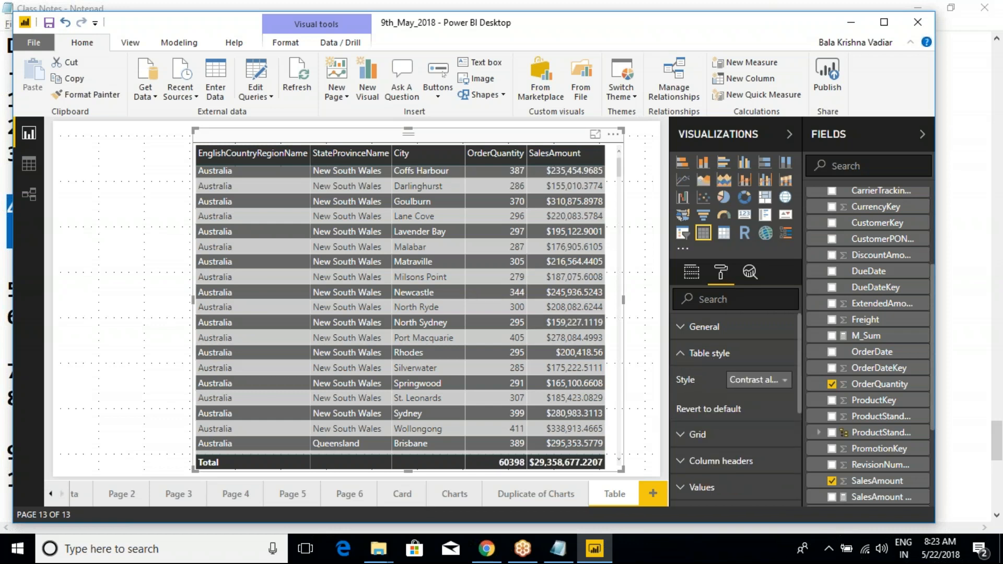
{"action": "left_click", "coordinate": [745, 381]}
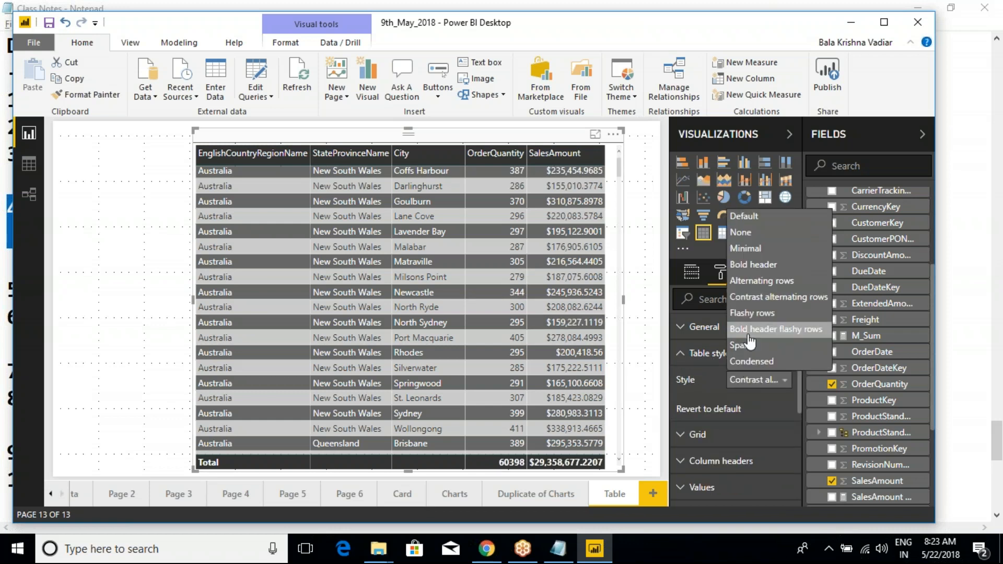
{"action": "left_click", "coordinate": [753, 313]}
{"action": "left_click", "coordinate": [750, 387]}
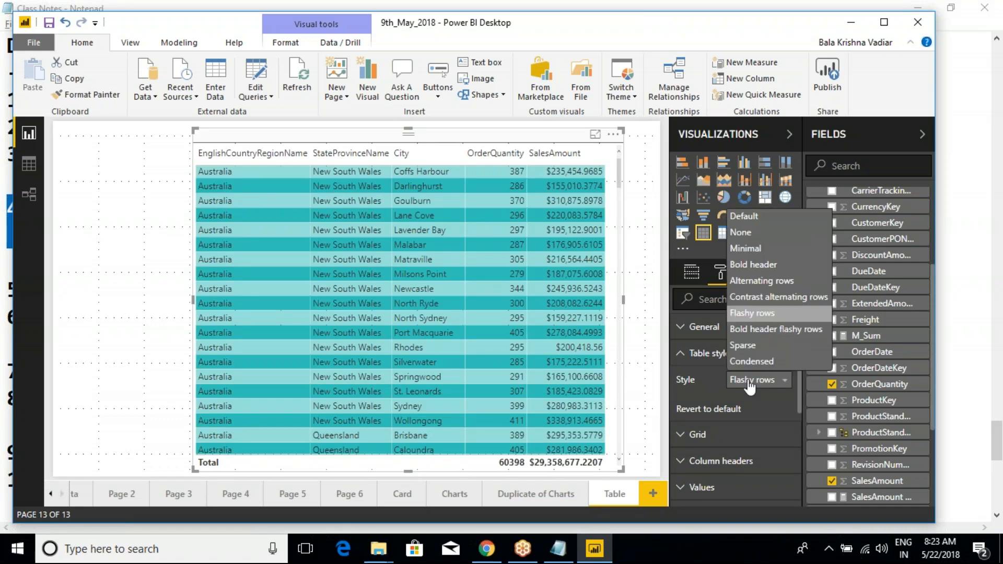
{"action": "left_click", "coordinate": [755, 330]}
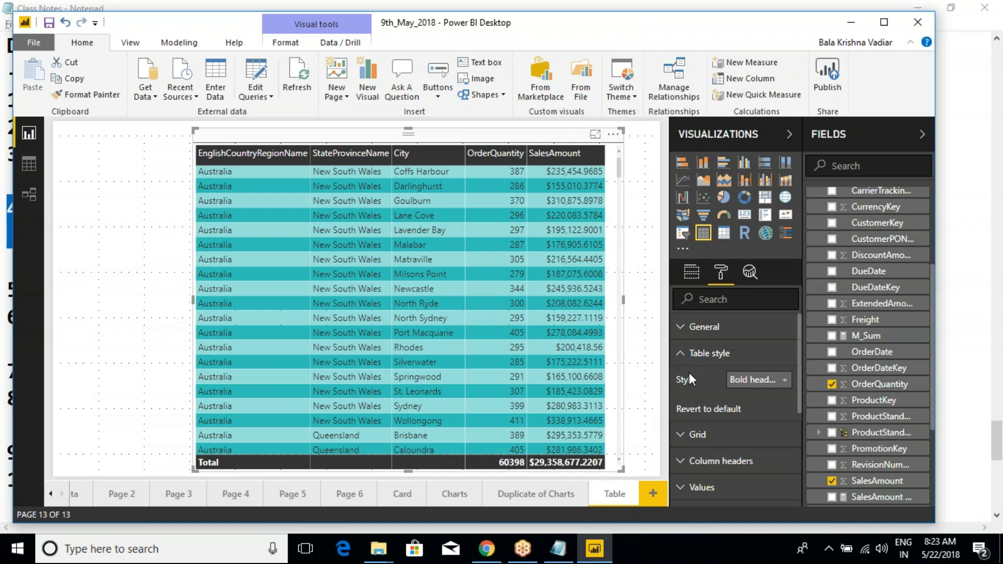
Step: Revert the table style to default and try the Sparse style
{"action": "left_click", "coordinate": [716, 413]}
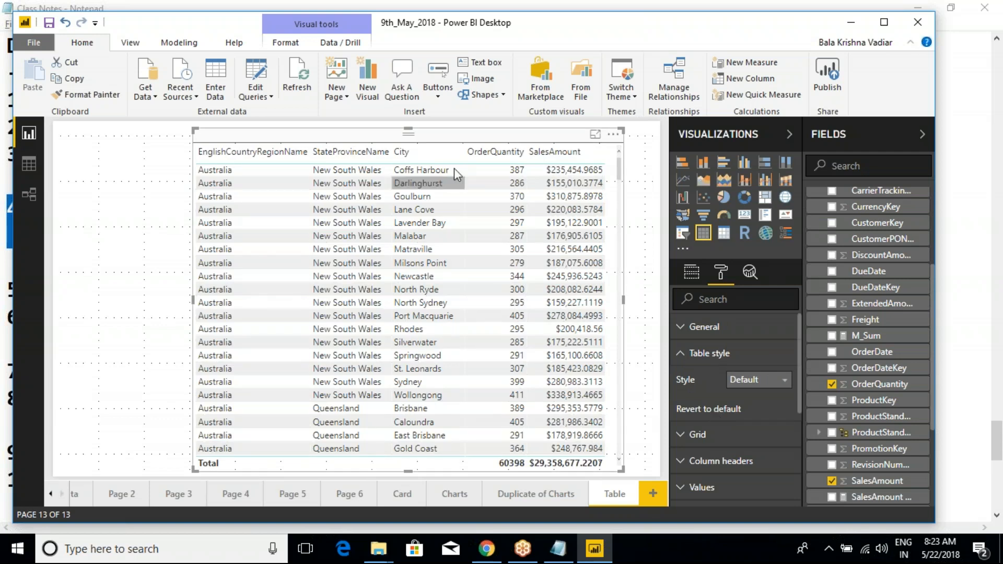
{"action": "left_click", "coordinate": [784, 380]}
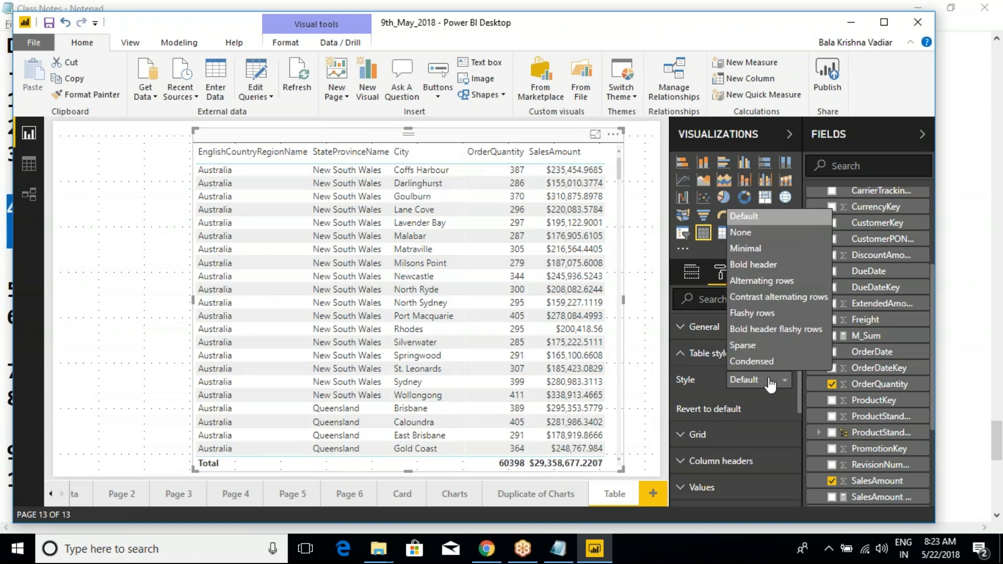
{"action": "left_click", "coordinate": [751, 346]}
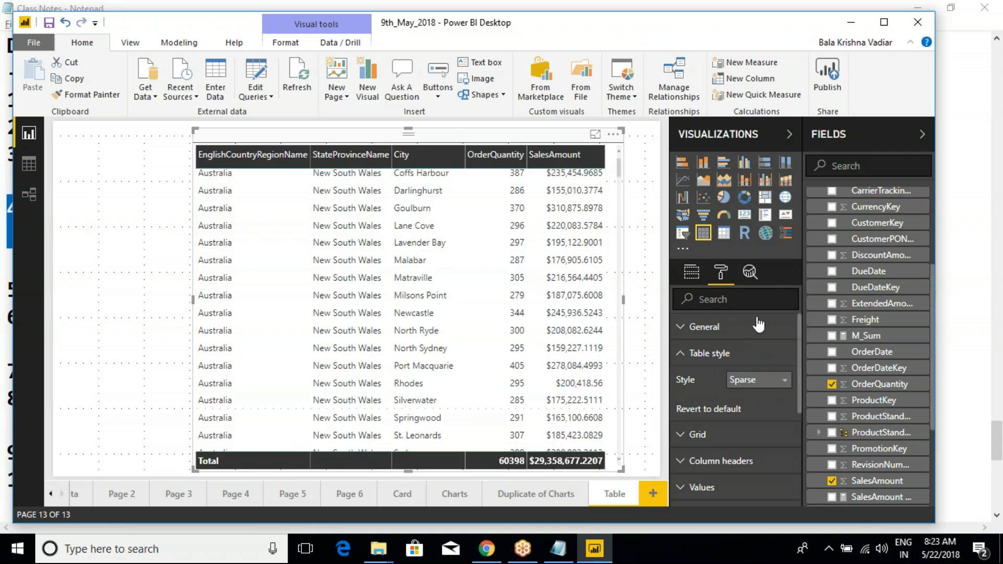
Step: Set the table style to Bold header flashy rows and collapse the style settings
{"action": "left_click", "coordinate": [743, 382]}
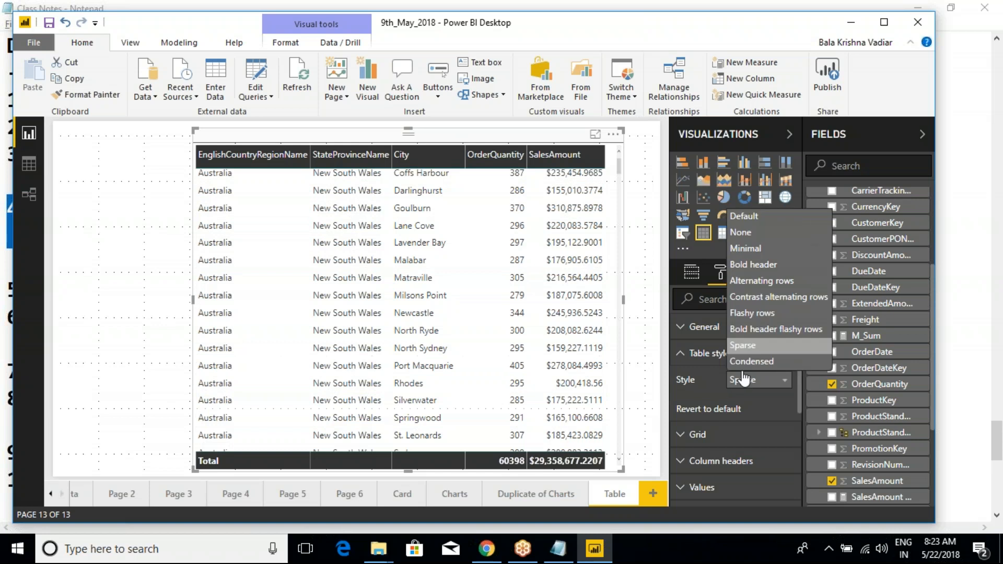
{"action": "left_click", "coordinate": [765, 329]}
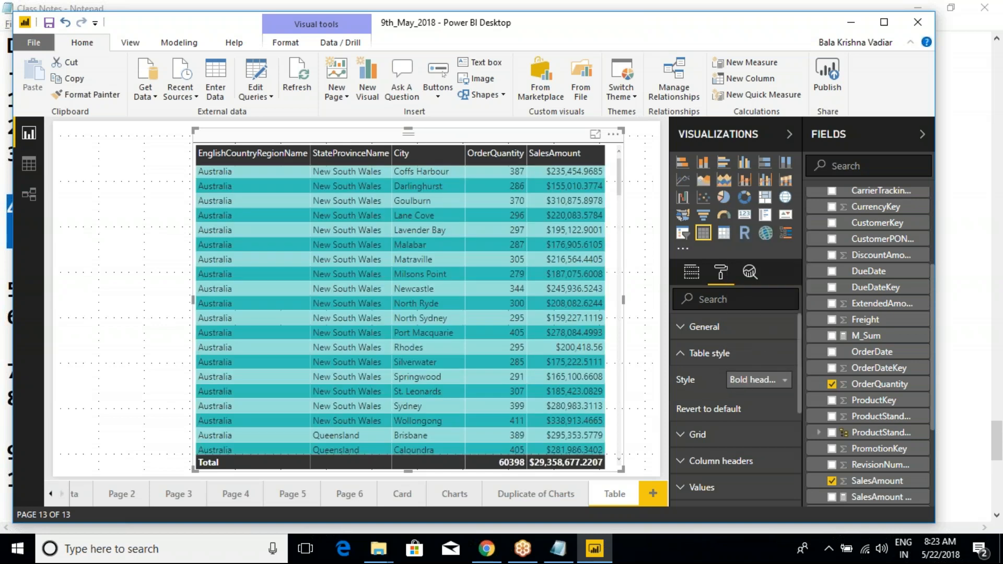
{"action": "left_click", "coordinate": [682, 354]}
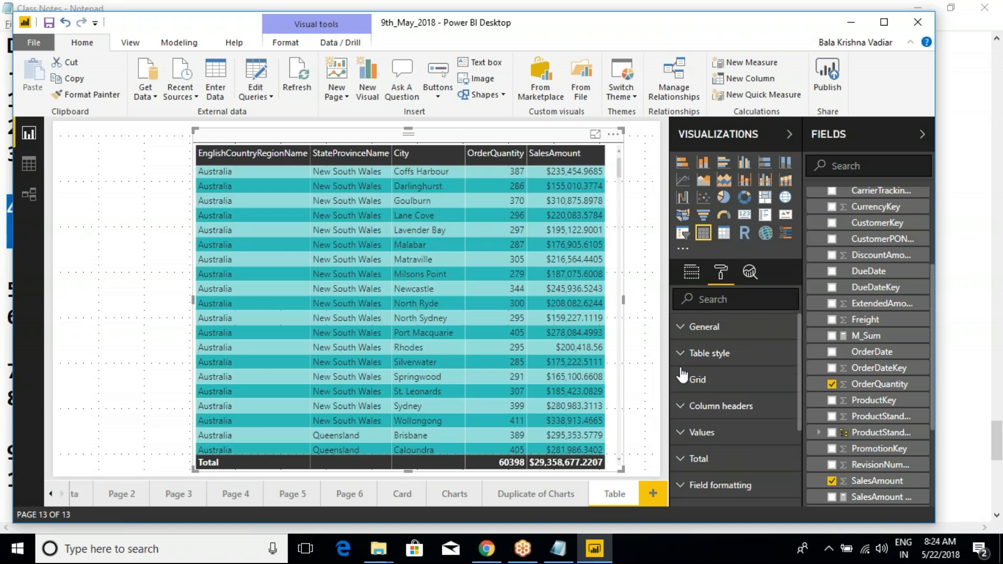
Step: Mark the table's column headers, values and total row with their matching formatting sections using the drawing tool, and clear the drawings
{"action": "left_click", "coordinate": [681, 408]}
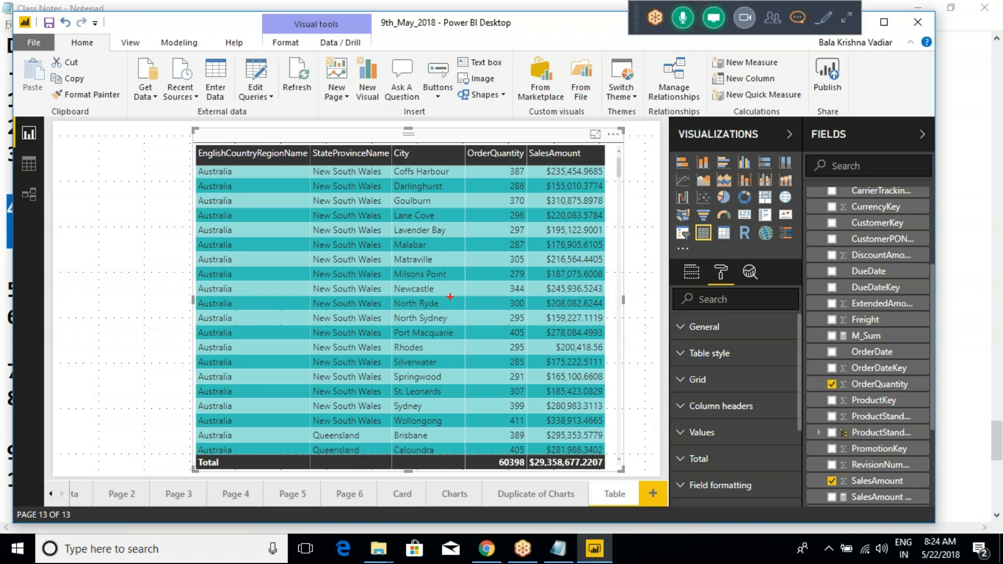
{"action": "mouse_move", "coordinate": [179, 136]}
{"action": "left_mouse_down"}
{"action": "mouse_move", "coordinate": [293, 166]}
{"action": "mouse_move", "coordinate": [607, 168]}
{"action": "left_mouse_up"}
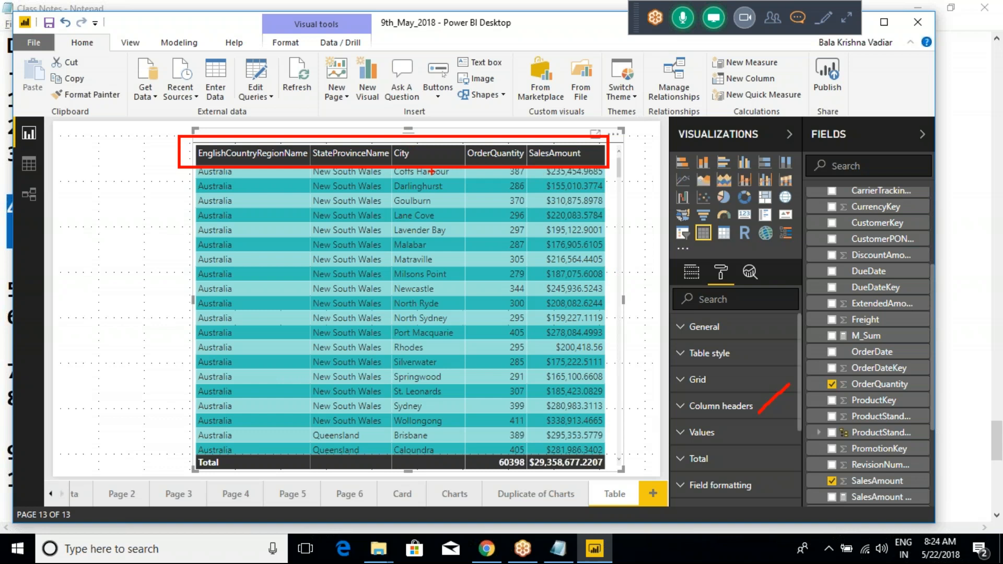
{"action": "left_click_drag", "start_coordinate": [663, 419], "coordinate": [741, 440]}
{"action": "mouse_move", "coordinate": [235, 192]}
{"action": "left_mouse_down"}
{"action": "mouse_move", "coordinate": [437, 194]}
{"action": "mouse_move", "coordinate": [462, 353]}
{"action": "mouse_move", "coordinate": [231, 273]}
{"action": "left_mouse_up"}
{"action": "left_click_drag", "start_coordinate": [301, 266], "coordinate": [348, 221]}
{"action": "left_click_drag", "start_coordinate": [362, 320], "coordinate": [418, 265]}
{"action": "left_click_drag", "start_coordinate": [484, 312], "coordinate": [504, 281]}
{"action": "left_click_drag", "start_coordinate": [533, 337], "coordinate": [554, 314]}
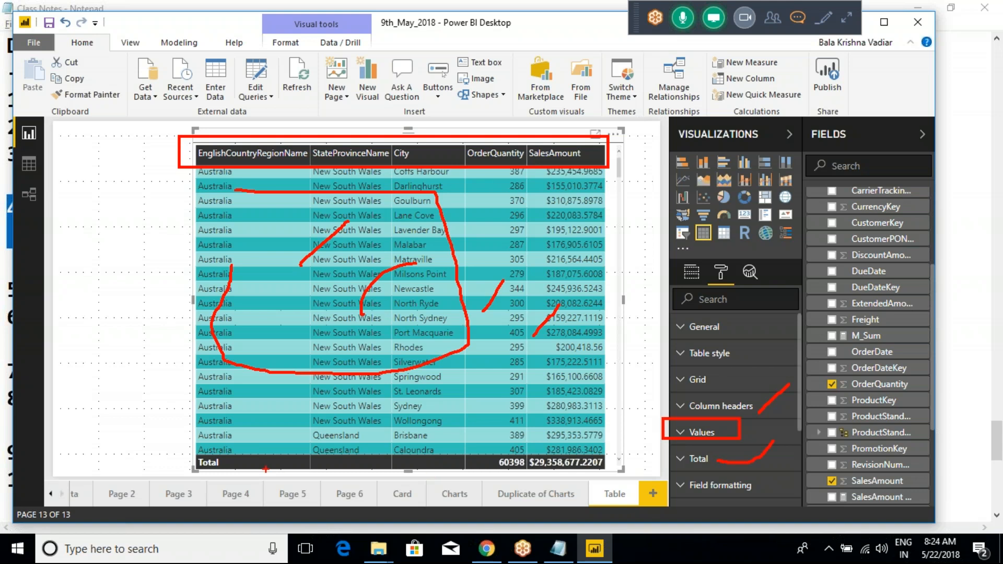
{"action": "mouse_move", "coordinate": [152, 447]}
{"action": "left_mouse_down"}
{"action": "mouse_move", "coordinate": [472, 477]}
{"action": "mouse_move", "coordinate": [620, 467]}
{"action": "mouse_move", "coordinate": [563, 452]}
{"action": "mouse_move", "coordinate": [196, 457]}
{"action": "left_mouse_up"}
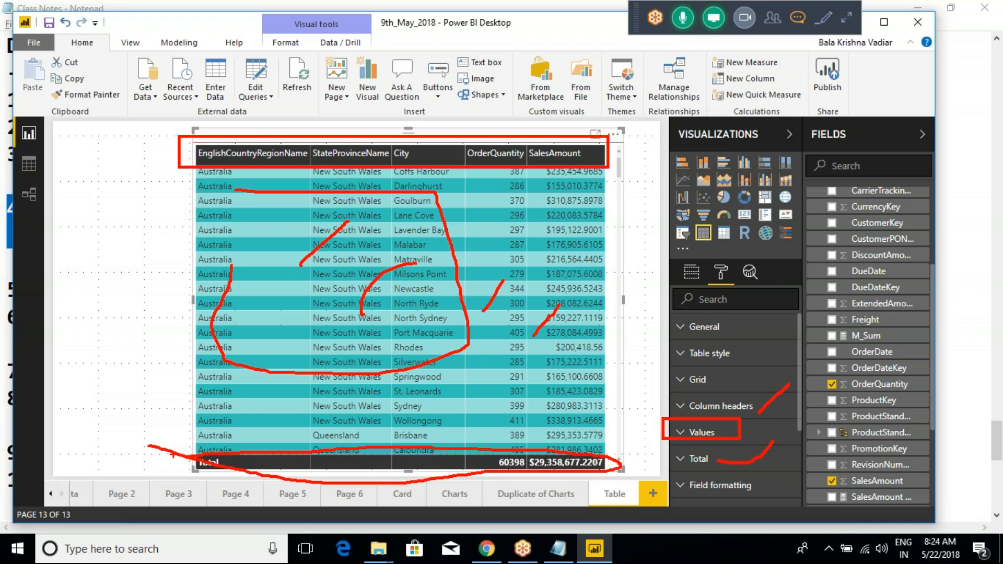
{"action": "key", "text": "Escape"}
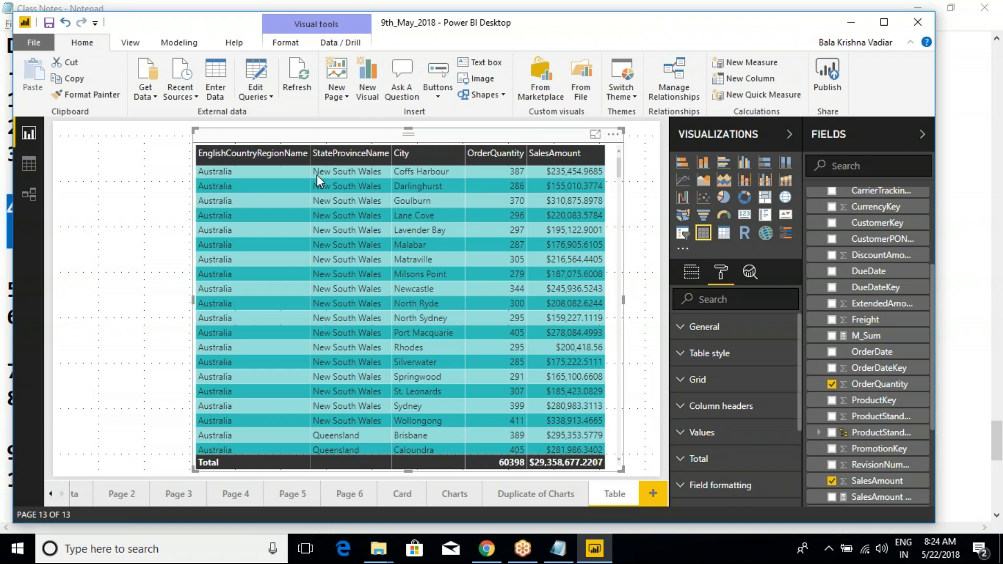
Step: Give the table's column headers a yellow background and black font in their formatting settings
{"action": "left_click", "coordinate": [126, 215]}
{"action": "left_click", "coordinate": [318, 141]}
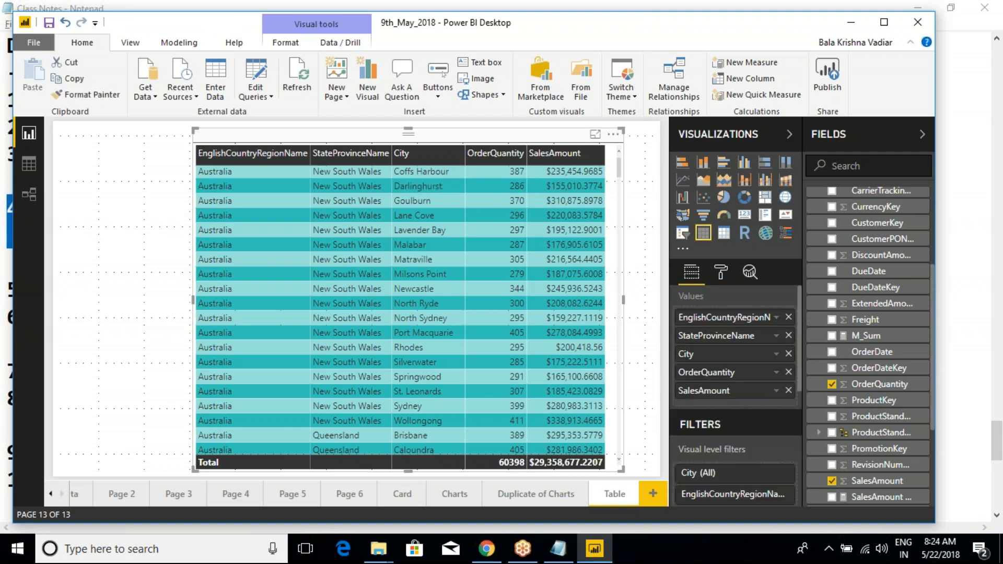
{"action": "left_click", "coordinate": [721, 274]}
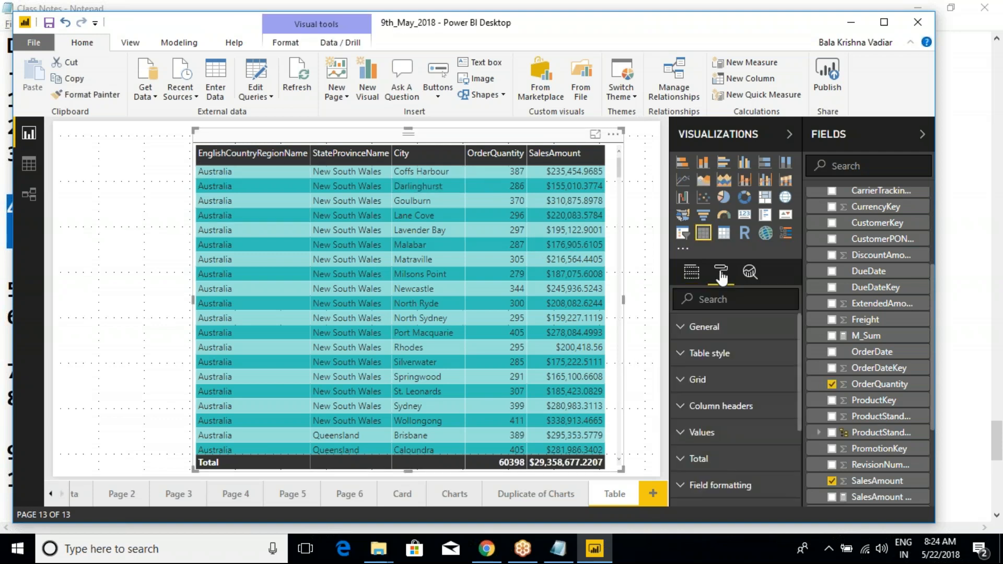
{"action": "left_click", "coordinate": [685, 414]}
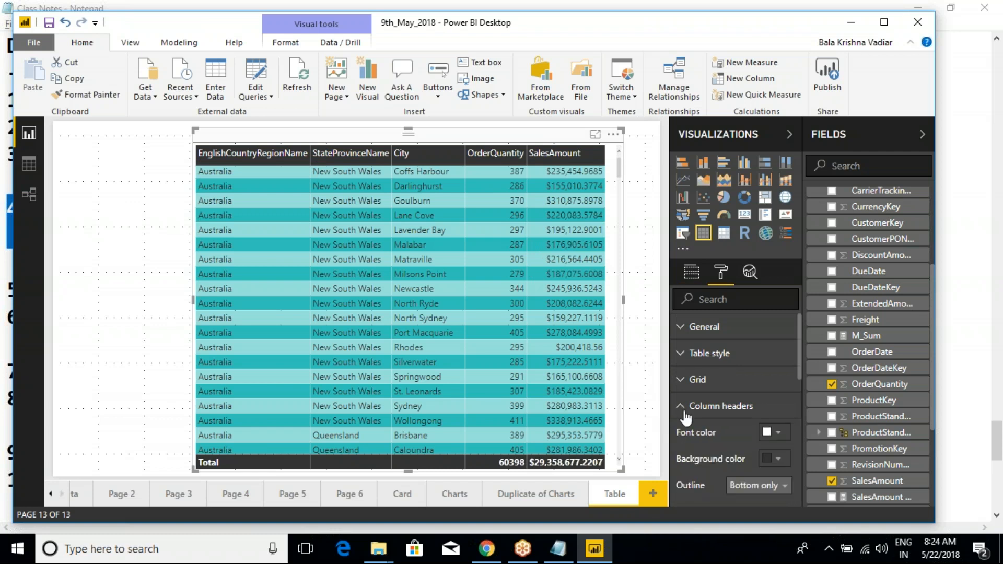
{"action": "left_click", "coordinate": [848, 21]}
{"action": "left_click", "coordinate": [847, 20]}
{"action": "left_click", "coordinate": [923, 25]}
{"action": "scroll", "coordinate": [712, 434], "scroll_direction": "down", "scroll_amount": 1}
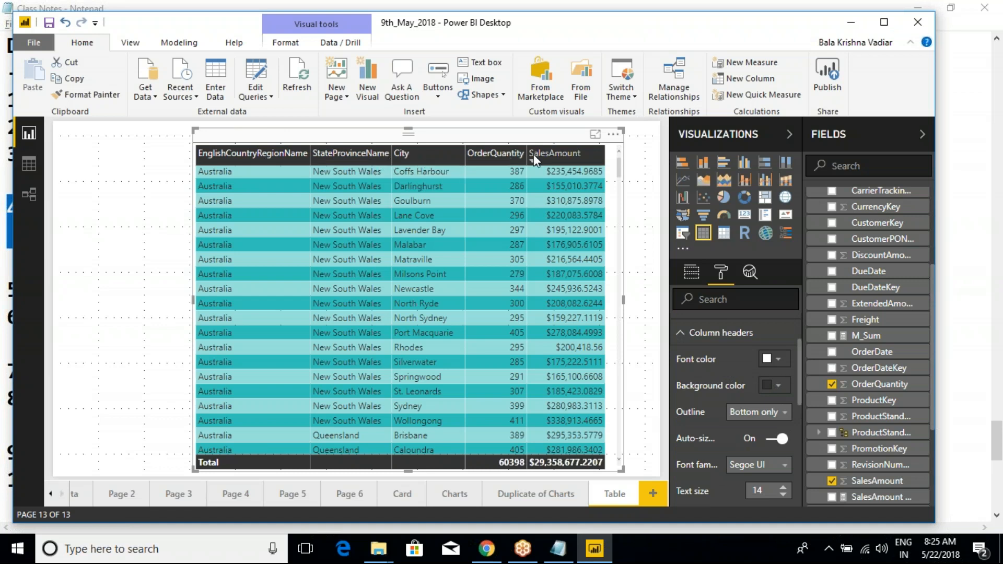
{"action": "left_click", "coordinate": [778, 387]}
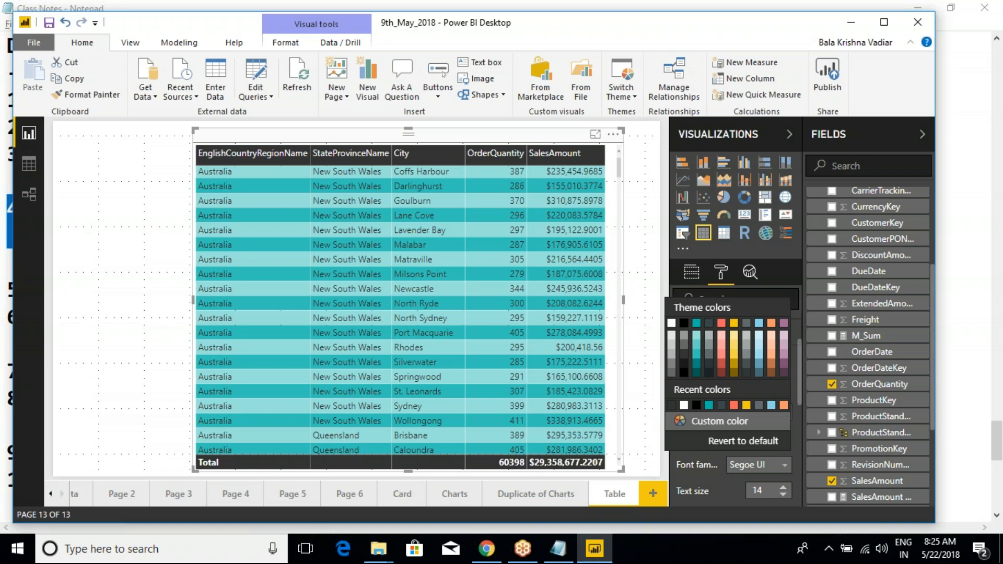
{"action": "left_click", "coordinate": [735, 324]}
{"action": "left_click", "coordinate": [778, 360]}
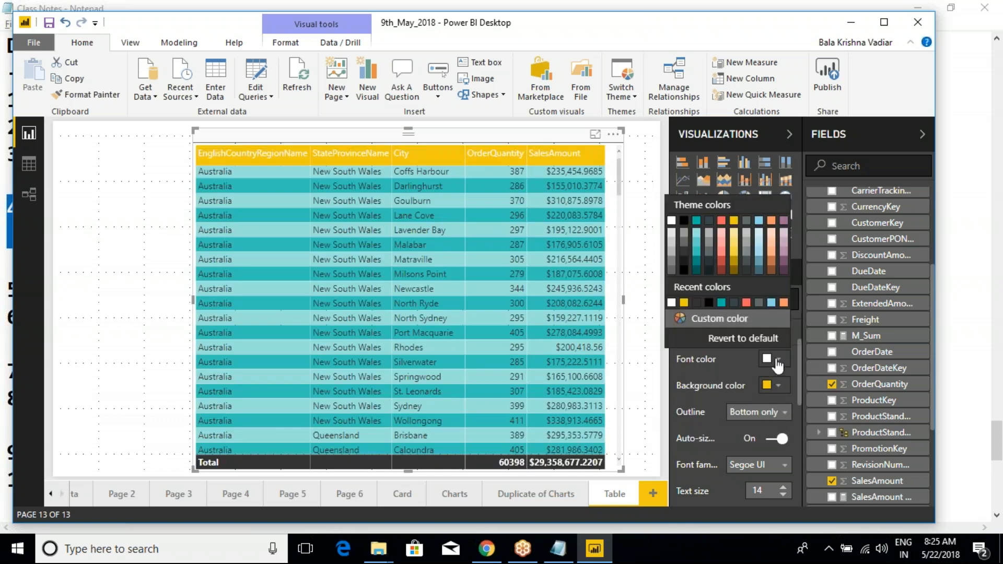
{"action": "left_click", "coordinate": [683, 237]}
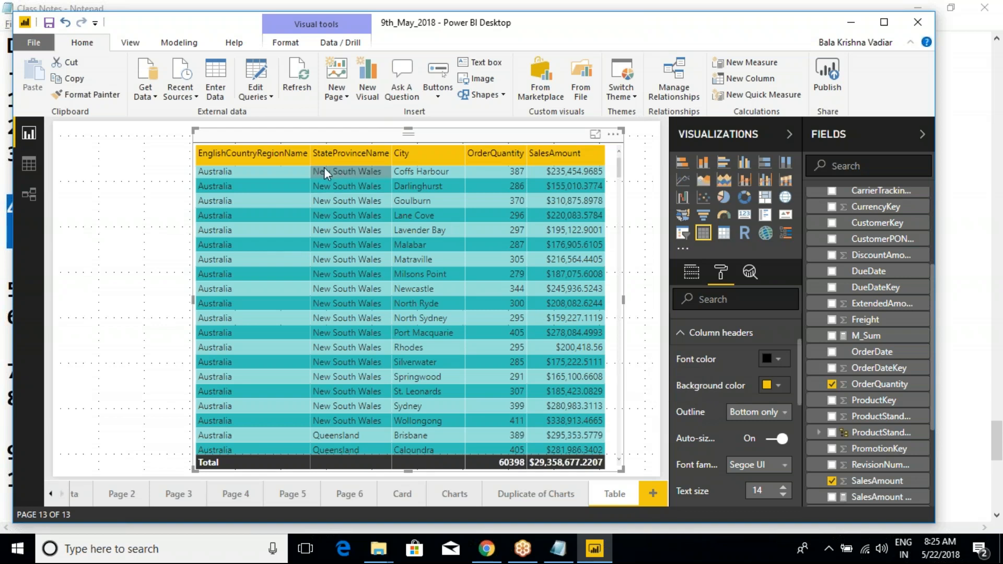
Step: Set the column headers' outline to Top only and shorten the table visual from its lower edge
{"action": "left_click", "coordinate": [755, 413]}
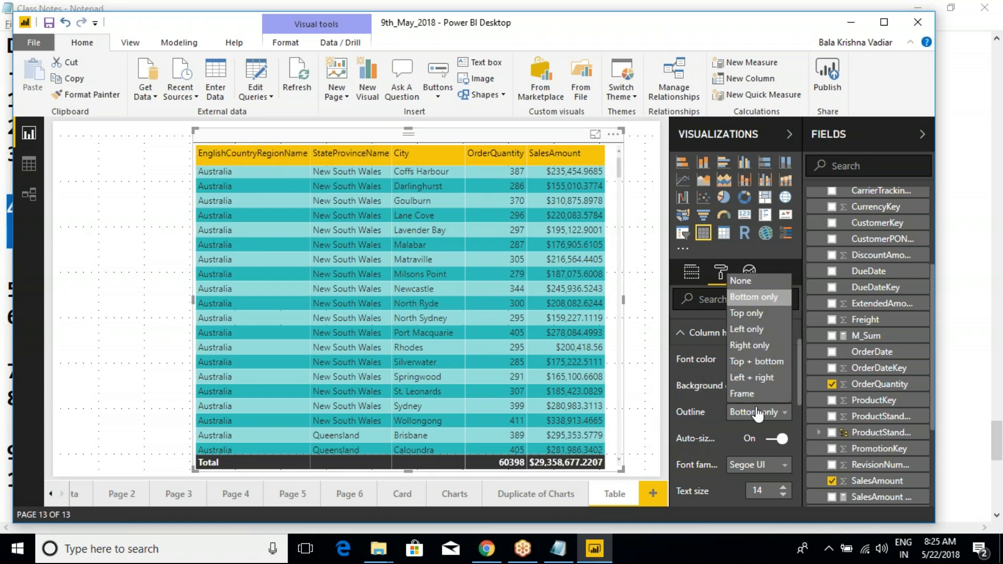
{"action": "left_click", "coordinate": [754, 316]}
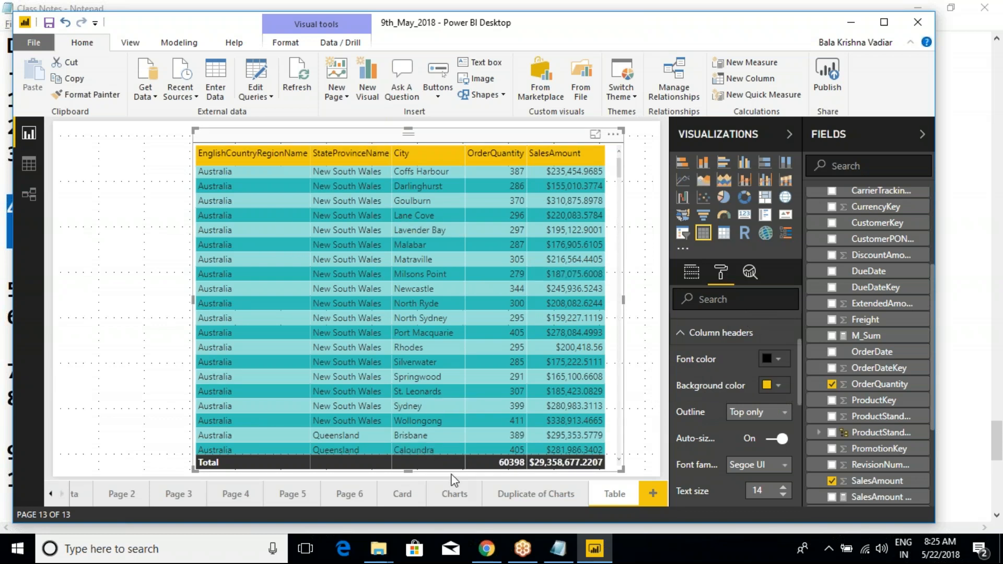
{"action": "left_click_drag", "start_coordinate": [408, 471], "coordinate": [408, 427]}
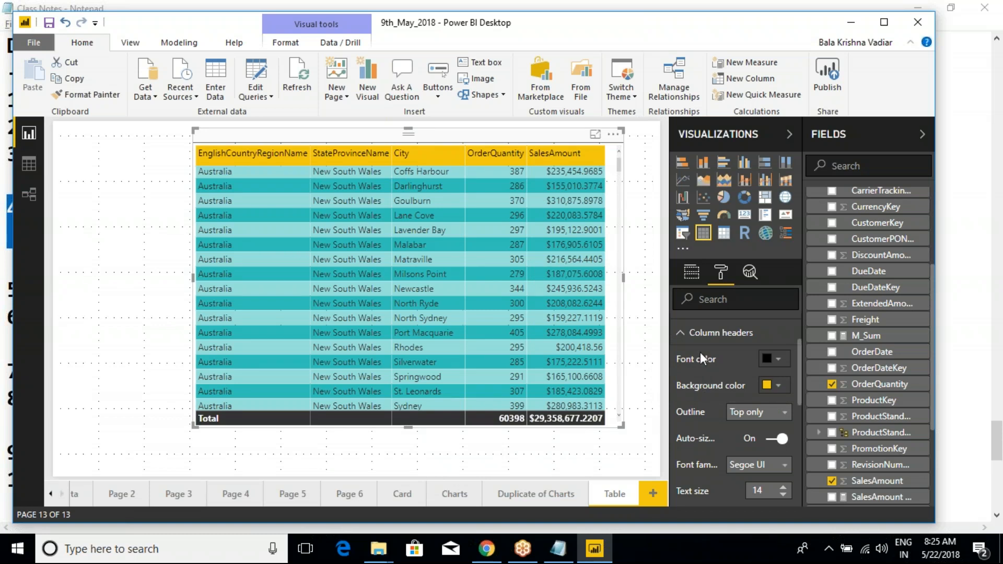
Step: Revert the table style to default and collapse the style settings
{"action": "left_click", "coordinate": [679, 336]}
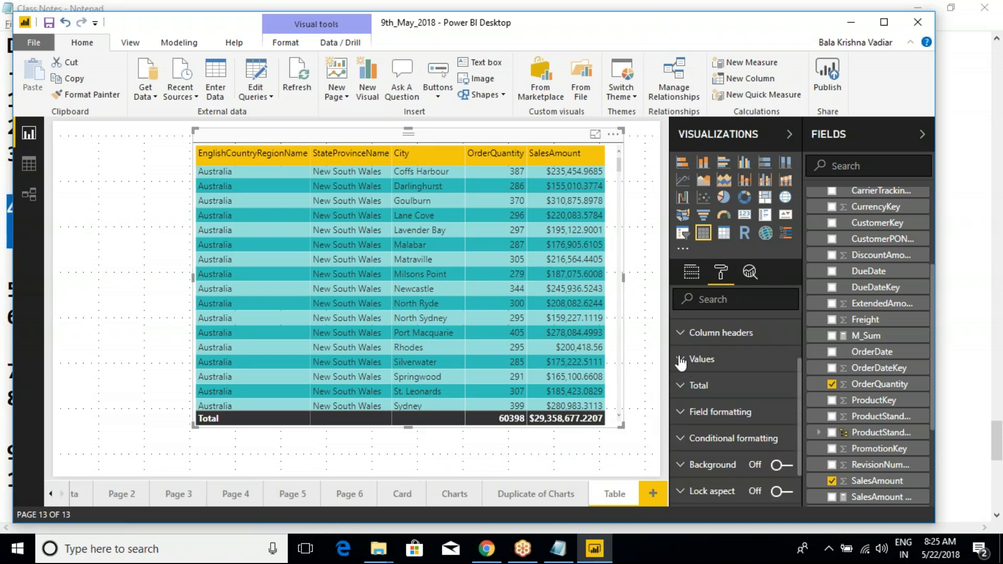
{"action": "scroll", "coordinate": [681, 372], "scroll_direction": "up", "scroll_amount": 2}
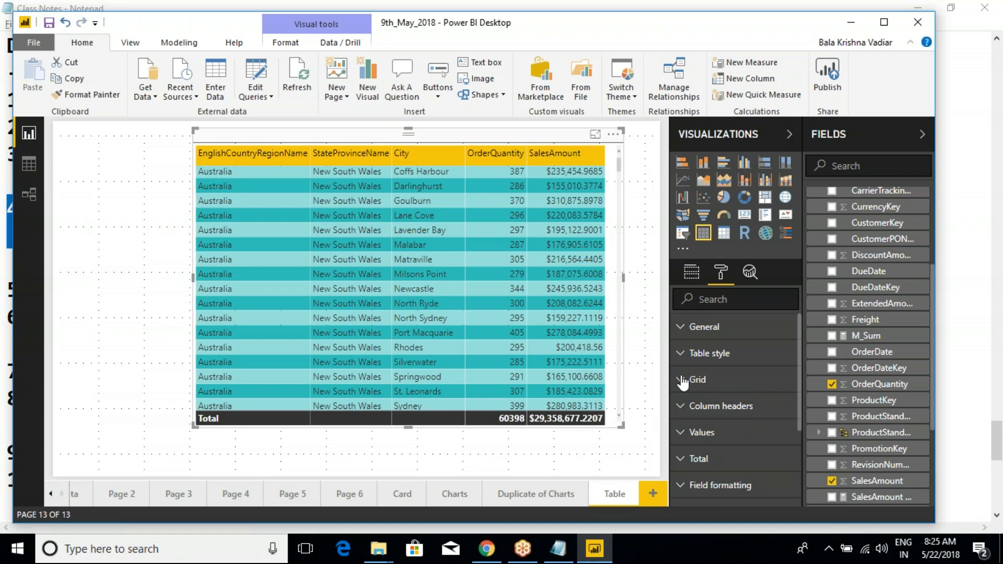
{"action": "left_click", "coordinate": [683, 353]}
{"action": "left_click", "coordinate": [710, 411]}
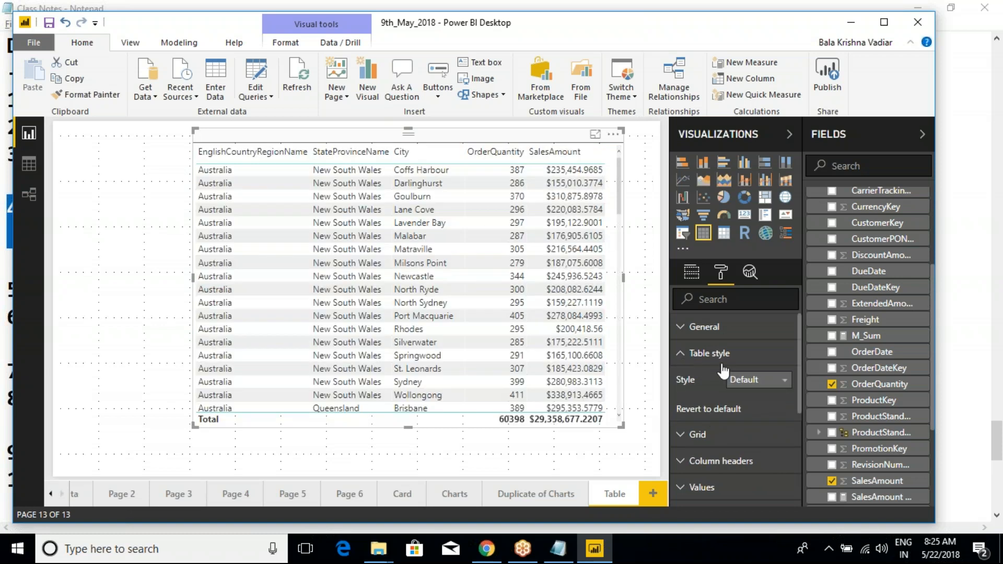
{"action": "left_click", "coordinate": [681, 353]}
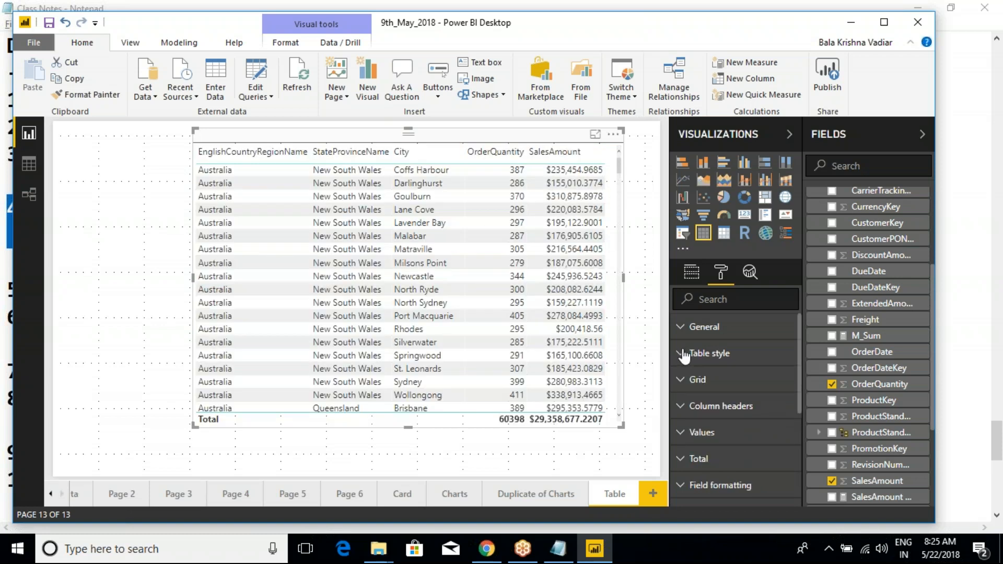
Step: Try the Top only outline on the column headers, and set it back to Bottom only
{"action": "left_click", "coordinate": [681, 407]}
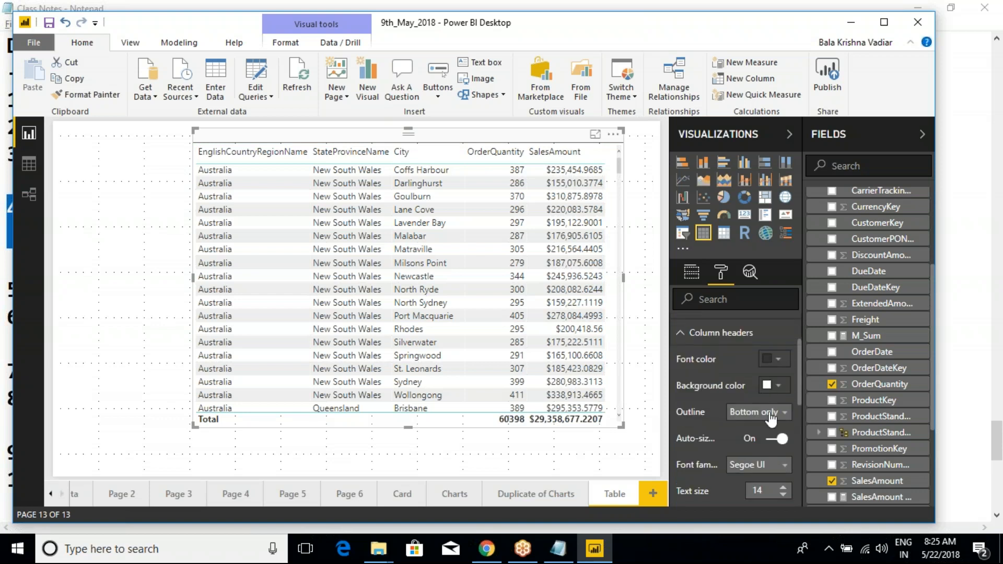
{"action": "left_click", "coordinate": [768, 418]}
{"action": "left_click", "coordinate": [768, 418]}
{"action": "left_click", "coordinate": [768, 414]}
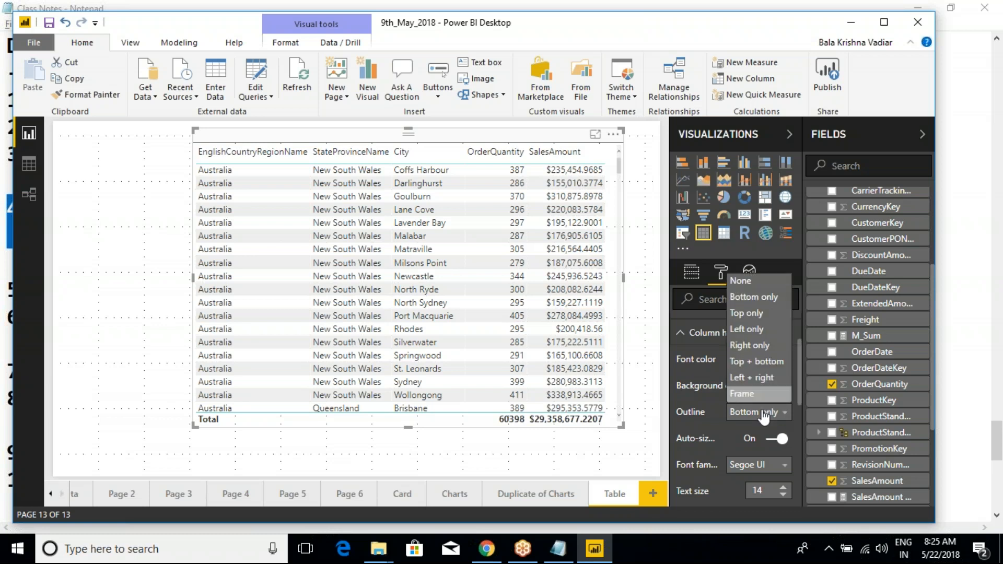
{"action": "left_click", "coordinate": [759, 314]}
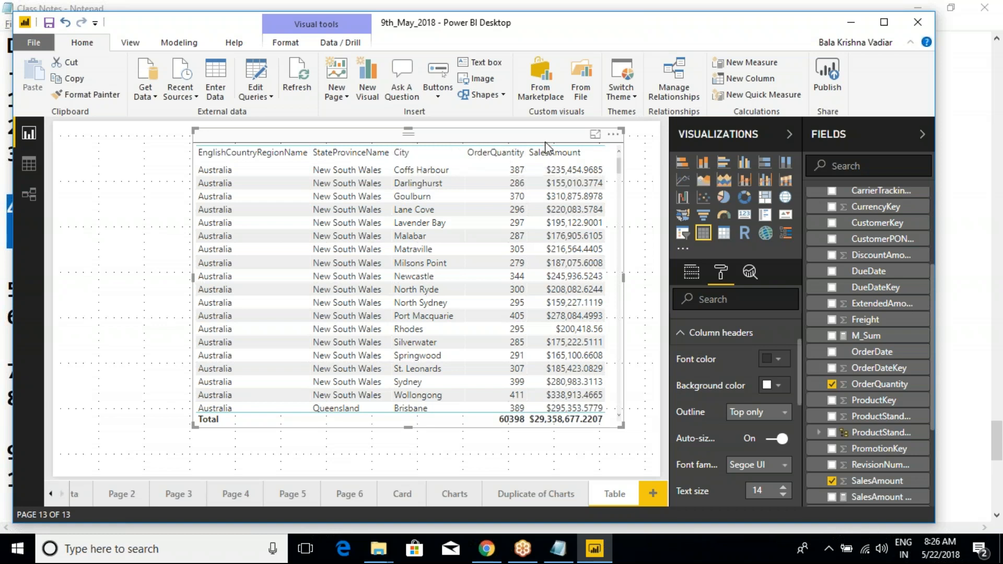
{"action": "left_click", "coordinate": [761, 413]}
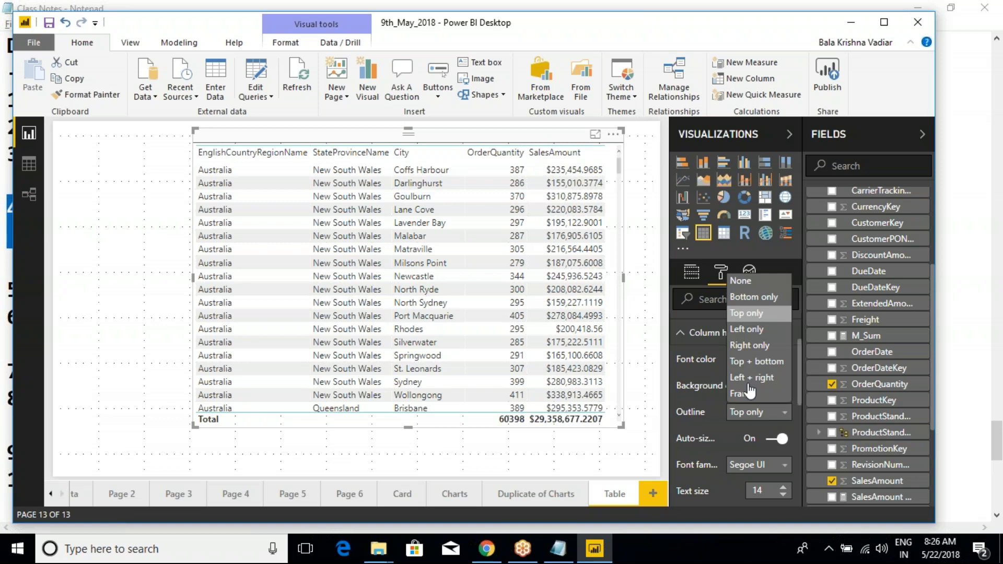
{"action": "left_click", "coordinate": [753, 297]}
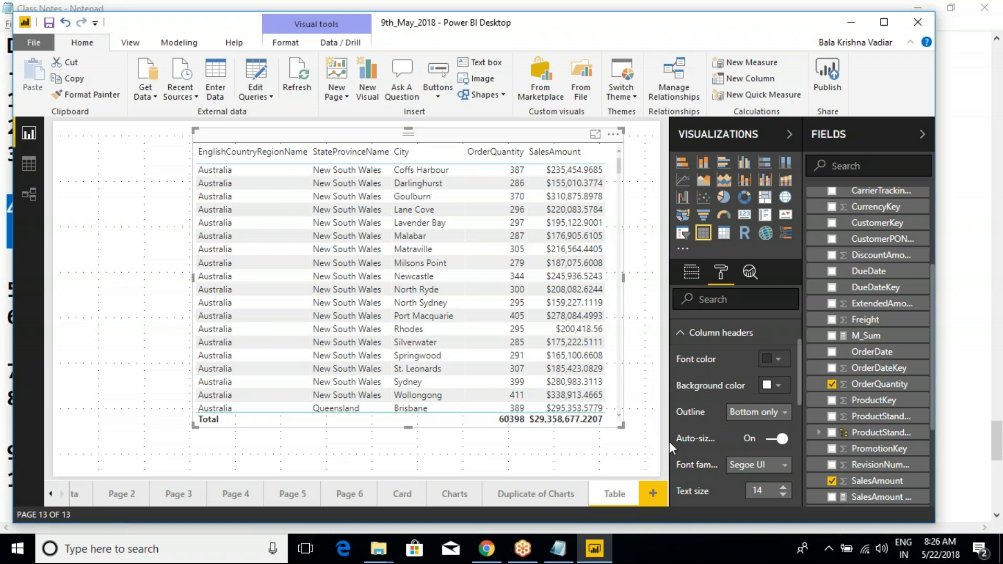
Step: Widen the Visualizations pane to try auto-size column width off and on for the column headers, and narrow the pane again
{"action": "left_click_drag", "start_coordinate": [669, 442], "coordinate": [557, 445]}
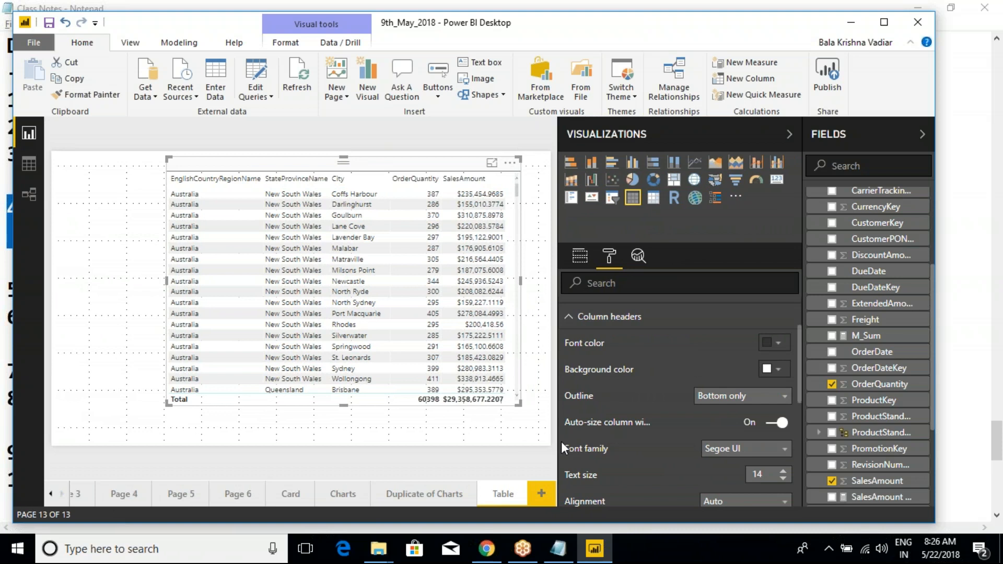
{"action": "left_click_drag", "start_coordinate": [561, 441], "coordinate": [525, 437]}
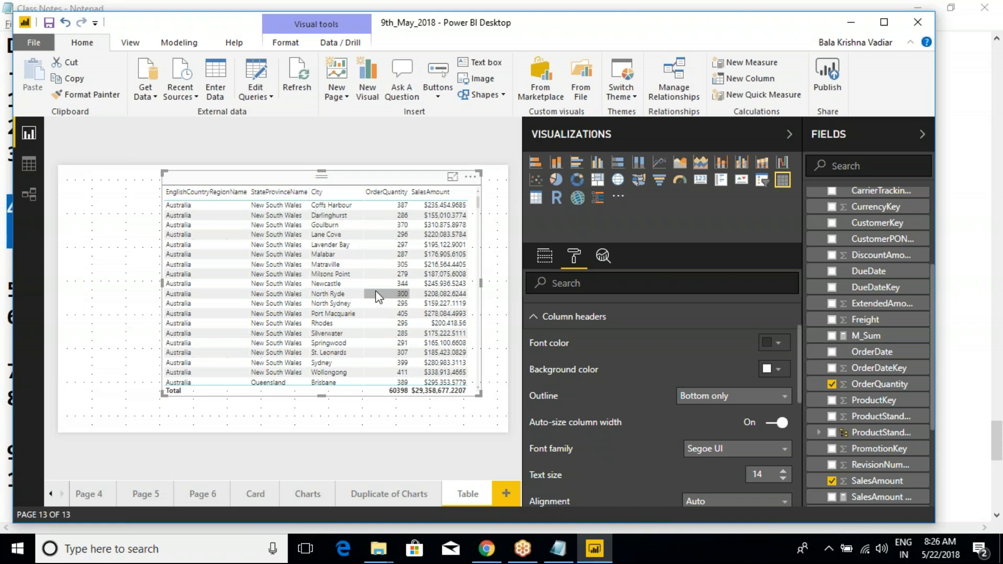
{"action": "left_click", "coordinate": [776, 424]}
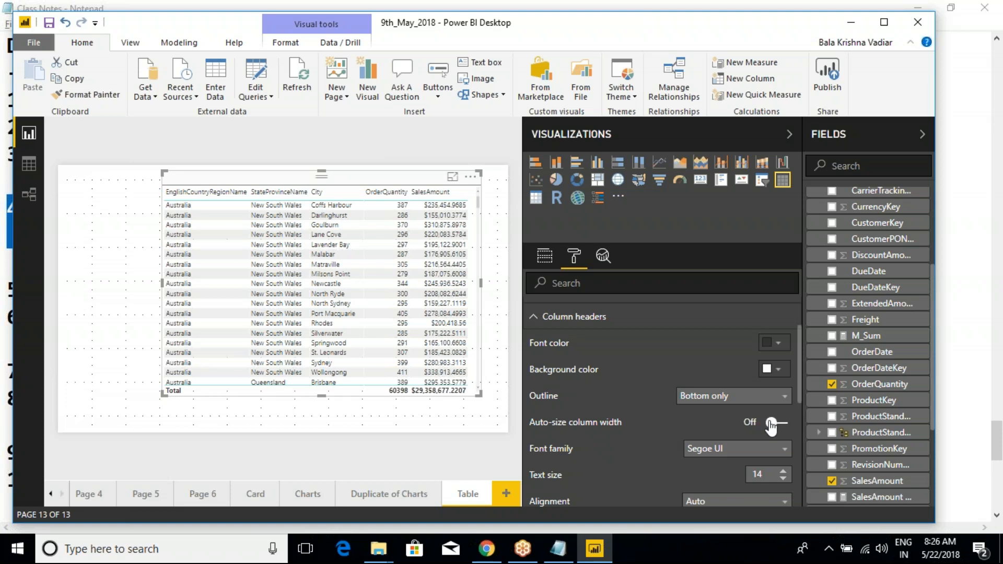
{"action": "left_click", "coordinate": [775, 423]}
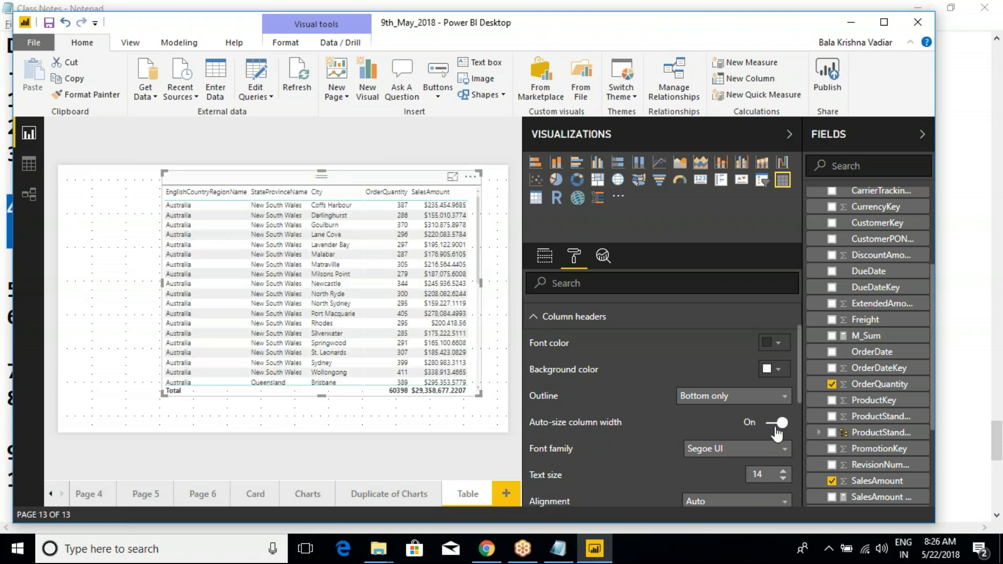
{"action": "left_click", "coordinate": [772, 424]}
{"action": "left_click", "coordinate": [772, 423]}
{"action": "left_click_drag", "start_coordinate": [522, 412], "coordinate": [653, 407]}
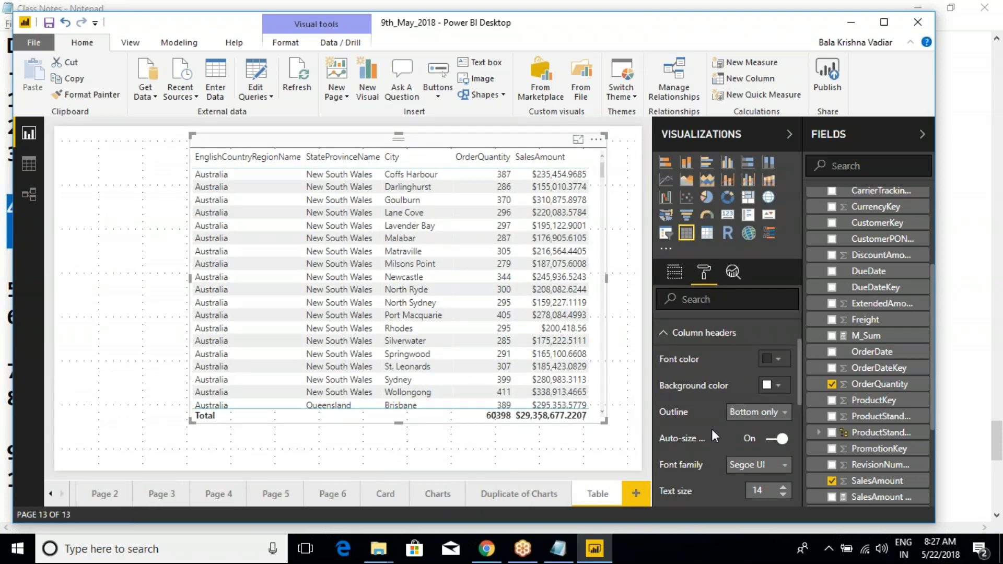
Step: Try the Arial Black font family on the column headers, and switch it to Arial
{"action": "scroll", "coordinate": [711, 457], "scroll_direction": "down", "scroll_amount": 2}
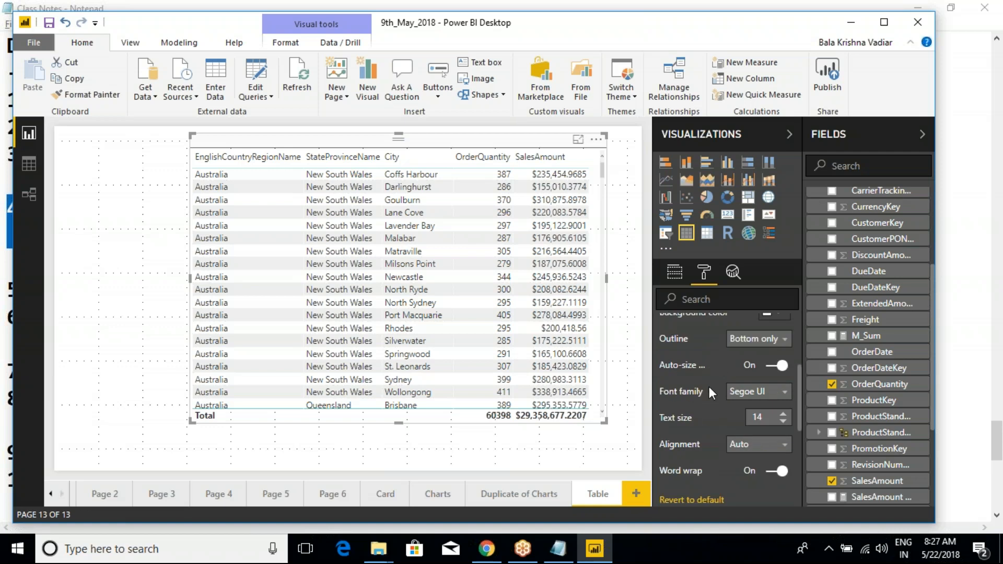
{"action": "left_click", "coordinate": [749, 393]}
{"action": "left_click", "coordinate": [742, 430]}
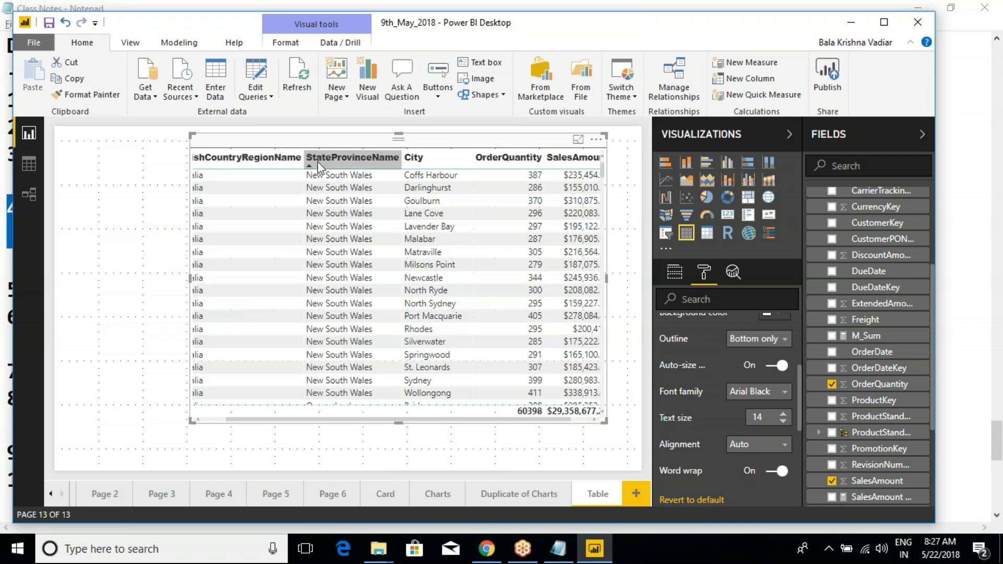
{"action": "scroll", "coordinate": [698, 348], "scroll_direction": "up", "scroll_amount": 1}
{"action": "scroll", "coordinate": [698, 348], "scroll_direction": "up", "scroll_amount": 1}
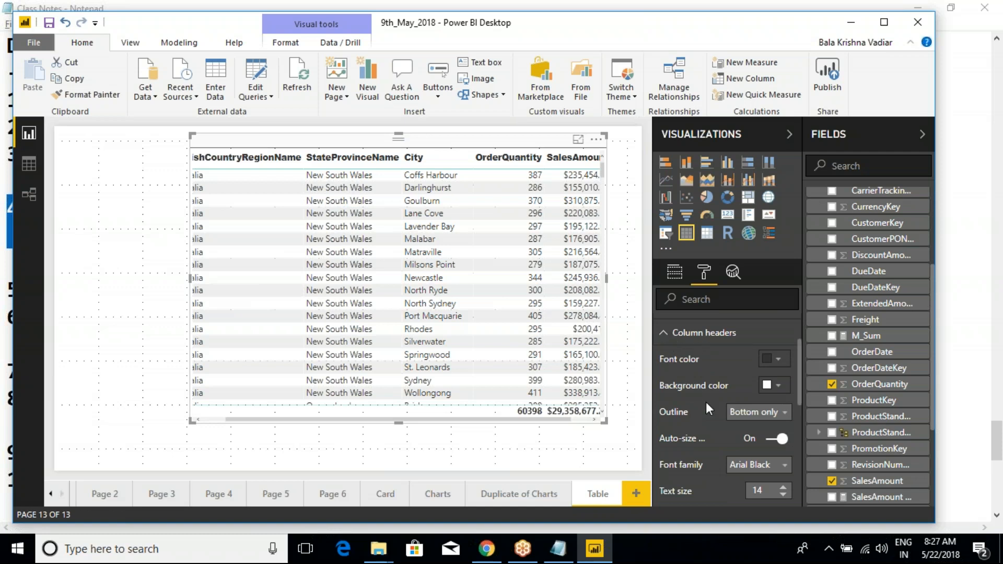
{"action": "scroll", "coordinate": [711, 412], "scroll_direction": "down", "scroll_amount": 3}
{"action": "left_click", "coordinate": [753, 396]}
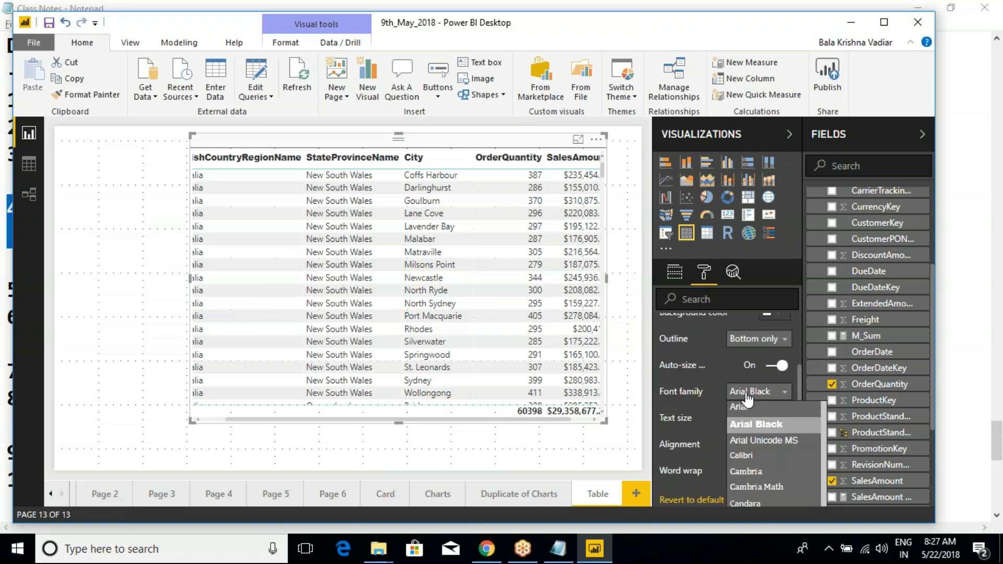
{"action": "left_click", "coordinate": [742, 407]}
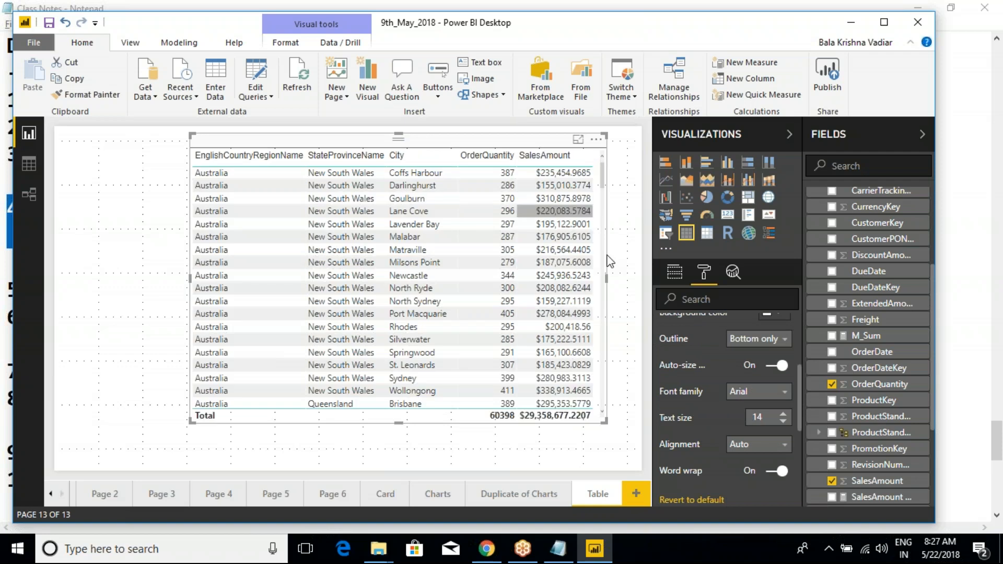
Step: Set the column headers' text size to 16 and their font family to Arial Black
{"action": "left_click", "coordinate": [782, 423]}
{"action": "left_click", "coordinate": [783, 423]}
{"action": "left_click", "coordinate": [784, 414]}
{"action": "left_click", "coordinate": [783, 414]}
{"action": "left_click", "coordinate": [783, 414]}
{"action": "left_click", "coordinate": [784, 415]}
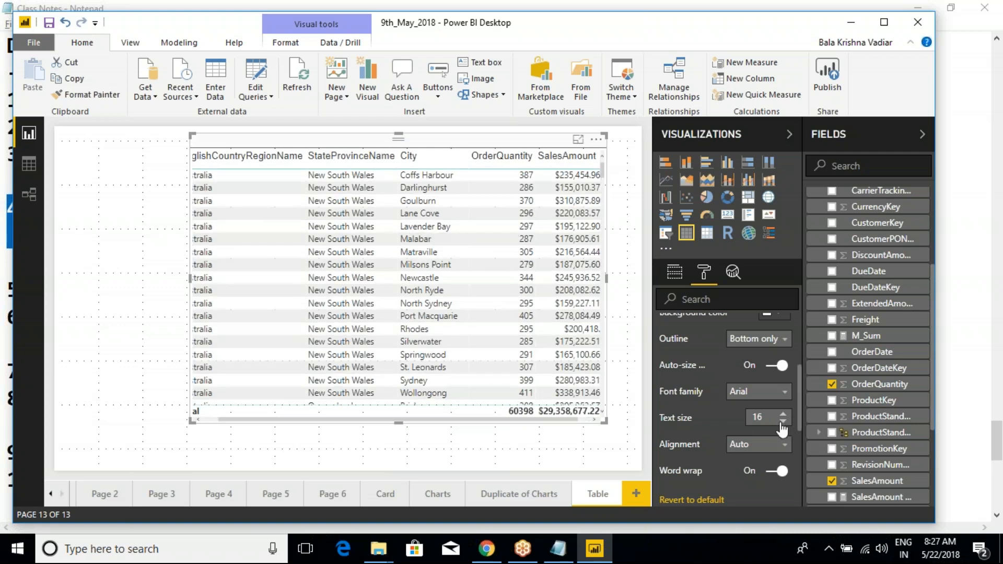
{"action": "left_click", "coordinate": [760, 391]}
{"action": "left_click", "coordinate": [749, 422]}
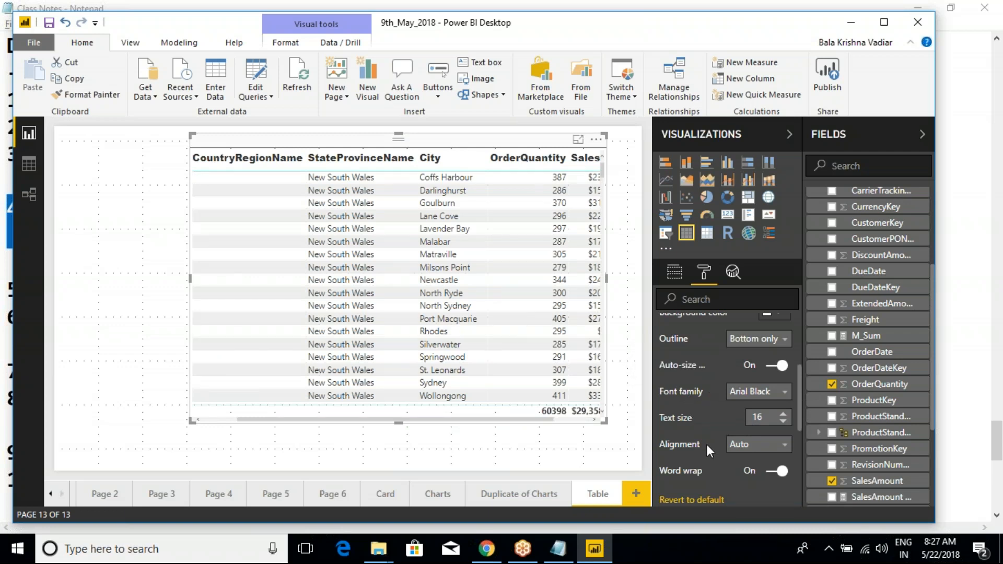
Step: Set the alignment of the table's column headers to Center
{"action": "left_click", "coordinate": [750, 445]}
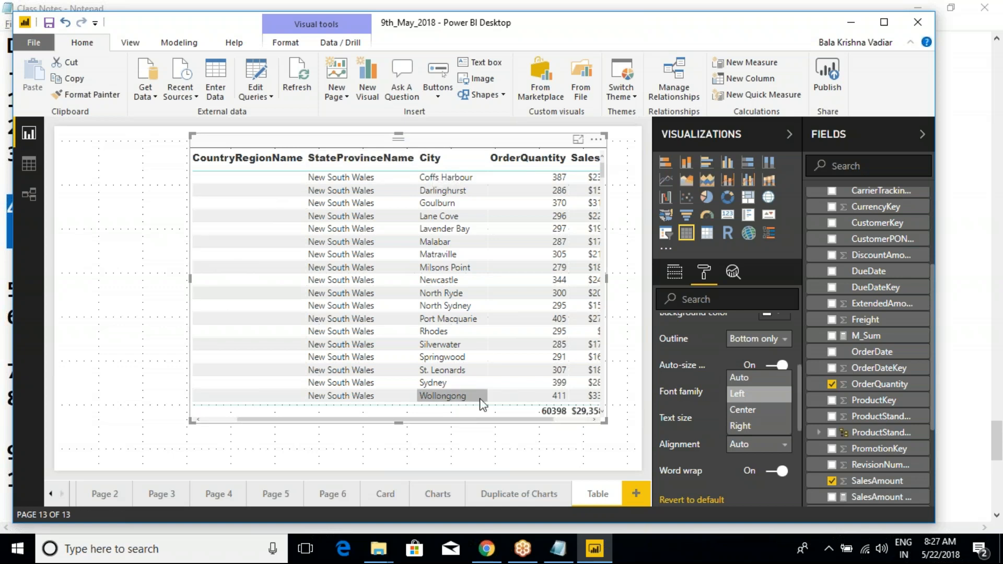
{"action": "left_click_drag", "start_coordinate": [463, 424], "coordinate": [369, 428]}
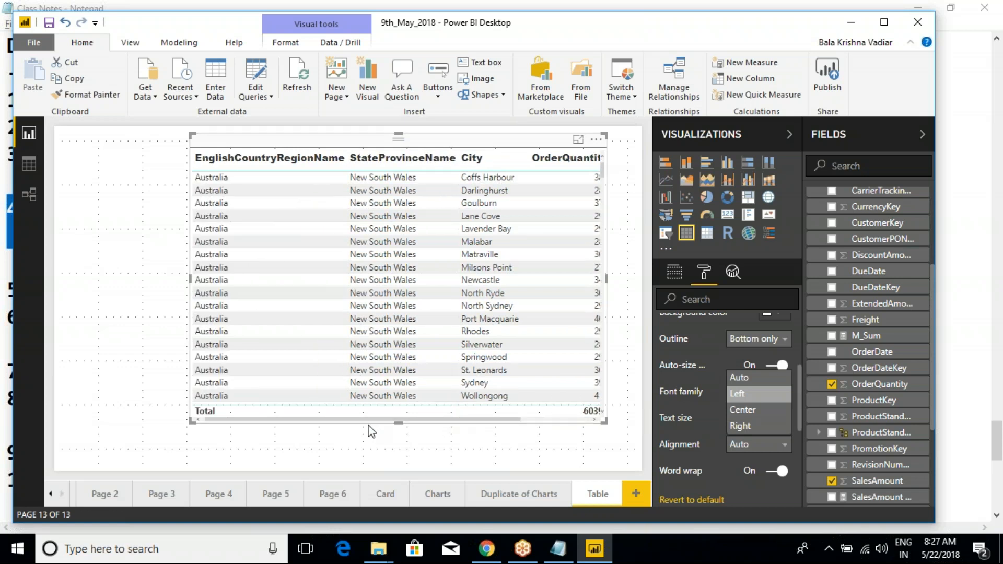
{"action": "left_click", "coordinate": [369, 431]}
{"action": "left_click", "coordinate": [459, 140]}
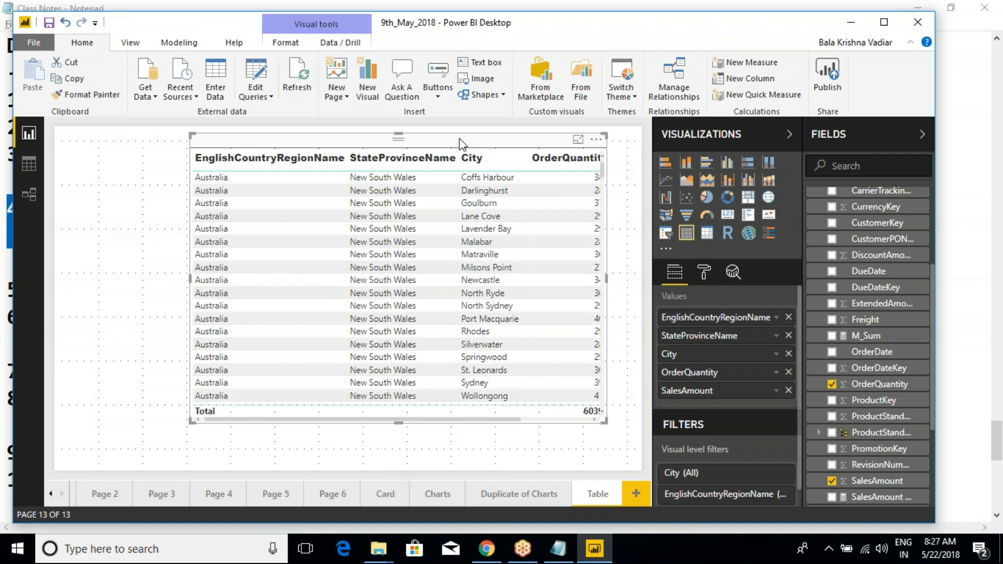
{"action": "left_click", "coordinate": [704, 272]}
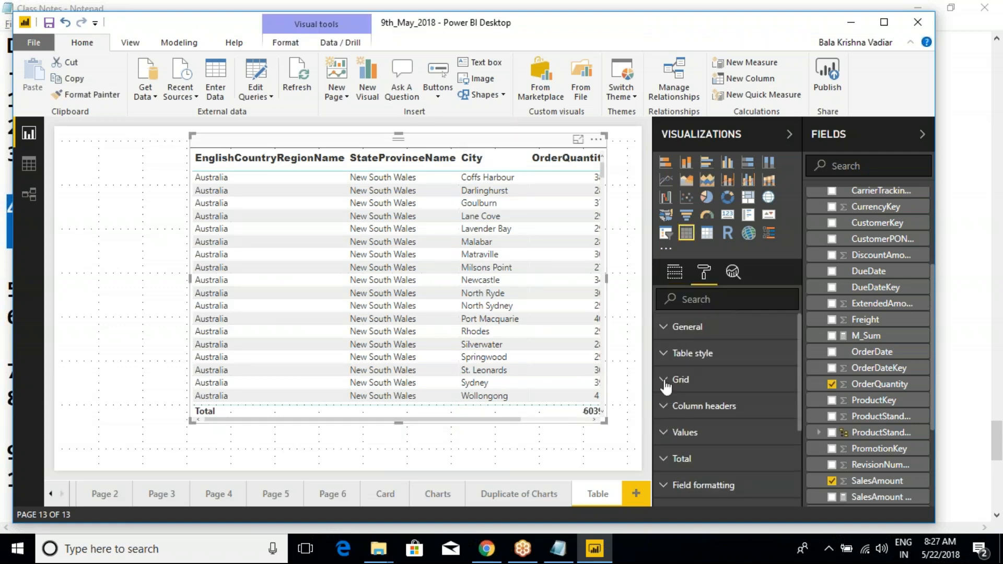
{"action": "left_click", "coordinate": [664, 407]}
{"action": "scroll", "coordinate": [726, 418], "scroll_direction": "down", "scroll_amount": 5}
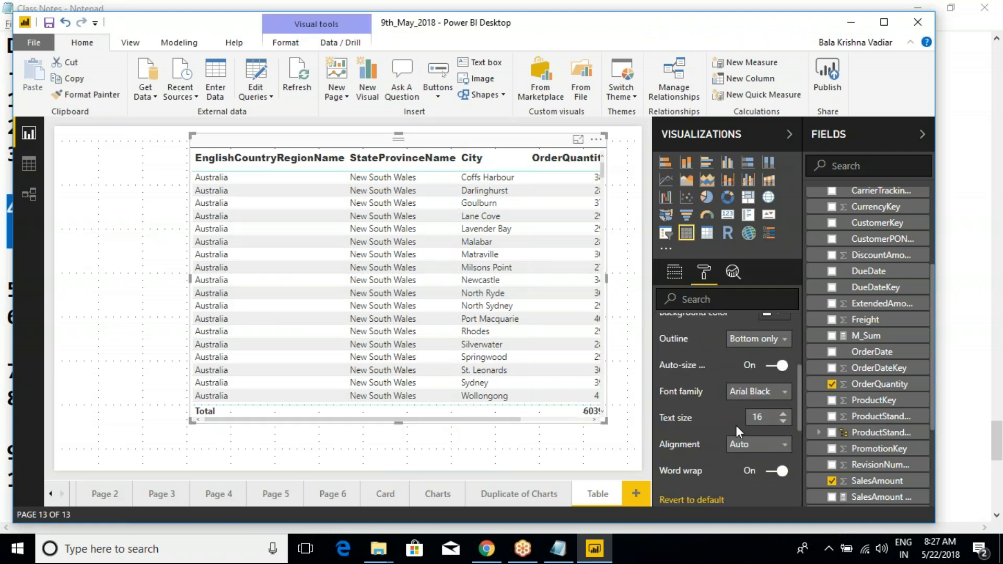
{"action": "left_click", "coordinate": [743, 445]}
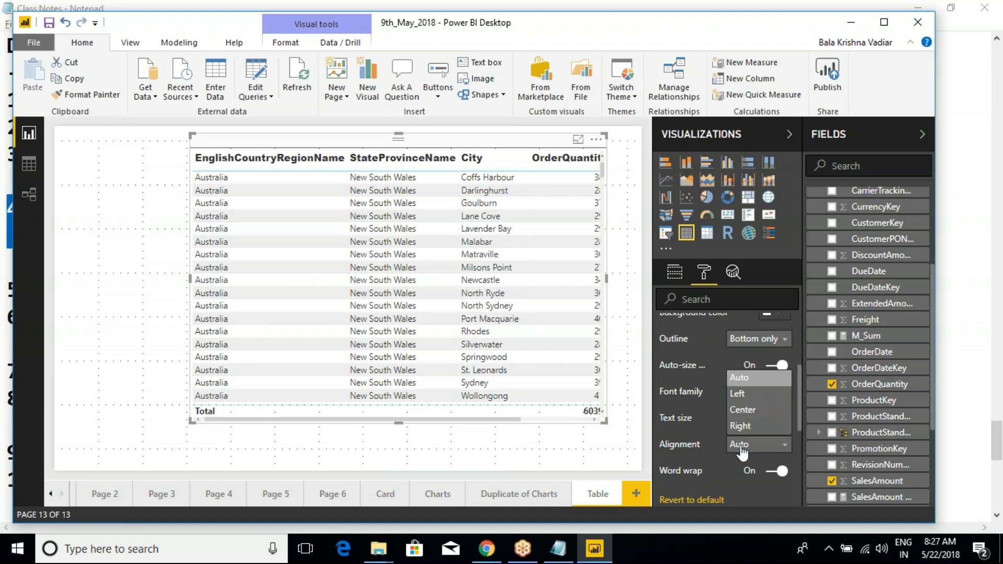
{"action": "left_click", "coordinate": [742, 410]}
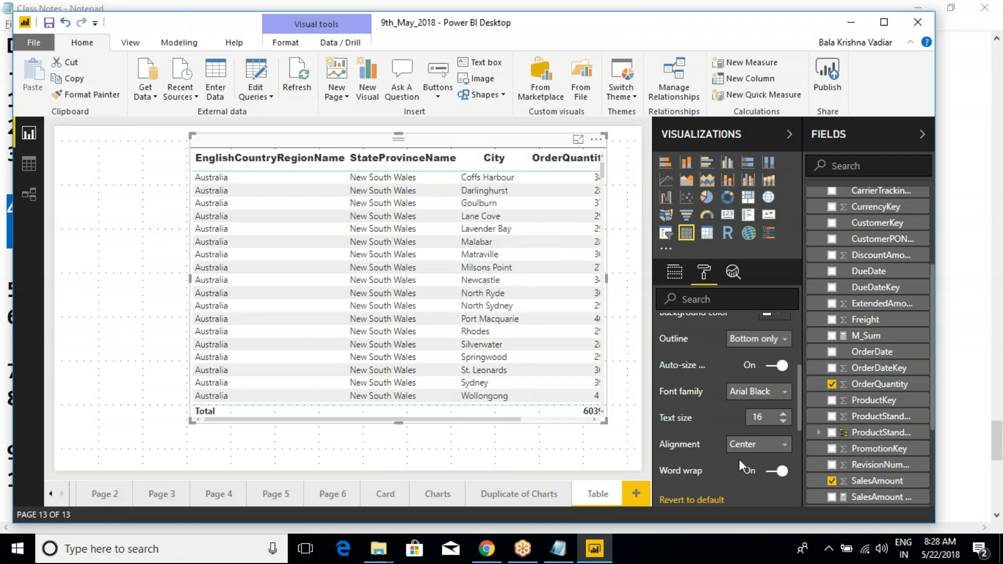
Step: Test header word wrap by narrowing the EnglishCountryRegionName column, turning word wrap off, and widening the column again
{"action": "scroll", "coordinate": [698, 456], "scroll_direction": "down", "scroll_amount": 1}
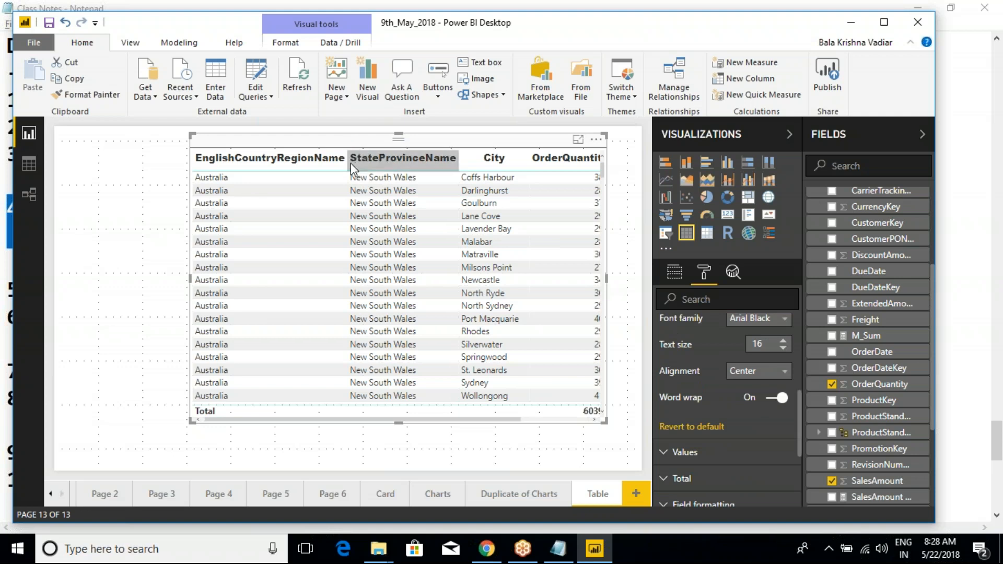
{"action": "left_click_drag", "start_coordinate": [349, 163], "coordinate": [280, 166]}
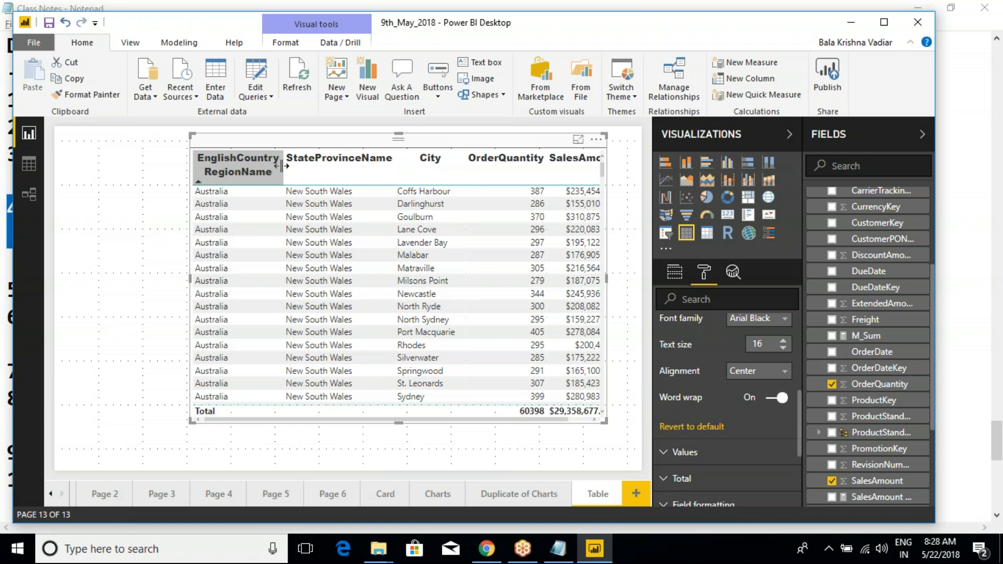
{"action": "left_click_drag", "start_coordinate": [281, 167], "coordinate": [257, 166]}
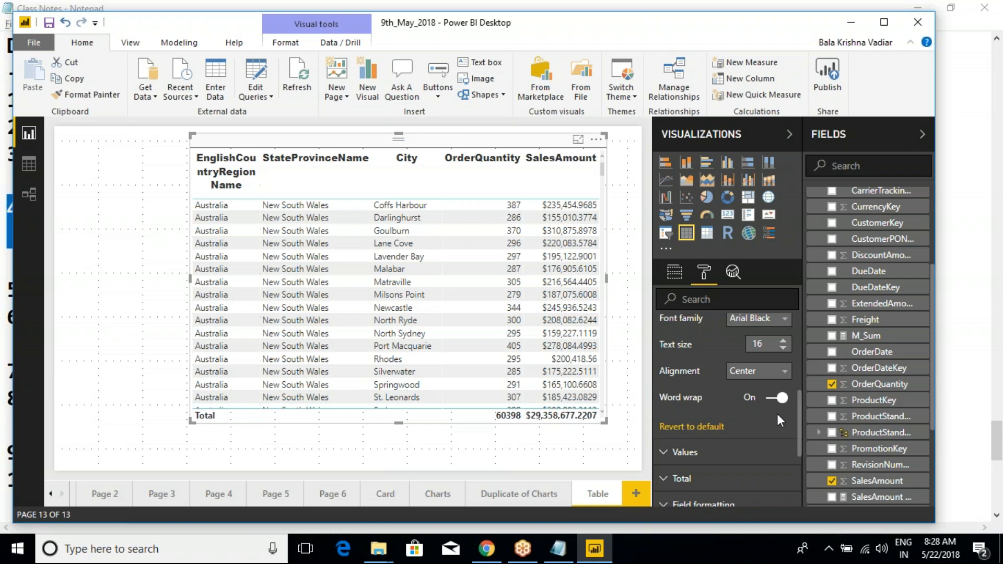
{"action": "left_click", "coordinate": [770, 399]}
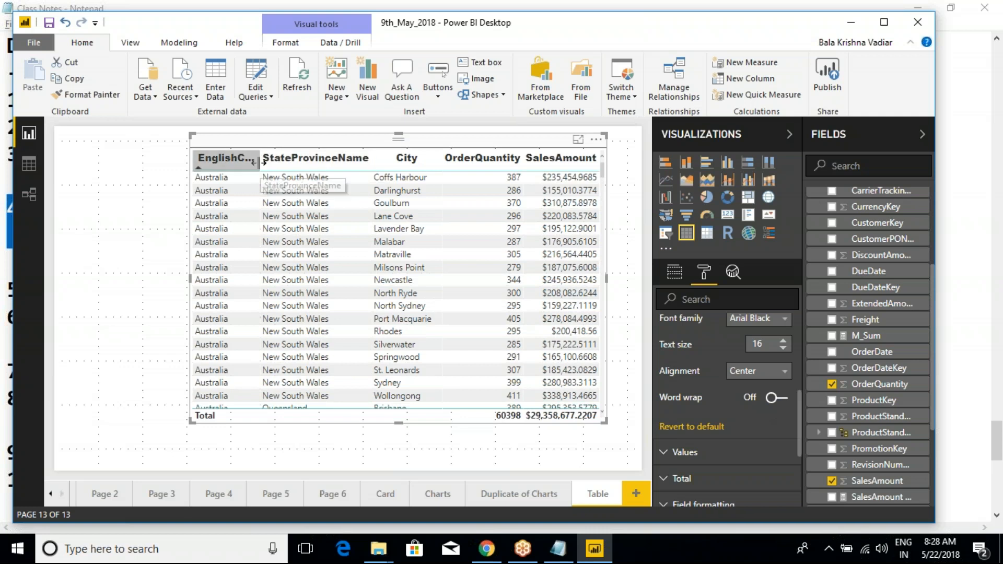
{"action": "left_click_drag", "start_coordinate": [259, 164], "coordinate": [360, 156]}
Step: Revert the column headers' formatting to default and collapse those settings
{"action": "scroll", "coordinate": [726, 407], "scroll_direction": "up", "scroll_amount": 3}
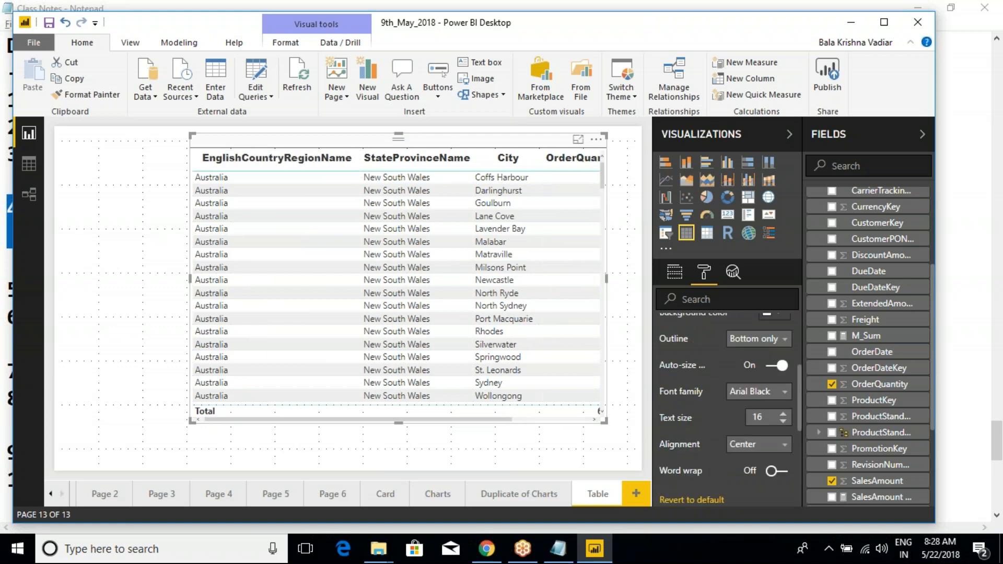
{"action": "left_click", "coordinate": [693, 500]}
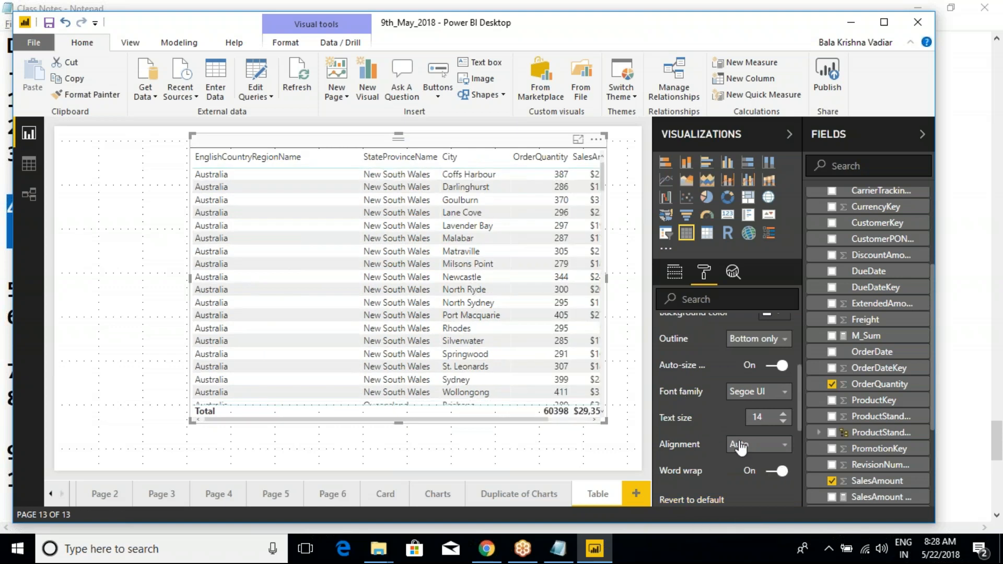
{"action": "scroll", "coordinate": [673, 457], "scroll_direction": "up", "scroll_amount": 5}
{"action": "left_click", "coordinate": [664, 407]}
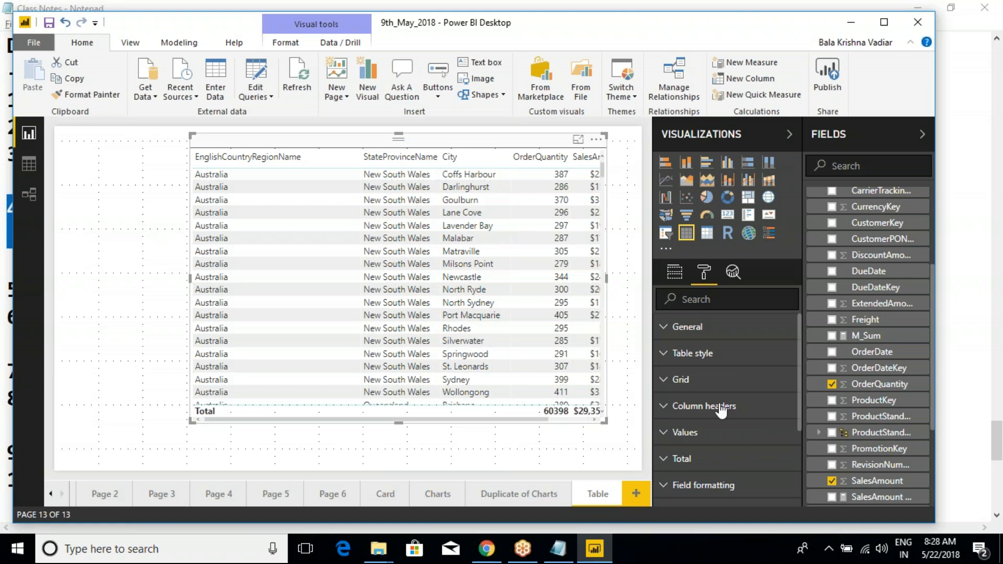
Step: Apply the Bold header style to the table
{"action": "scroll", "coordinate": [721, 411], "scroll_direction": "down", "scroll_amount": 1}
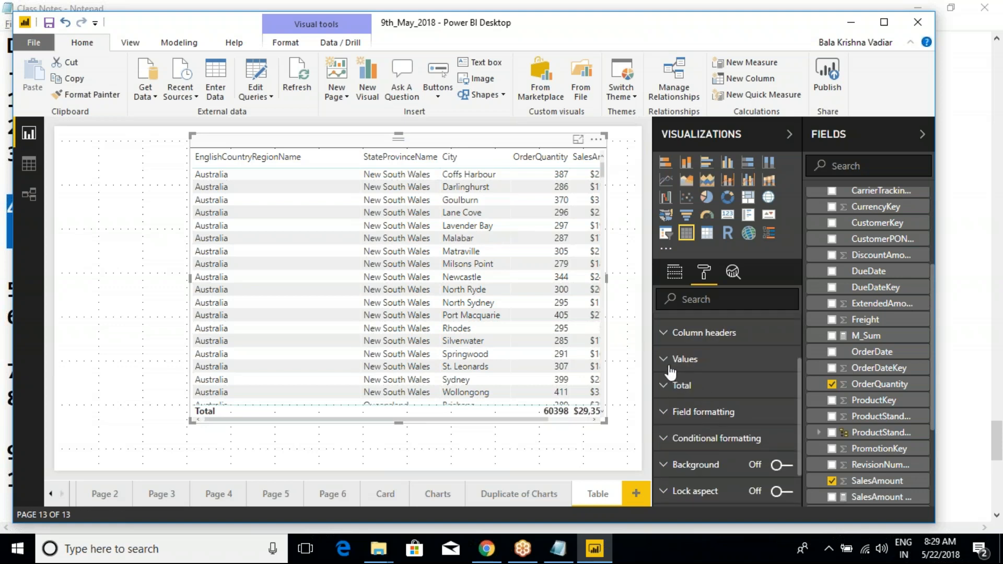
{"action": "scroll", "coordinate": [673, 372], "scroll_direction": "up", "scroll_amount": 2}
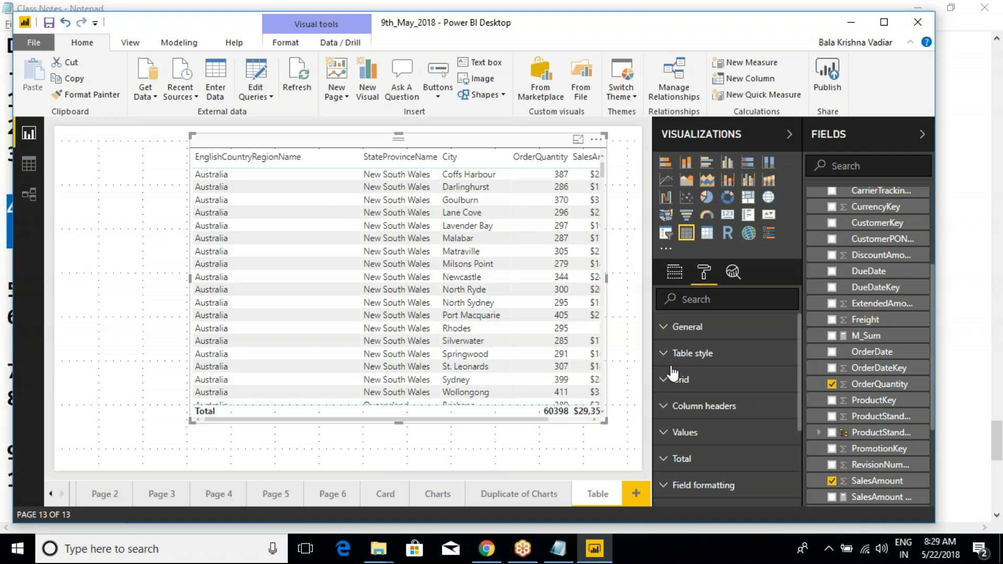
{"action": "left_click", "coordinate": [671, 353]}
{"action": "left_click", "coordinate": [759, 380]}
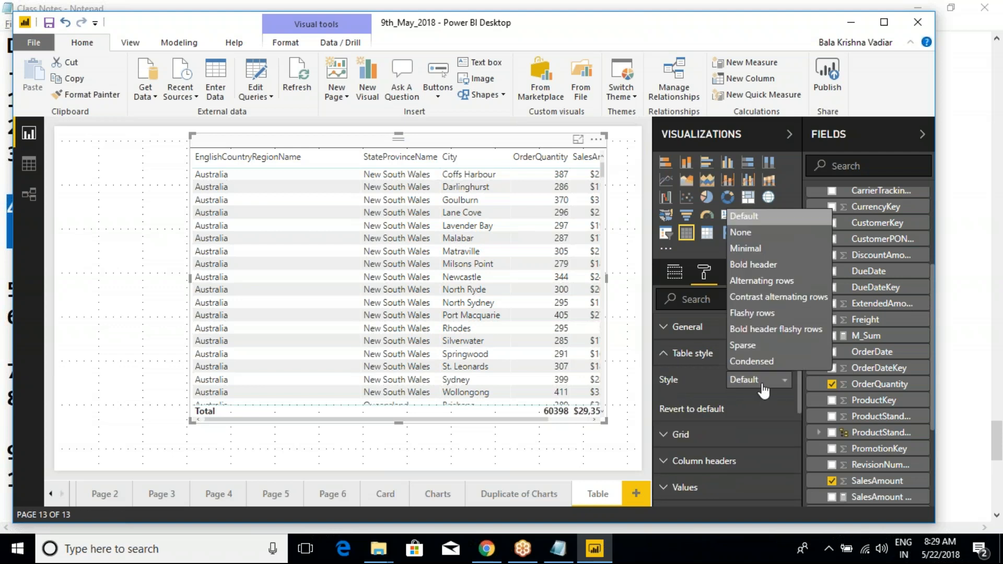
{"action": "left_click", "coordinate": [763, 267]}
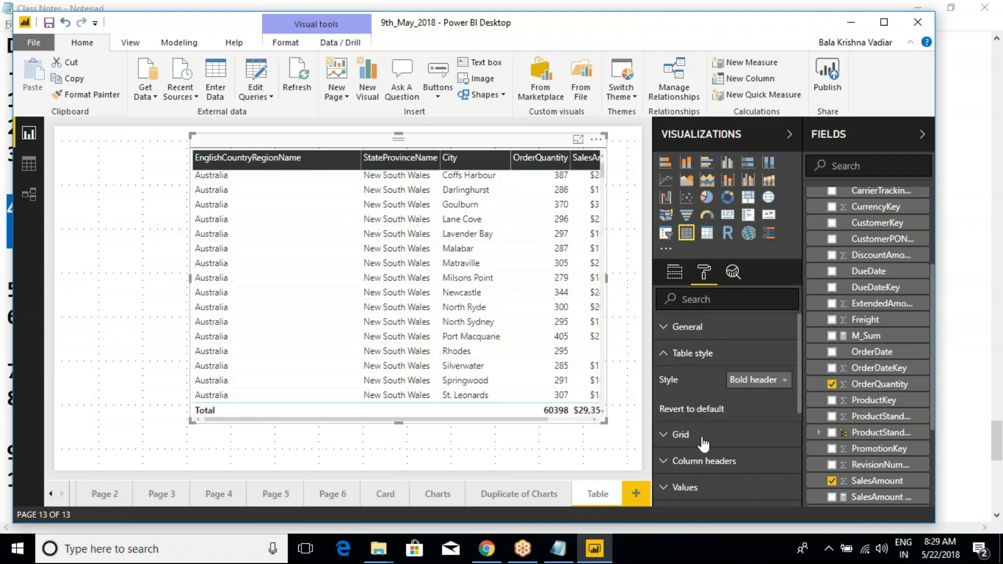
{"action": "left_click", "coordinate": [667, 356]}
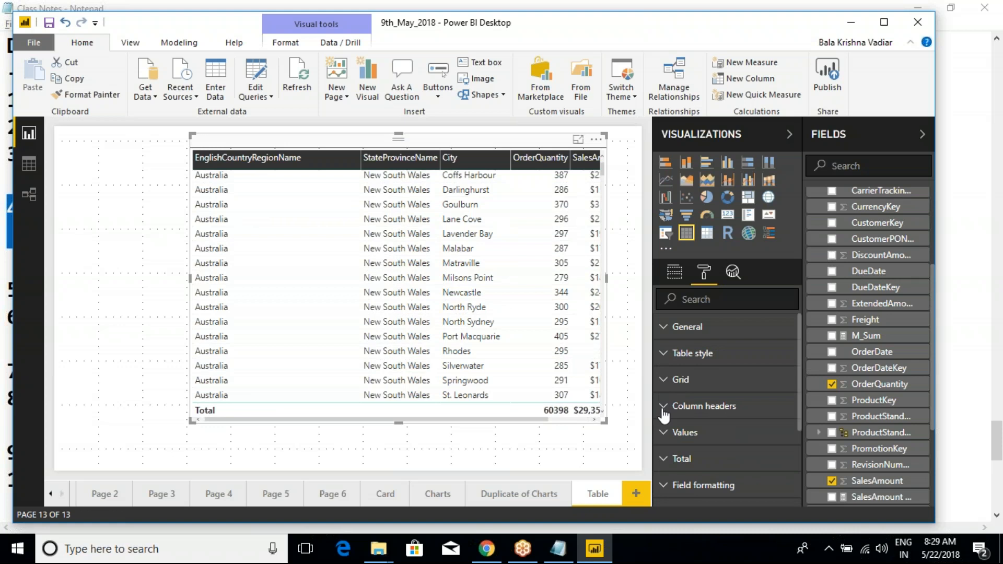
Step: Set the table values' font color to red and their background color to white
{"action": "left_click", "coordinate": [665, 438]}
{"action": "scroll", "coordinate": [695, 437], "scroll_direction": "down", "scroll_amount": 1}
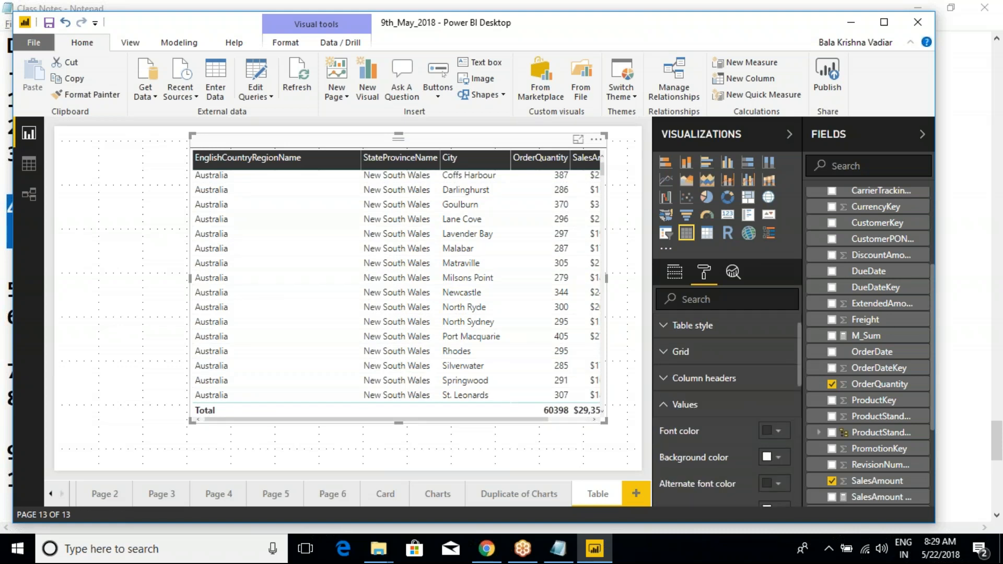
{"action": "scroll", "coordinate": [727, 407], "scroll_direction": "down", "scroll_amount": 2}
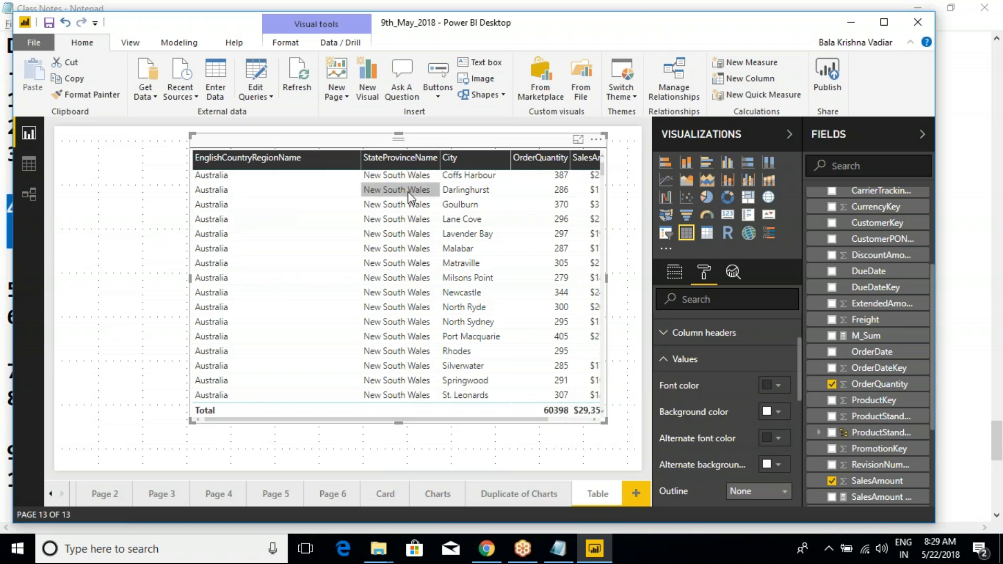
{"action": "left_click", "coordinate": [776, 386]}
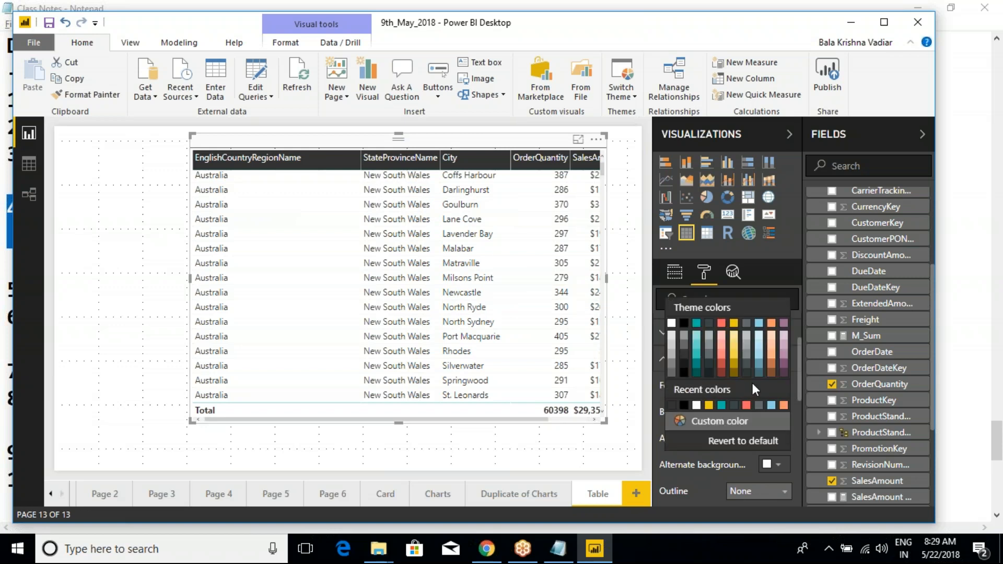
{"action": "left_click", "coordinate": [691, 421]}
{"action": "left_click", "coordinate": [682, 371]}
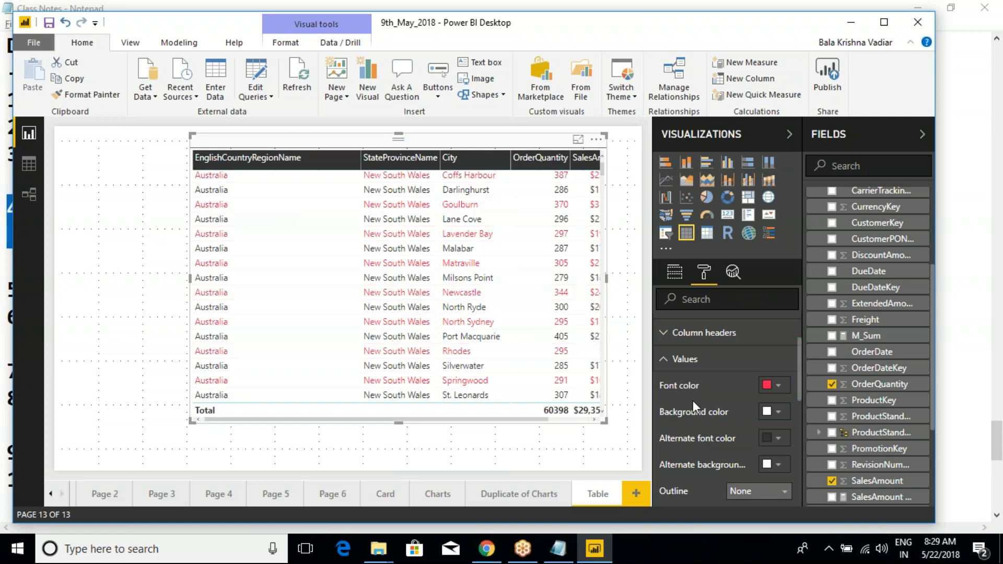
{"action": "left_click", "coordinate": [777, 411]}
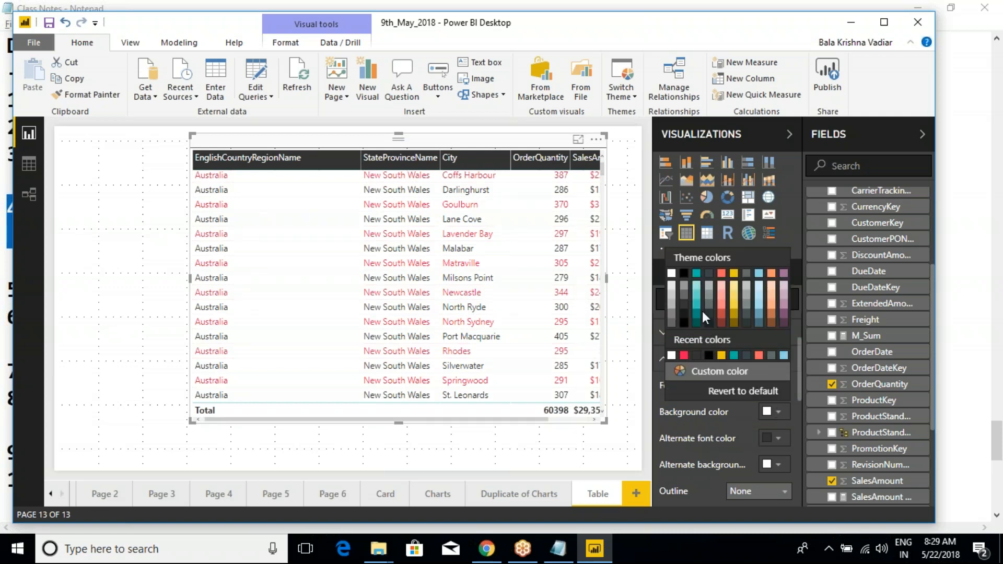
{"action": "left_click", "coordinate": [672, 275]}
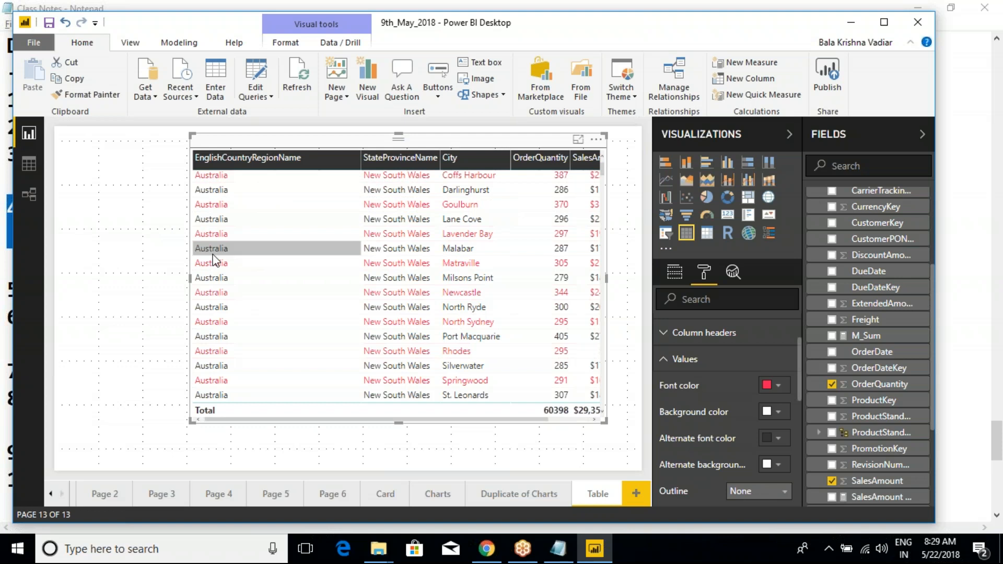
Step: Set the values' alternate font color to yellow, and try a black alternate background before setting it back to white
{"action": "left_click", "coordinate": [776, 439]}
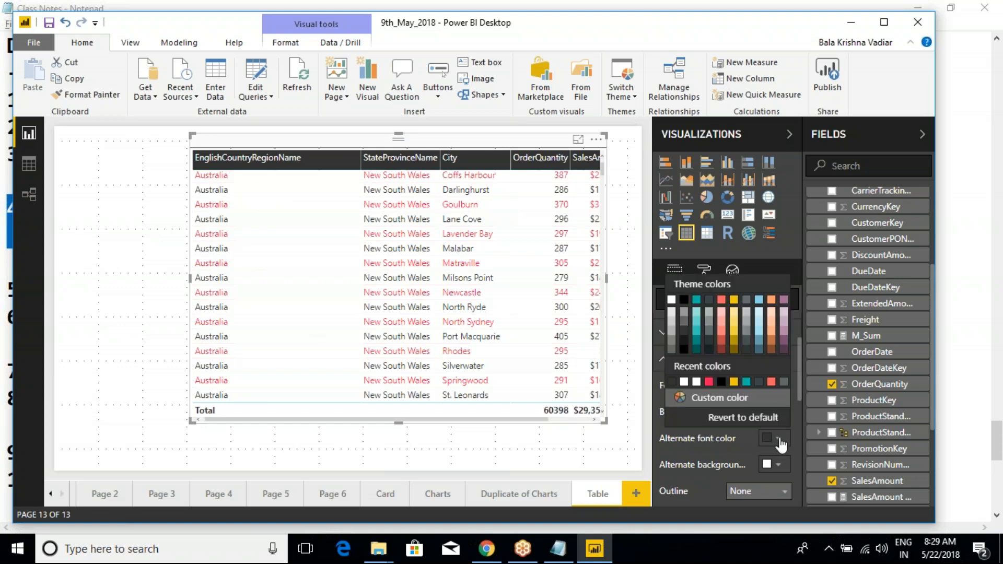
{"action": "left_click", "coordinate": [733, 301]}
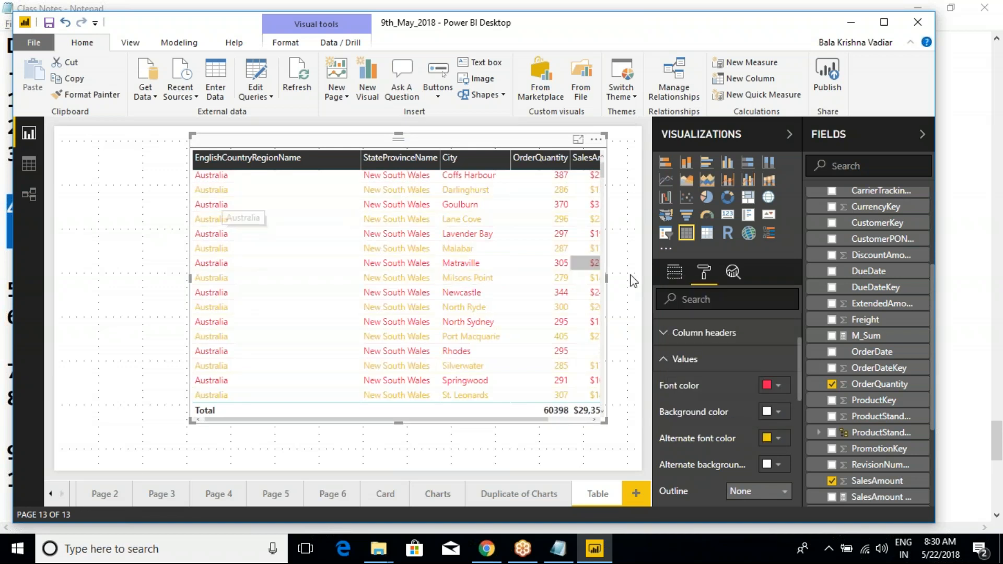
{"action": "left_click", "coordinate": [778, 466]}
{"action": "left_click", "coordinate": [684, 326]}
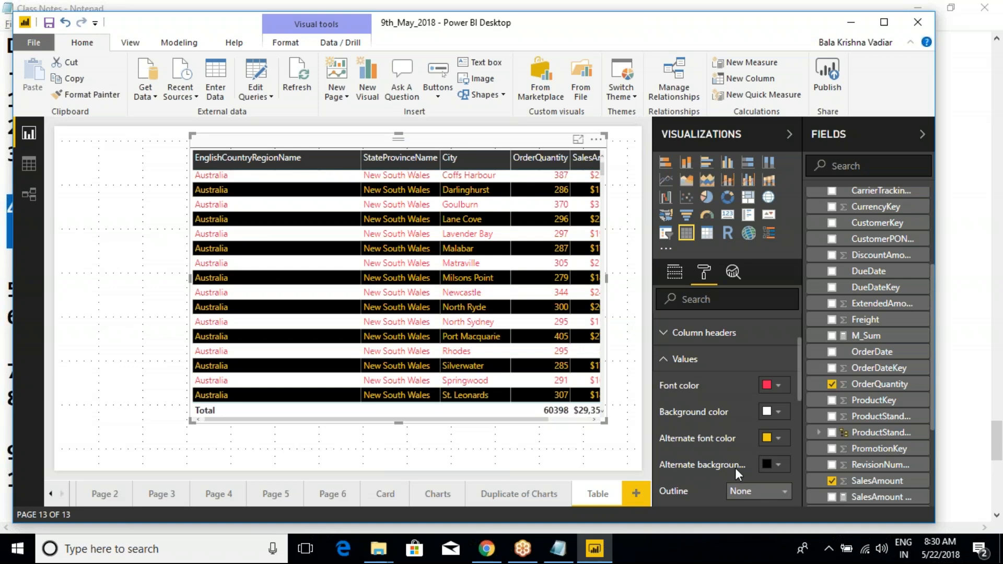
{"action": "left_click", "coordinate": [777, 464]}
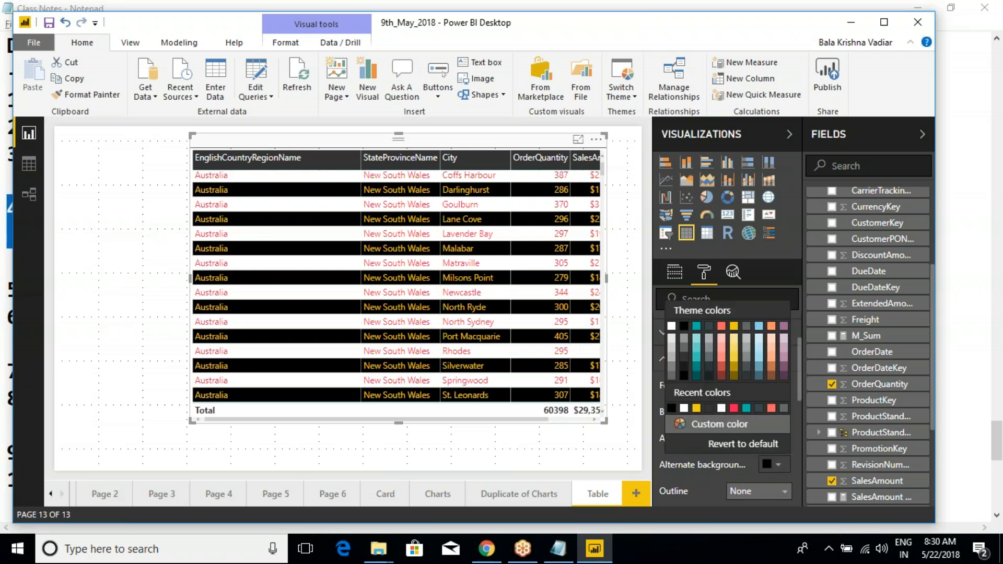
{"action": "left_click", "coordinate": [672, 326]}
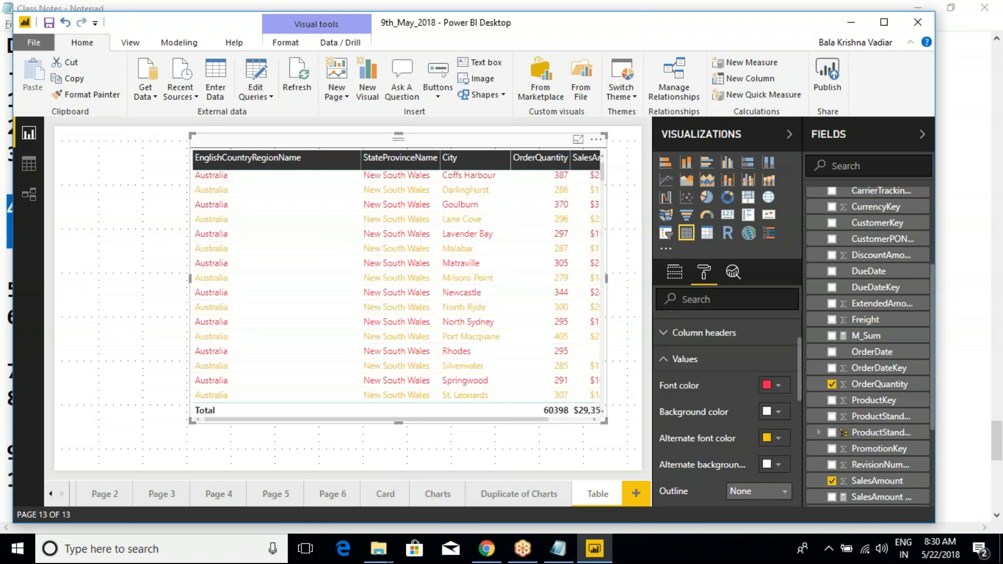
Step: Look over the outline, URL icon, word wrap and font options for the table values
{"action": "scroll", "coordinate": [710, 472], "scroll_direction": "down", "scroll_amount": 3}
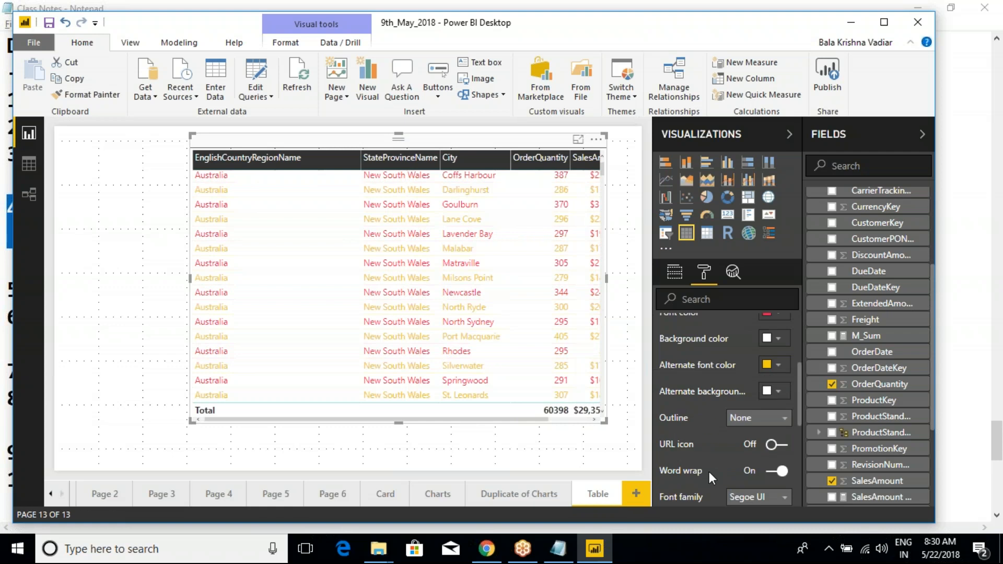
{"action": "left_click", "coordinate": [744, 421]}
{"action": "left_click", "coordinate": [746, 422]}
{"action": "mouse_move", "coordinate": [680, 445]}
{"action": "scroll", "coordinate": [722, 386], "scroll_direction": "down", "scroll_amount": 3}
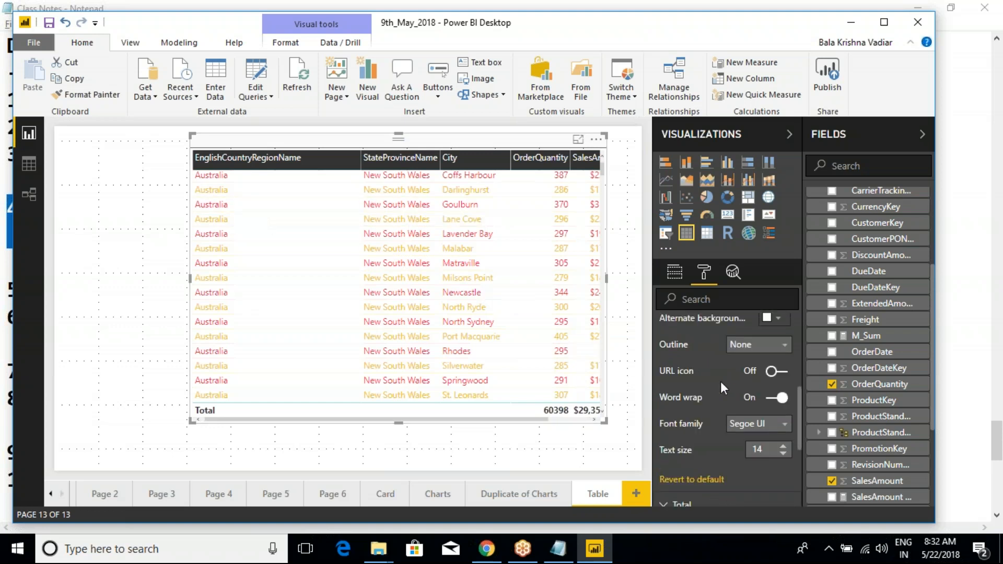
Step: Revert the table values' formatting to default and collapse those settings
{"action": "left_click", "coordinate": [704, 481]}
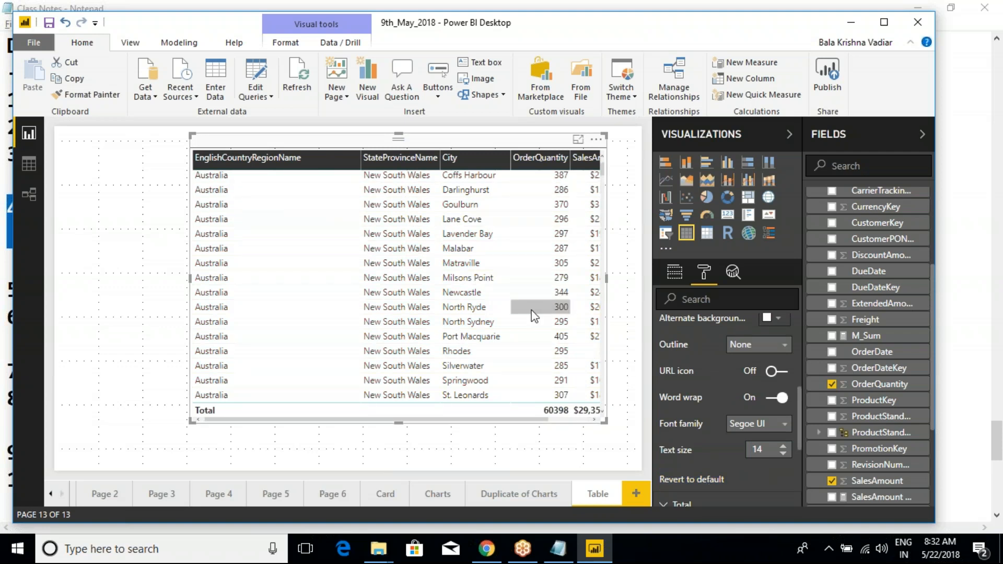
{"action": "scroll", "coordinate": [700, 387], "scroll_direction": "up", "scroll_amount": 3}
{"action": "scroll", "coordinate": [699, 391], "scroll_direction": "up", "scroll_amount": 5}
{"action": "left_click", "coordinate": [664, 366]}
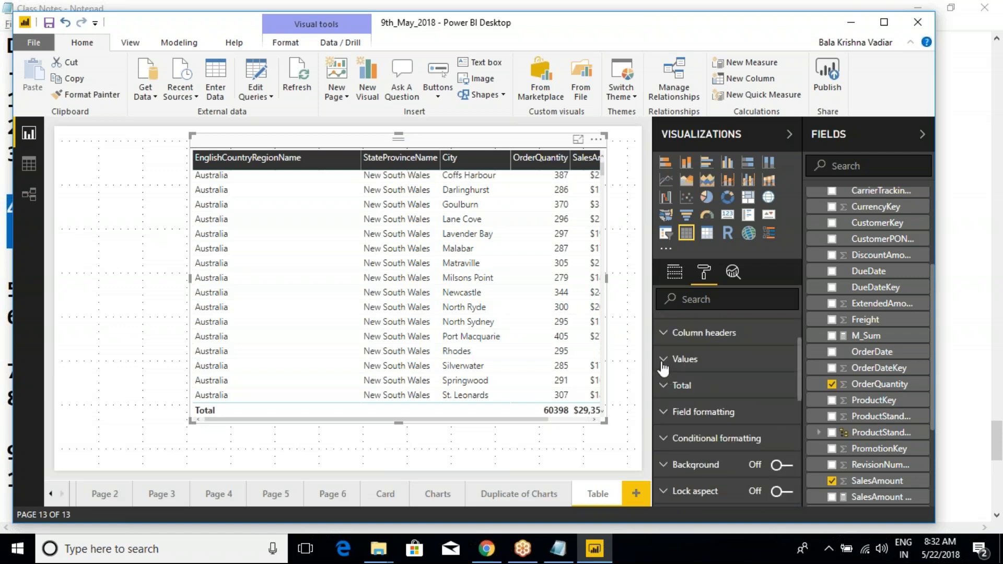
Step: Try the Default style on the table, and set the table style to None
{"action": "scroll", "coordinate": [679, 379], "scroll_direction": "up", "scroll_amount": 3}
{"action": "left_click", "coordinate": [664, 354]}
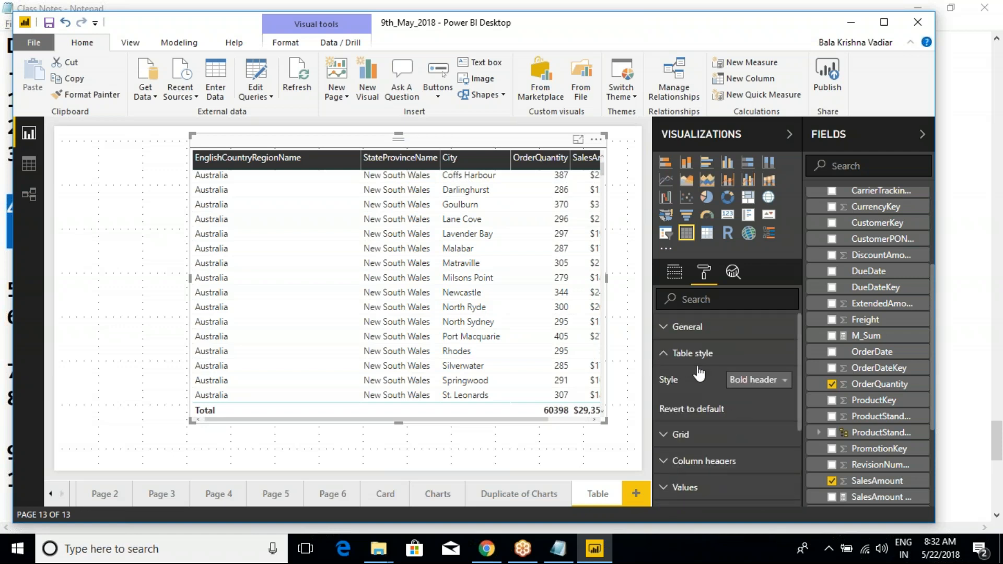
{"action": "left_click", "coordinate": [760, 380]}
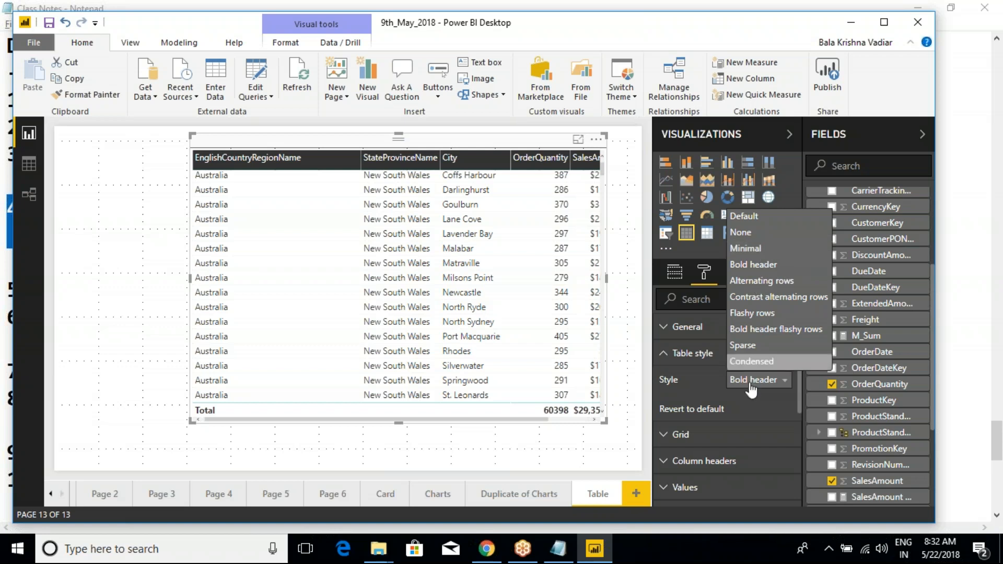
{"action": "left_click", "coordinate": [760, 221]}
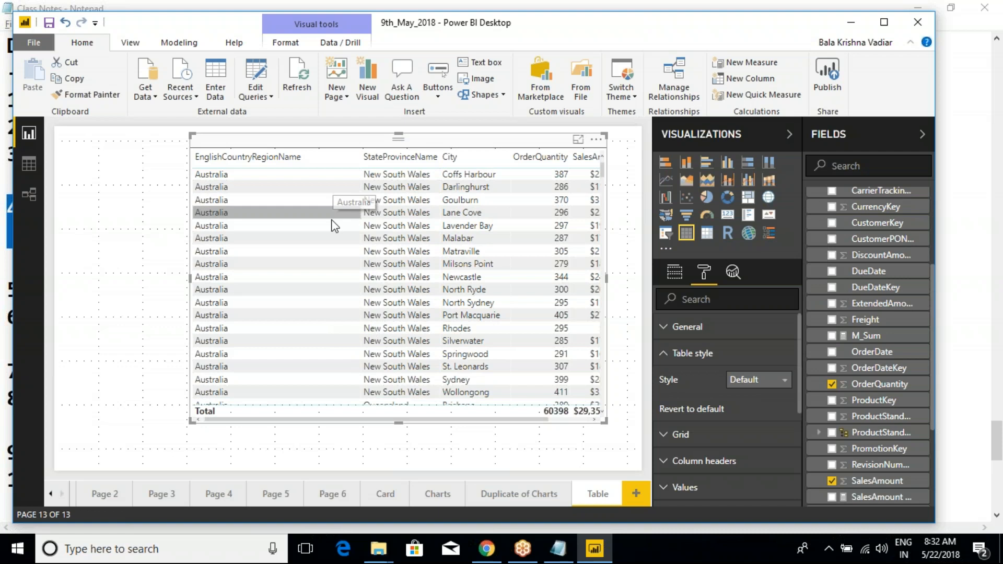
{"action": "left_click", "coordinate": [749, 386]}
{"action": "left_click", "coordinate": [745, 233]}
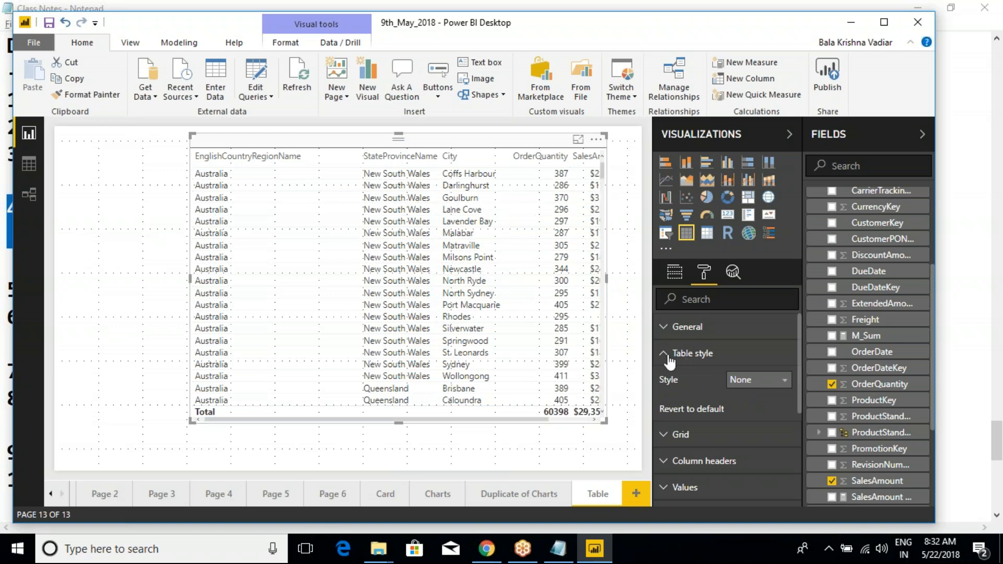
Step: Try the Alternating rows and Contrast alternating rows styles on the table, then return the style to None
{"action": "left_click", "coordinate": [747, 380]}
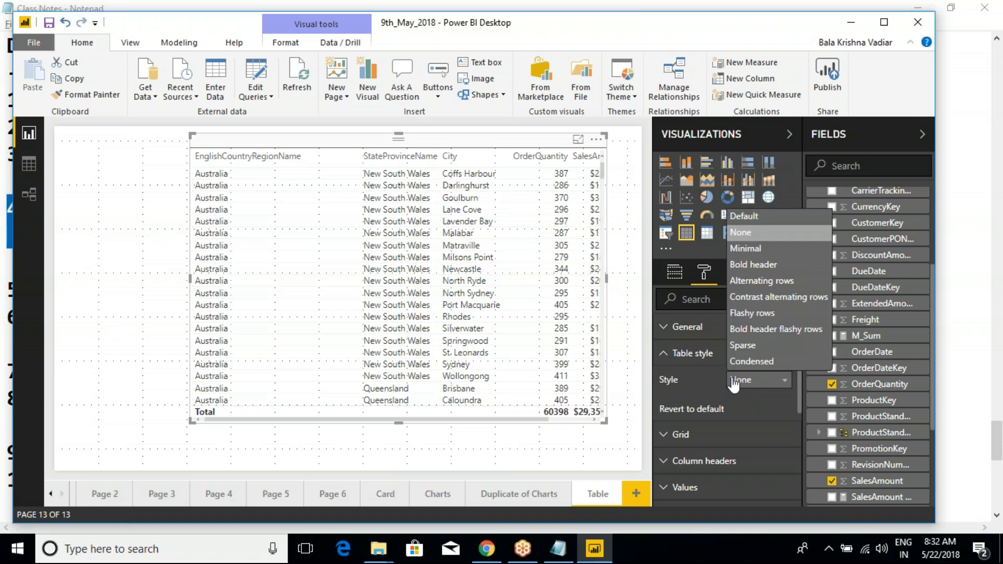
{"action": "left_click", "coordinate": [758, 281]}
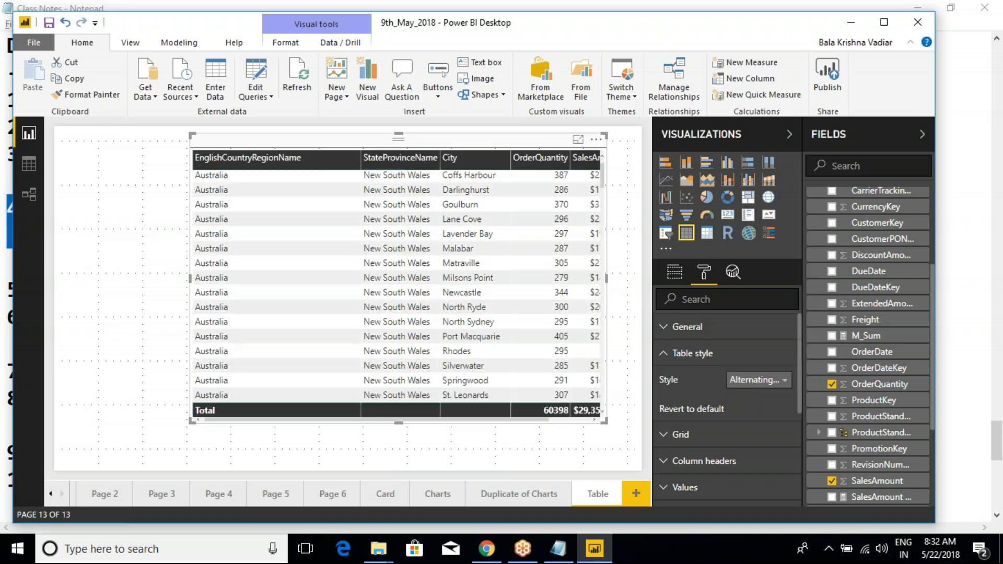
{"action": "left_click", "coordinate": [750, 382]}
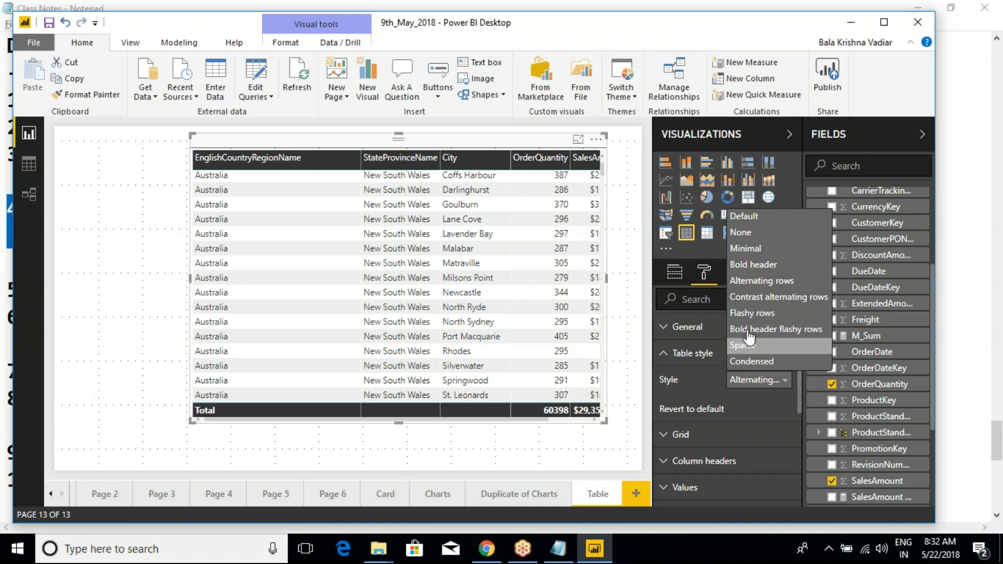
{"action": "left_click", "coordinate": [756, 298]}
{"action": "left_click", "coordinate": [743, 384]}
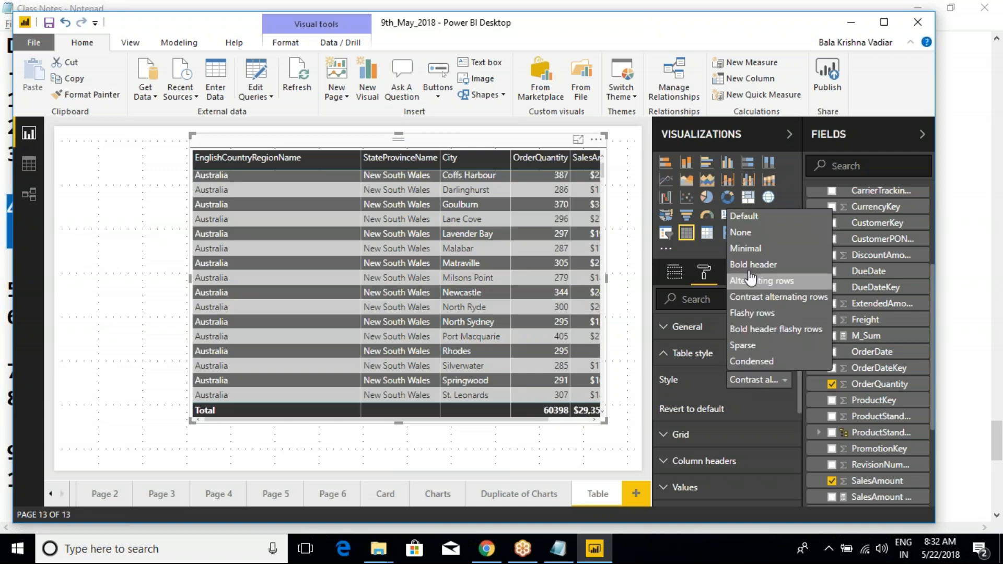
{"action": "left_click", "coordinate": [741, 232]}
{"action": "left_click", "coordinate": [666, 358]}
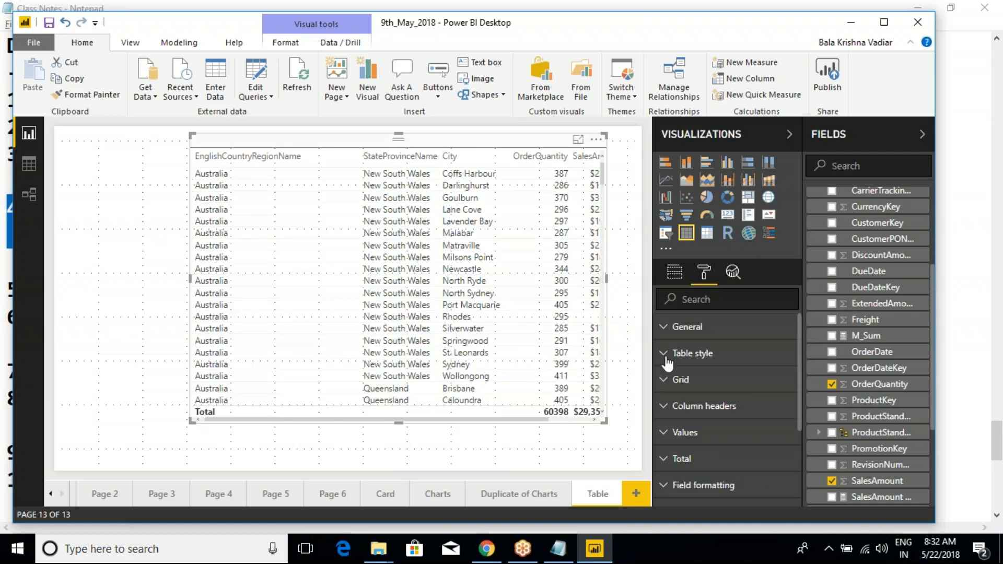
Step: Look over the color, outline, URL icon and word wrap settings for the table values
{"action": "left_click", "coordinate": [664, 432]}
{"action": "scroll", "coordinate": [738, 405], "scroll_direction": "down", "scroll_amount": 1}
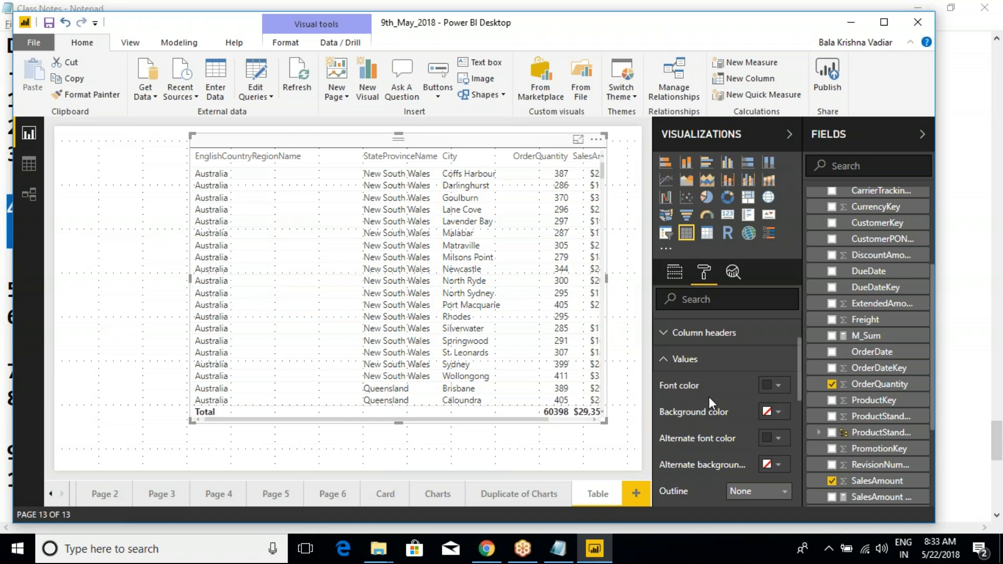
{"action": "scroll", "coordinate": [714, 447], "scroll_direction": "down", "scroll_amount": 2}
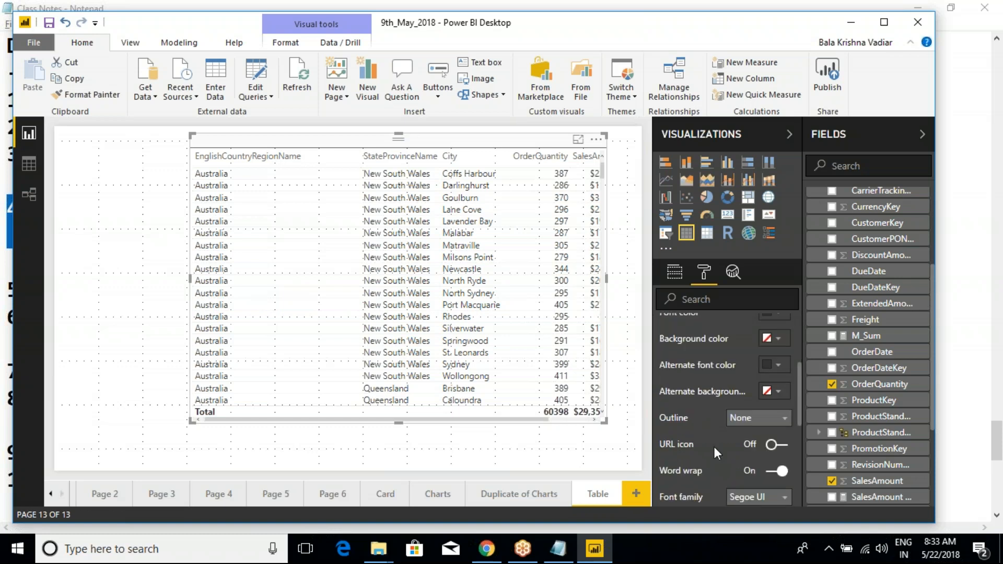
{"action": "left_click", "coordinate": [848, 21]}
{"action": "left_click", "coordinate": [916, 14]}
{"action": "left_click", "coordinate": [928, 21]}
{"action": "left_click", "coordinate": [929, 22]}
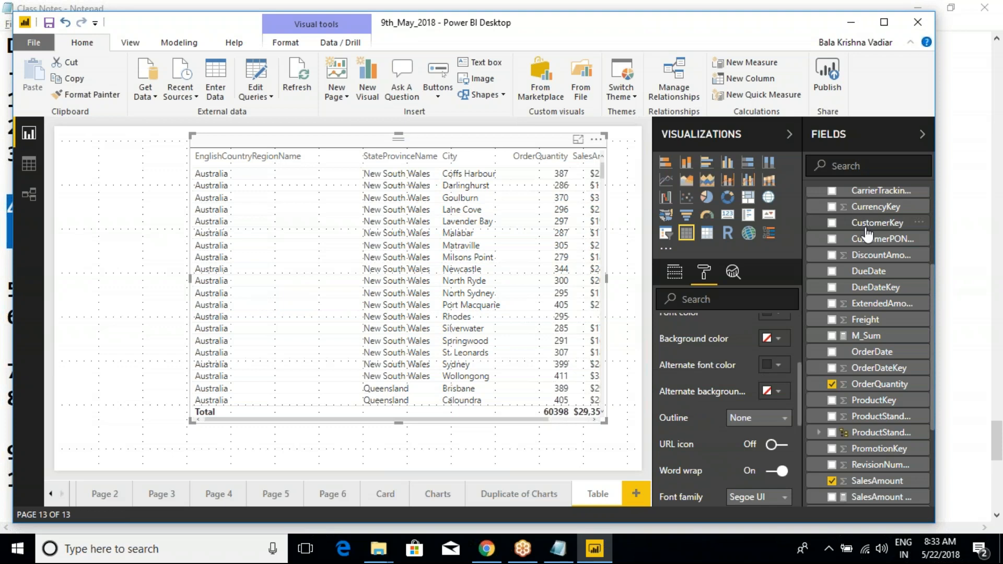
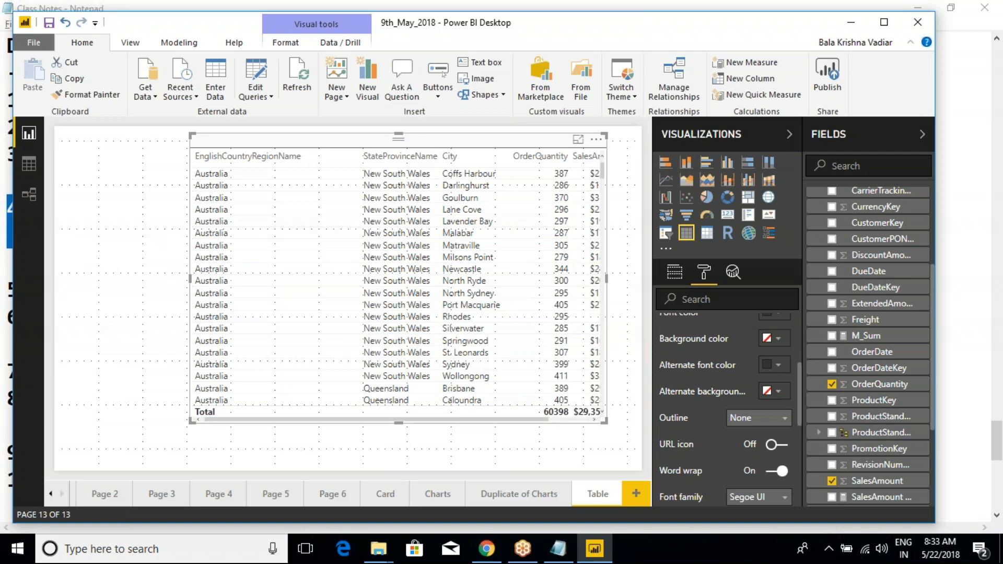
Step: Widen the table slightly so that more of the SalesAmount column fits in it
{"action": "left_click_drag", "start_coordinate": [607, 279], "coordinate": [627, 278]}
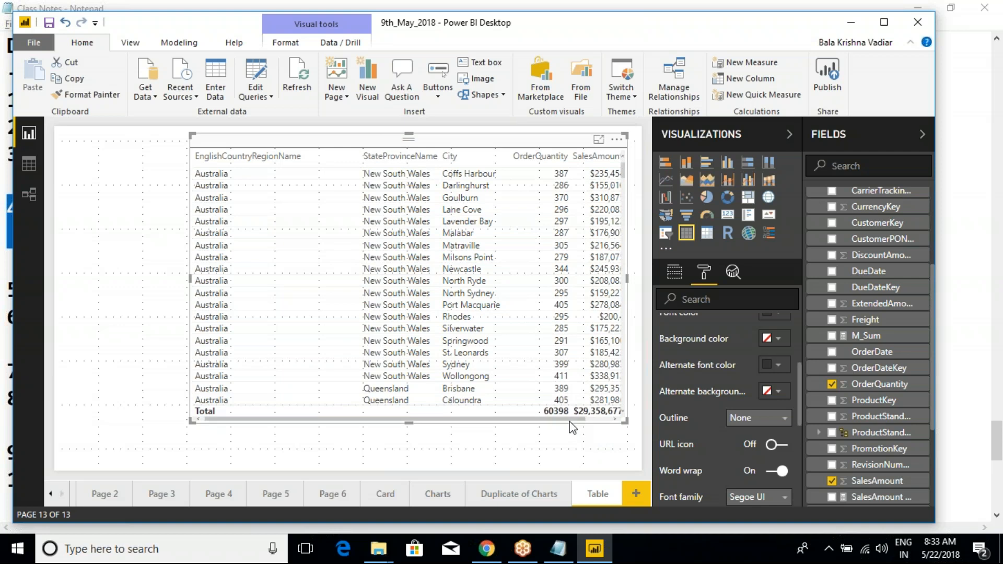
{"action": "left_click_drag", "start_coordinate": [569, 420], "coordinate": [536, 430]}
{"action": "left_click", "coordinate": [529, 430]}
Step: Set both the background color and the alternate background color of the table values to teal
{"action": "left_click", "coordinate": [450, 141]}
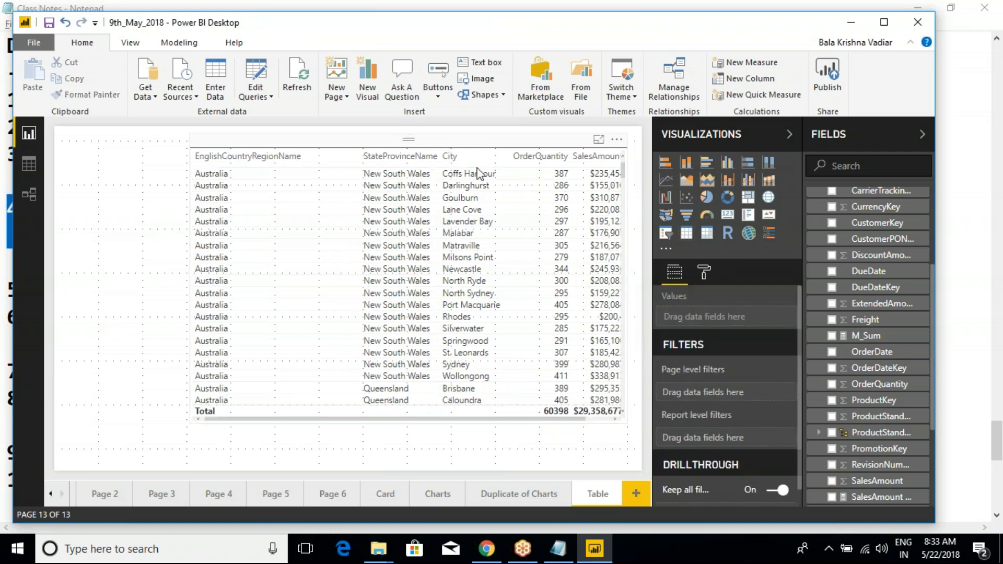
{"action": "left_click", "coordinate": [704, 273]}
{"action": "scroll", "coordinate": [729, 399], "scroll_direction": "down", "scroll_amount": 3}
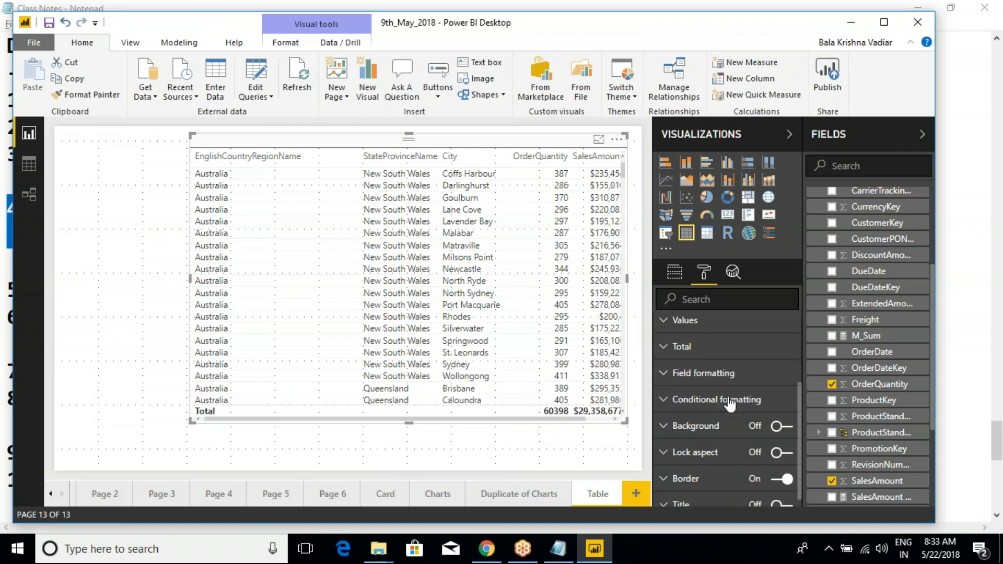
{"action": "scroll", "coordinate": [729, 390], "scroll_direction": "up", "scroll_amount": 2}
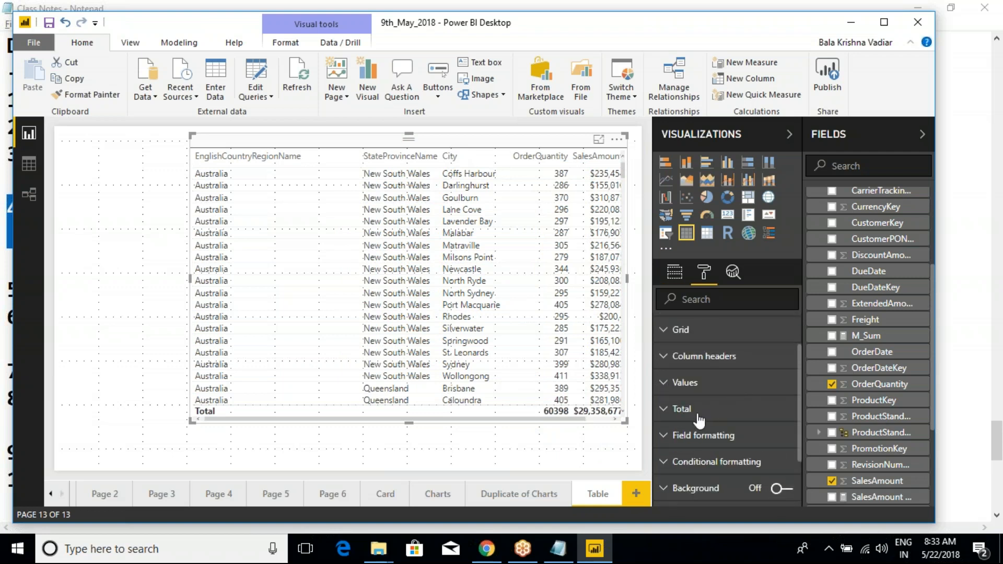
{"action": "left_click", "coordinate": [672, 386]}
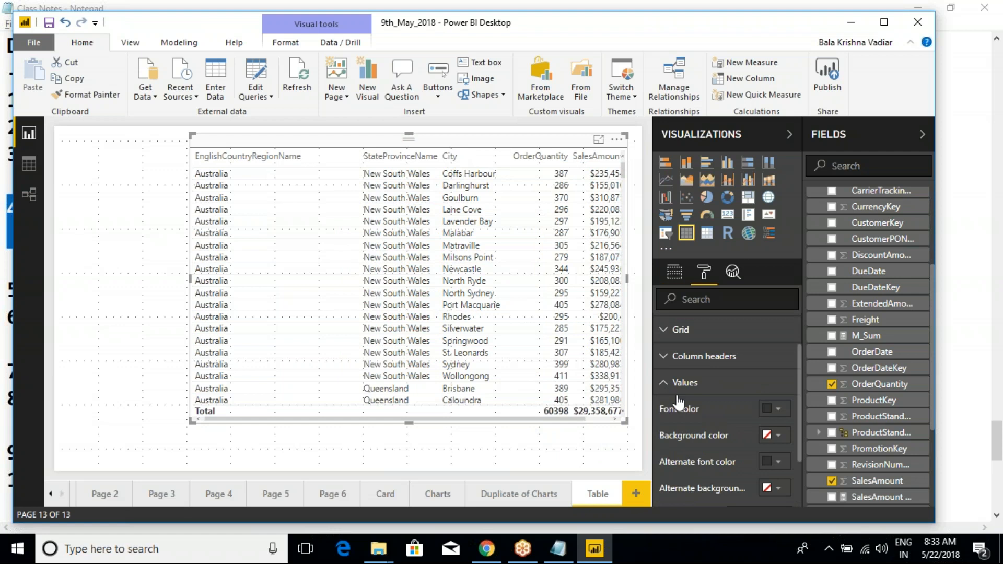
{"action": "left_click", "coordinate": [775, 442]}
{"action": "left_click", "coordinate": [698, 374]}
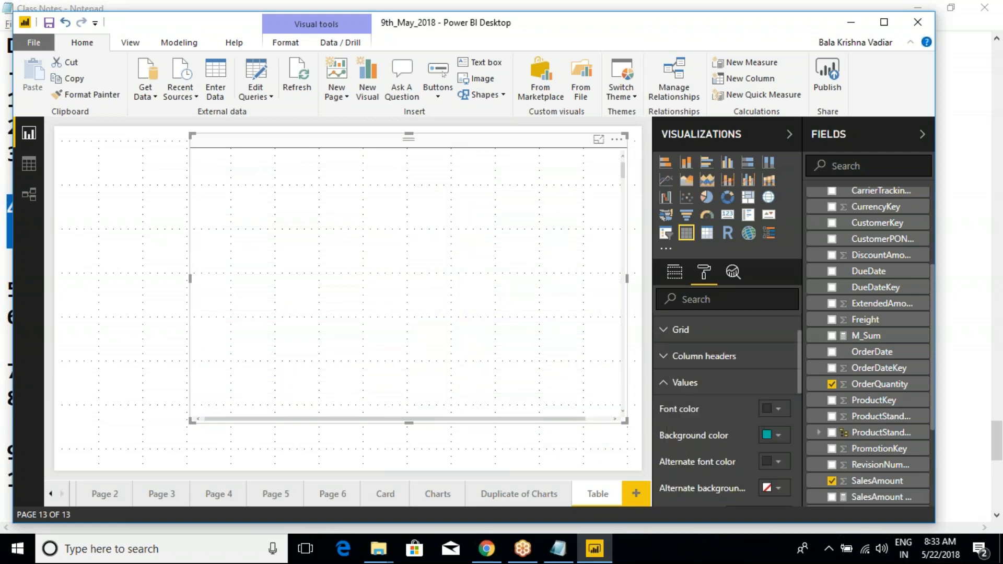
{"action": "left_click", "coordinate": [779, 488]}
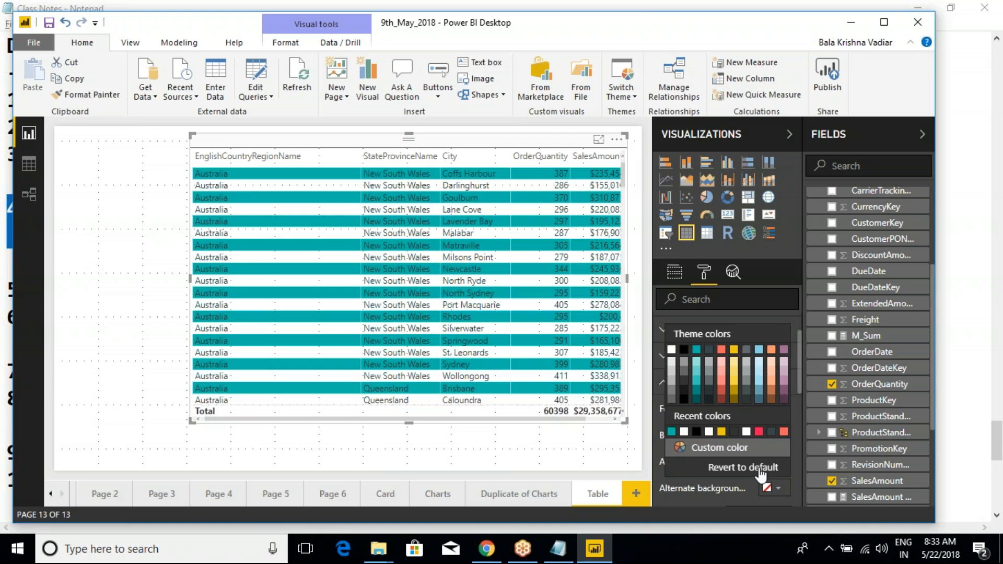
{"action": "left_click", "coordinate": [697, 351]}
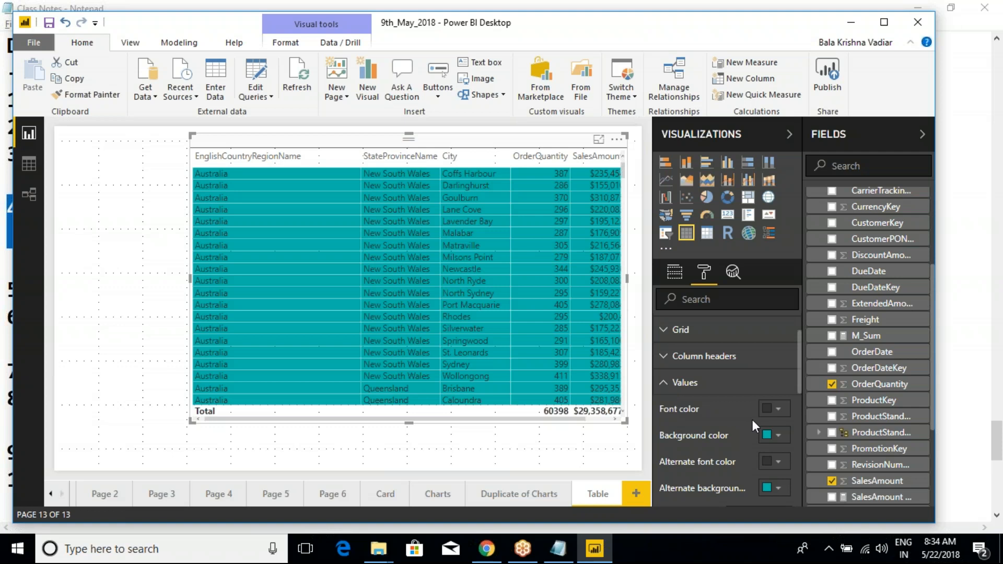
Step: Revert the table values' background colors to default and collapse the values settings
{"action": "scroll", "coordinate": [753, 419], "scroll_direction": "down", "scroll_amount": 5}
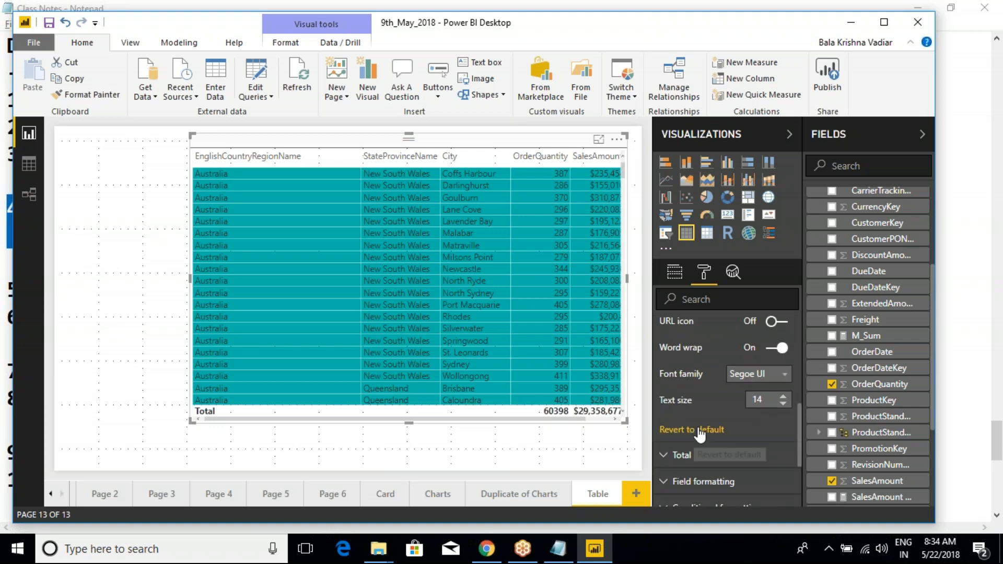
{"action": "scroll", "coordinate": [708, 419], "scroll_direction": "up", "scroll_amount": 3}
{"action": "scroll", "coordinate": [707, 419], "scroll_direction": "down", "scroll_amount": 3}
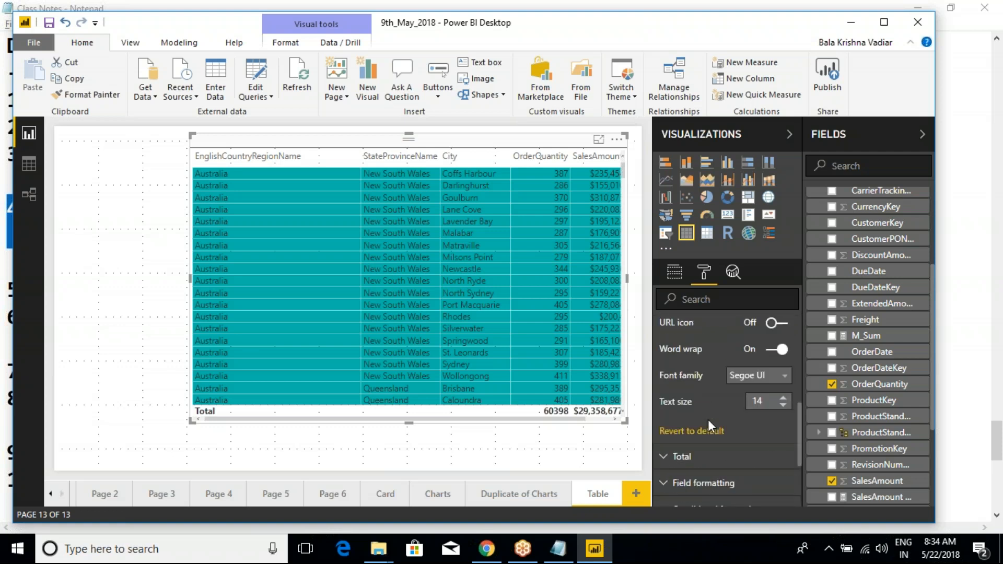
{"action": "scroll", "coordinate": [701, 402], "scroll_direction": "up", "scroll_amount": 5}
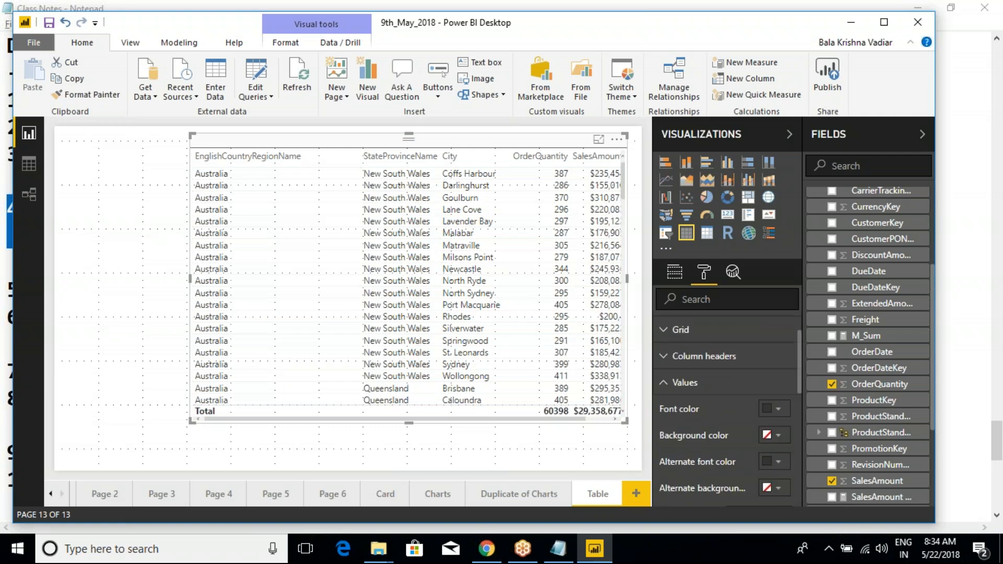
{"action": "left_click", "coordinate": [667, 385]}
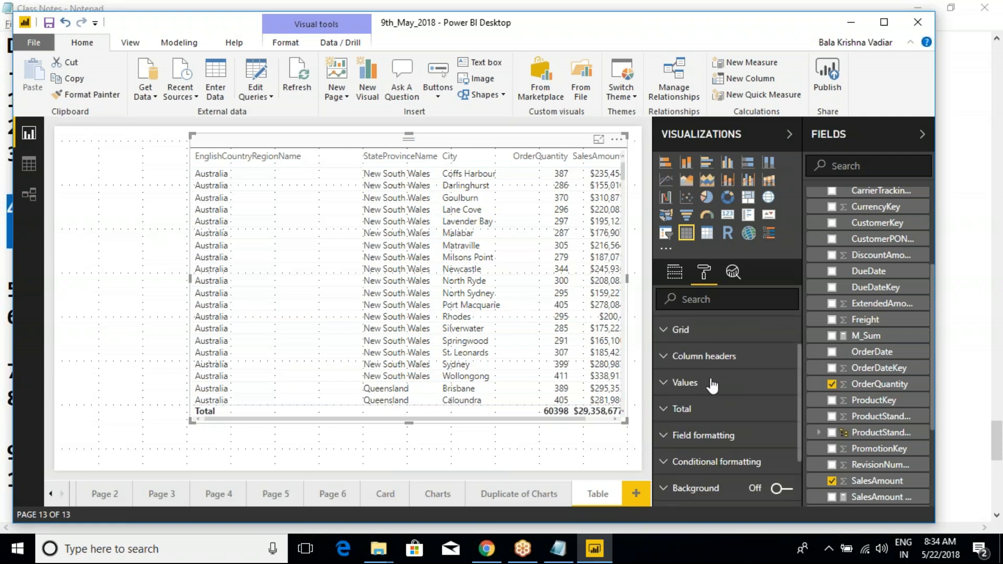
Step: Turn the table's totals off and back on twice to compare it with and without the total row
{"action": "left_click", "coordinate": [662, 414]}
{"action": "scroll", "coordinate": [729, 373], "scroll_direction": "down", "scroll_amount": 1}
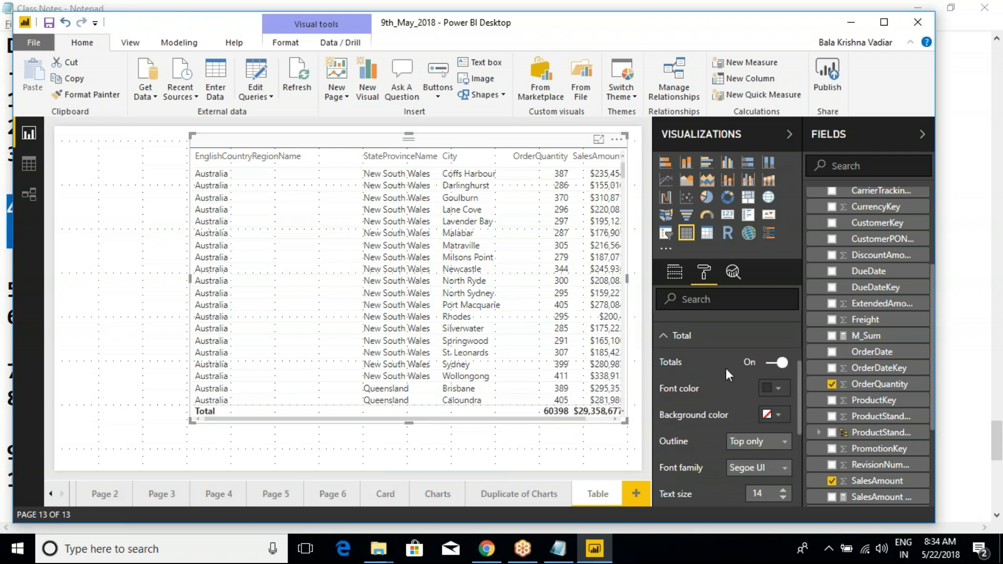
{"action": "left_click", "coordinate": [772, 364]}
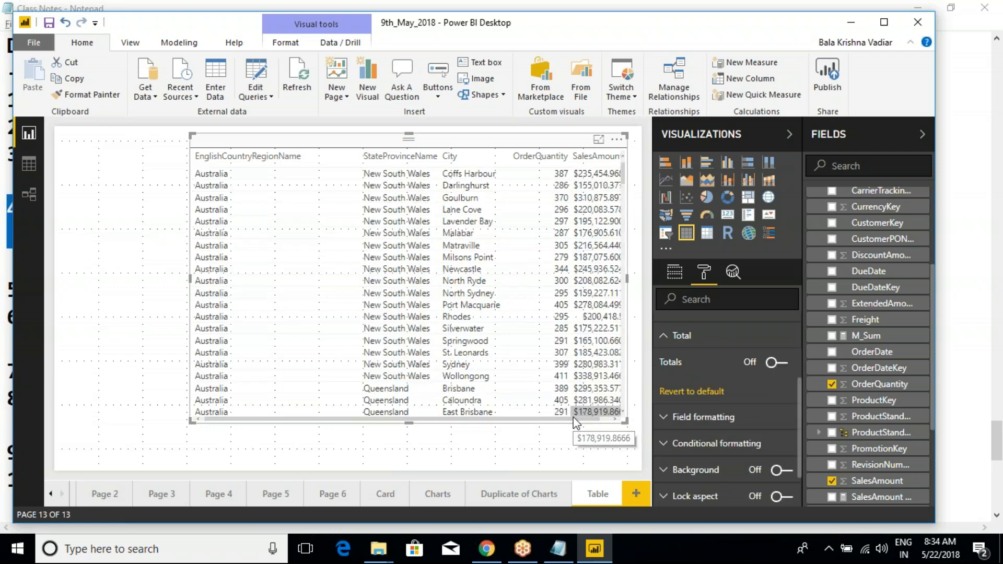
{"action": "key", "text": "ctrl+2"}
{"action": "left_click_drag", "start_coordinate": [529, 406], "coordinate": [630, 434]}
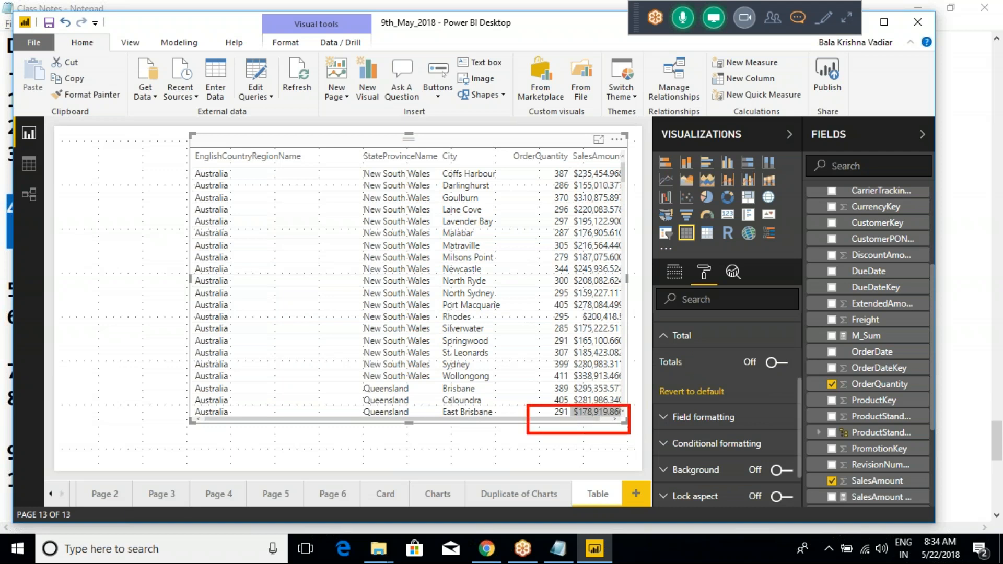
{"action": "key", "text": "Escape"}
{"action": "left_click", "coordinate": [779, 364]}
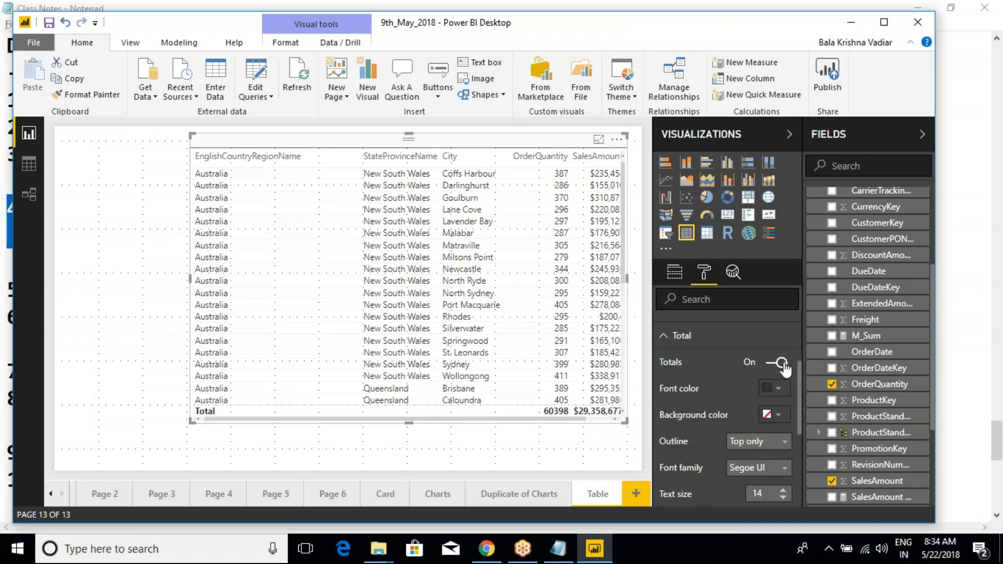
{"action": "left_click", "coordinate": [780, 363]}
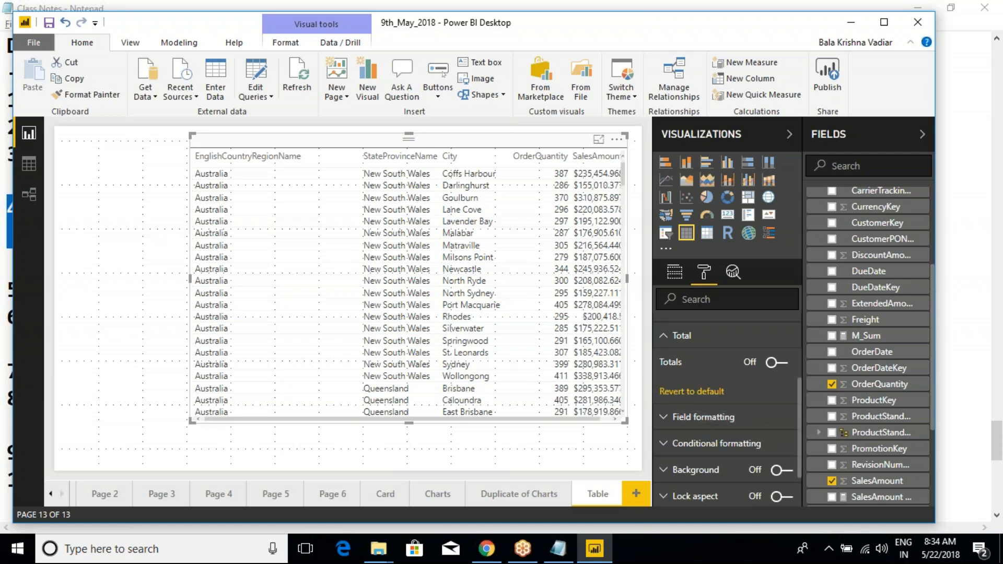
{"action": "left_click", "coordinate": [779, 364]}
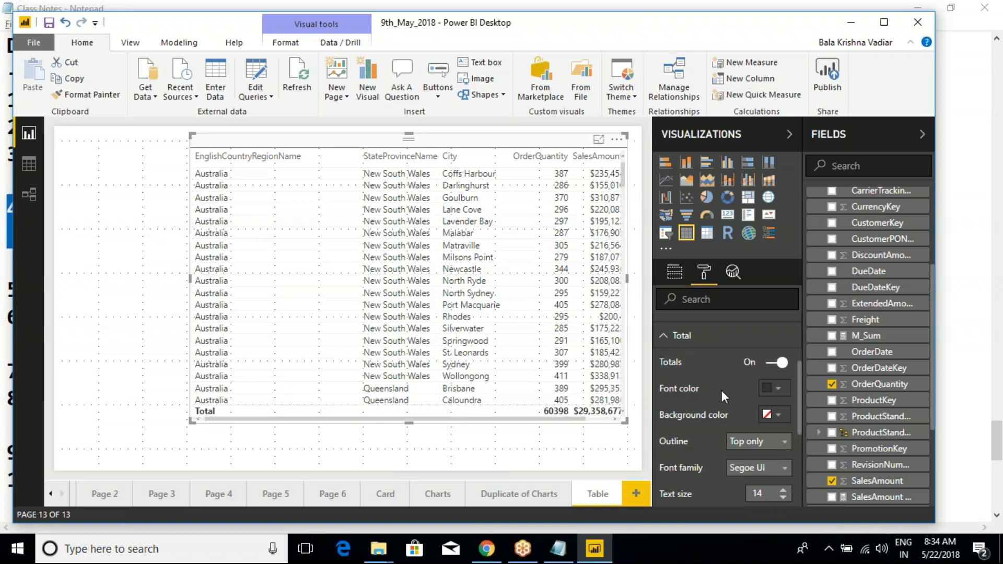
Step: Look over the total row's color, outline, font and text size settings, and collapse them
{"action": "scroll", "coordinate": [722, 412], "scroll_direction": "down", "scroll_amount": 1}
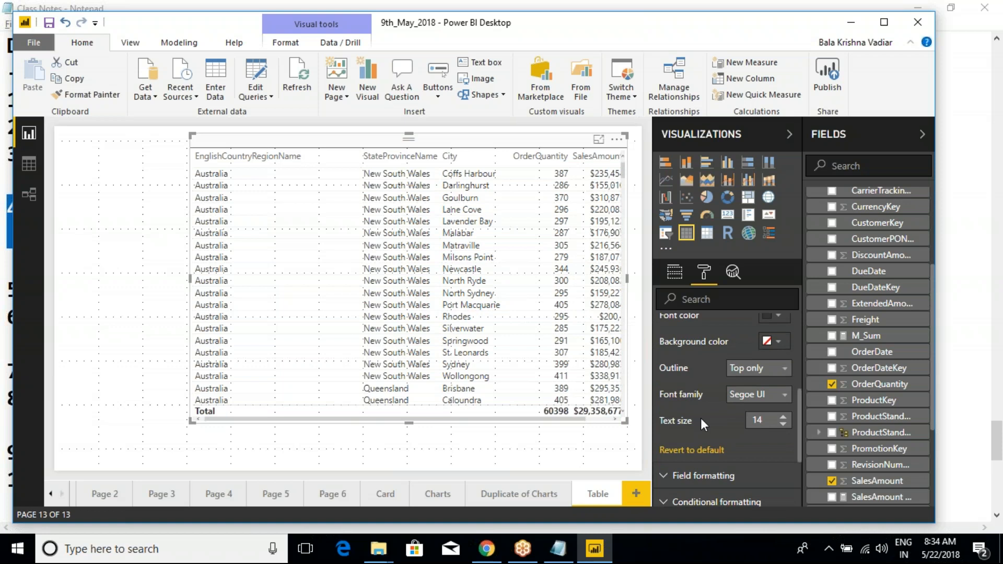
{"action": "scroll", "coordinate": [701, 423], "scroll_direction": "up", "scroll_amount": 1}
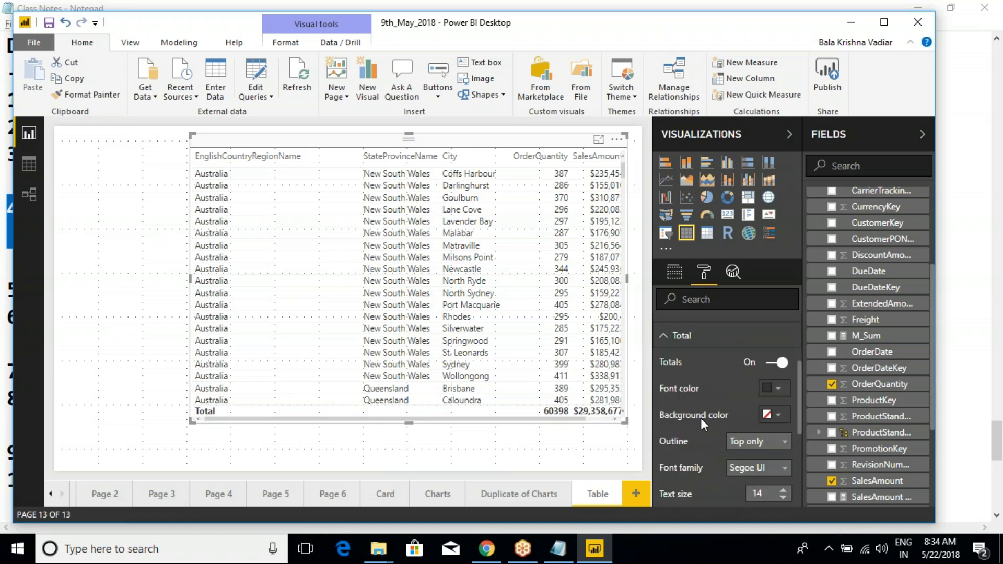
{"action": "left_click", "coordinate": [664, 340]}
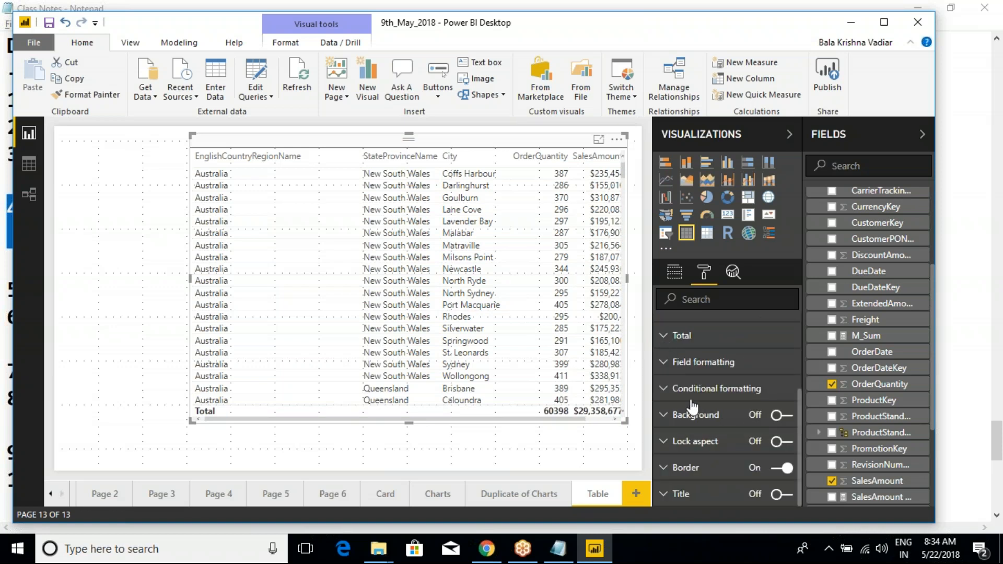
{"action": "scroll", "coordinate": [692, 407], "scroll_direction": "up", "scroll_amount": 2}
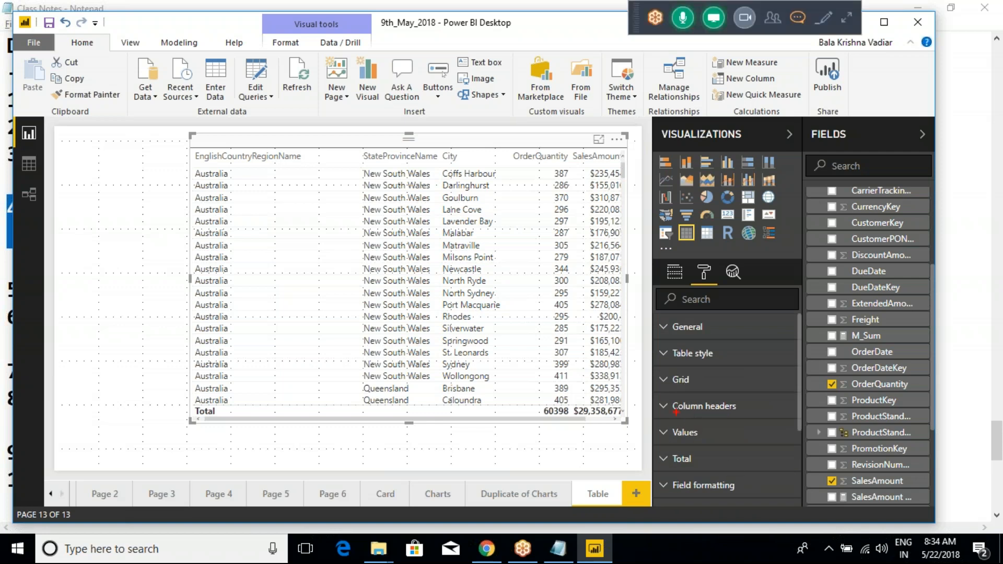
Step: Expand the table's grid settings and review the gridline, row padding, outline and text size options
{"action": "left_click_drag", "start_coordinate": [640, 395], "coordinate": [768, 471]}
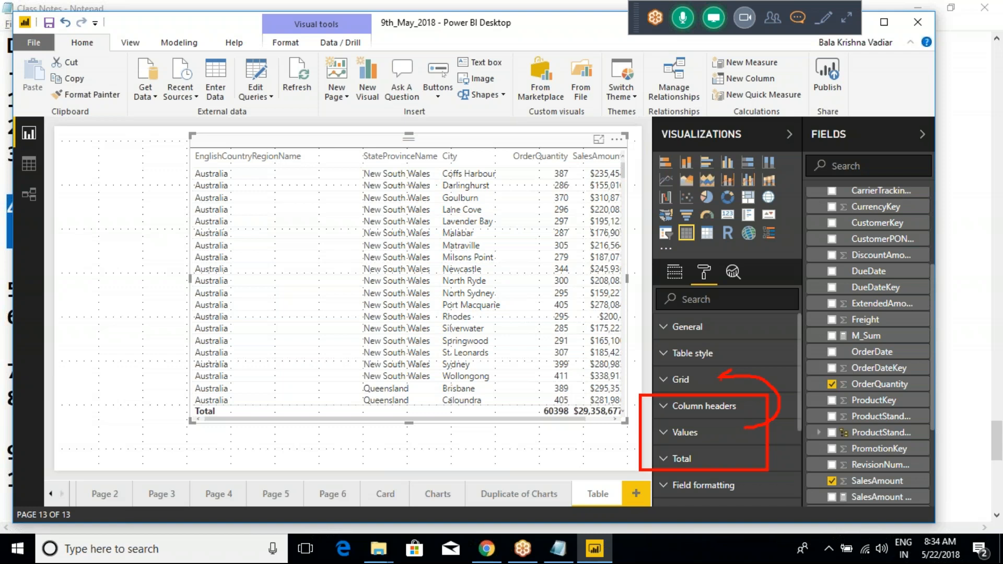
{"action": "key", "text": "Escape"}
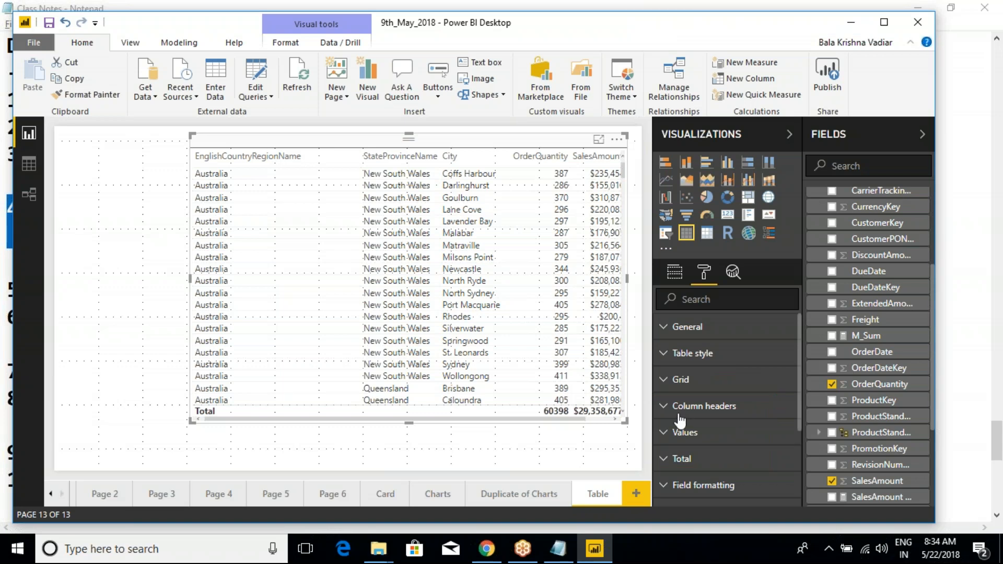
{"action": "left_click", "coordinate": [669, 381]}
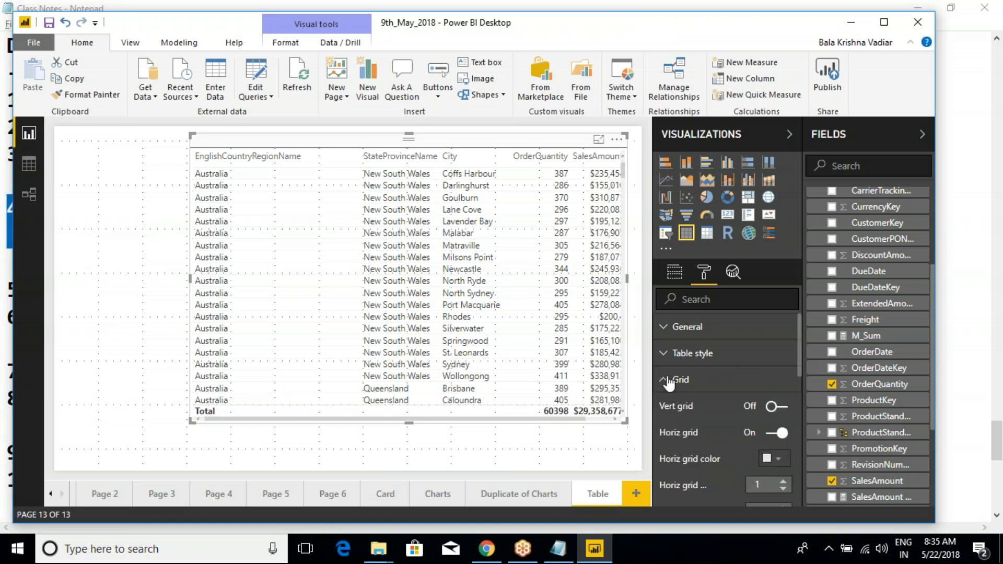
{"action": "scroll", "coordinate": [729, 434], "scroll_direction": "down", "scroll_amount": 2}
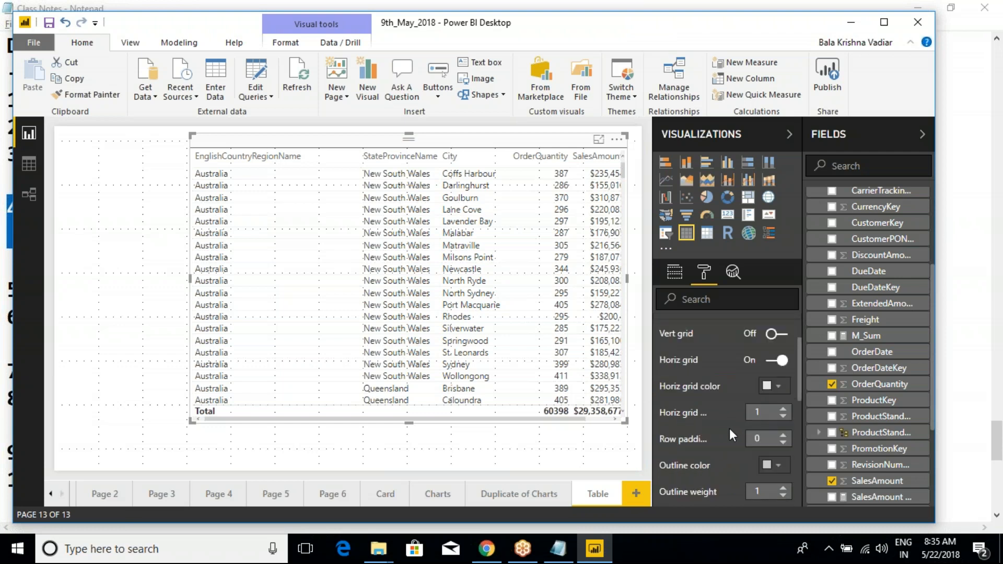
{"action": "scroll", "coordinate": [724, 438], "scroll_direction": "down", "scroll_amount": 2}
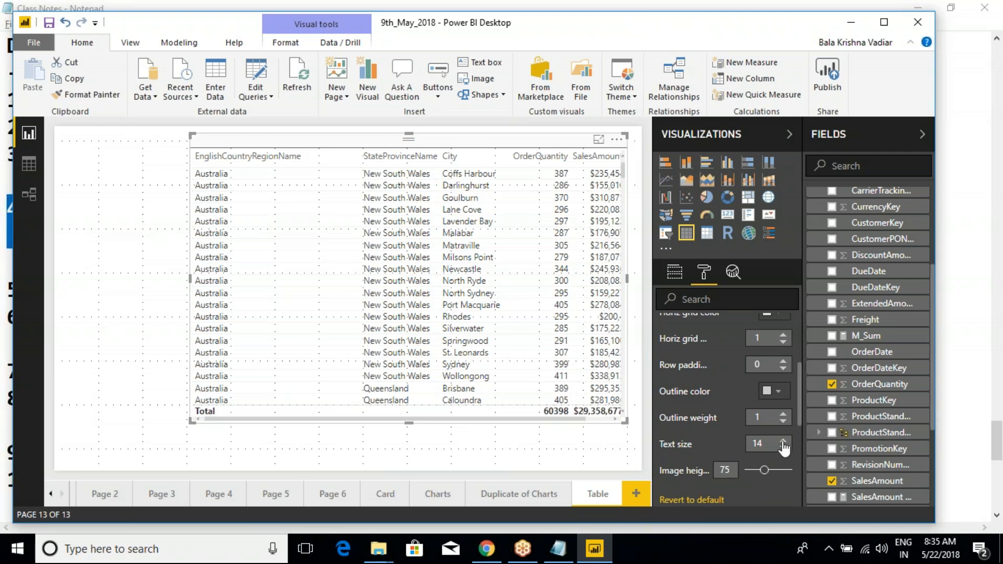
Step: Resize the table so it starts at the page's left edge and is wide enough to show every column through SalesAmount
{"action": "left_click_drag", "start_coordinate": [628, 287], "coordinate": [425, 263]}
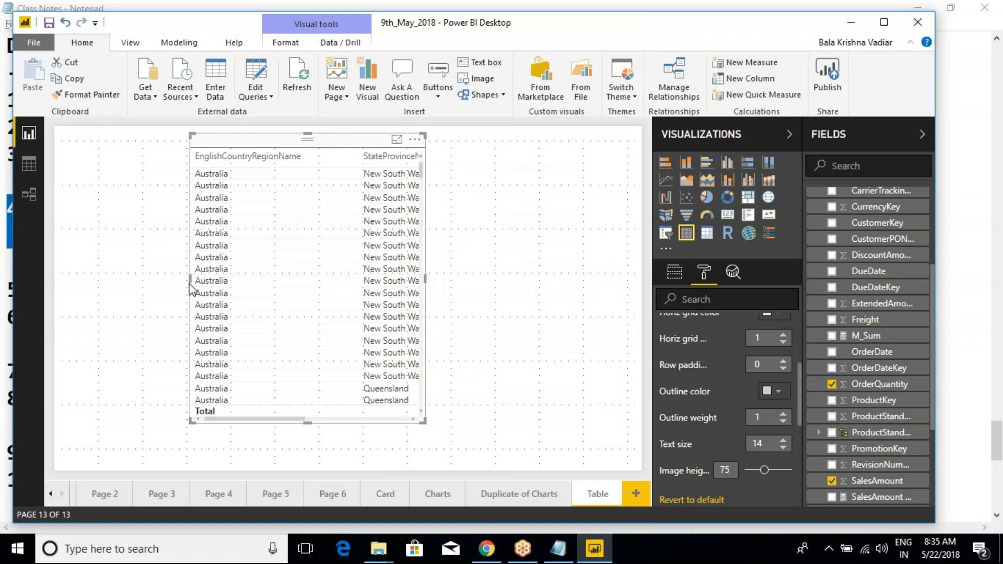
{"action": "left_click_drag", "start_coordinate": [192, 279], "coordinate": [55, 279]}
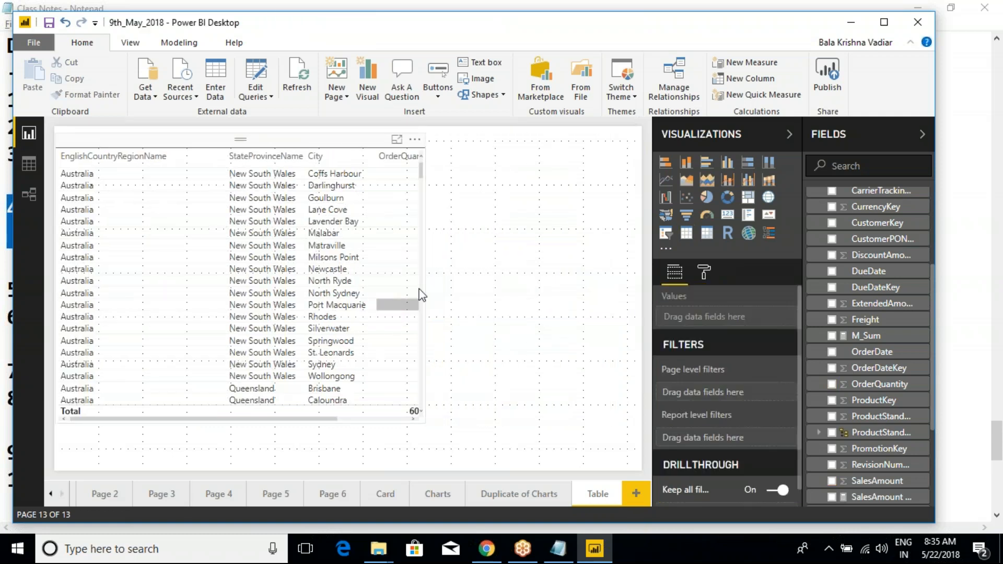
{"action": "left_click_drag", "start_coordinate": [423, 278], "coordinate": [556, 299]}
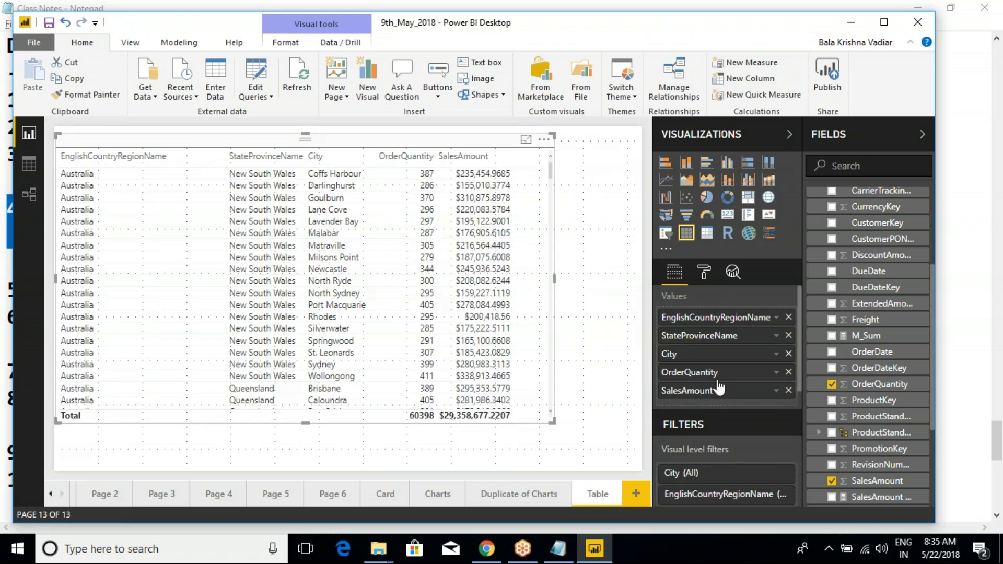
Step: Set the text size in the table's grid settings to 16
{"action": "left_click", "coordinate": [704, 272]}
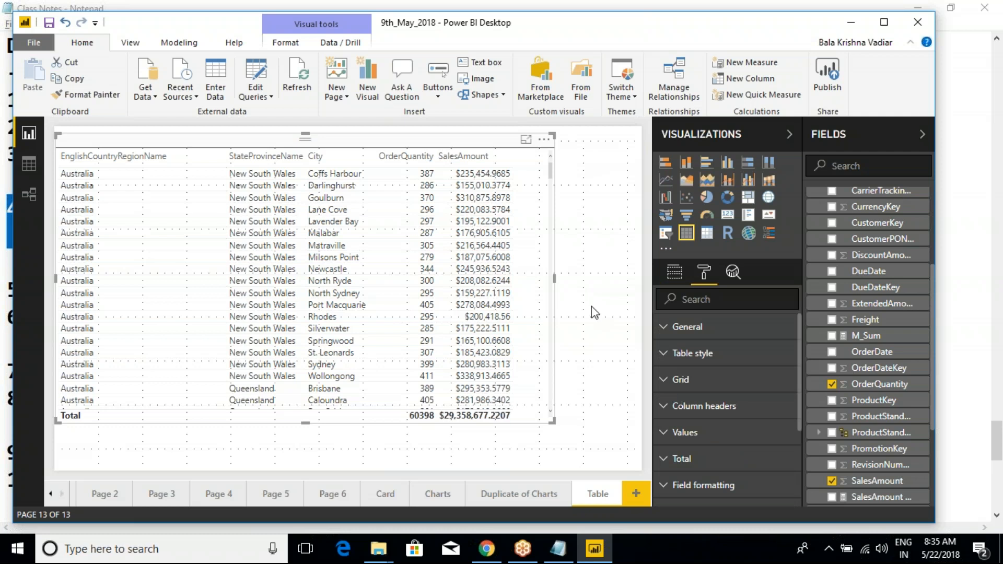
{"action": "left_click", "coordinate": [677, 381]}
{"action": "scroll", "coordinate": [784, 445], "scroll_direction": "down", "scroll_amount": 3}
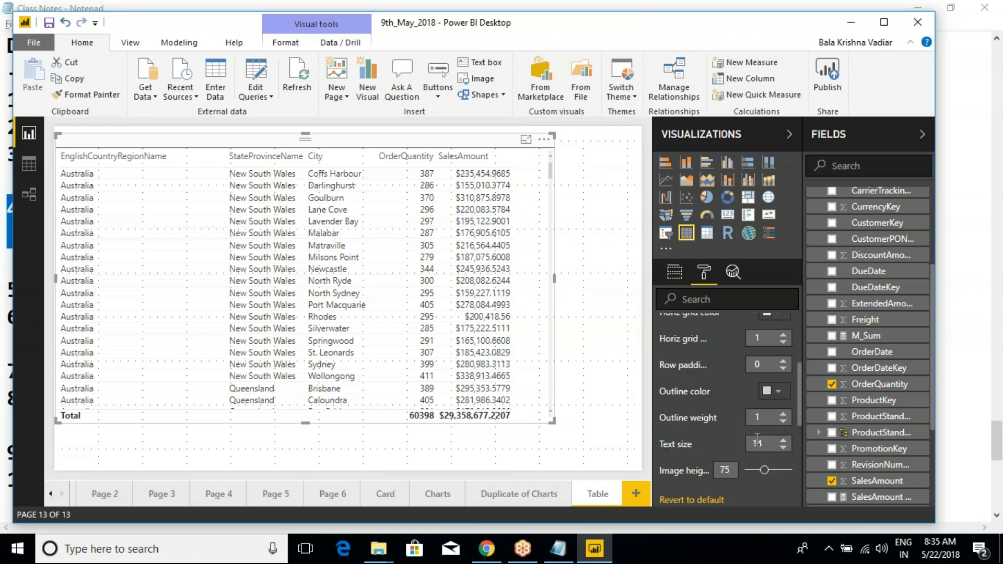
{"action": "left_click", "coordinate": [784, 443]}
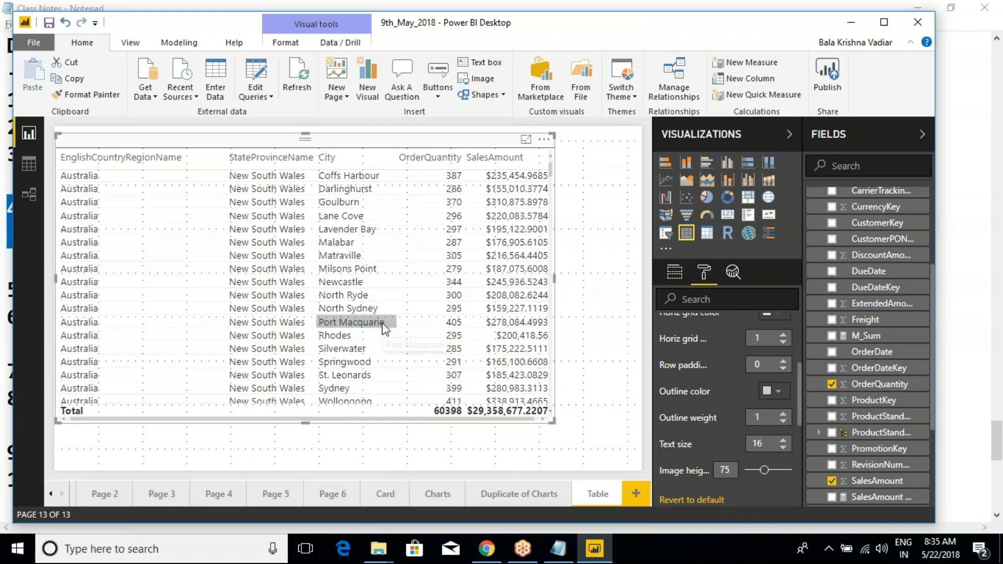
{"action": "left_click", "coordinate": [335, 158]}
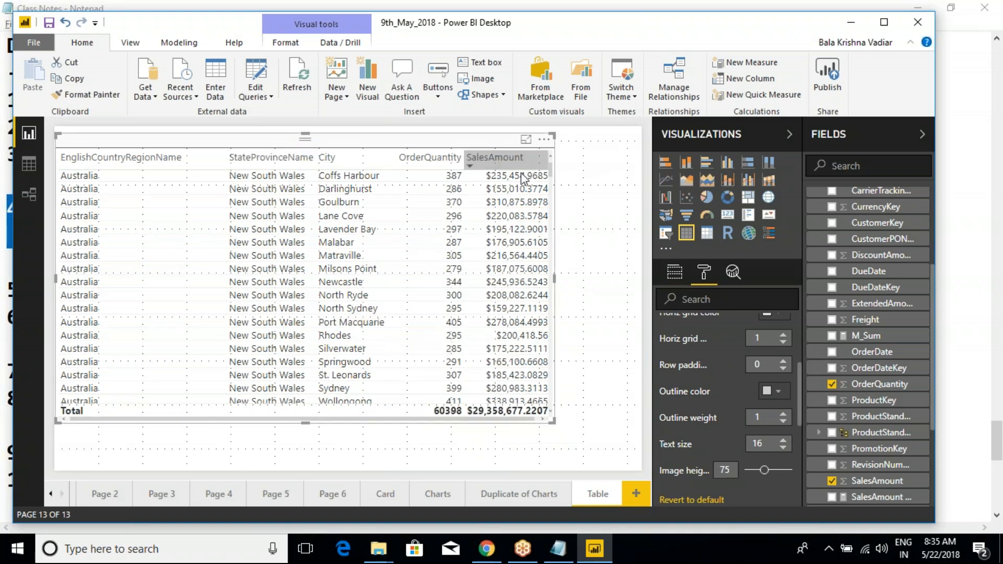
Step: Raise the table's grid text size to 23 to enlarge headers, values and totals together
{"action": "left_click", "coordinate": [783, 440]}
{"action": "left_click", "coordinate": [783, 440]}
{"action": "left_click", "coordinate": [784, 440]}
{"action": "left_click", "coordinate": [783, 440]}
{"action": "left_click", "coordinate": [784, 440]}
{"action": "left_click", "coordinate": [783, 440]}
{"action": "left_click", "coordinate": [784, 440]}
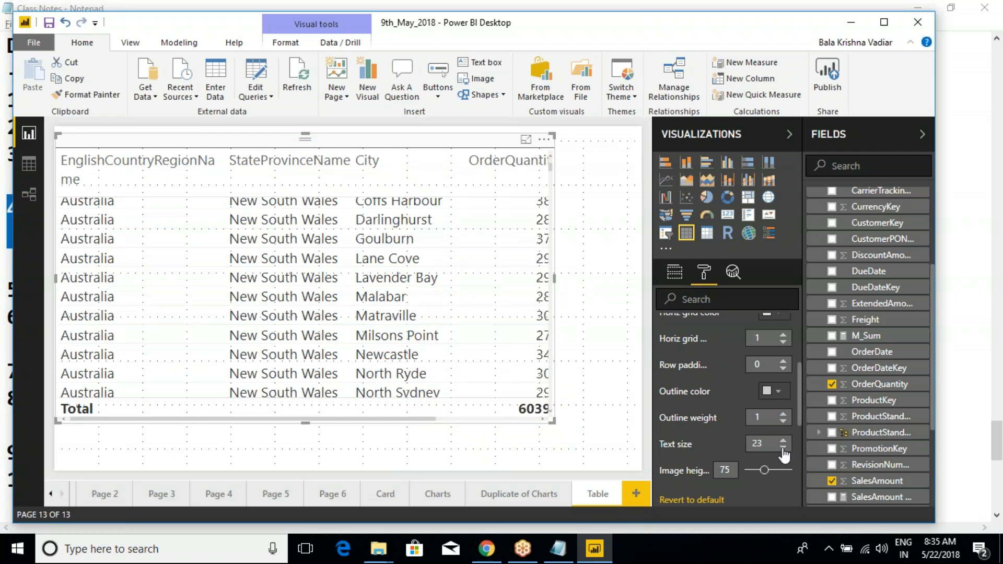
Step: Lower the table's grid text size to 17 and collapse the grid settings
{"action": "left_click", "coordinate": [784, 448]}
{"action": "left_click", "coordinate": [784, 448]}
{"action": "left_click", "coordinate": [784, 448]}
{"action": "left_click", "coordinate": [783, 448]}
{"action": "left_click", "coordinate": [784, 448]}
{"action": "left_click", "coordinate": [783, 448]}
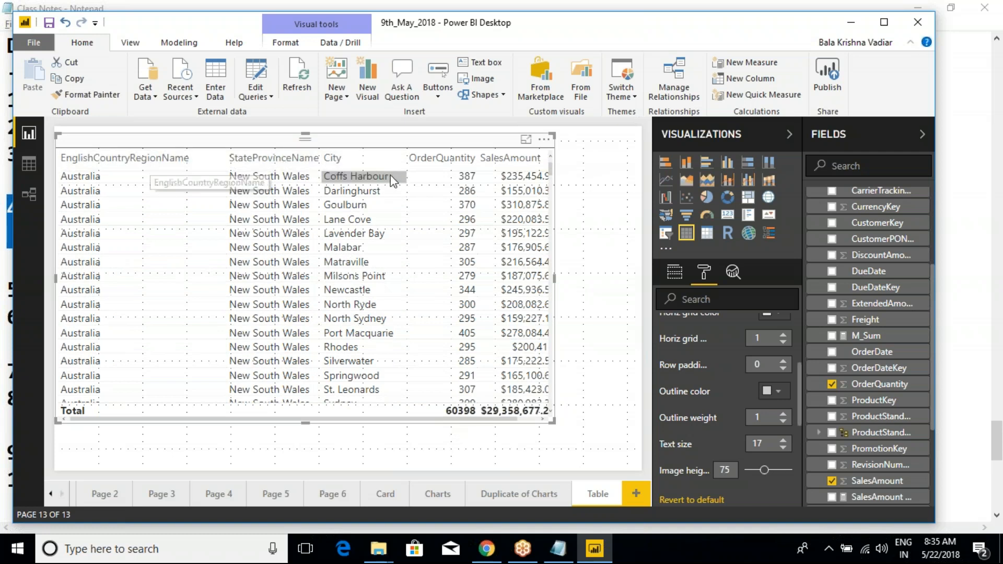
{"action": "scroll", "coordinate": [690, 441], "scroll_direction": "up", "scroll_amount": 5}
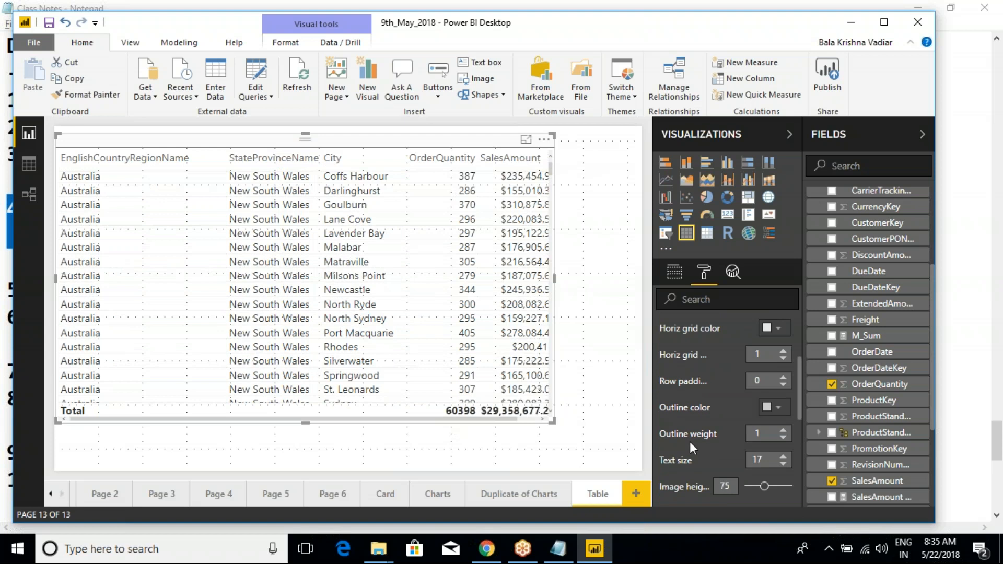
{"action": "left_click", "coordinate": [672, 381]}
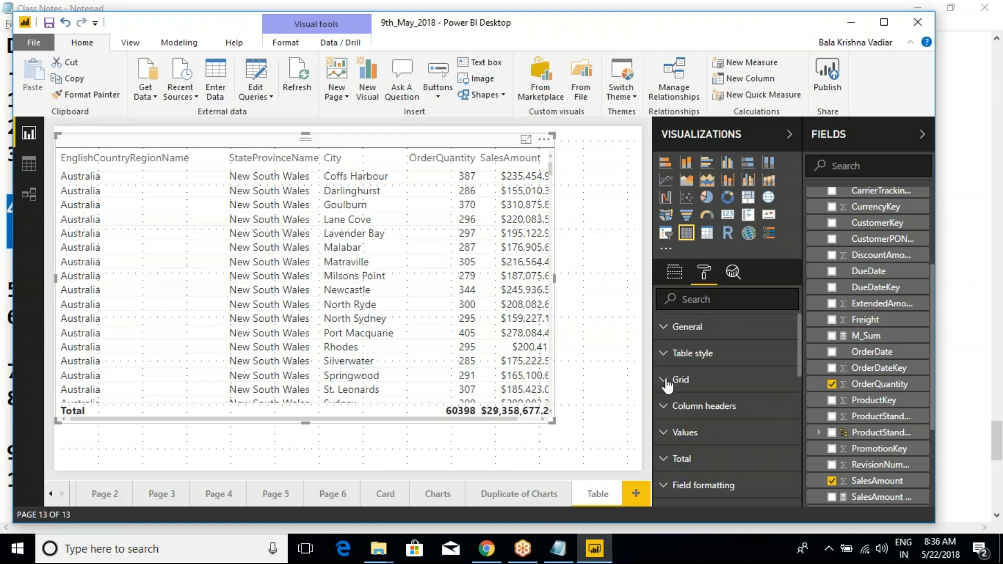
Step: Set the total row's own text size to 10 and collapse the total settings
{"action": "left_click", "coordinate": [664, 433]}
{"action": "left_click", "coordinate": [664, 435]}
{"action": "left_click", "coordinate": [663, 460]}
{"action": "scroll", "coordinate": [717, 462], "scroll_direction": "down", "scroll_amount": 3}
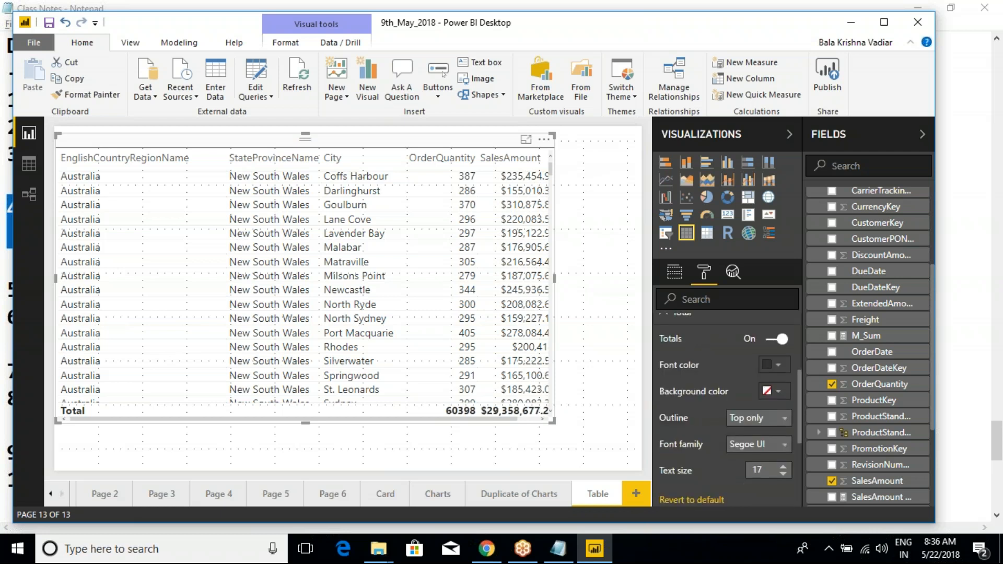
{"action": "left_click", "coordinate": [784, 476]}
{"action": "left_click", "coordinate": [784, 475]}
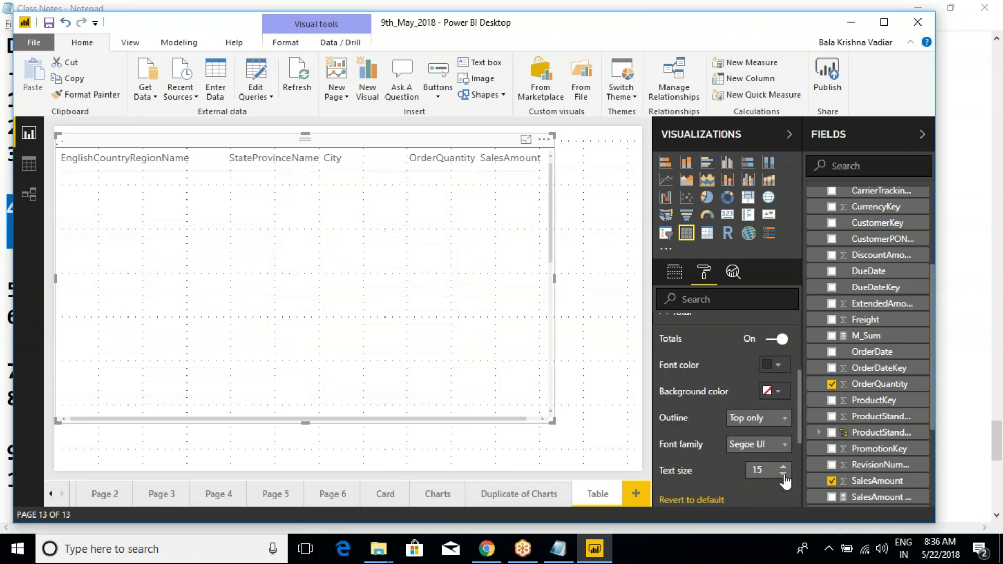
{"action": "left_click", "coordinate": [783, 475]}
{"action": "left_click", "coordinate": [783, 475]}
{"action": "left_click", "coordinate": [784, 475]}
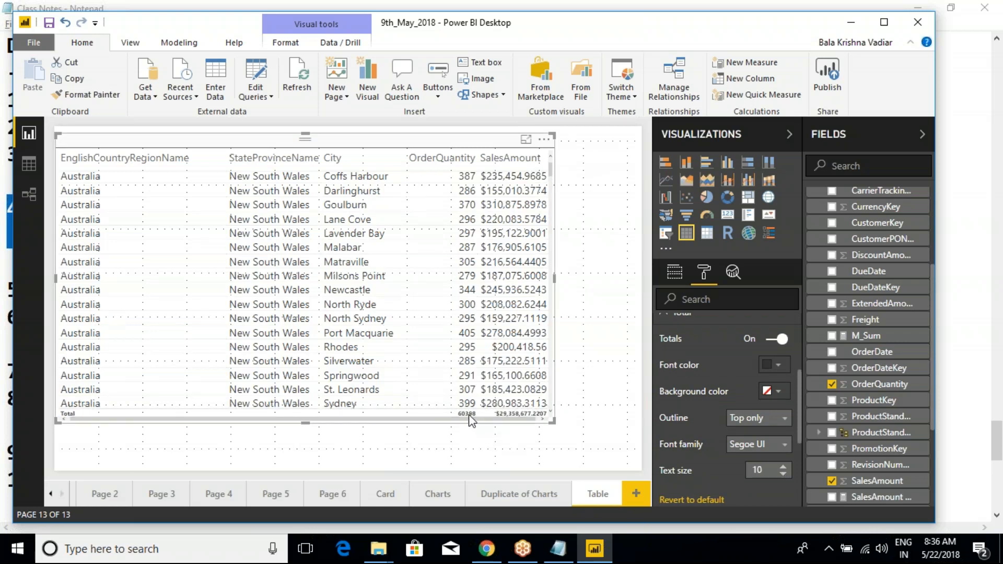
{"action": "key", "text": "ctrl+2"}
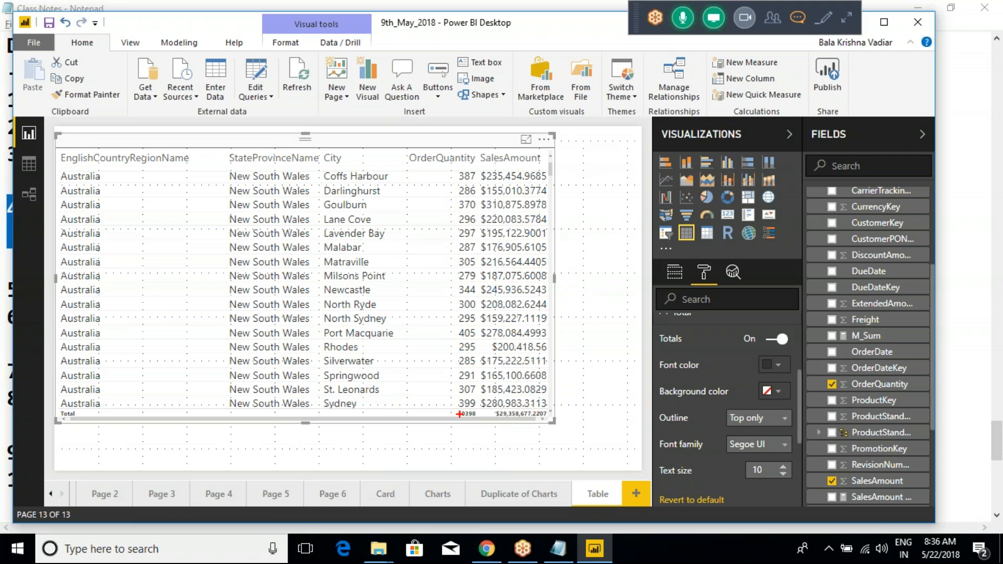
{"action": "left_click_drag", "start_coordinate": [447, 406], "coordinate": [568, 427]}
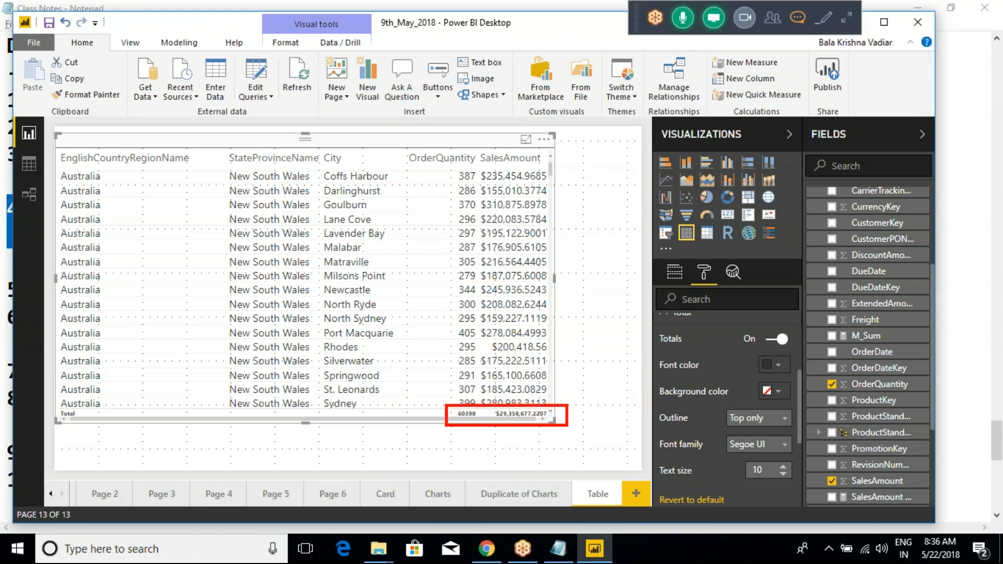
{"action": "key", "text": "Escape"}
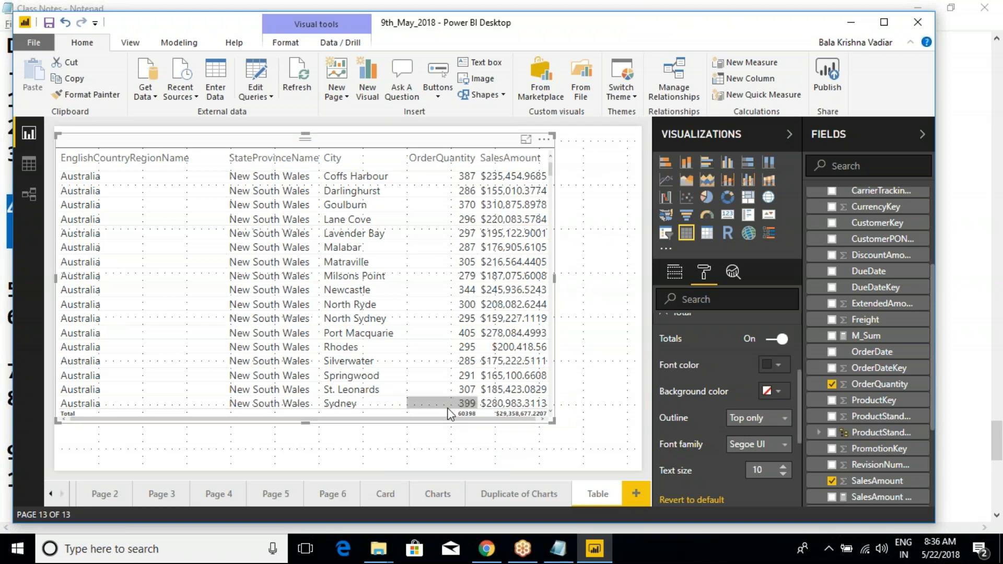
{"action": "scroll", "coordinate": [669, 356], "scroll_direction": "up", "scroll_amount": 2}
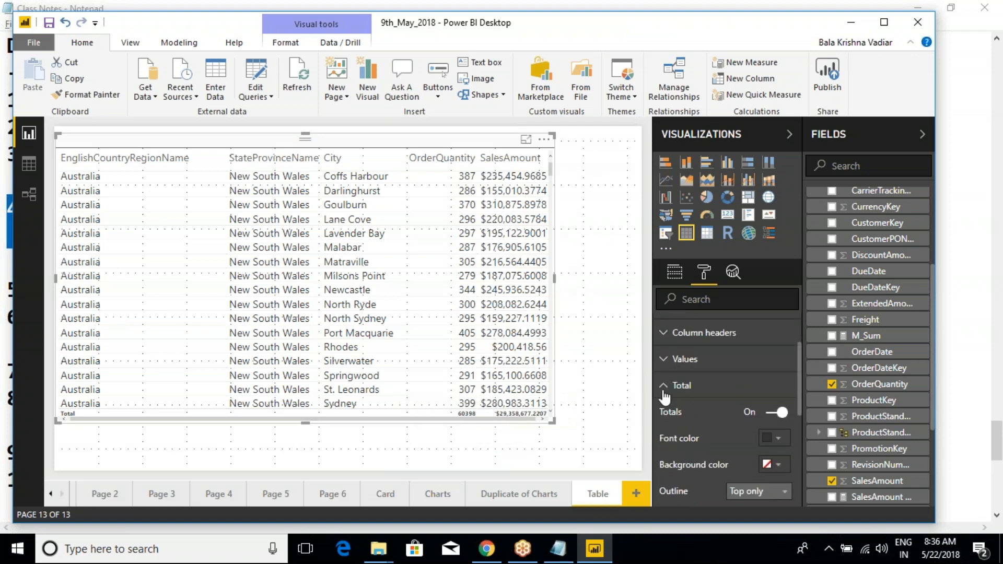
{"action": "left_click", "coordinate": [670, 386]}
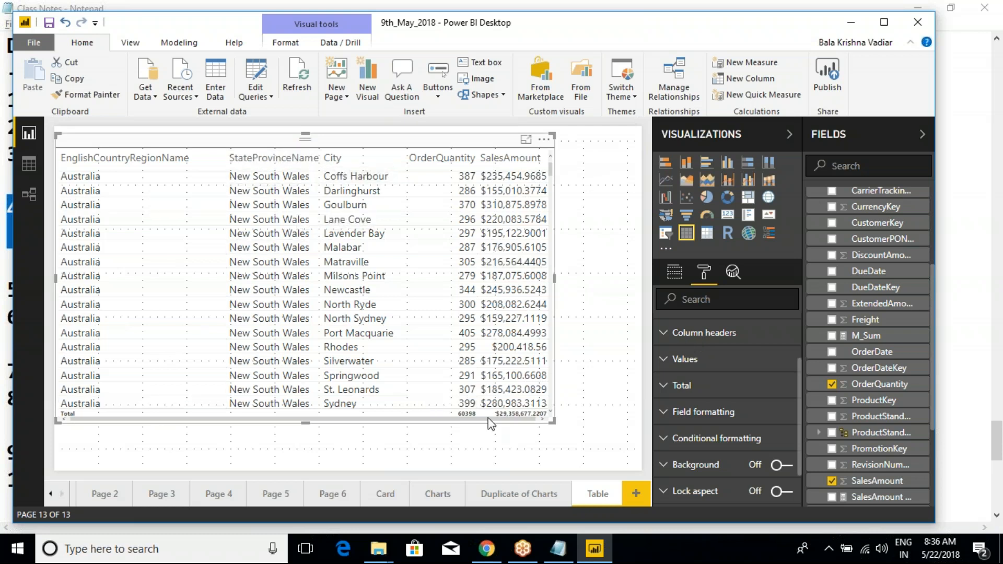
Step: Set the table's grid text size to 19 to compare its effect with the separately sized total row
{"action": "scroll", "coordinate": [764, 433], "scroll_direction": "up", "scroll_amount": 1}
{"action": "scroll", "coordinate": [764, 434], "scroll_direction": "up", "scroll_amount": 3}
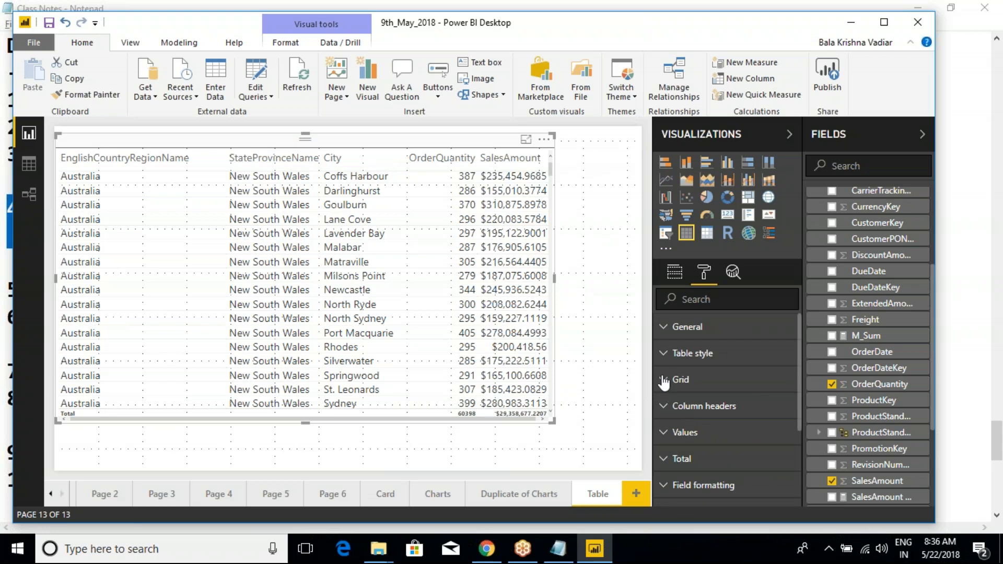
{"action": "left_click", "coordinate": [671, 380]}
{"action": "scroll", "coordinate": [693, 413], "scroll_direction": "down", "scroll_amount": 5}
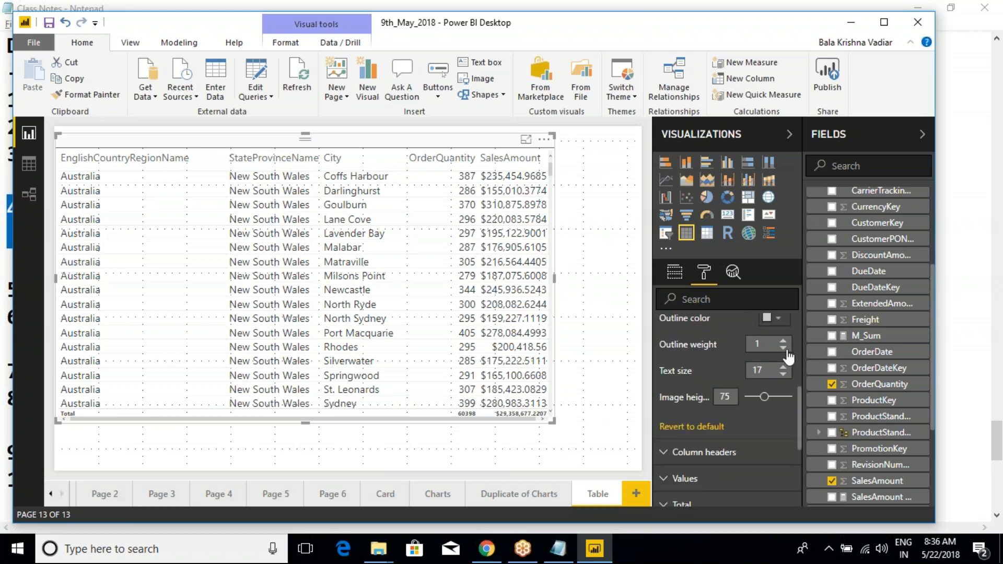
{"action": "left_click", "coordinate": [783, 367]}
{"action": "left_click", "coordinate": [783, 367]}
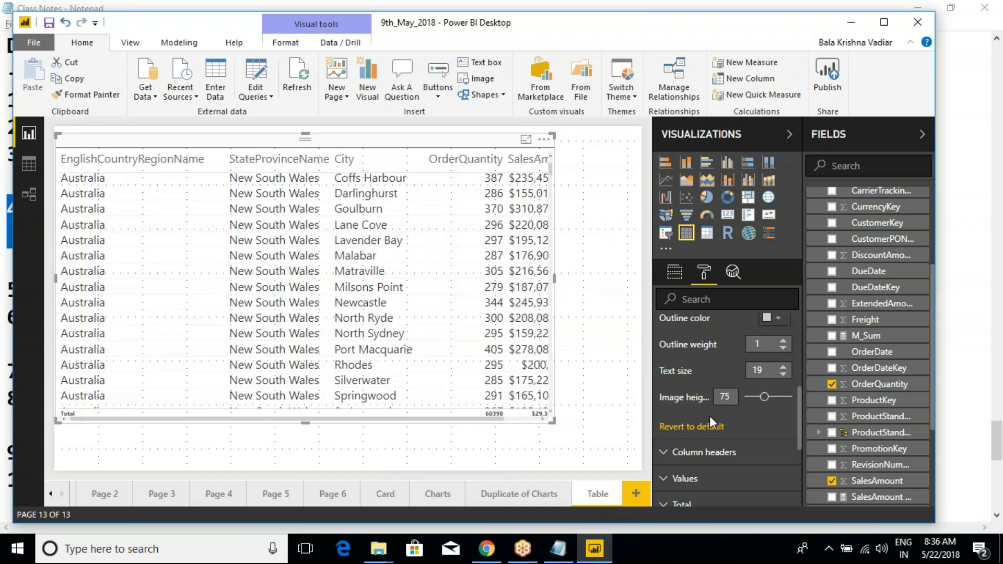
Step: Revert the total row's formatting to default and collapse the total settings
{"action": "scroll", "coordinate": [710, 416], "scroll_direction": "down", "scroll_amount": 2}
{"action": "left_click", "coordinate": [669, 432]}
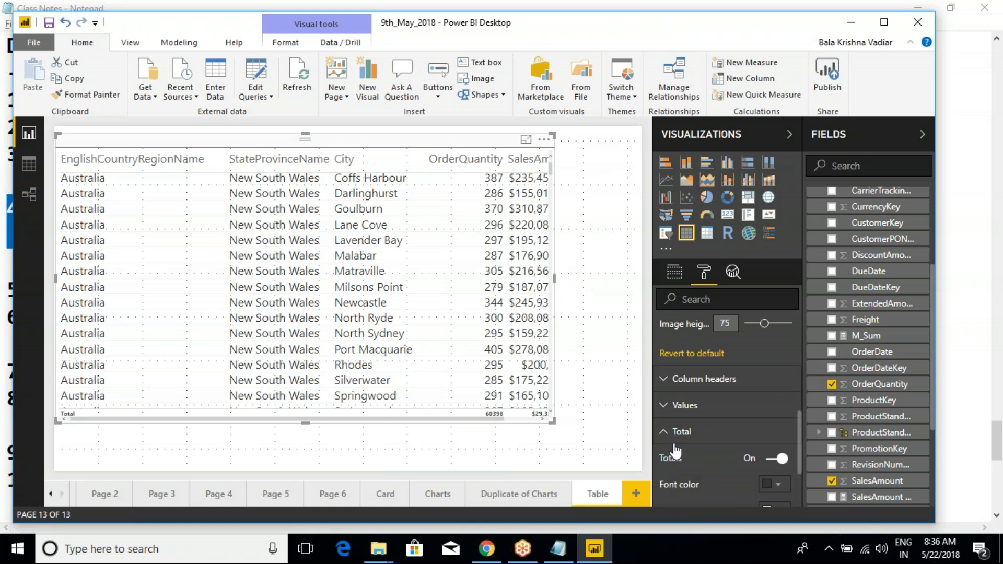
{"action": "scroll", "coordinate": [716, 463], "scroll_direction": "down", "scroll_amount": 4}
{"action": "left_click", "coordinate": [710, 473]}
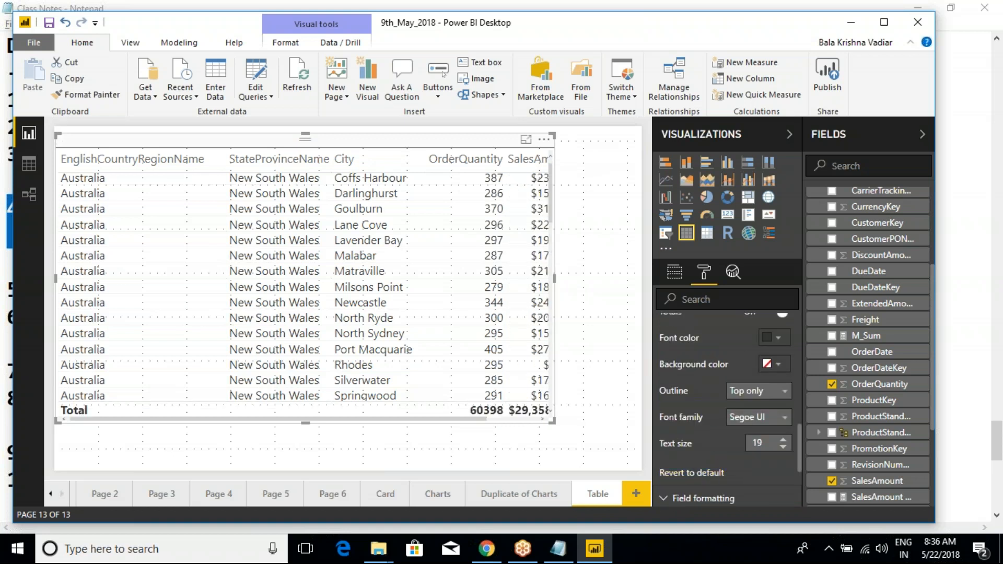
{"action": "scroll", "coordinate": [720, 428], "scroll_direction": "up", "scroll_amount": 4}
{"action": "left_click", "coordinate": [669, 435]}
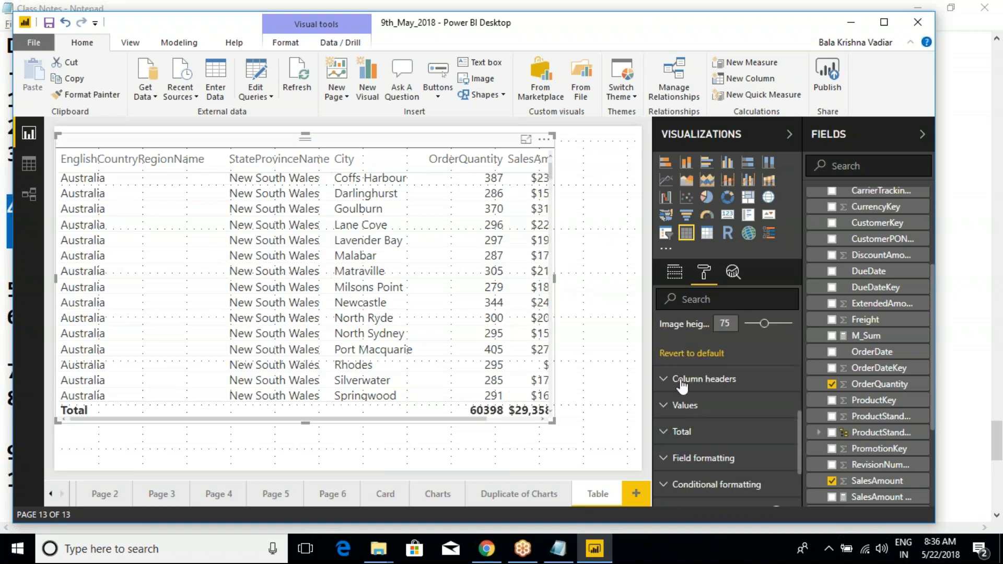
Step: Enlarge the table from its lower-right corner so the full SalesAmount column fits
{"action": "scroll", "coordinate": [707, 420], "scroll_direction": "up", "scroll_amount": 3}
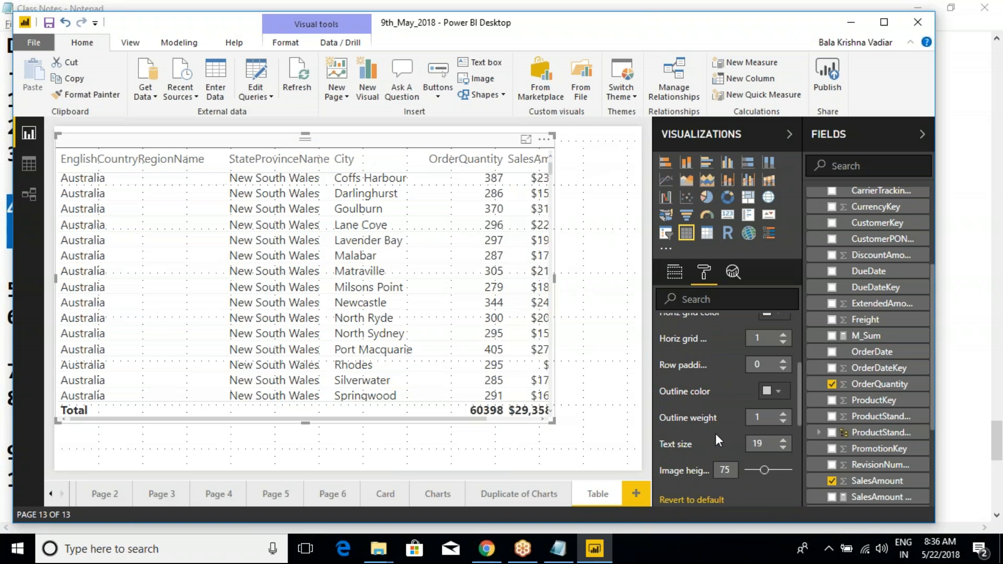
{"action": "scroll", "coordinate": [716, 439], "scroll_direction": "up", "scroll_amount": 3}
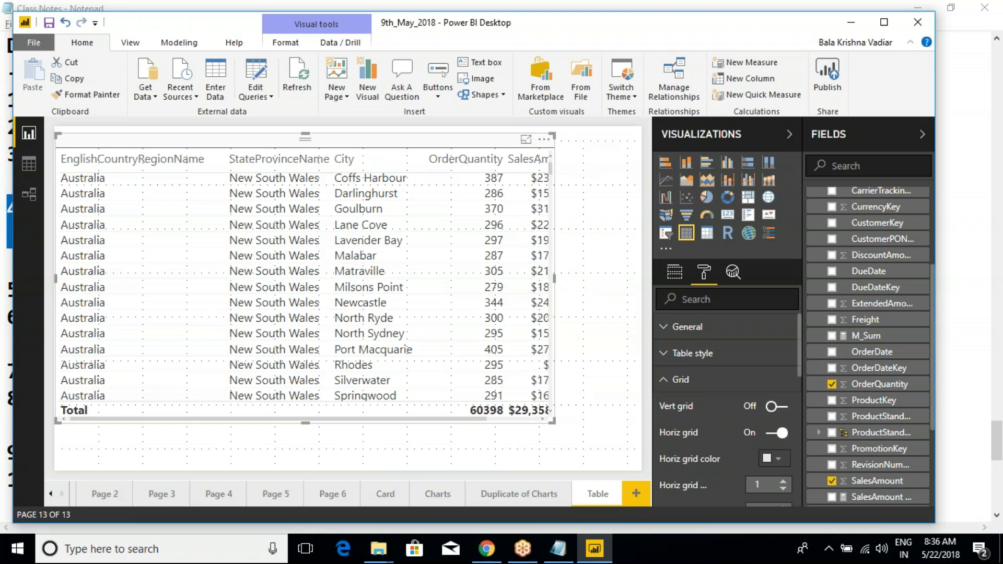
{"action": "left_click_drag", "start_coordinate": [552, 420], "coordinate": [615, 445]}
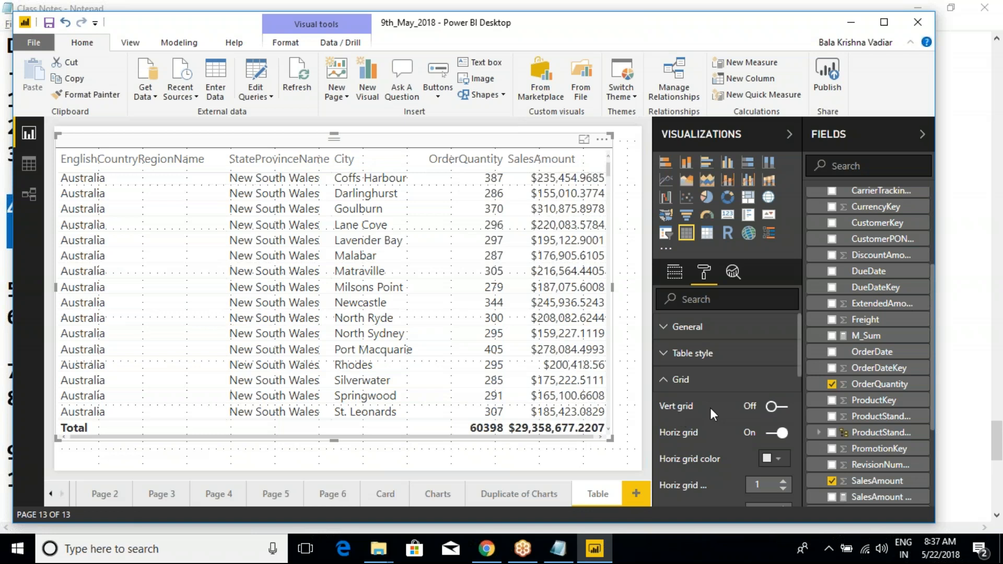
Step: Show the table's vertical gridlines and colour them red
{"action": "left_click", "coordinate": [779, 407]}
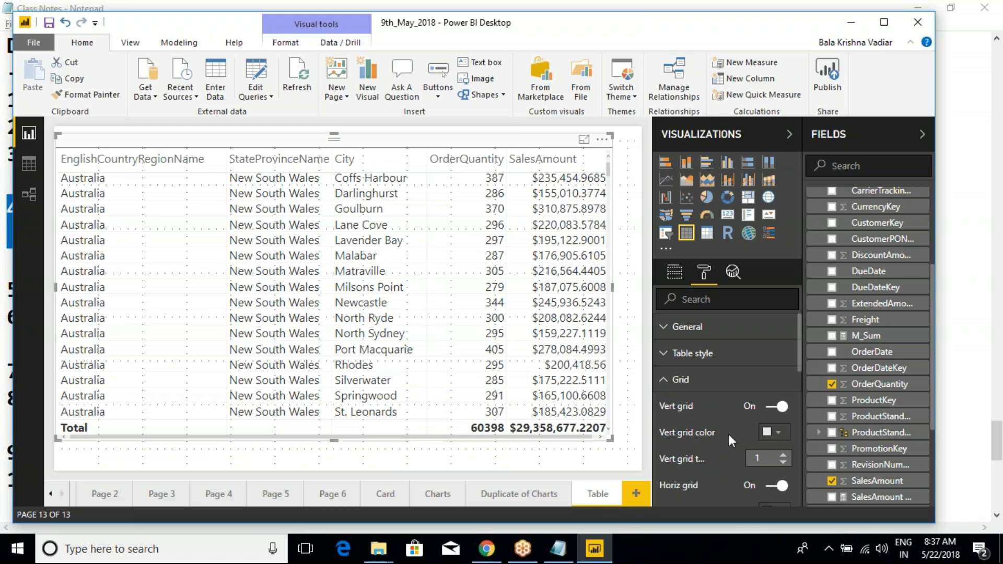
{"action": "left_click", "coordinate": [776, 432]}
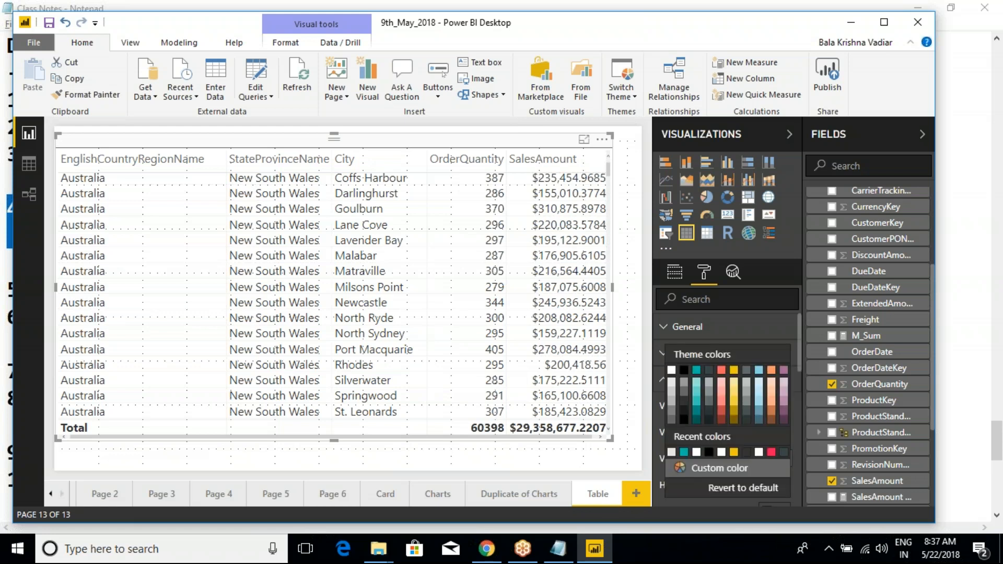
{"action": "left_click", "coordinate": [717, 372]}
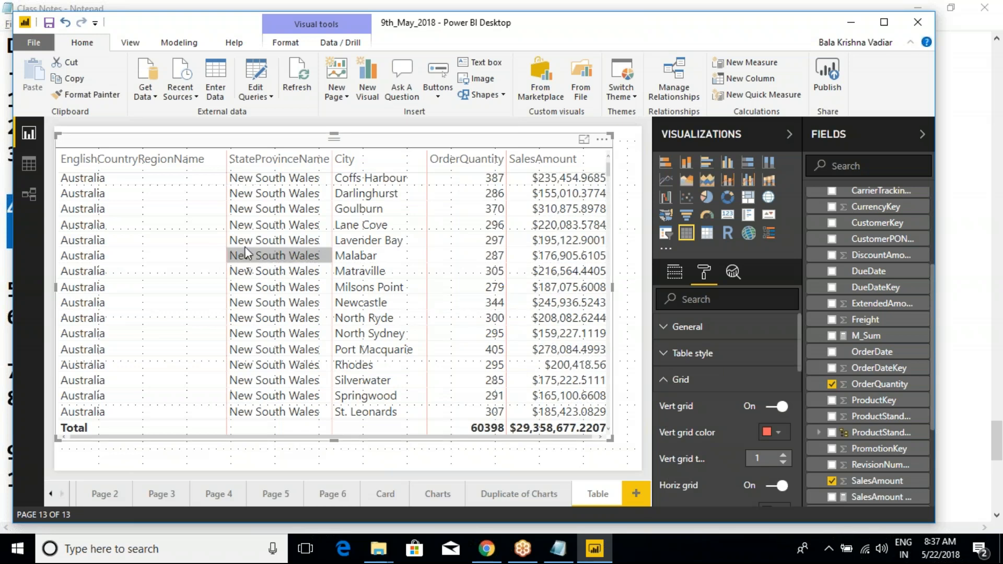
Step: Trace the four vertical gridlines between the table's columns with the screen-drawing pen, and clear the marks
{"action": "key", "text": "ctrl+2"}
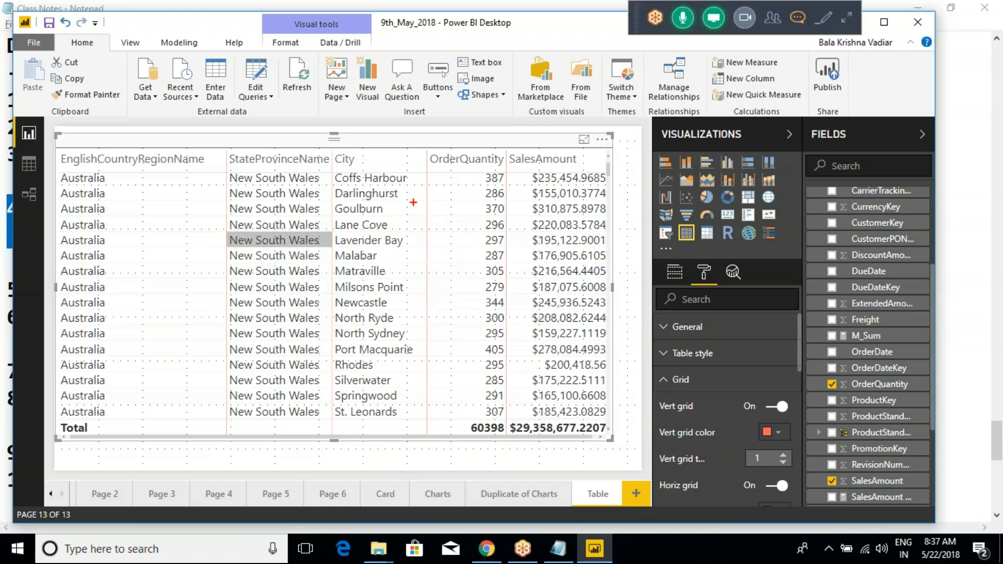
{"action": "left_click_drag", "start_coordinate": [426, 140], "coordinate": [424, 271]}
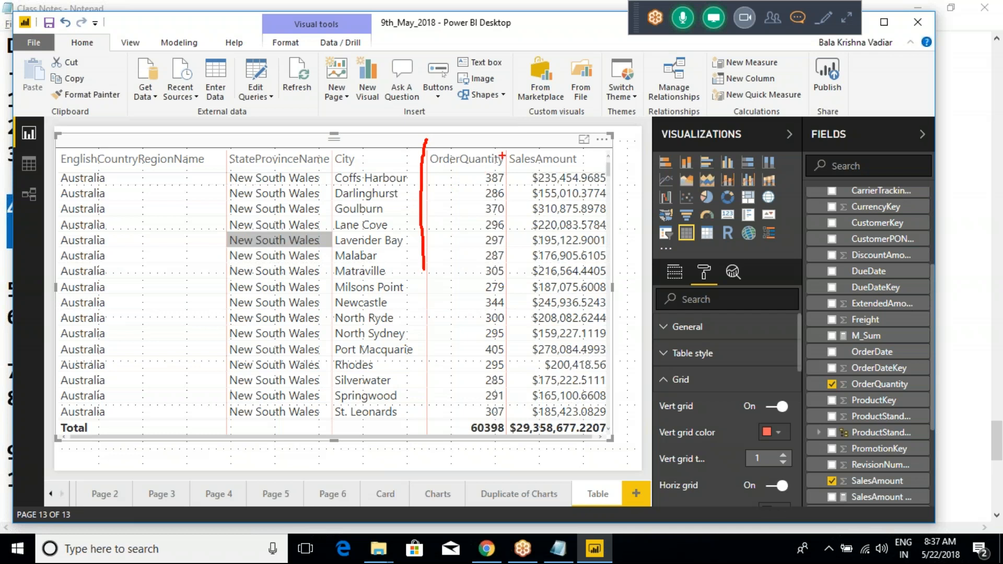
{"action": "left_click_drag", "start_coordinate": [503, 141], "coordinate": [517, 287]}
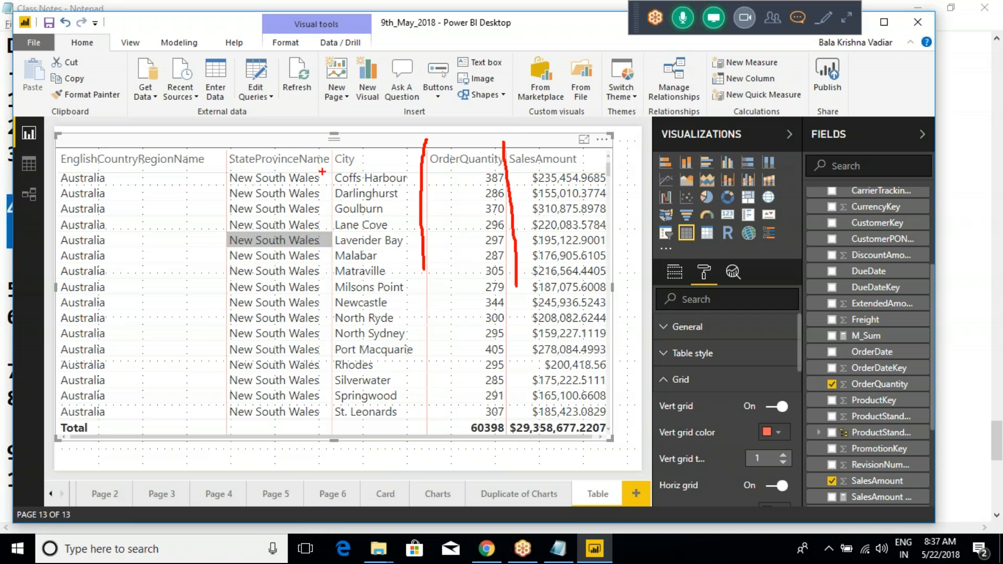
{"action": "left_click_drag", "start_coordinate": [333, 148], "coordinate": [325, 302]}
{"action": "left_click_drag", "start_coordinate": [225, 154], "coordinate": [225, 312]}
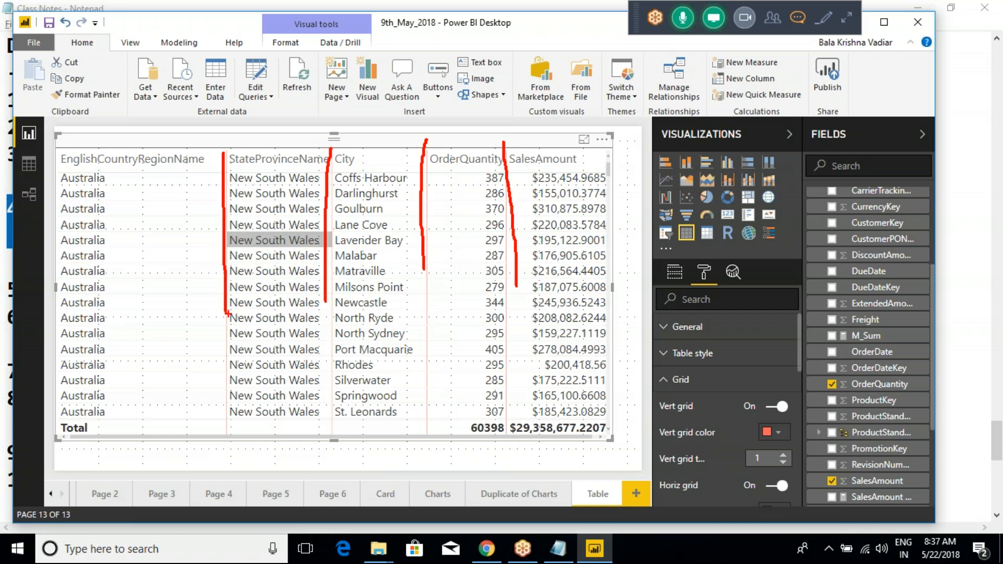
{"action": "key", "text": "Escape"}
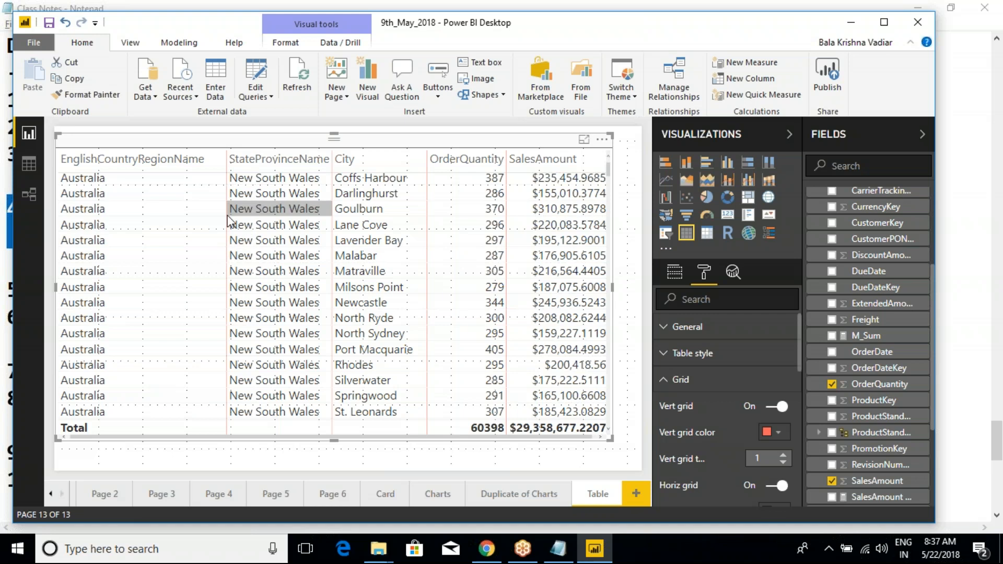
Step: Set the vertical gridline thickness to 3 and turn the vertical gridlines off
{"action": "double_click", "coordinate": [783, 454]}
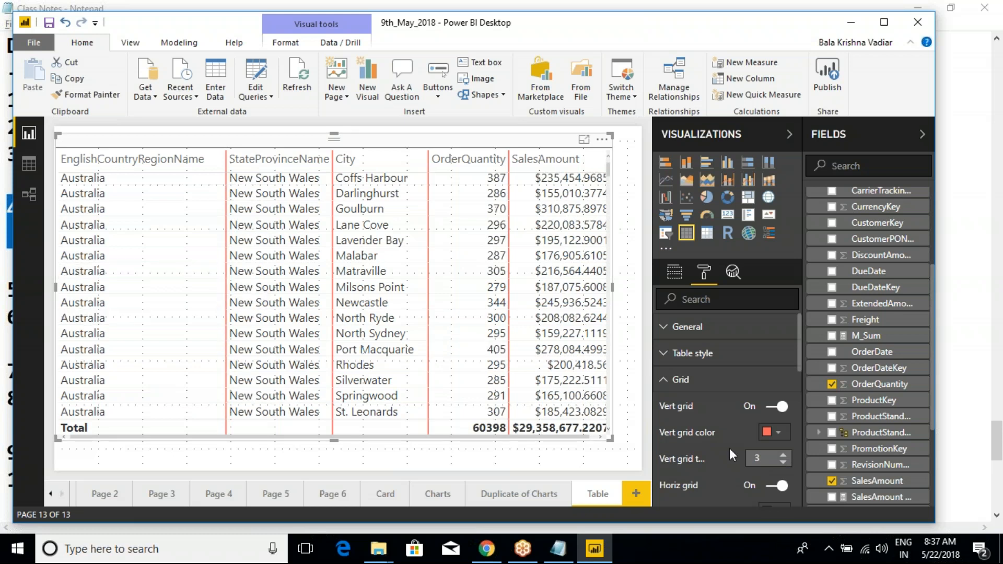
{"action": "left_click", "coordinate": [772, 408]}
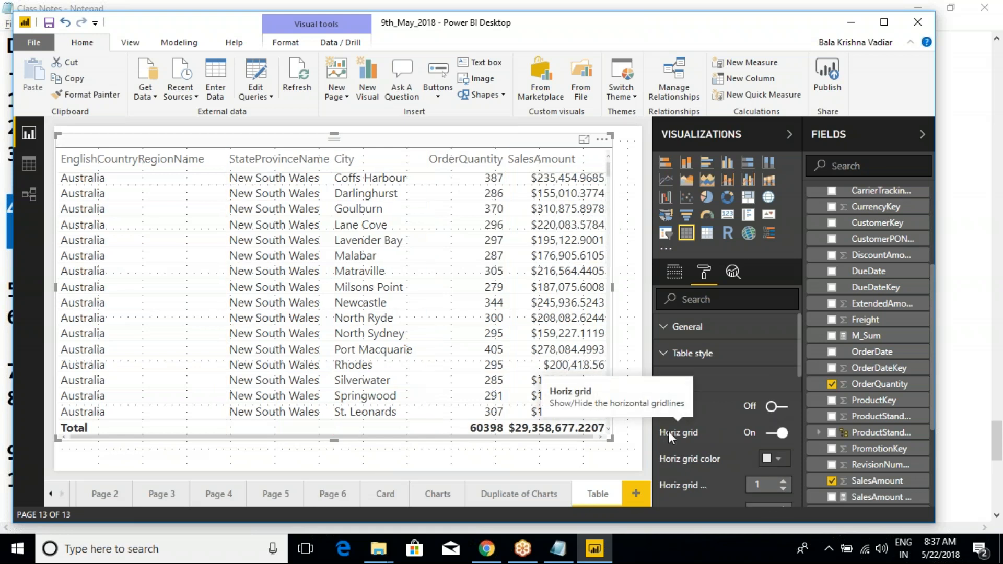
Step: Trace the horizontal gridlines under the first table rows with the screen-drawing pen, and clear the marks
{"action": "key", "text": "ctrl+2"}
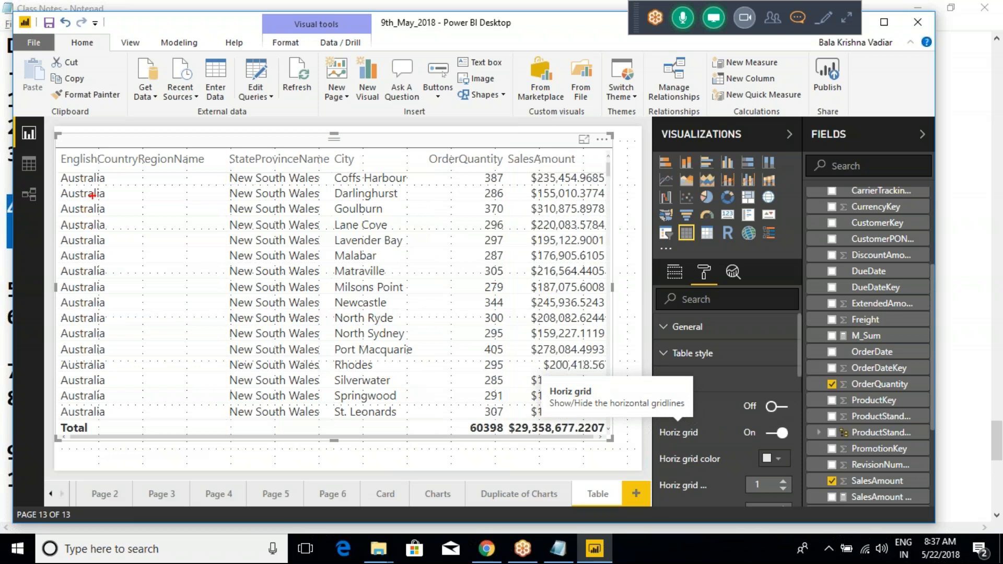
{"action": "left_click_drag", "start_coordinate": [97, 186], "coordinate": [331, 179]}
{"action": "left_click_drag", "start_coordinate": [105, 208], "coordinate": [238, 201]}
{"action": "left_click_drag", "start_coordinate": [122, 227], "coordinate": [234, 227]}
{"action": "key", "text": "Escape"}
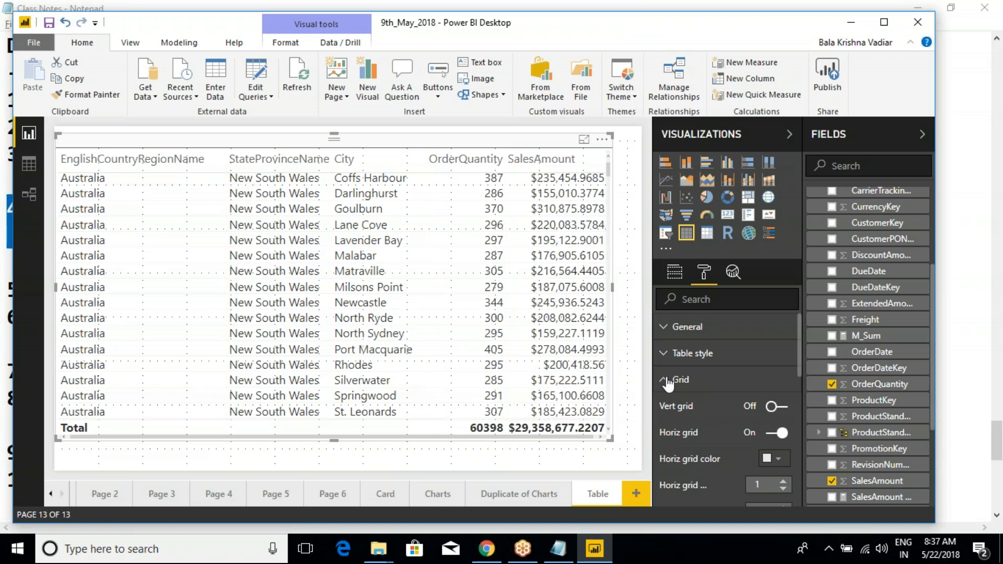
Step: Colour the table's horizontal gridlines red with a thickness of 2, and widen the table slightly
{"action": "left_click", "coordinate": [773, 433]}
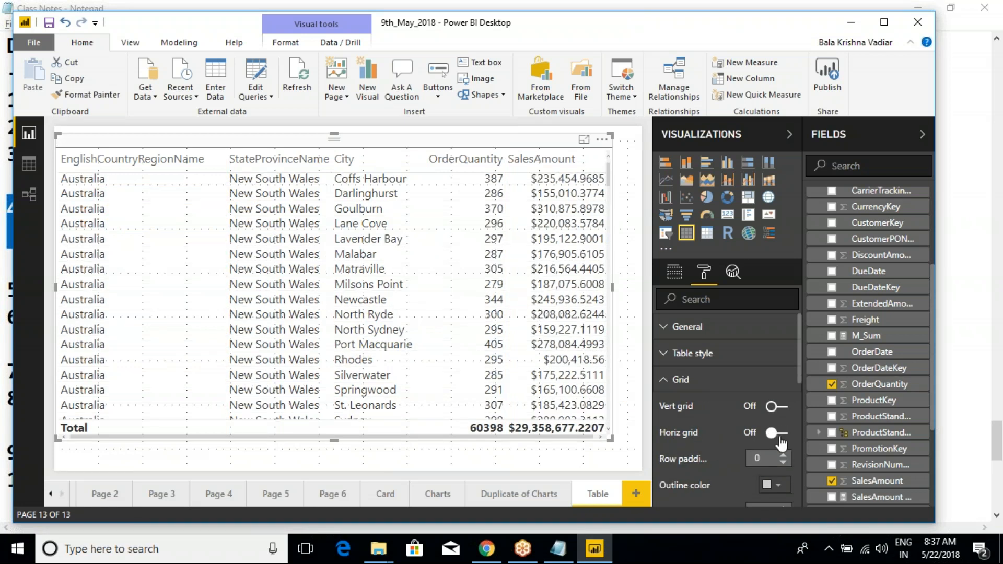
{"action": "left_click", "coordinate": [776, 435]}
{"action": "scroll", "coordinate": [742, 459], "scroll_direction": "down", "scroll_amount": 3}
{"action": "left_click", "coordinate": [779, 391]}
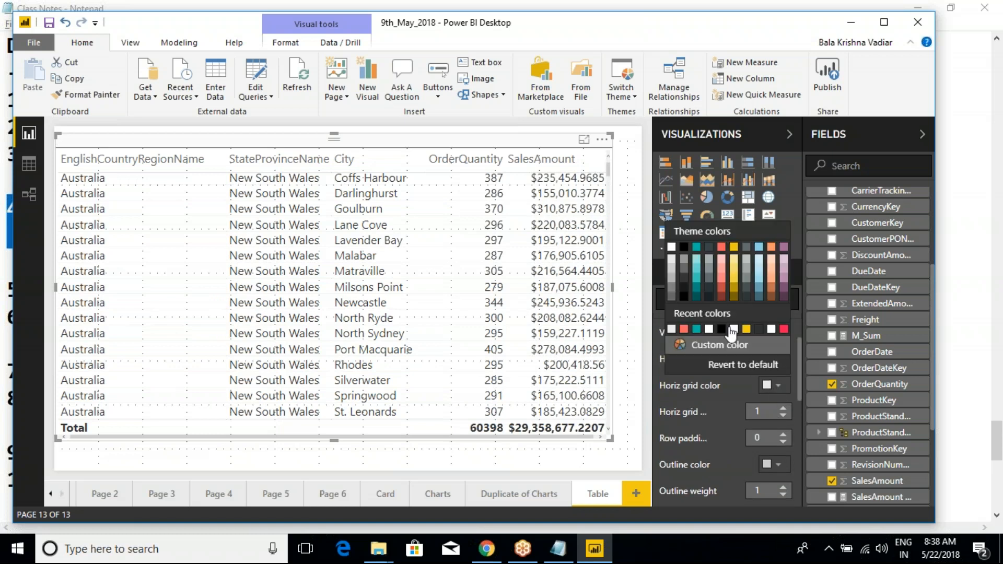
{"action": "left_click", "coordinate": [692, 329]}
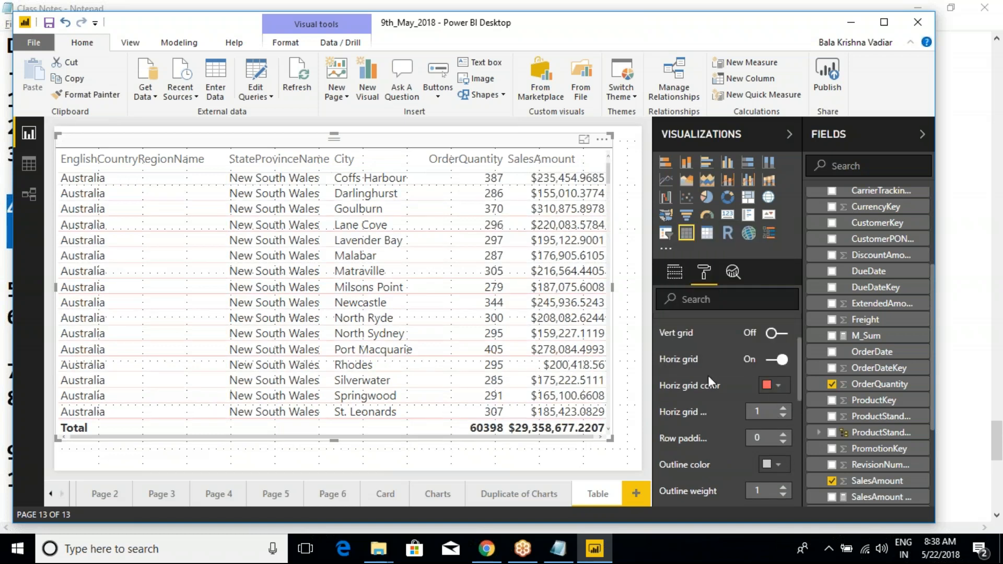
{"action": "left_click", "coordinate": [784, 408]}
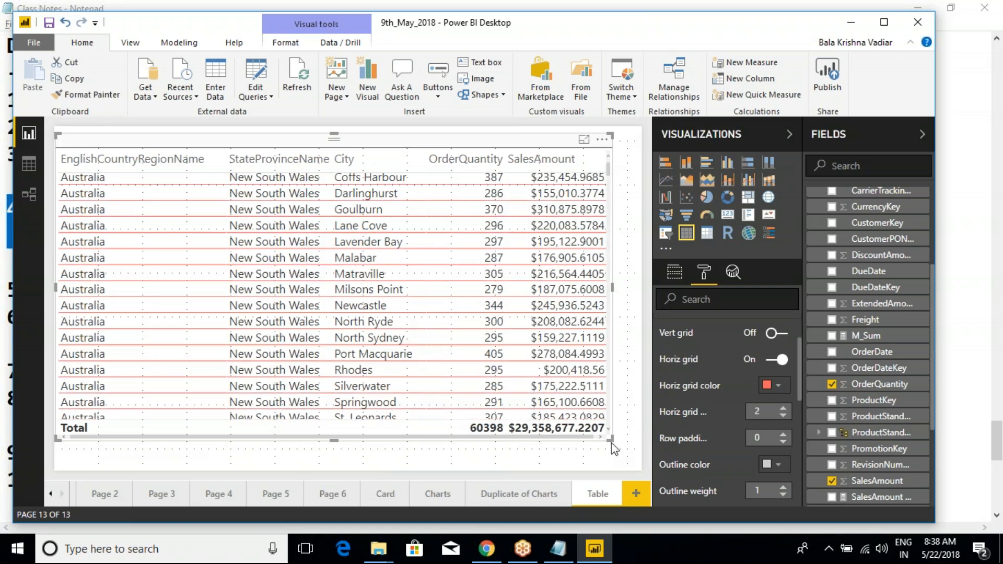
{"action": "left_click_drag", "start_coordinate": [611, 440], "coordinate": [619, 440]}
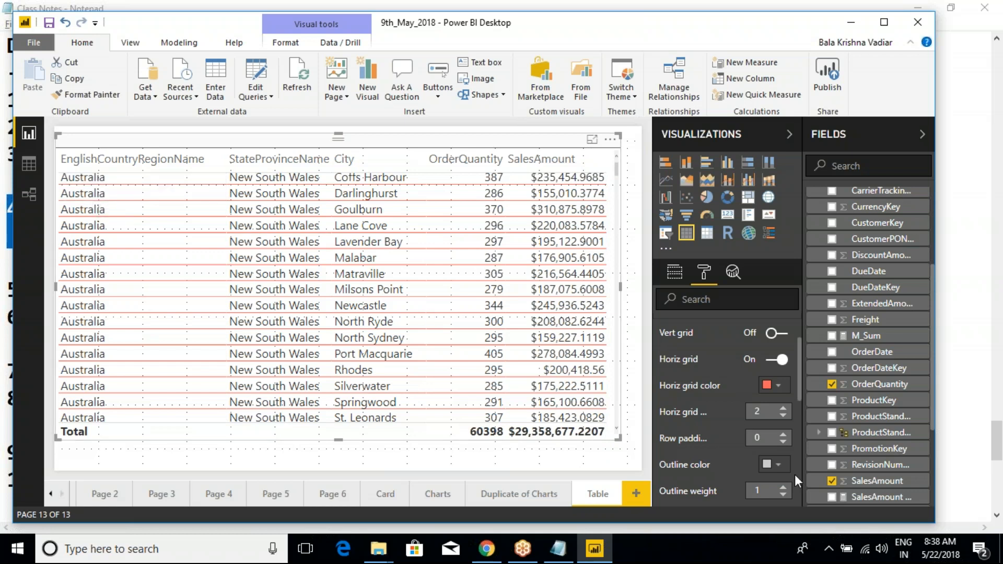
Step: Increase the table's row padding to 8 and return to the first row to compare the spacing
{"action": "left_click", "coordinate": [784, 435]}
{"action": "left_click", "coordinate": [784, 435]}
{"action": "left_click", "coordinate": [783, 435]}
{"action": "left_click", "coordinate": [783, 435]}
{"action": "left_click", "coordinate": [783, 435]}
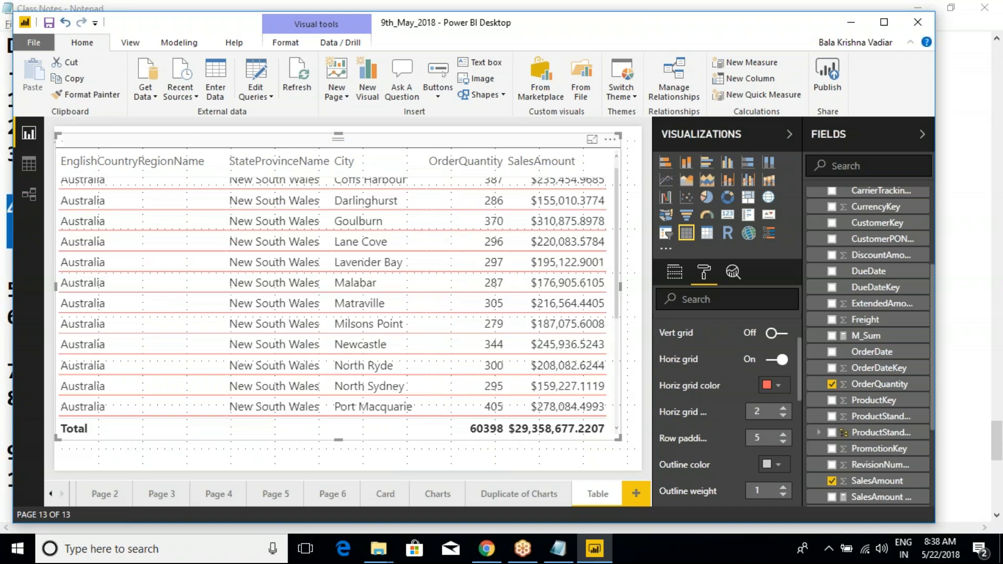
{"action": "left_click", "coordinate": [784, 435]}
{"action": "left_click", "coordinate": [784, 435]}
{"action": "left_click", "coordinate": [783, 435]}
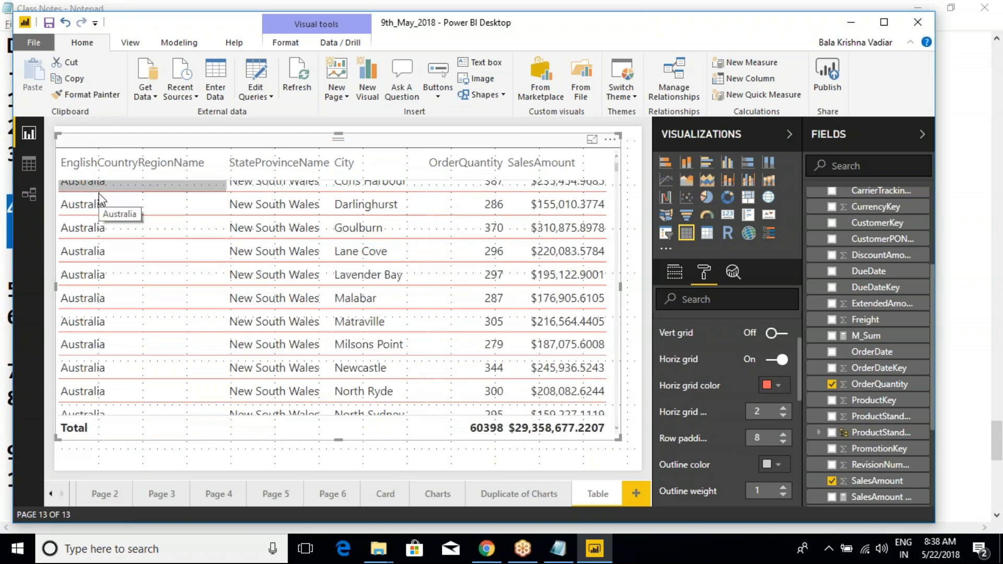
{"action": "scroll", "coordinate": [450, 232], "scroll_direction": "up", "scroll_amount": 1}
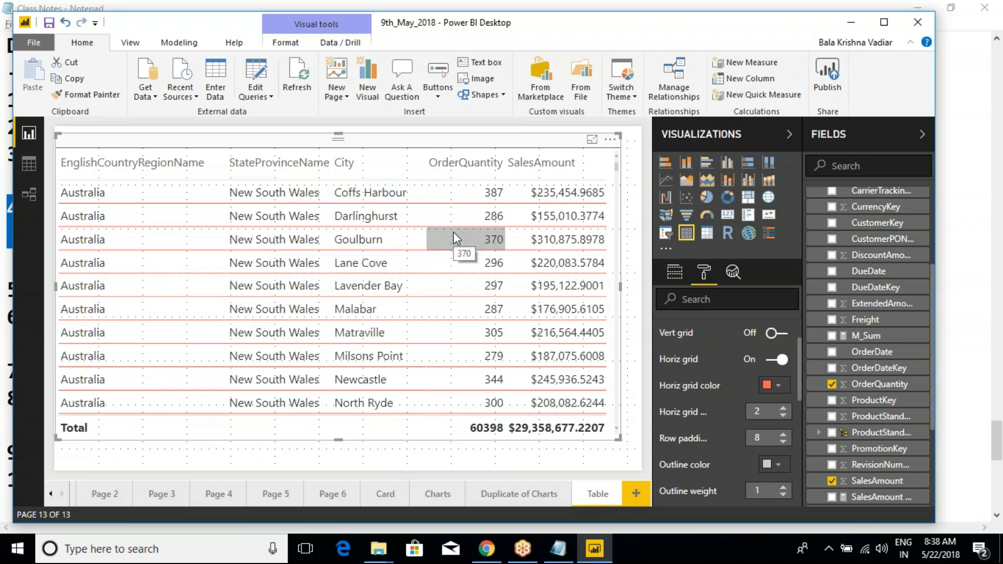
Step: Box the Coffs Harbour and Darlinghurst cells and the gap between them to illustrate row padding, clearing the marks
{"action": "key", "text": "ctrl+2"}
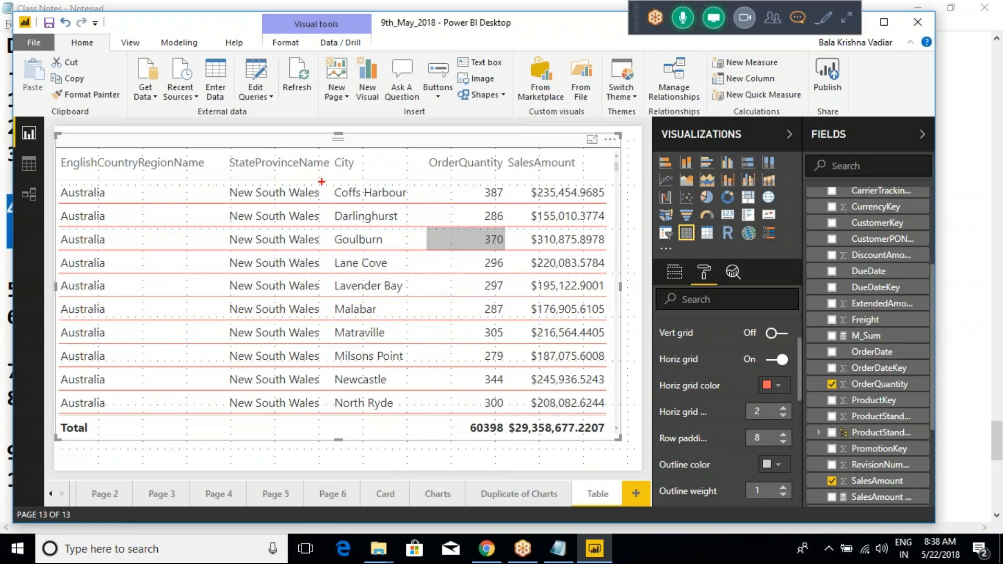
{"action": "mouse_move", "coordinate": [320, 179]}
{"action": "left_mouse_down"}
{"action": "mouse_move", "coordinate": [341, 197]}
{"action": "mouse_move", "coordinate": [421, 203]}
{"action": "left_mouse_up"}
{"action": "left_click_drag", "start_coordinate": [322, 205], "coordinate": [421, 228]}
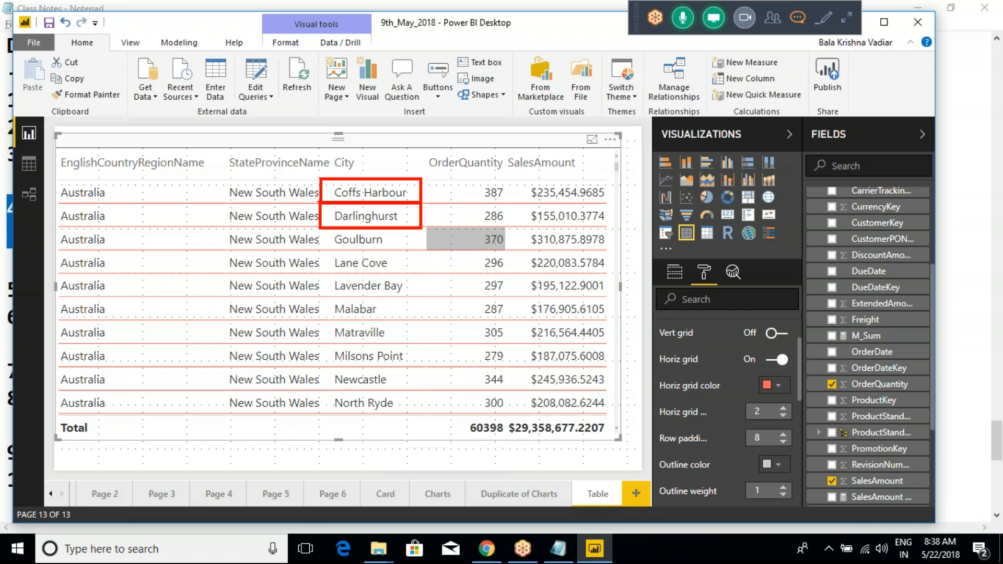
{"action": "key", "text": "Escape"}
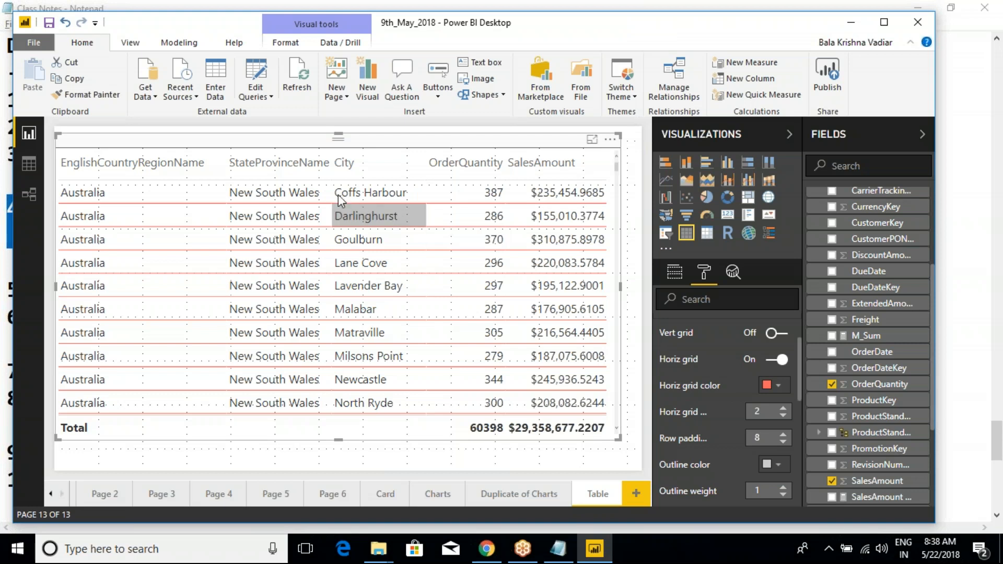
{"action": "key", "text": "ctrl+2"}
{"action": "mouse_move", "coordinate": [328, 196]}
{"action": "left_mouse_down"}
{"action": "mouse_move", "coordinate": [424, 216]}
{"action": "mouse_move", "coordinate": [411, 215]}
{"action": "left_mouse_up"}
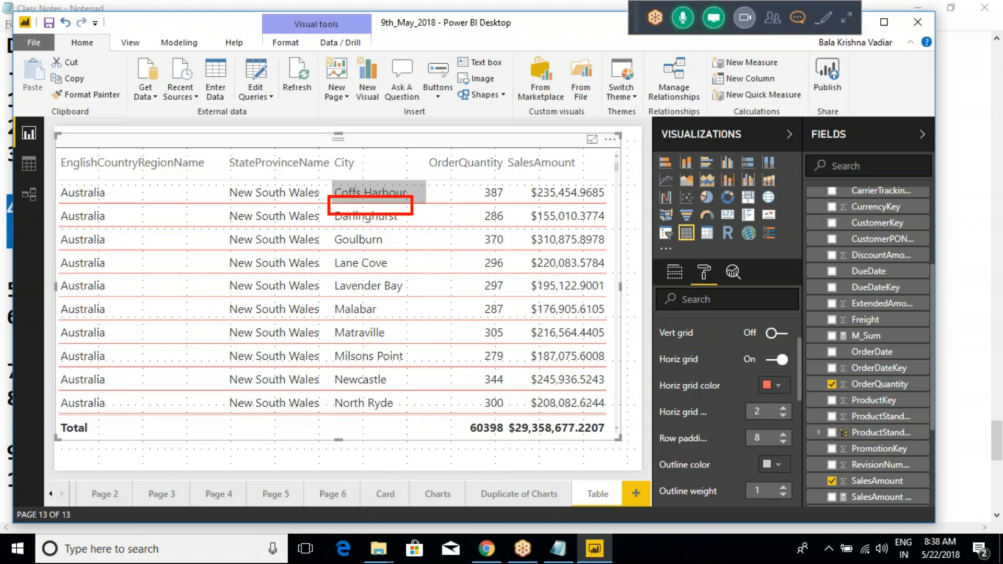
{"action": "key", "text": "Escape"}
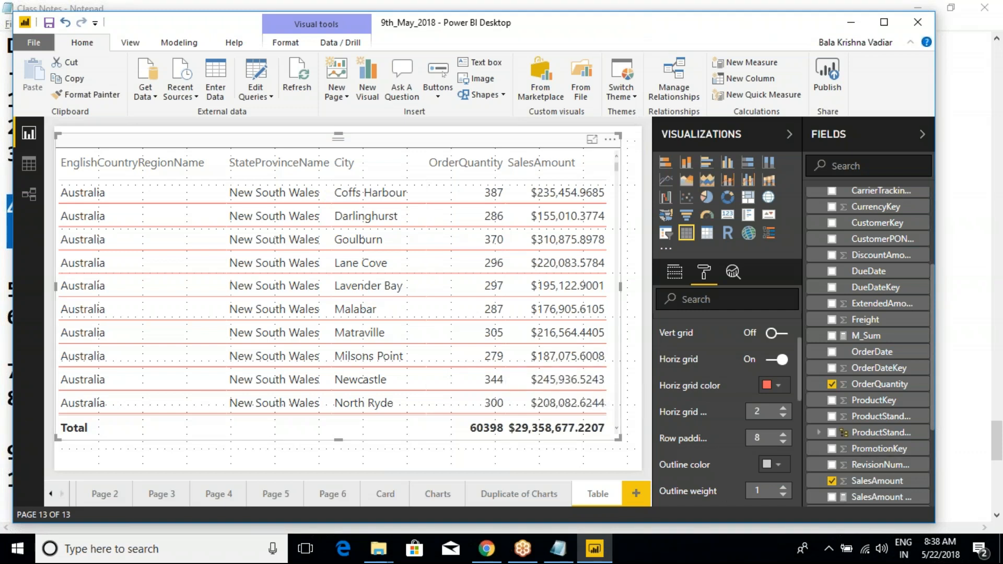
Step: Reduce the table's row padding to 0 and turn off the horizontal gridlines
{"action": "left_click", "coordinate": [783, 443]}
{"action": "left_click", "coordinate": [783, 443]}
{"action": "left_click", "coordinate": [783, 443]}
{"action": "left_click", "coordinate": [783, 442]}
{"action": "left_click", "coordinate": [783, 443]}
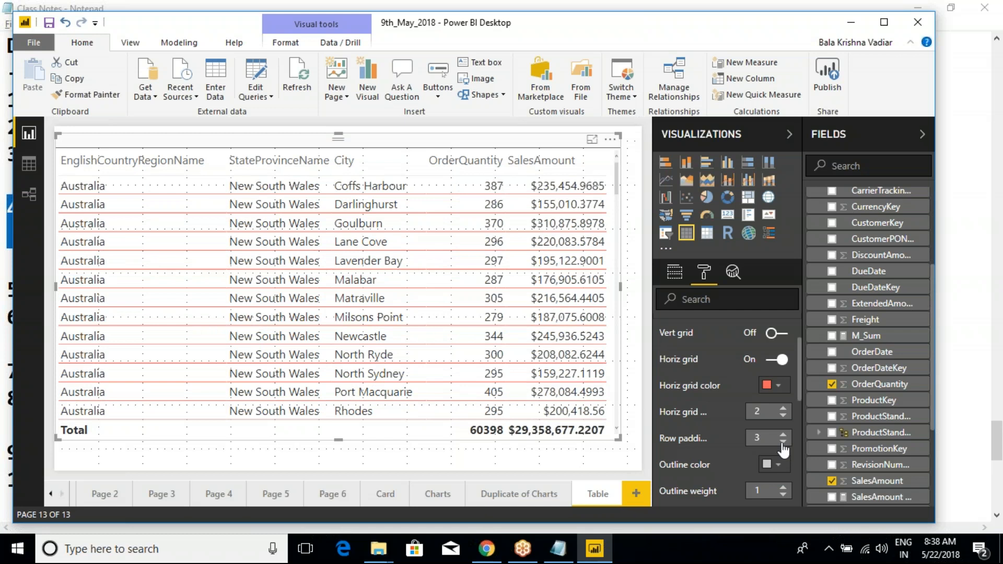
{"action": "left_click", "coordinate": [783, 442]}
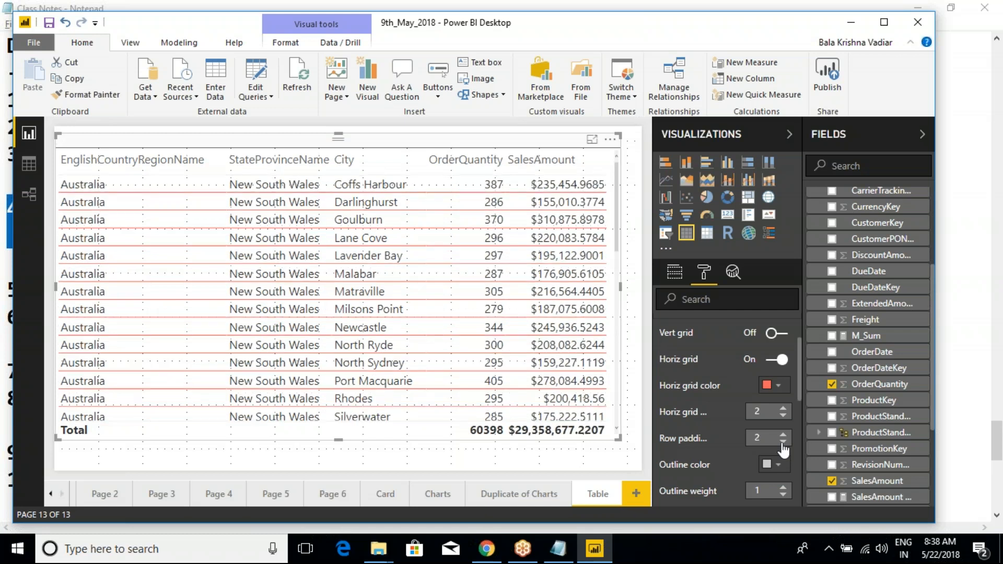
{"action": "left_click", "coordinate": [783, 442]}
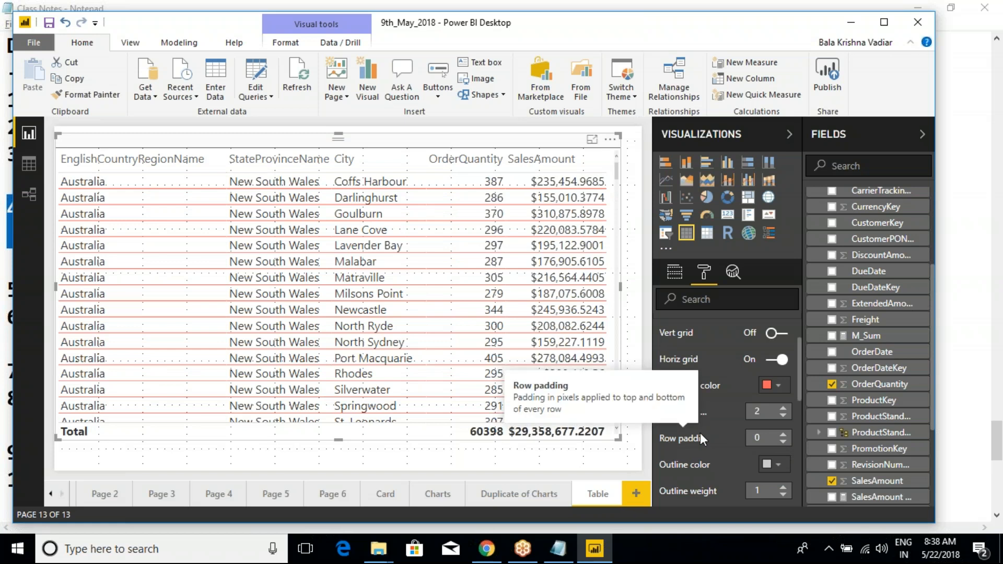
{"action": "left_click", "coordinate": [769, 359]}
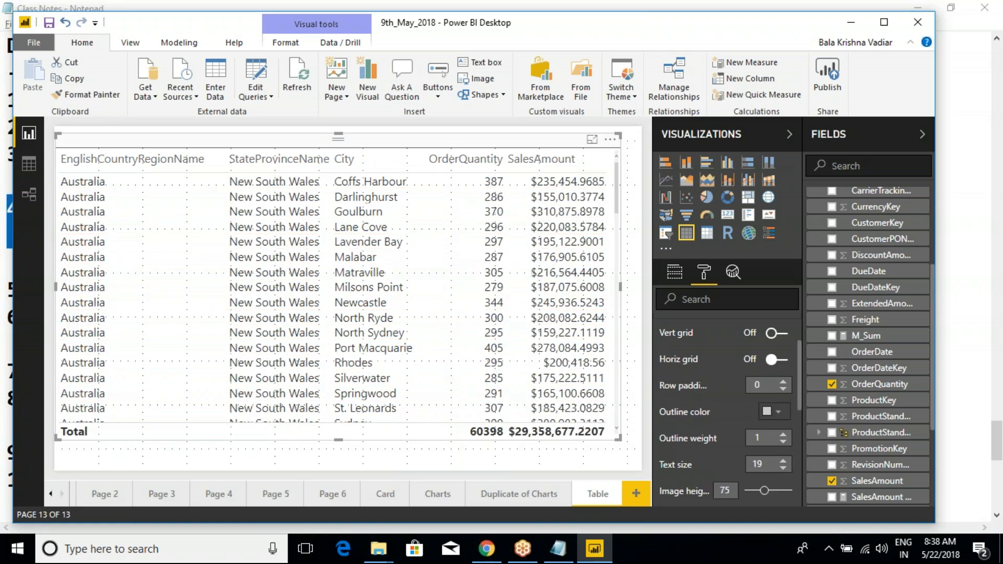
Step: Turn on both the vertical and the horizontal grid lines of the table visual
{"action": "scroll", "coordinate": [716, 350], "scroll_direction": "up", "scroll_amount": 3}
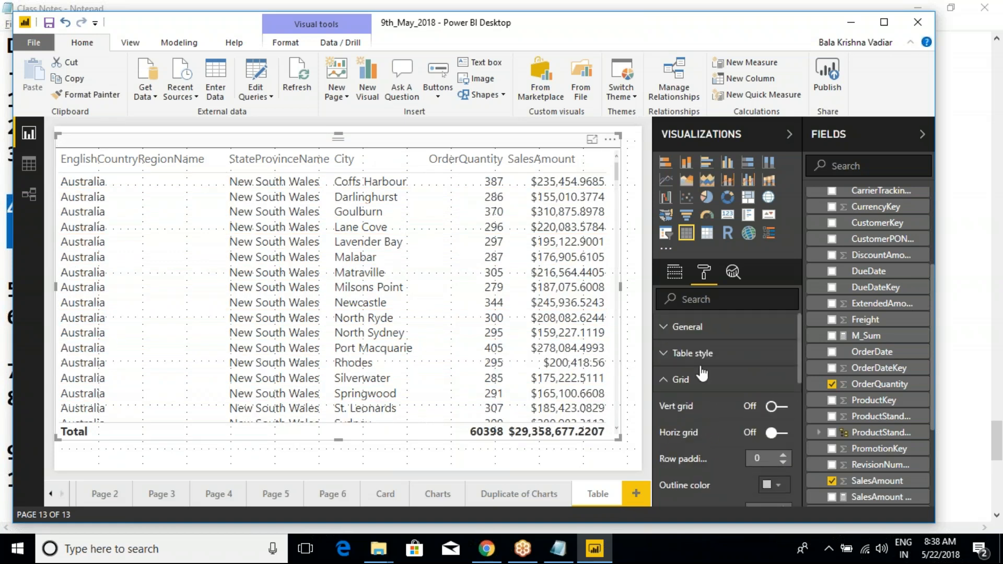
{"action": "left_click", "coordinate": [783, 434]}
{"action": "left_click", "coordinate": [781, 408]}
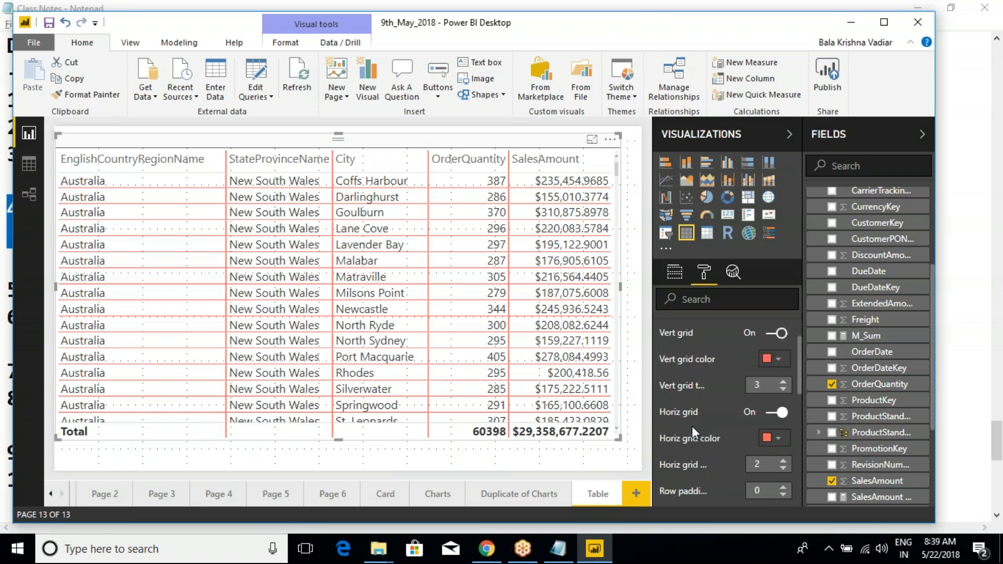
{"action": "scroll", "coordinate": [691, 470], "scroll_direction": "down", "scroll_amount": 3}
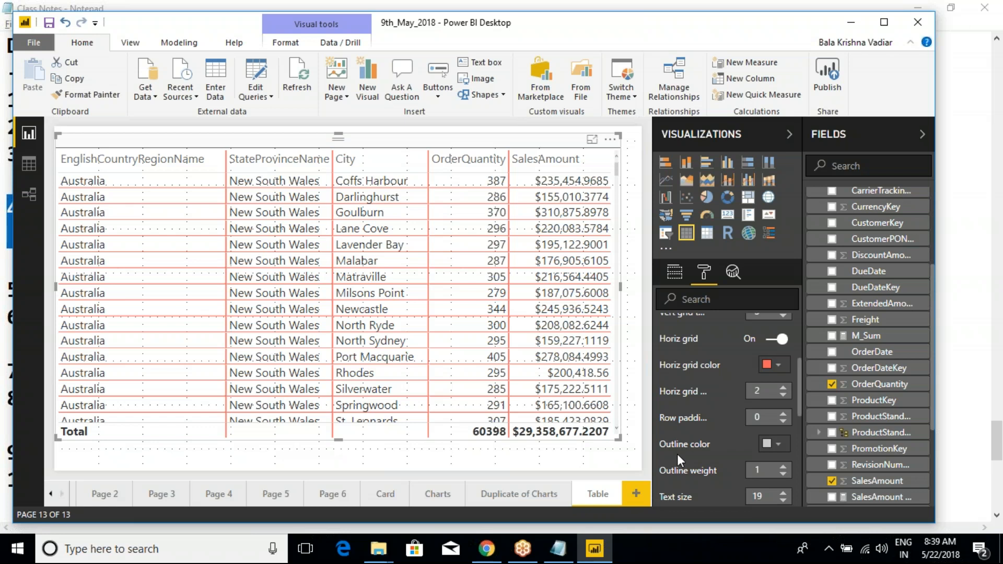
{"action": "key", "text": "ctrl+2"}
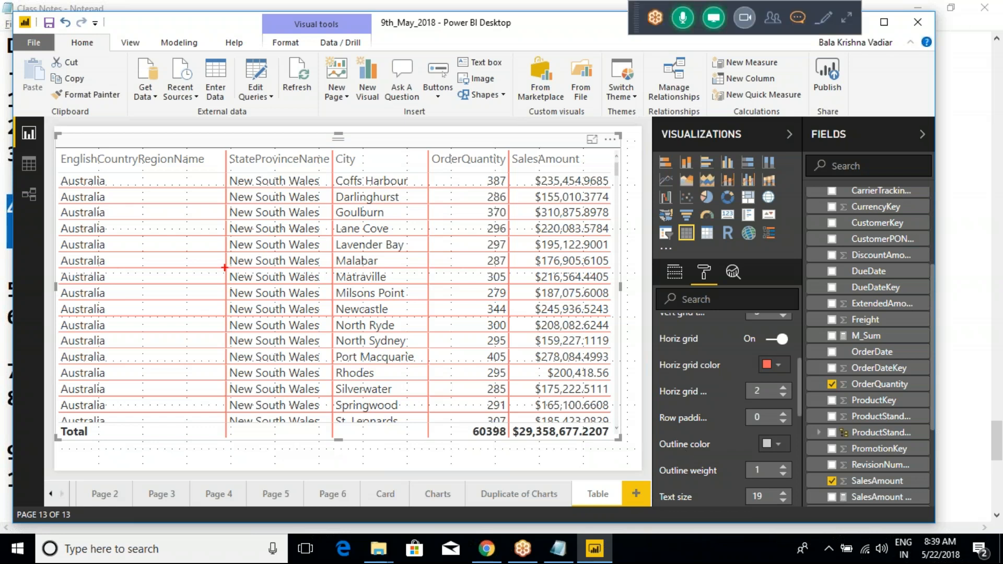
{"action": "mouse_move", "coordinate": [50, 131]}
{"action": "left_mouse_down"}
{"action": "mouse_move", "coordinate": [209, 351]}
{"action": "mouse_move", "coordinate": [486, 423]}
{"action": "mouse_move", "coordinate": [622, 444]}
{"action": "left_mouse_up"}
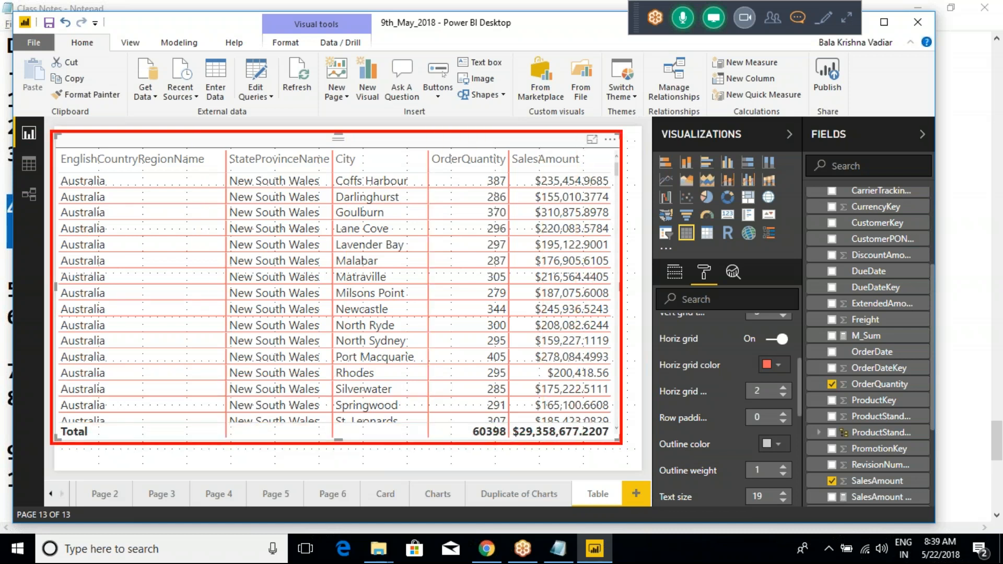
{"action": "key", "text": "Escape"}
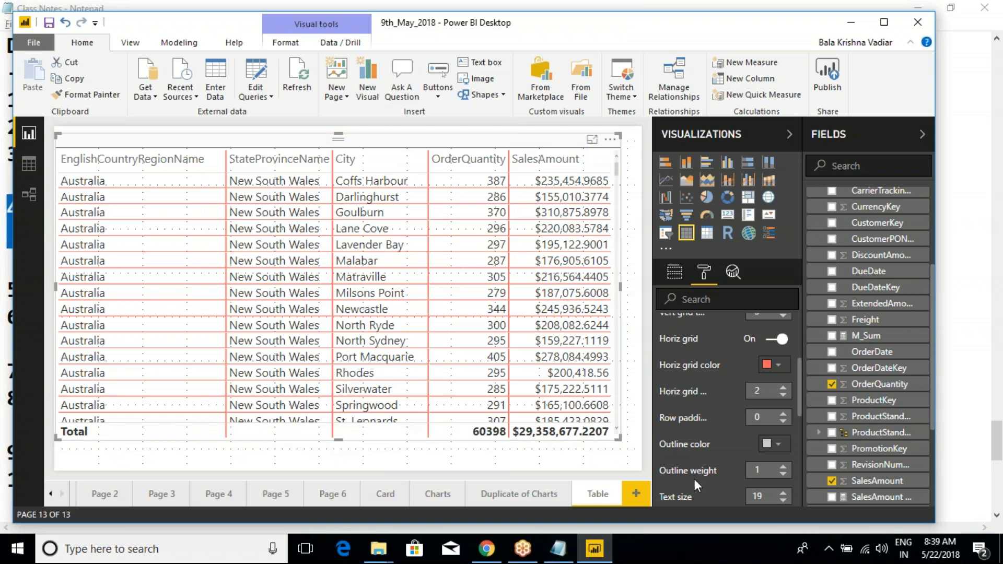
Step: Set the table grid's outline color to yellow and its outline weight to 6
{"action": "left_click", "coordinate": [763, 445]}
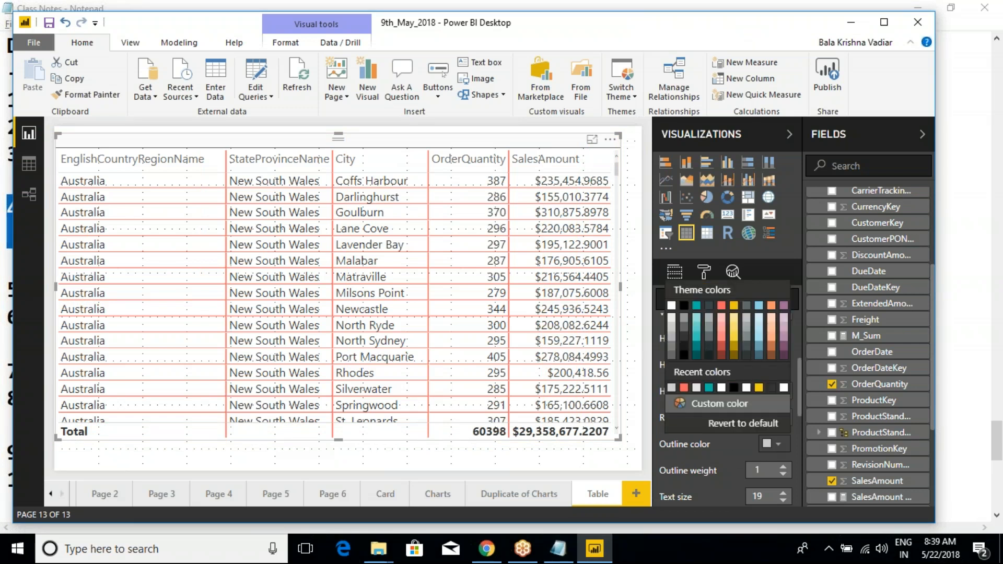
{"action": "left_click", "coordinate": [760, 388]}
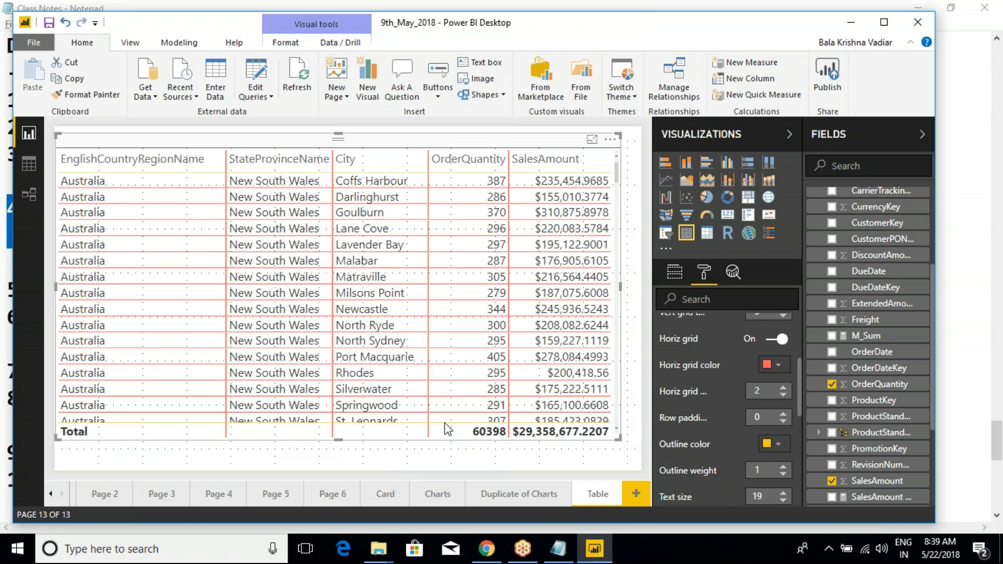
{"action": "left_click", "coordinate": [783, 467]}
{"action": "left_click", "coordinate": [783, 467]}
{"action": "left_click", "coordinate": [783, 467]}
{"action": "left_click", "coordinate": [783, 467]}
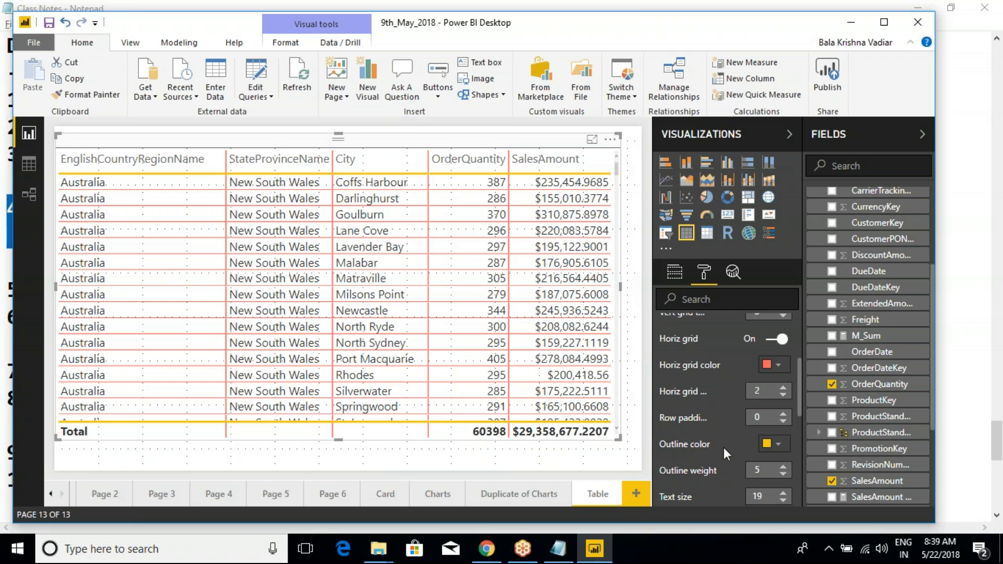
{"action": "scroll", "coordinate": [724, 464], "scroll_direction": "down", "scroll_amount": 2}
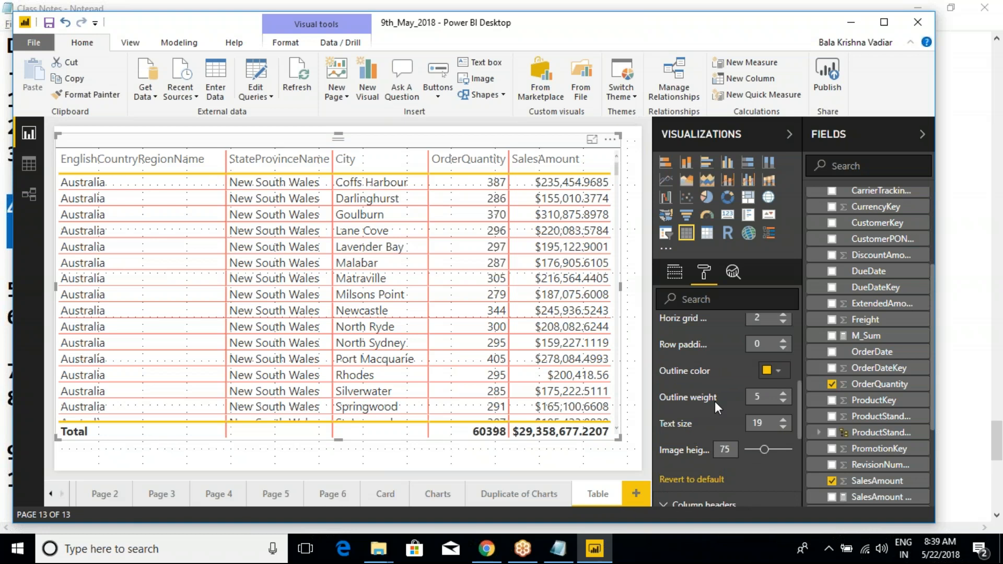
{"action": "left_click", "coordinate": [783, 393]}
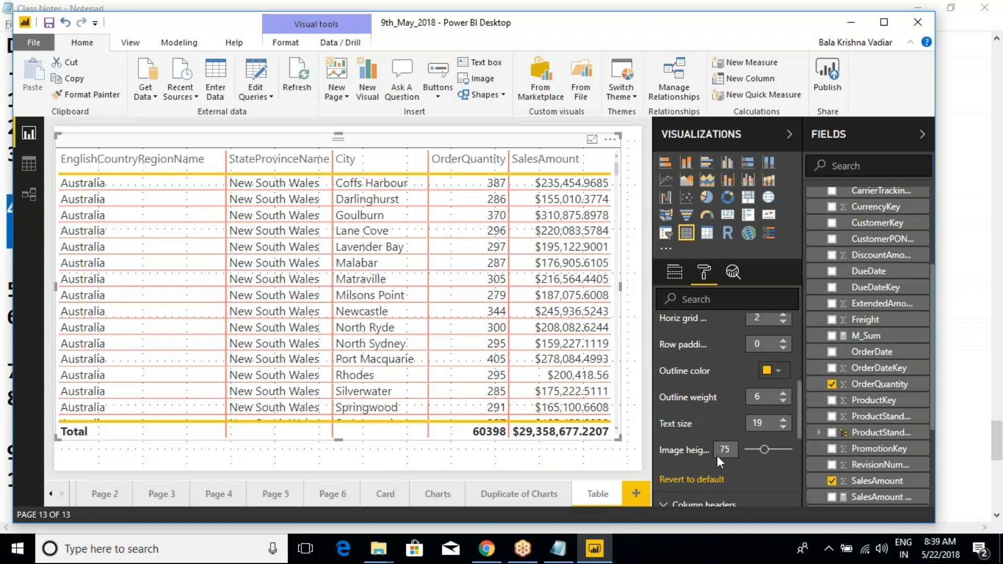
Step: Set the table grid's image height to 50 and collapse the Grid settings
{"action": "left_click_drag", "start_coordinate": [767, 457], "coordinate": [758, 460]}
{"action": "mouse_move", "coordinate": [758, 454]}
{"action": "left_mouse_down"}
{"action": "mouse_move", "coordinate": [787, 449]}
{"action": "mouse_move", "coordinate": [769, 449]}
{"action": "left_mouse_up"}
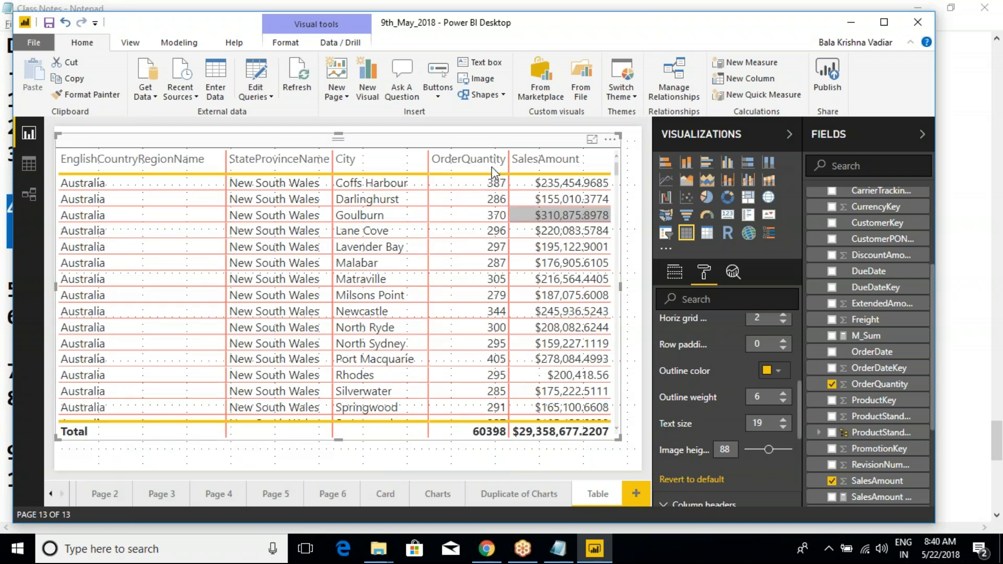
{"action": "left_click_drag", "start_coordinate": [768, 450], "coordinate": [749, 449]}
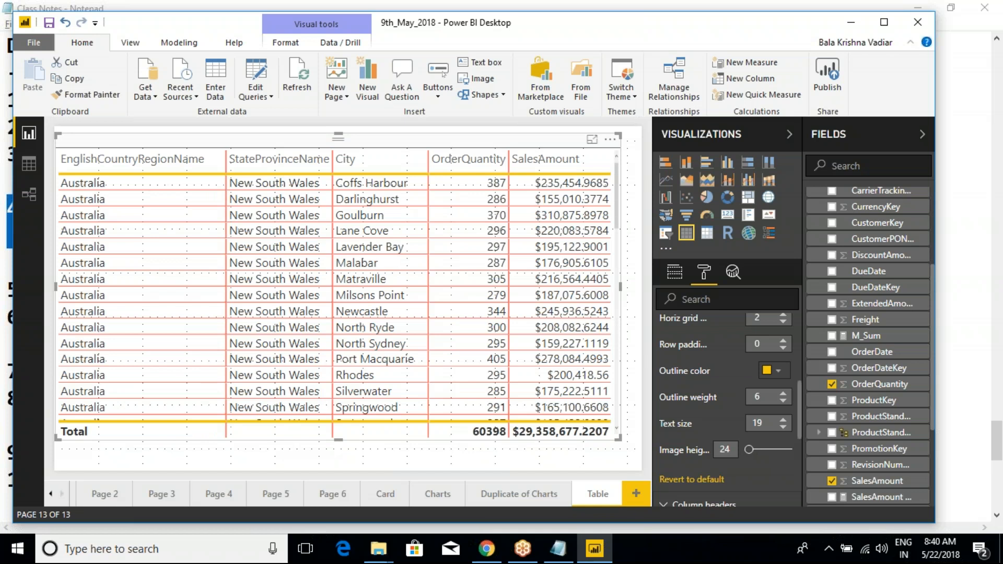
{"action": "left_click_drag", "start_coordinate": [750, 454], "coordinate": [756, 453]}
{"action": "mouse_move", "coordinate": [756, 455]}
{"action": "left_mouse_down"}
{"action": "mouse_move", "coordinate": [786, 453]}
{"action": "mouse_move", "coordinate": [762, 452]}
{"action": "left_mouse_up"}
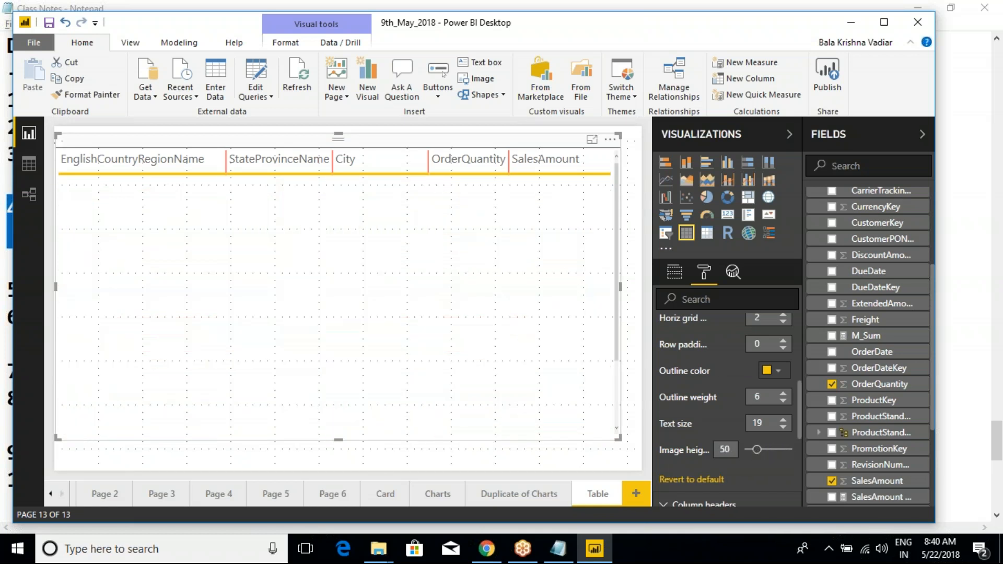
{"action": "scroll", "coordinate": [710, 425], "scroll_direction": "up", "scroll_amount": 5}
{"action": "scroll", "coordinate": [691, 407], "scroll_direction": "up", "scroll_amount": 2}
{"action": "left_click", "coordinate": [663, 380]}
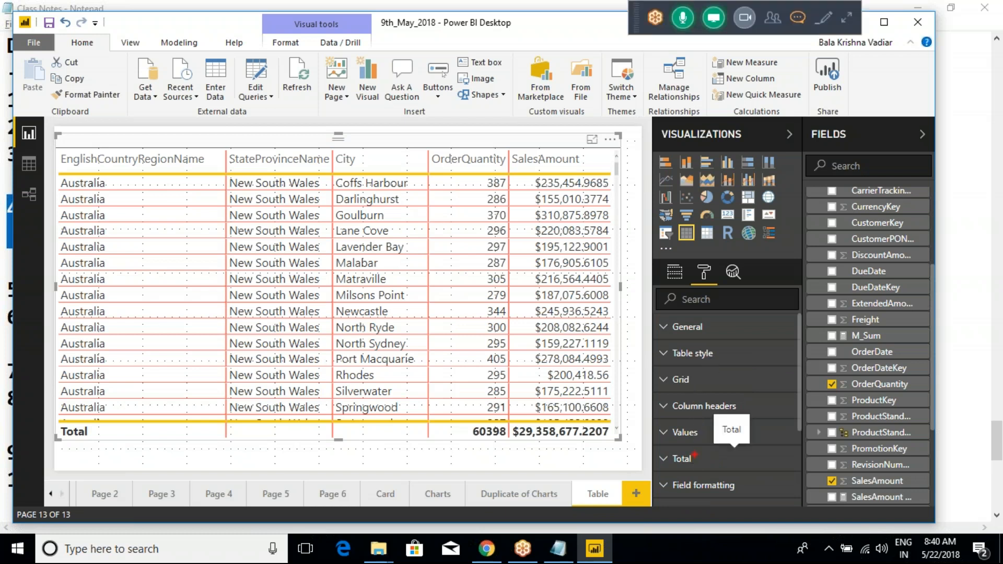
{"action": "mouse_move", "coordinate": [724, 464]}
{"action": "left_mouse_down"}
{"action": "mouse_move", "coordinate": [653, 373]}
{"action": "mouse_move", "coordinate": [634, 321]}
{"action": "left_mouse_up"}
{"action": "key", "text": "Escape"}
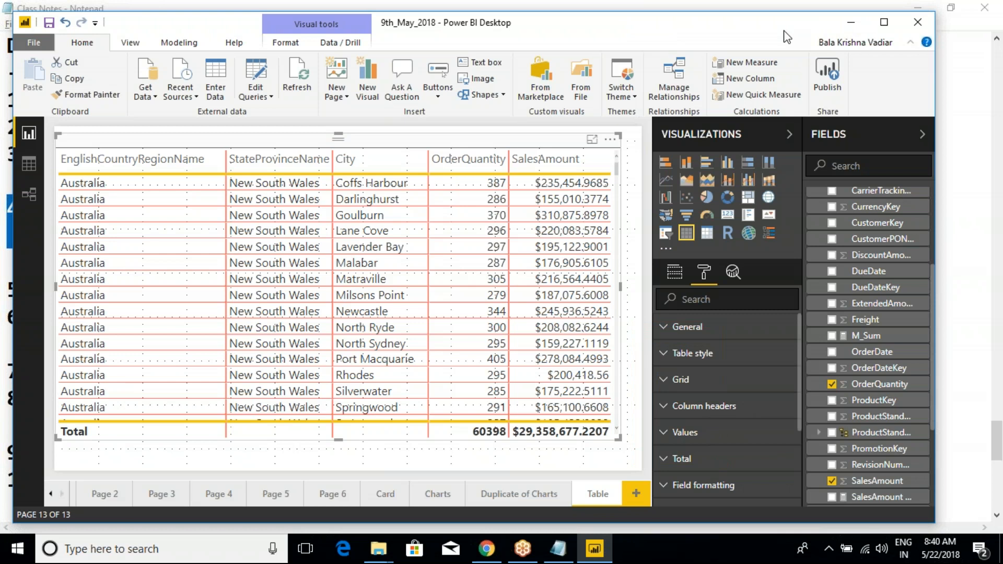
{"action": "key", "text": "alt+Tab"}
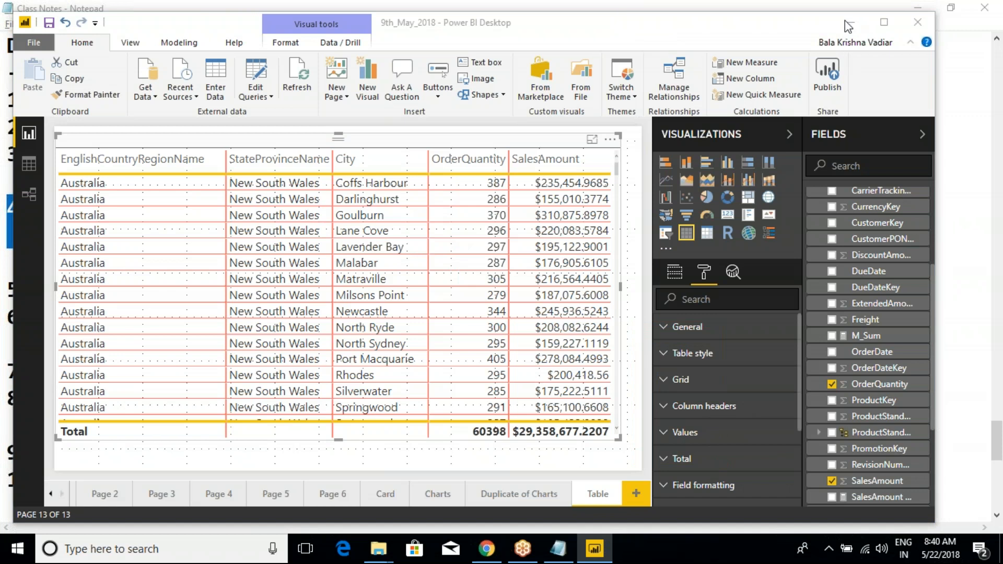
{"action": "left_click", "coordinate": [650, 343]}
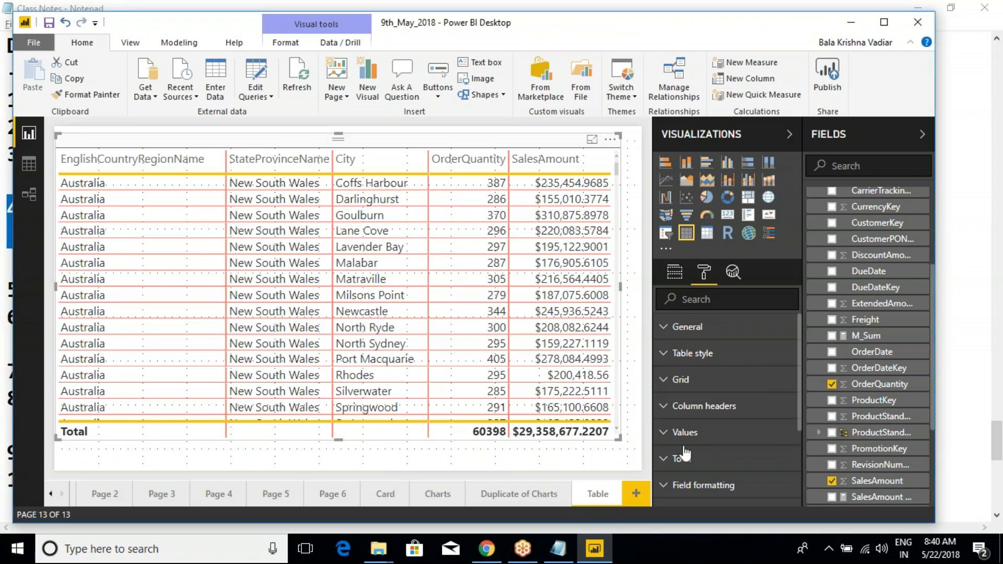
{"action": "left_click", "coordinate": [926, 19]}
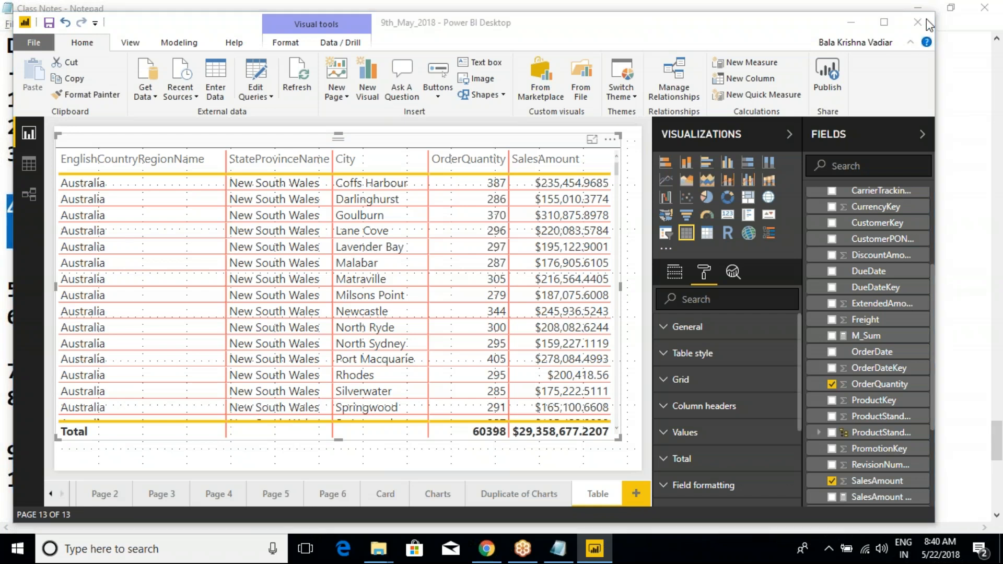
{"action": "left_click", "coordinate": [926, 19]}
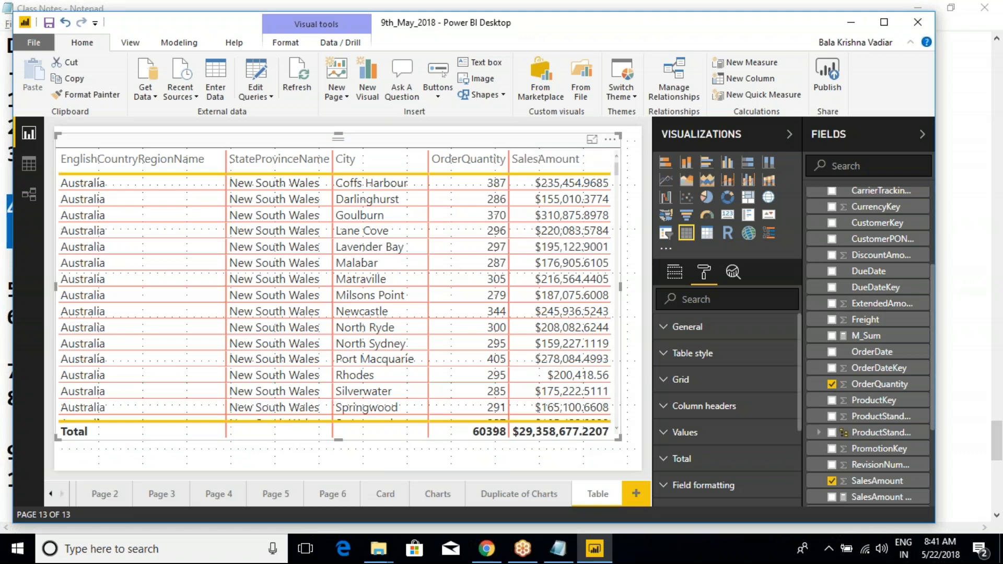
Step: Look through the remaining table format sections, down to Field formatting and Conditional formatting
{"action": "scroll", "coordinate": [676, 427], "scroll_direction": "down", "scroll_amount": 3}
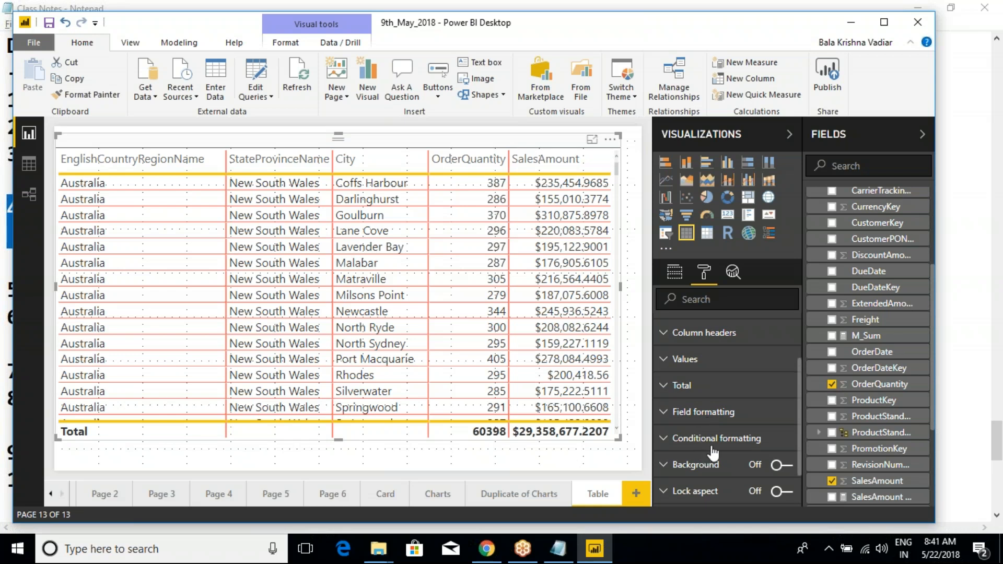
{"action": "scroll", "coordinate": [713, 447], "scroll_direction": "down", "scroll_amount": 2}
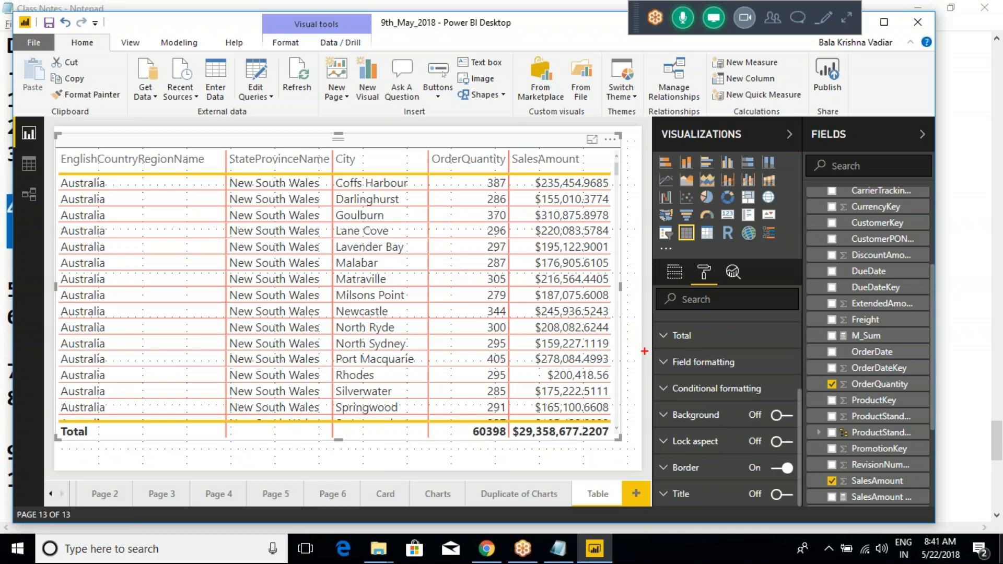
{"action": "left_click_drag", "start_coordinate": [643, 346], "coordinate": [795, 405]}
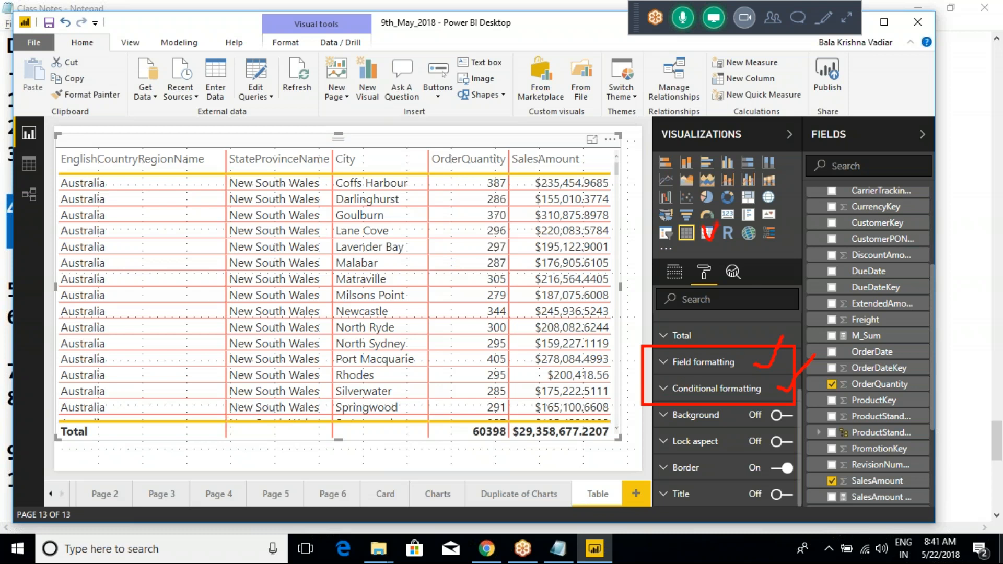
{"action": "key", "text": "Escape"}
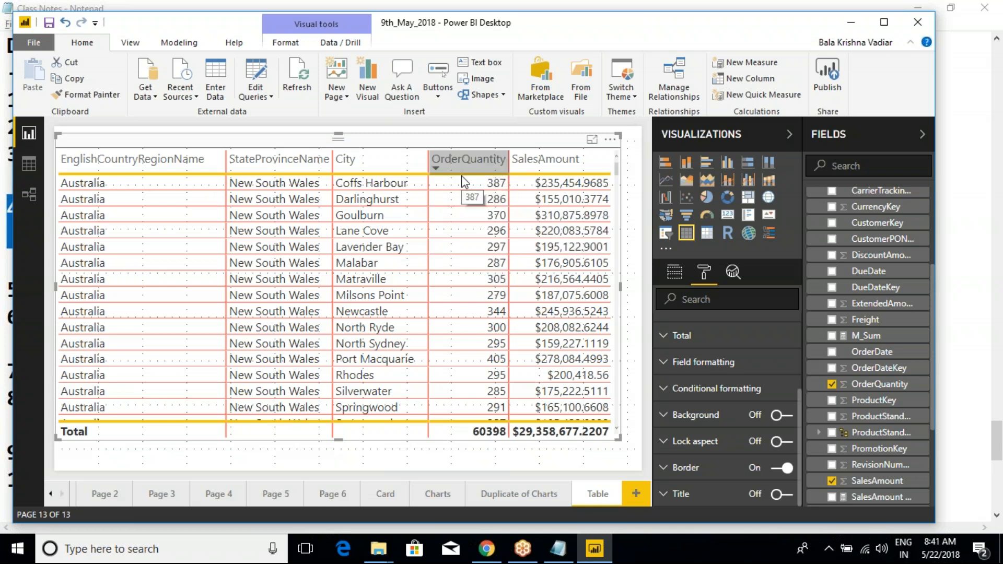
{"action": "key", "text": "ctrl+2"}
{"action": "mouse_move", "coordinate": [424, 139]}
{"action": "left_mouse_down"}
{"action": "mouse_move", "coordinate": [511, 324]}
{"action": "mouse_move", "coordinate": [511, 452]}
{"action": "left_mouse_up"}
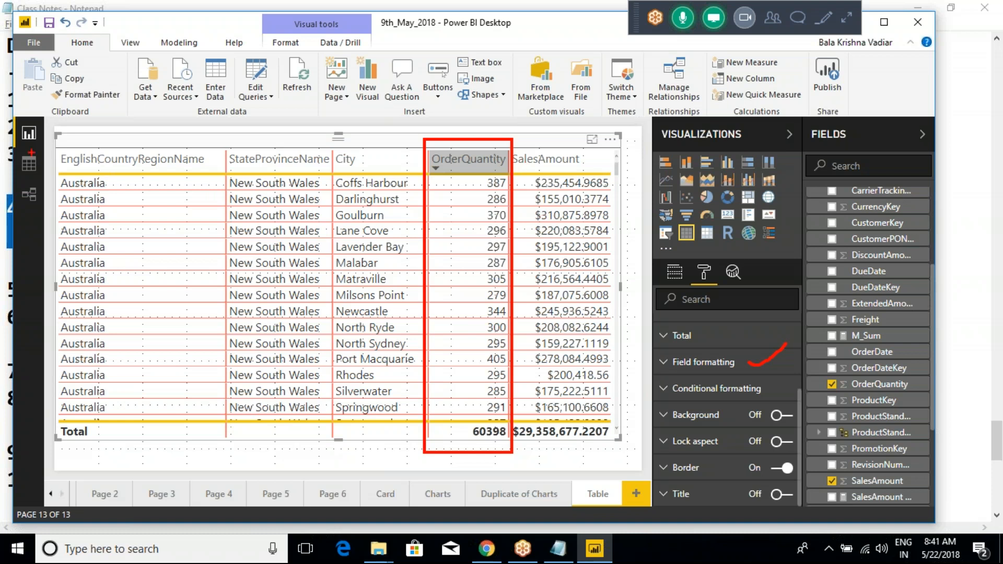
{"action": "mouse_move", "coordinate": [38, 142]}
{"action": "left_mouse_down"}
{"action": "mouse_move", "coordinate": [82, 184]}
{"action": "mouse_move", "coordinate": [222, 446]}
{"action": "left_mouse_up"}
{"action": "key", "text": "Escape"}
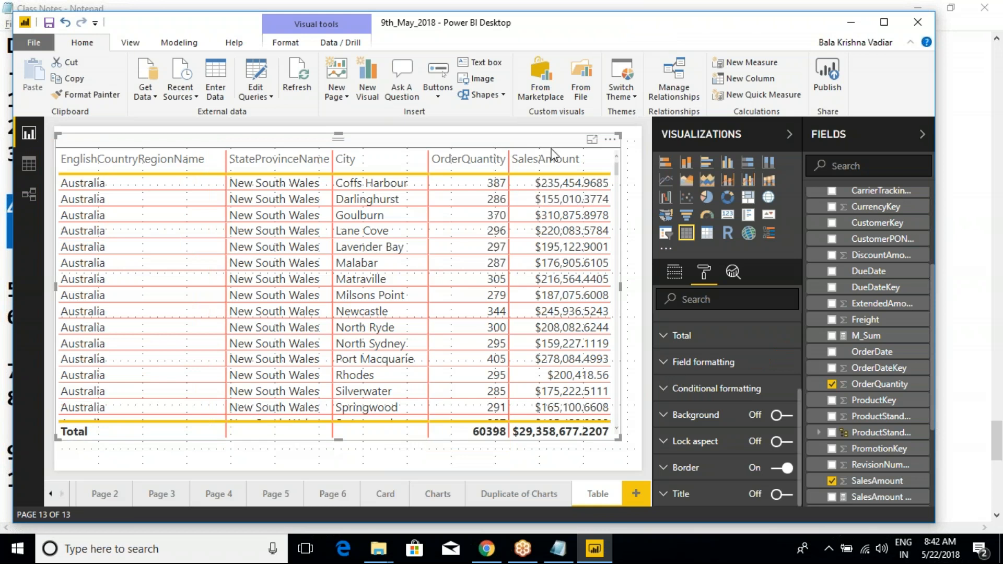
Step: Use field formatting to give the OrderQuantity column an orange background and a white font color
{"action": "left_click", "coordinate": [664, 366]}
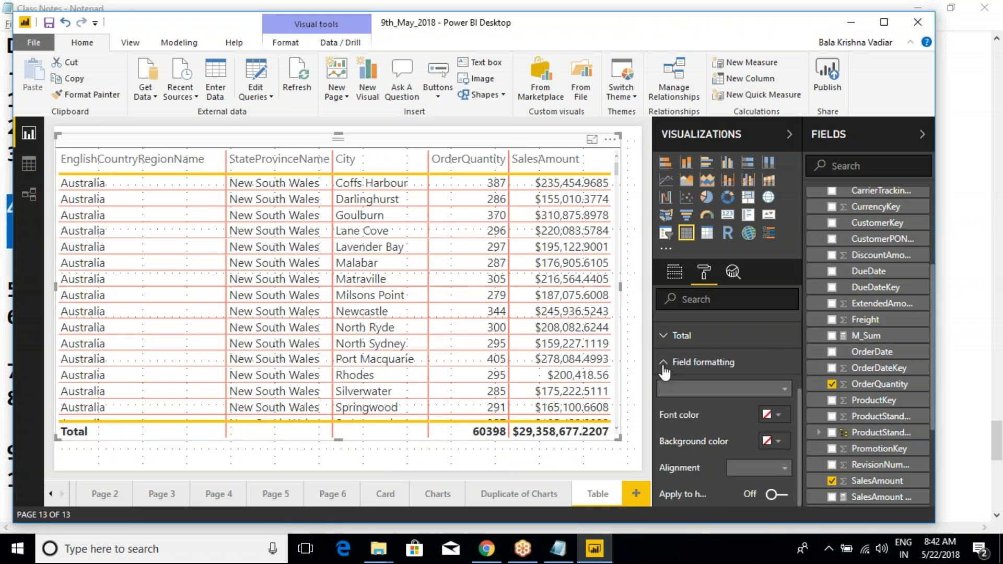
{"action": "scroll", "coordinate": [724, 406], "scroll_direction": "down", "scroll_amount": 2}
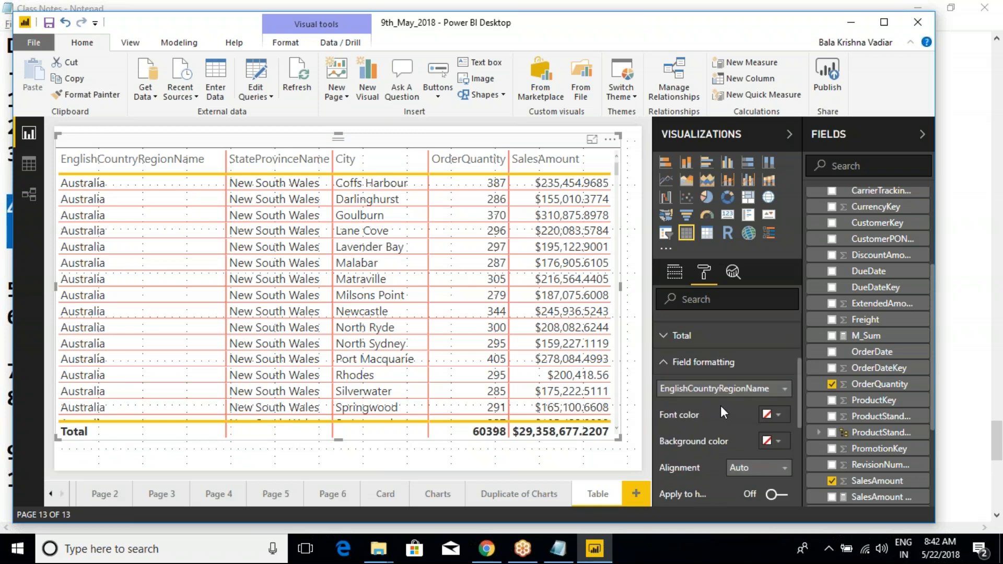
{"action": "left_click", "coordinate": [737, 388]}
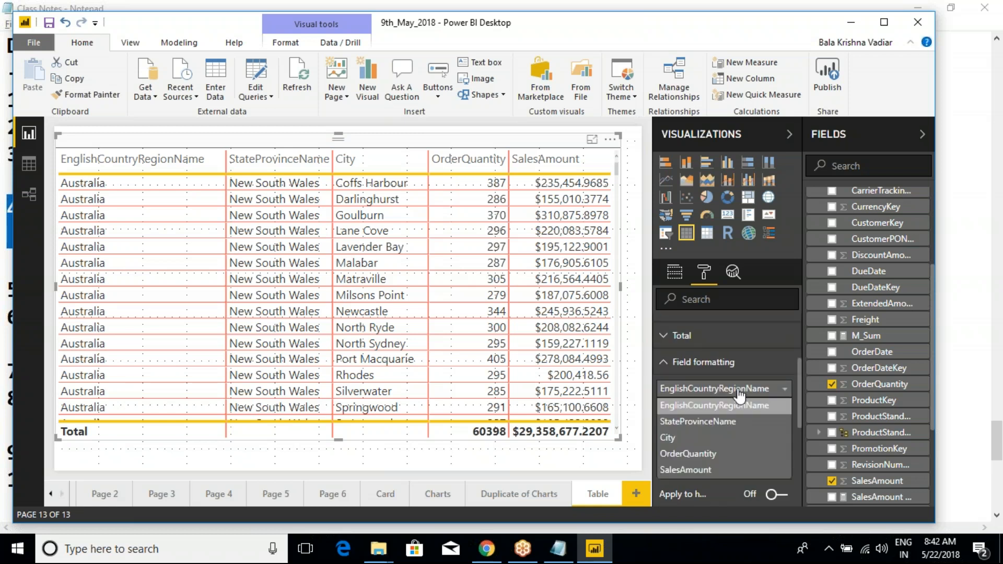
{"action": "left_click", "coordinate": [674, 460]}
{"action": "scroll", "coordinate": [689, 425], "scroll_direction": "down", "scroll_amount": 2}
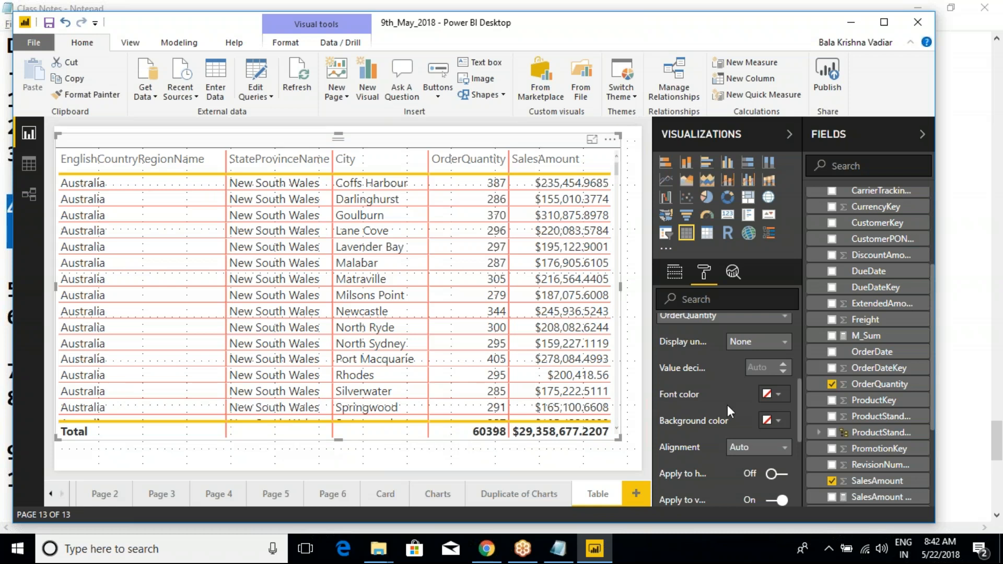
{"action": "scroll", "coordinate": [730, 367], "scroll_direction": "up", "scroll_amount": 2}
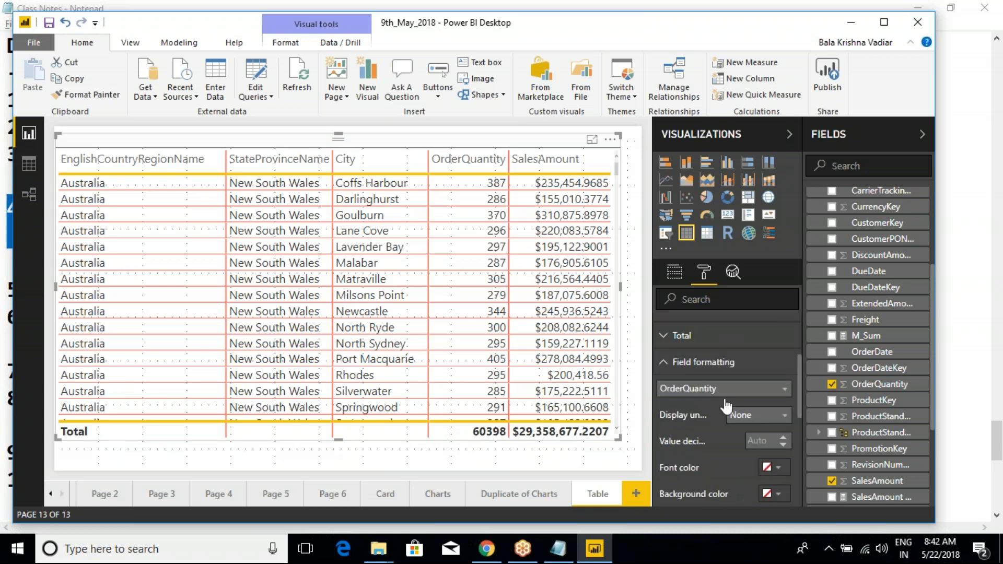
{"action": "scroll", "coordinate": [722, 444], "scroll_direction": "down", "scroll_amount": 2}
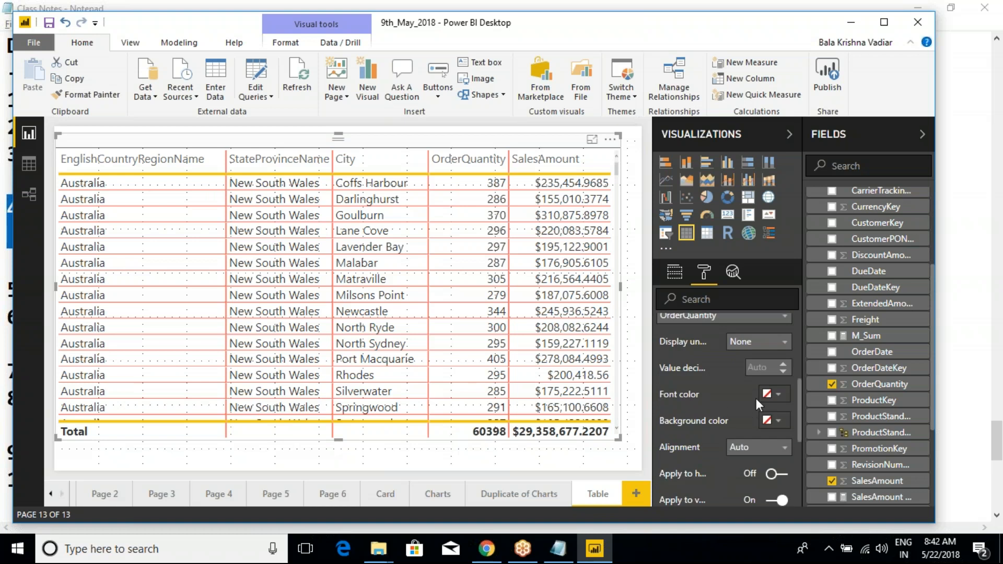
{"action": "left_click", "coordinate": [765, 395]}
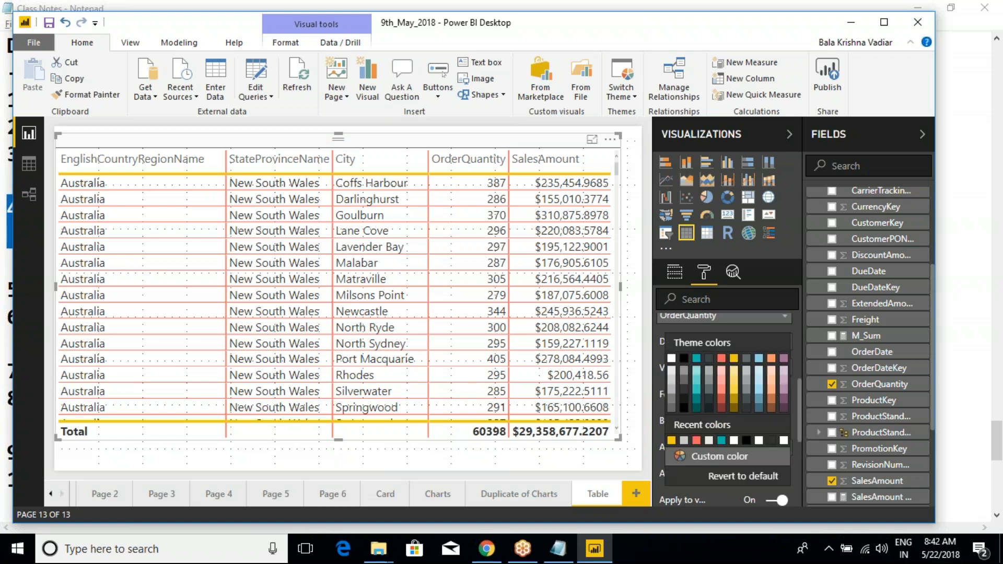
{"action": "left_click", "coordinate": [770, 366]}
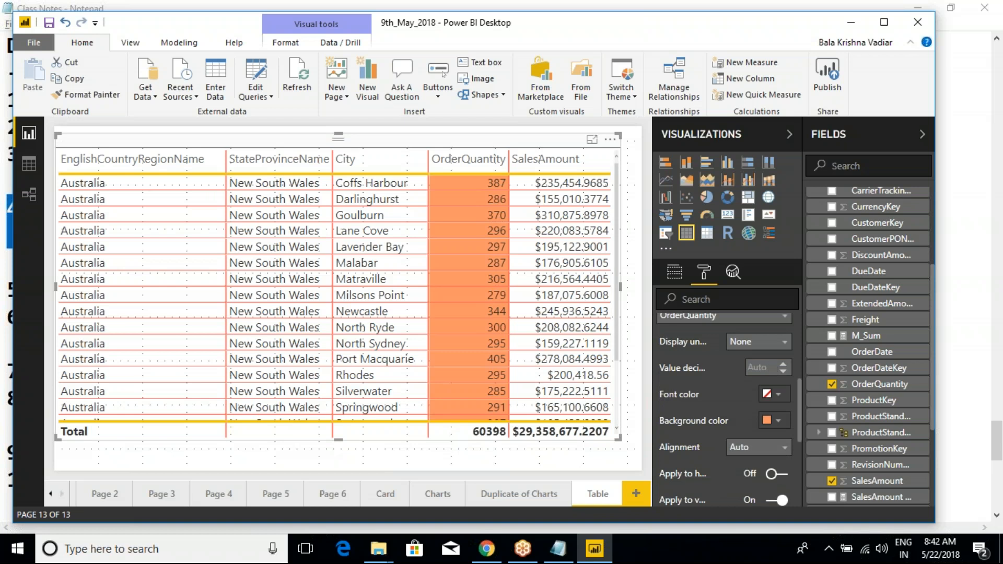
{"action": "left_click", "coordinate": [782, 401]}
{"action": "left_click", "coordinate": [672, 256]}
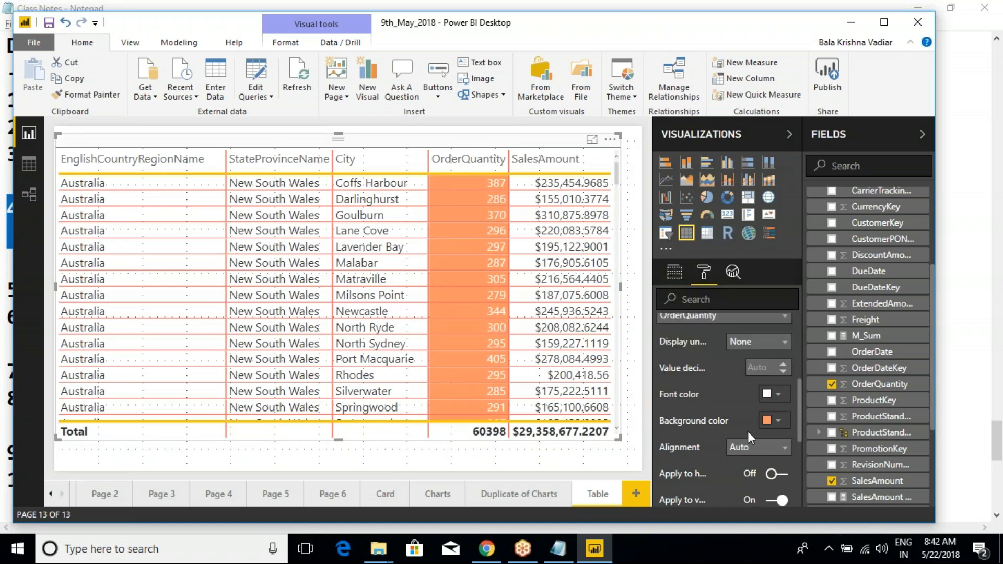
Step: Center the OrderQuantity column's values and change the column's background color to teal
{"action": "left_click", "coordinate": [753, 448]}
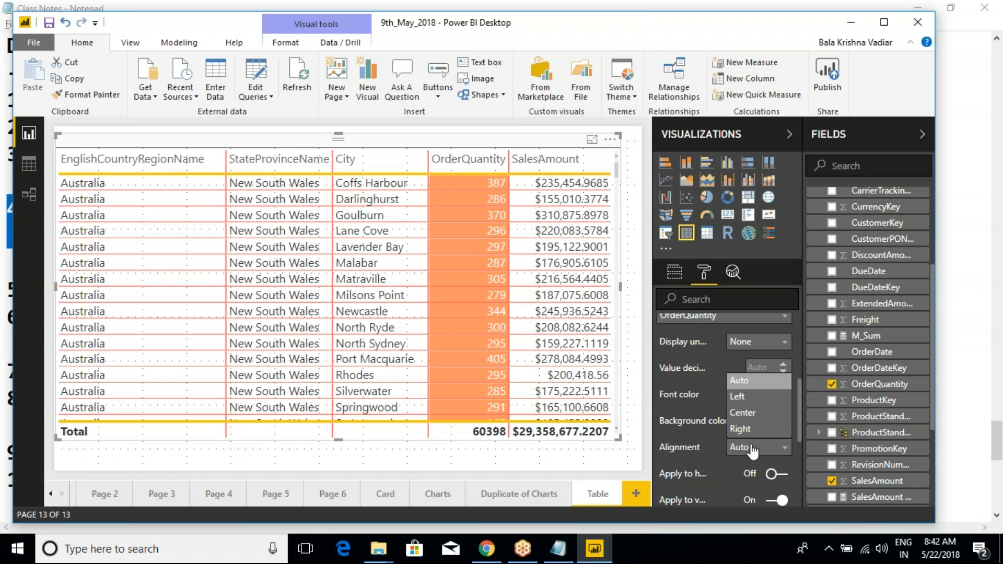
{"action": "left_click", "coordinate": [753, 413]}
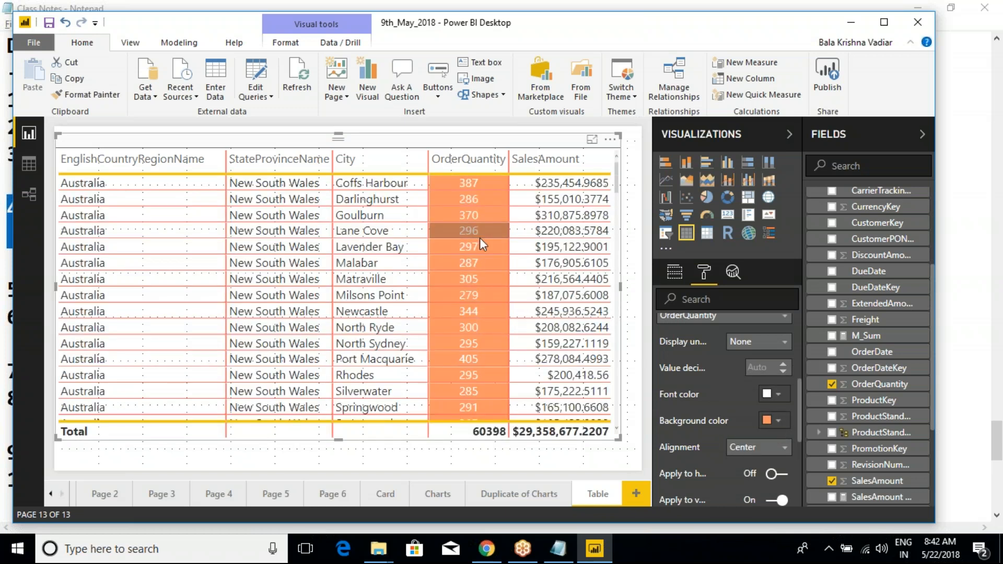
{"action": "left_click", "coordinate": [777, 421]}
{"action": "left_click", "coordinate": [747, 364]}
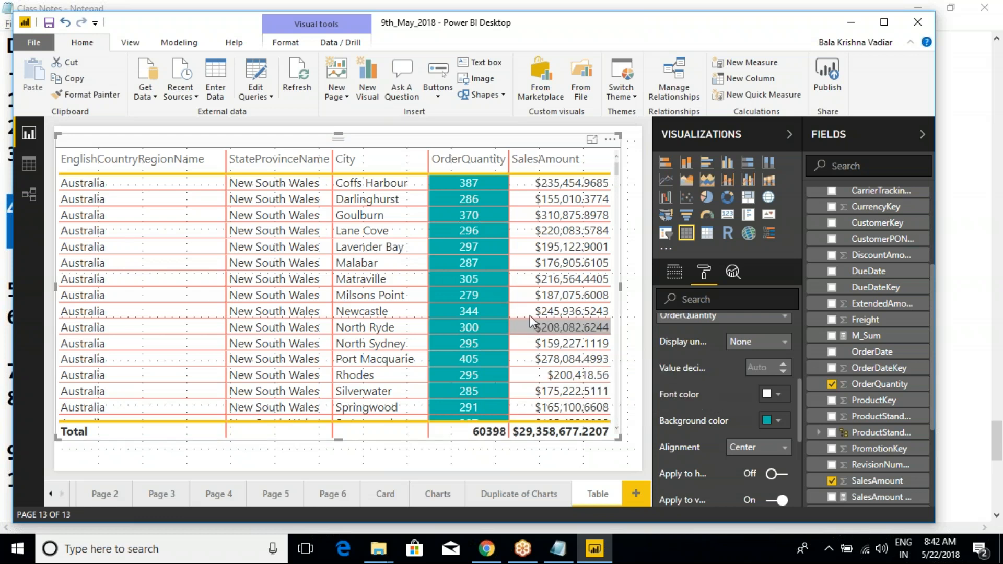
Step: Try 2 decimal places on the OrderQuantity values, finally setting the value decimal places to 0
{"action": "left_click", "coordinate": [763, 372]}
{"action": "type", "text": "2"}
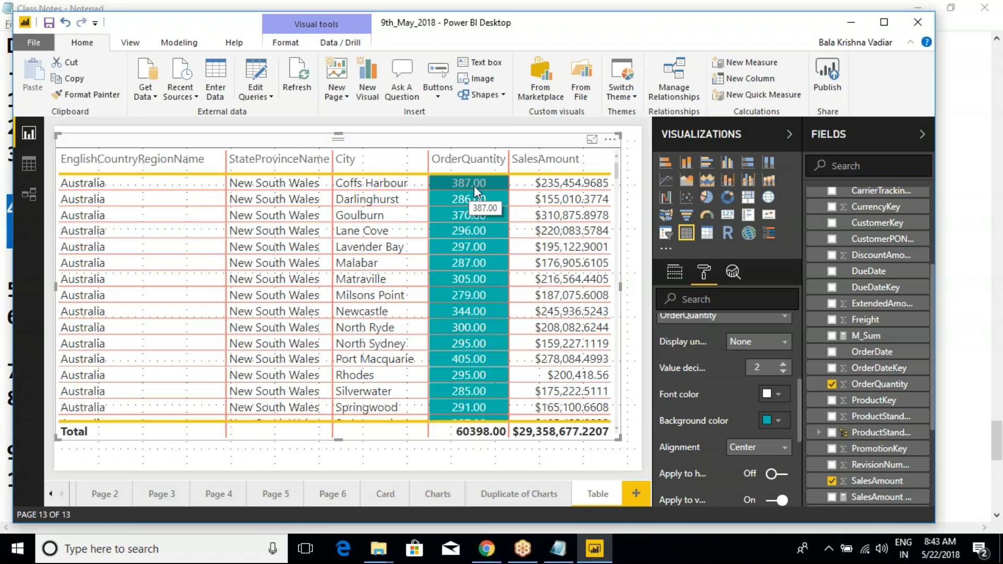
{"action": "key", "text": "BackSpace"}
{"action": "type", "text": "0"}
Step: Try Thousands as the OrderQuantity column's display units and return them to None
{"action": "left_click", "coordinate": [747, 346]}
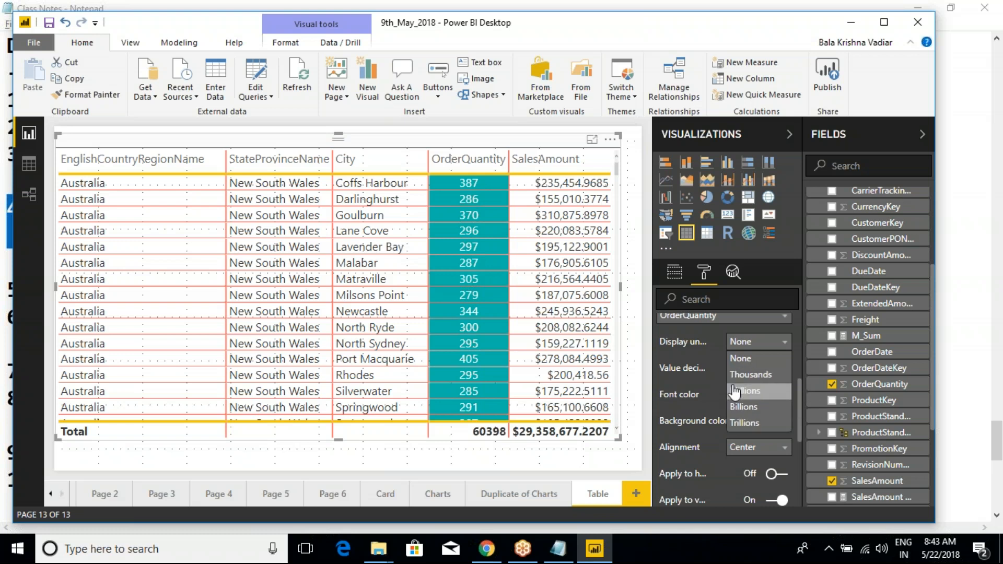
{"action": "left_click", "coordinate": [768, 376]}
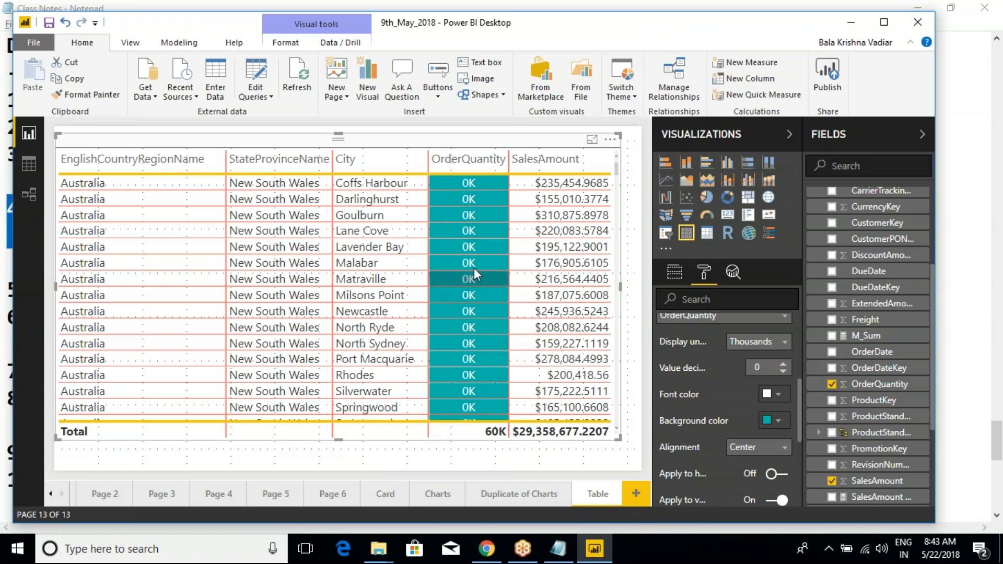
{"action": "left_click", "coordinate": [785, 343]}
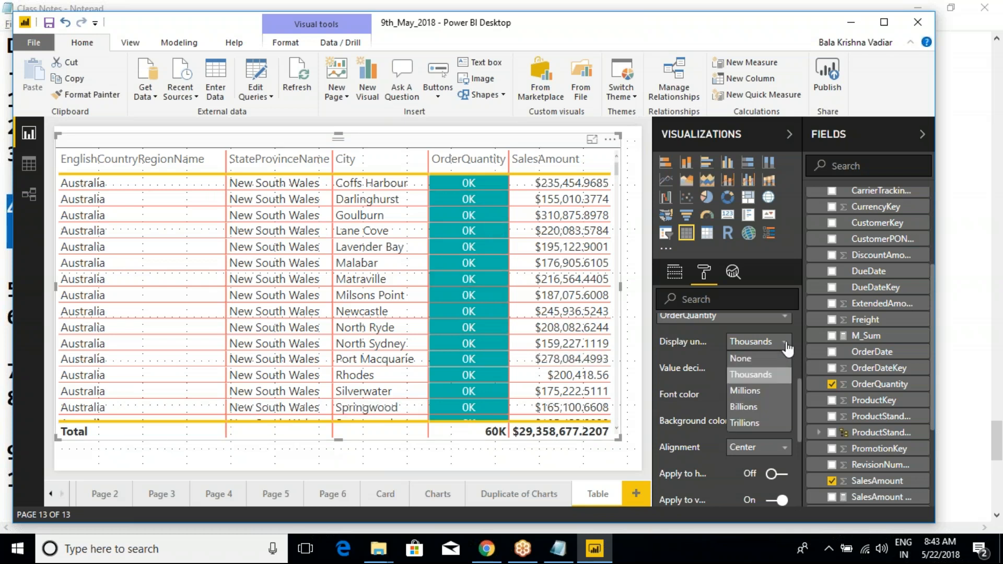
{"action": "left_click", "coordinate": [745, 358]}
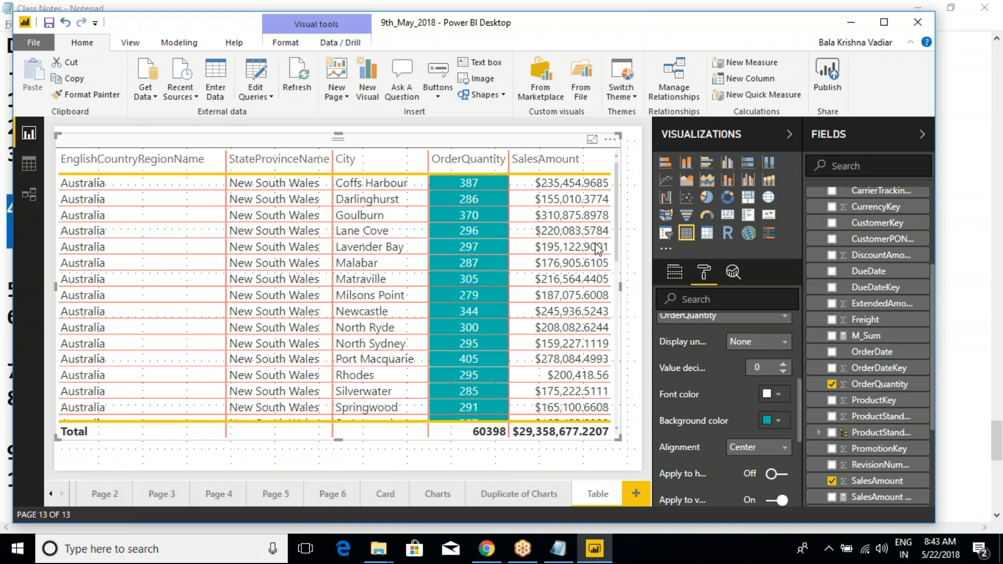
Step: Switch the field formatting to SalesAmount, trying Thousands before setting its display units to Millions with 0 decimal places
{"action": "scroll", "coordinate": [711, 401], "scroll_direction": "up", "scroll_amount": 3}
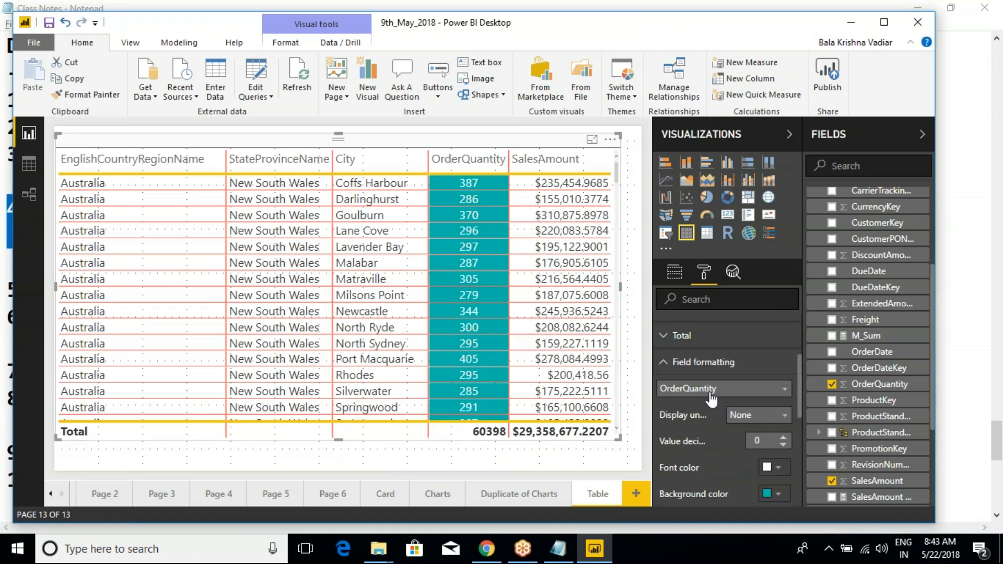
{"action": "left_click", "coordinate": [710, 400]}
{"action": "left_click", "coordinate": [689, 484]}
{"action": "left_click", "coordinate": [786, 415]}
{"action": "left_click", "coordinate": [748, 455]}
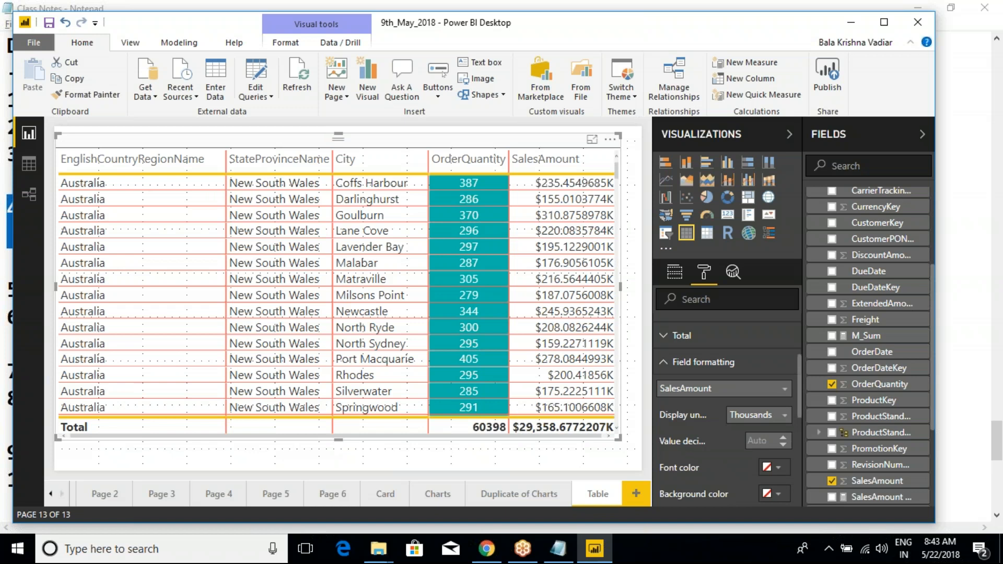
{"action": "left_click", "coordinate": [770, 417]}
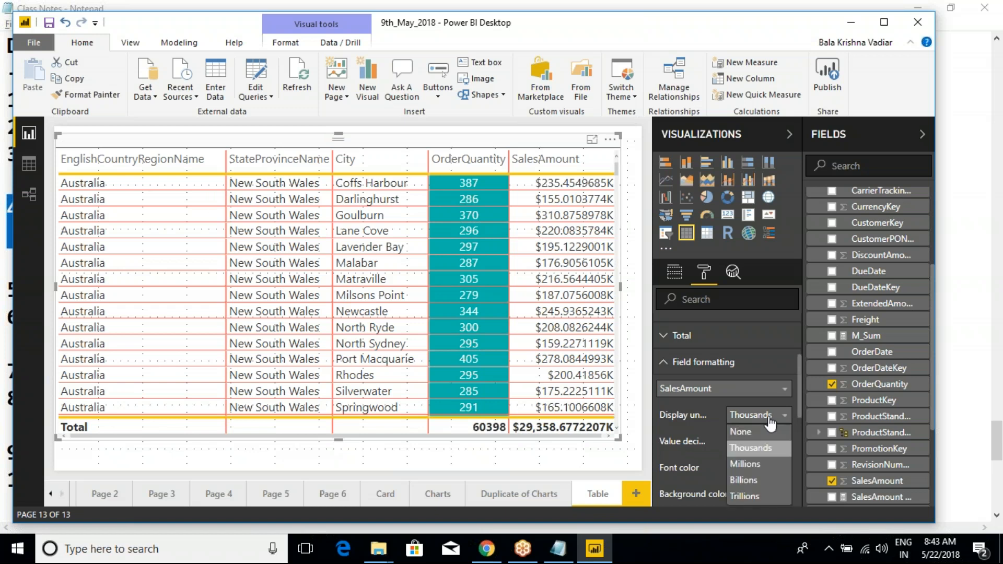
{"action": "left_click", "coordinate": [747, 466]}
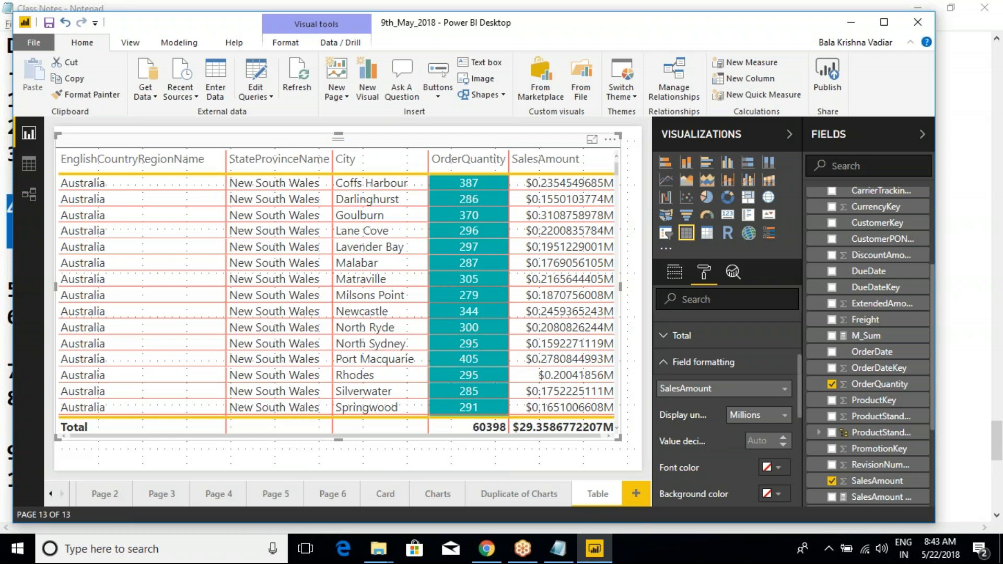
{"action": "type", "text": "0"}
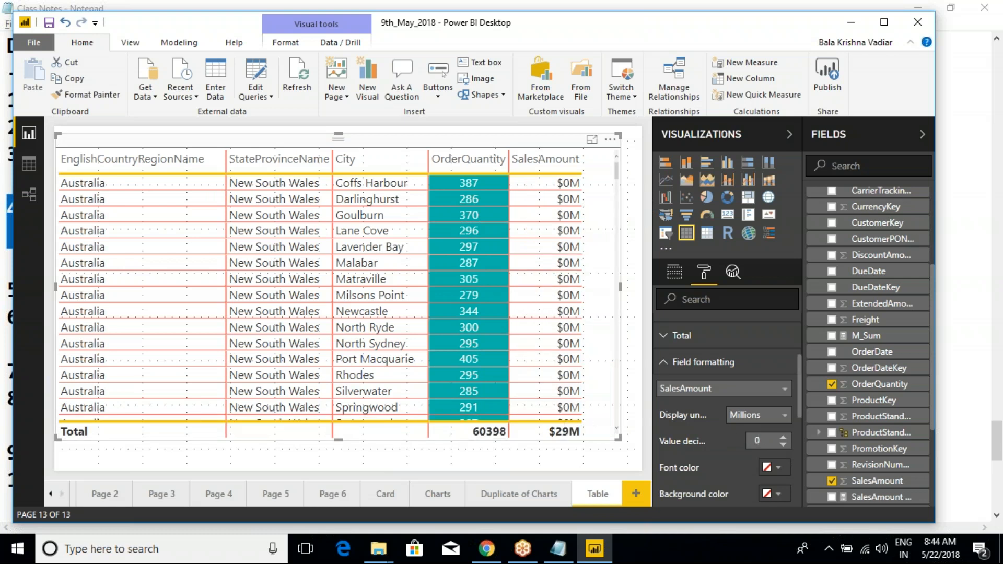
Step: Try Billions and Thousands as the SalesAmount column's display units
{"action": "left_click", "coordinate": [759, 418]}
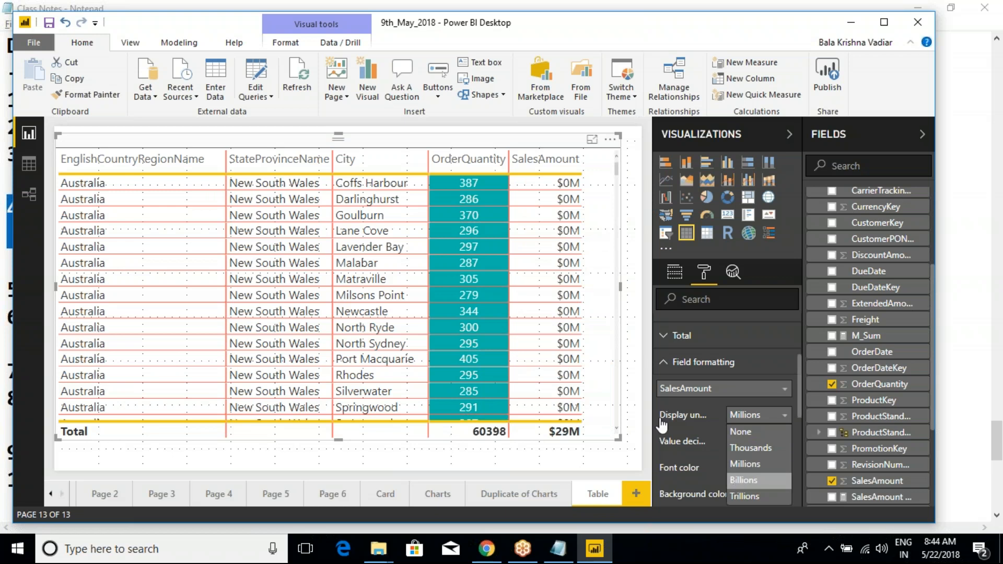
{"action": "left_click", "coordinate": [744, 481]}
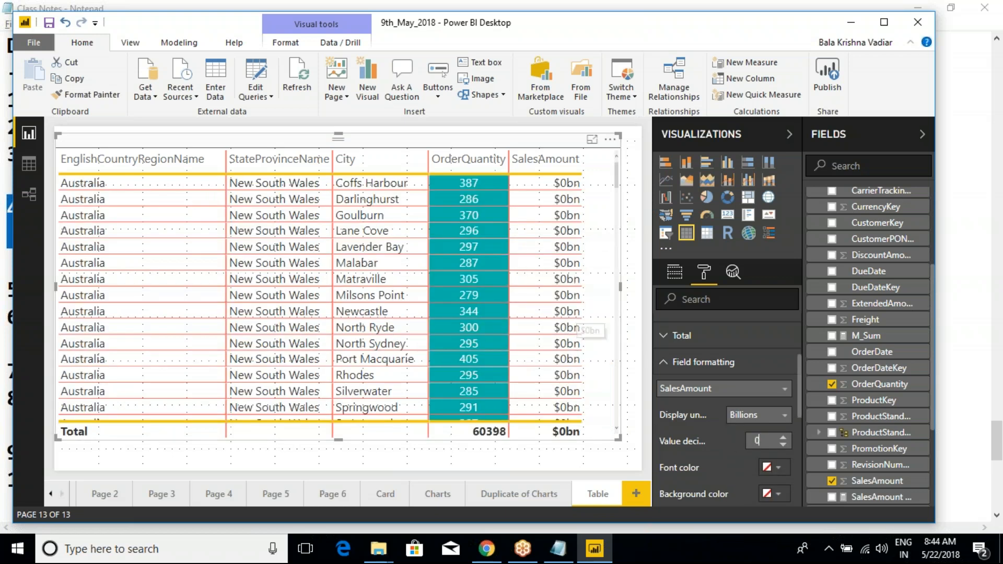
{"action": "left_click", "coordinate": [758, 418]}
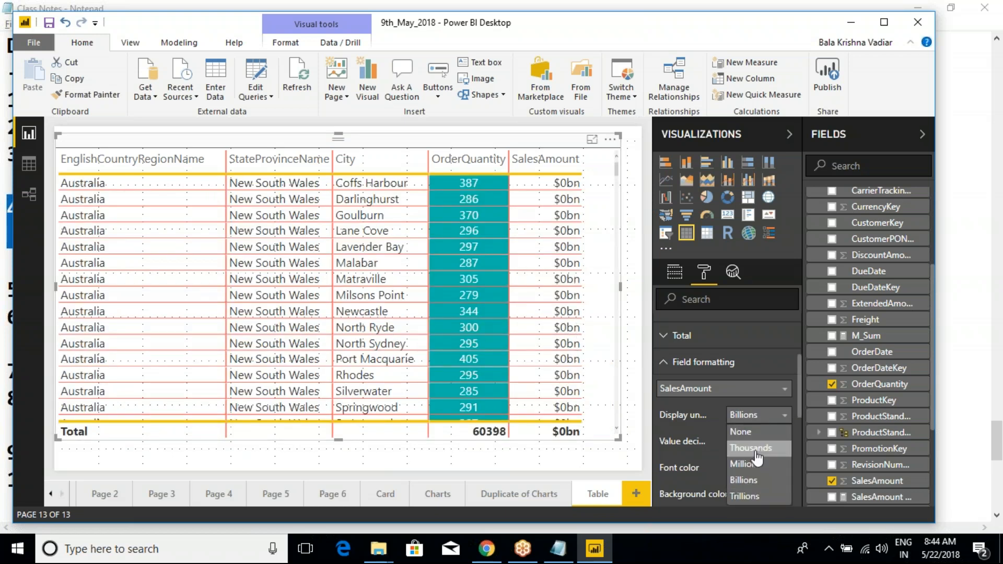
{"action": "left_click", "coordinate": [752, 451]}
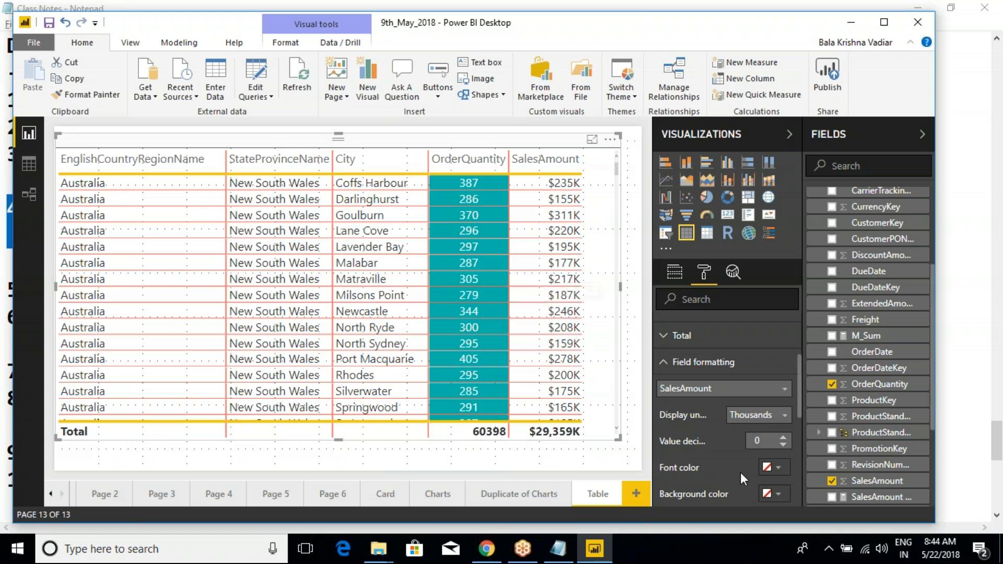
Step: Set the SalesAmount column's display units to None and its value decimal places to 2
{"action": "left_click", "coordinate": [745, 418]}
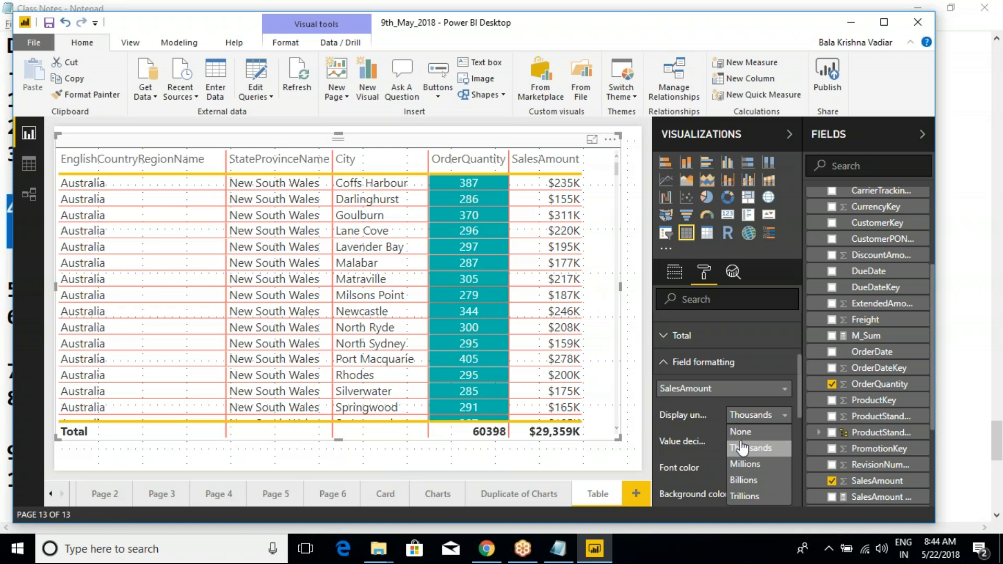
{"action": "left_click", "coordinate": [743, 433]}
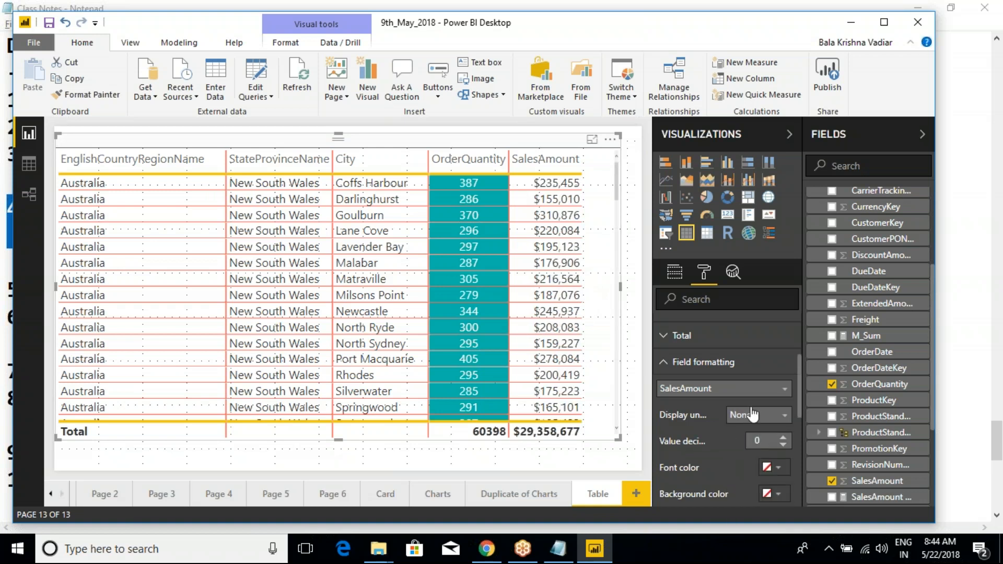
{"action": "left_click", "coordinate": [757, 440]}
{"action": "left_click", "coordinate": [783, 438]}
{"action": "left_click", "coordinate": [783, 438]}
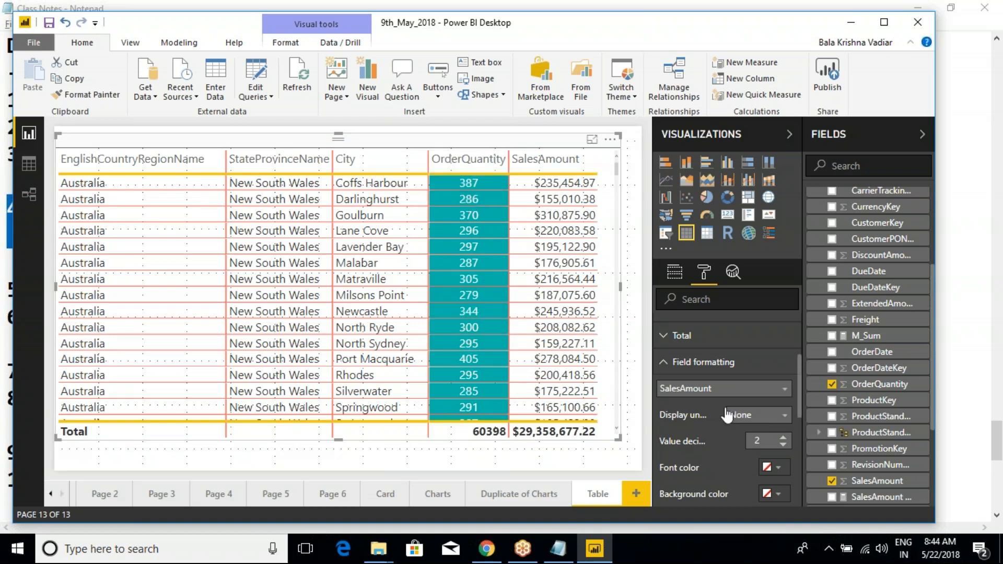
Step: Switch the field formatting back to OrderQuantity and widen the Visualizations pane so the apply options' labels are fully readable
{"action": "left_click", "coordinate": [724, 388]}
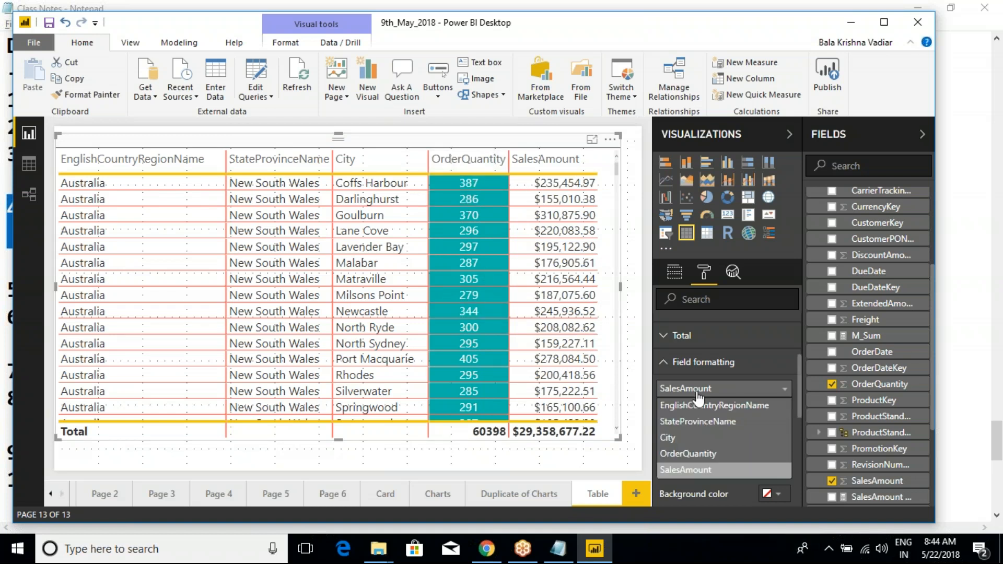
{"action": "left_click", "coordinate": [695, 455]}
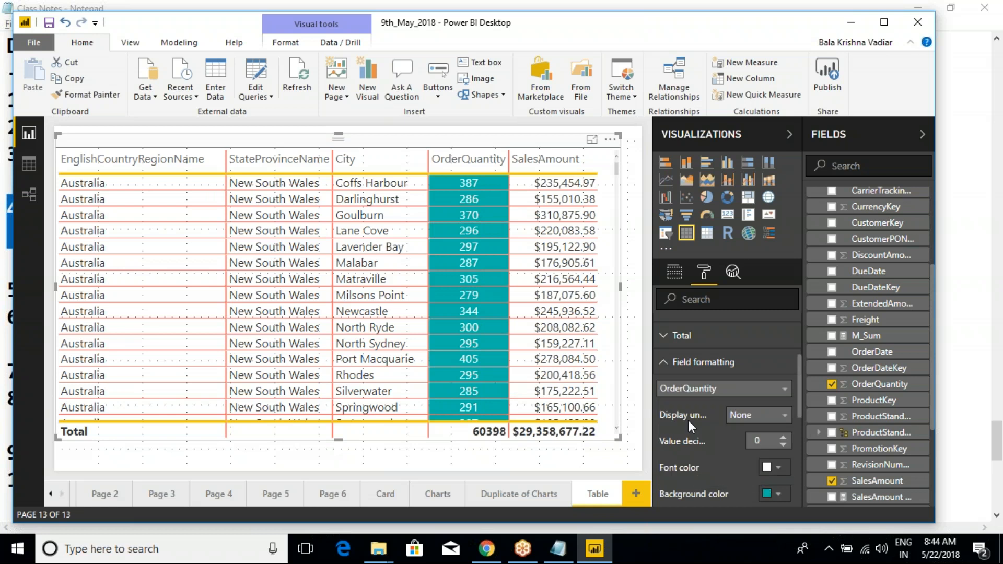
{"action": "scroll", "coordinate": [706, 344], "scroll_direction": "down", "scroll_amount": 2}
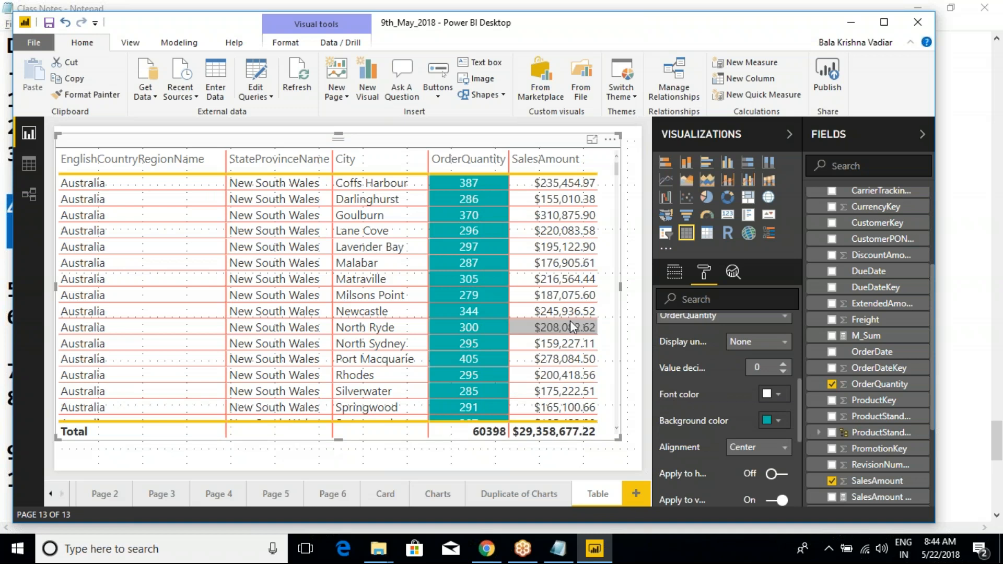
{"action": "scroll", "coordinate": [729, 410], "scroll_direction": "down", "scroll_amount": 2}
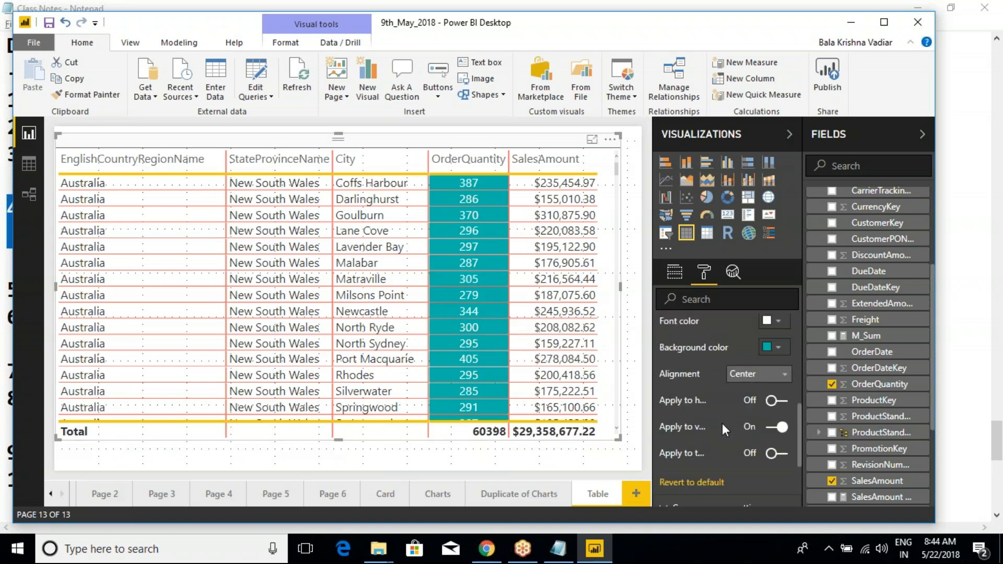
{"action": "left_click_drag", "start_coordinate": [654, 415], "coordinate": [588, 416]}
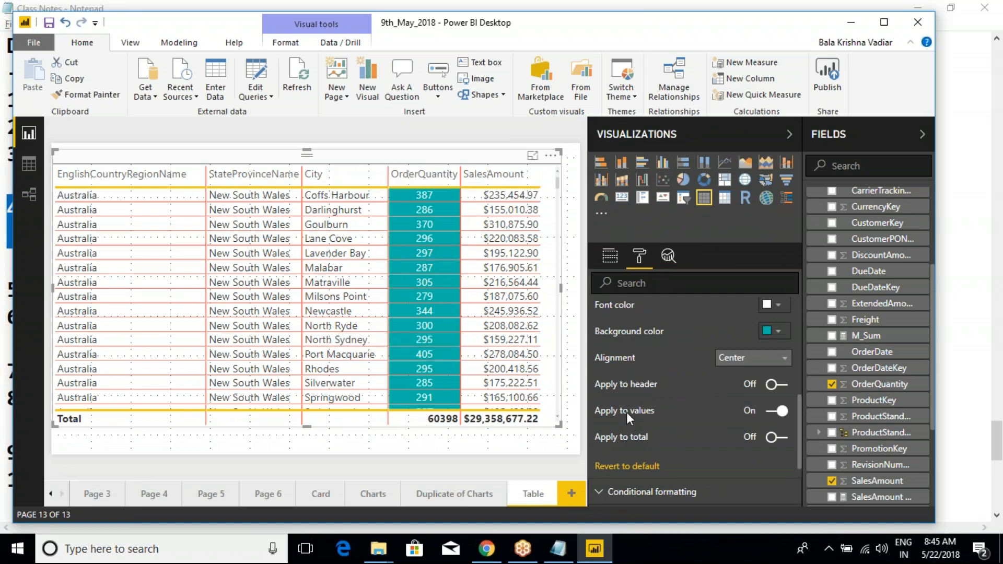
Step: Apply the OrderQuantity field formatting to the header and total, but not to the values
{"action": "left_click", "coordinate": [774, 413]}
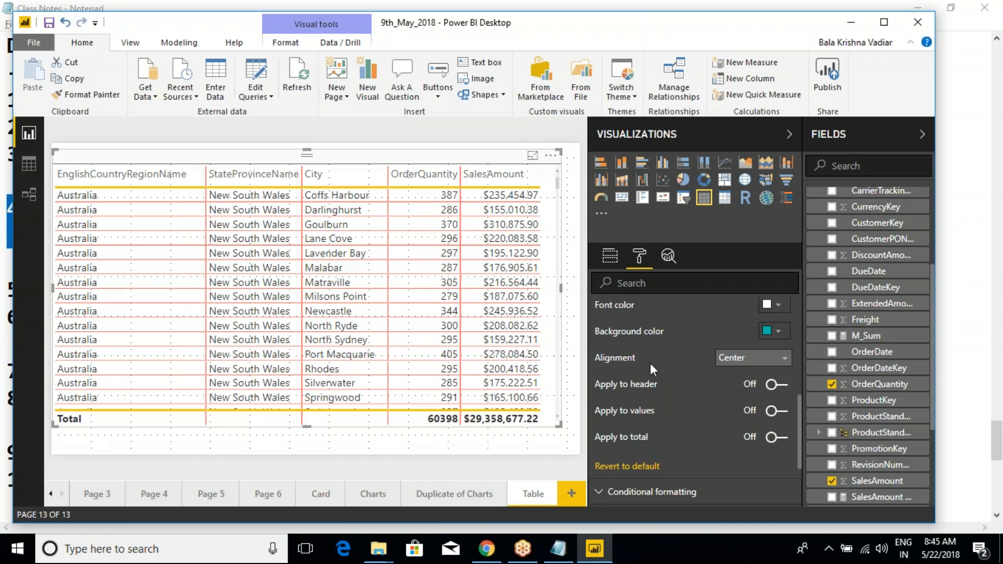
{"action": "left_click", "coordinate": [780, 412]}
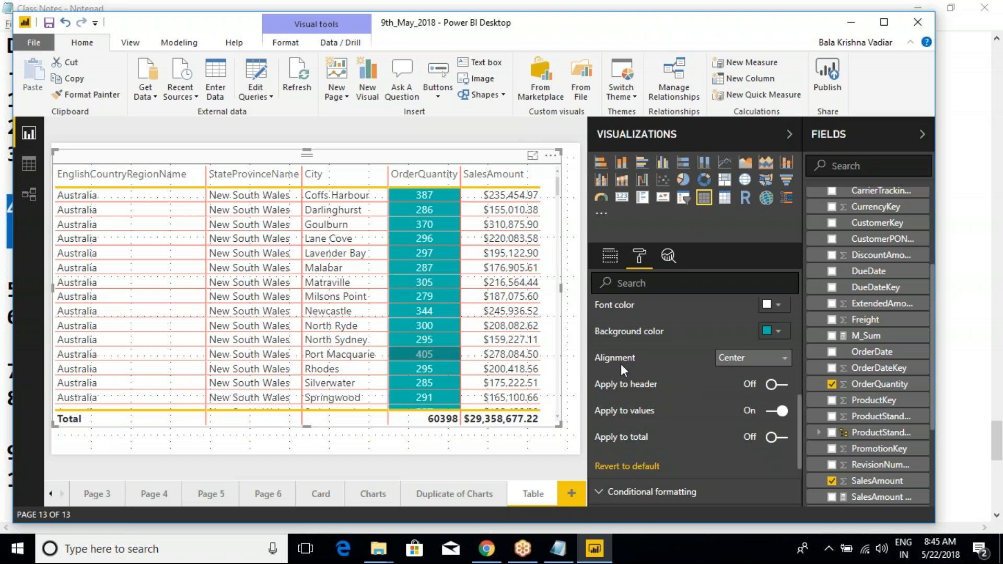
{"action": "left_click", "coordinate": [787, 386]}
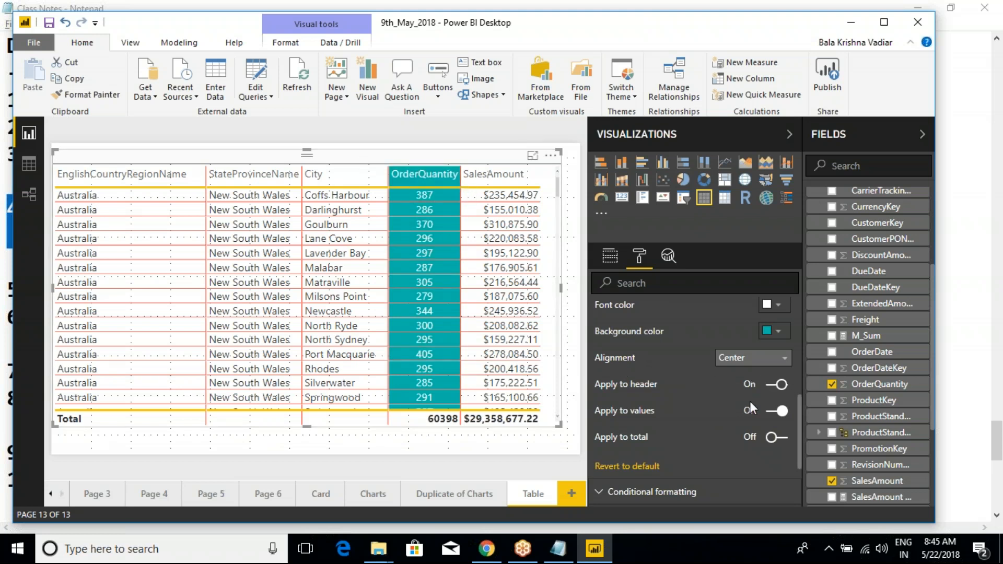
{"action": "left_click", "coordinate": [773, 412]}
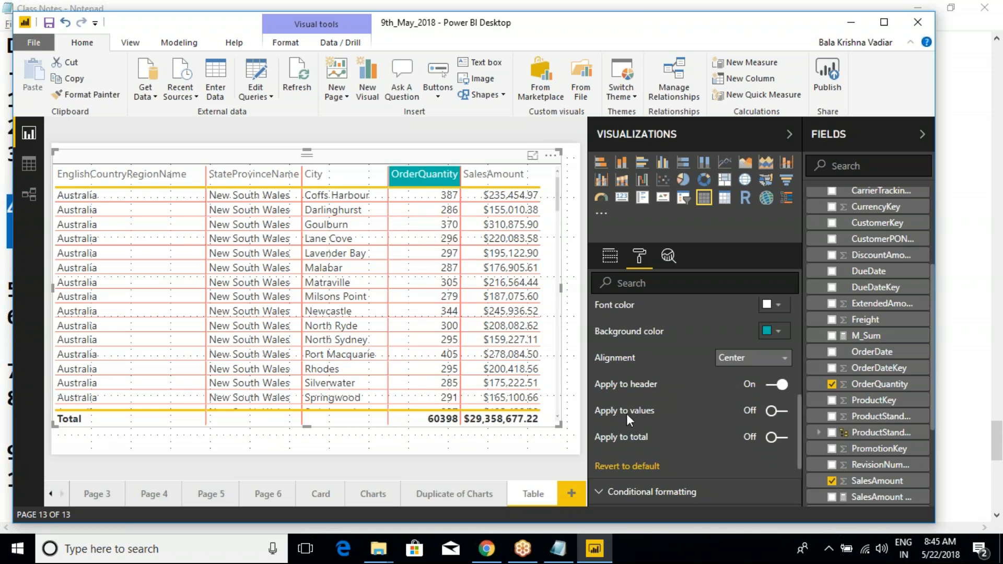
{"action": "left_click", "coordinate": [777, 438]}
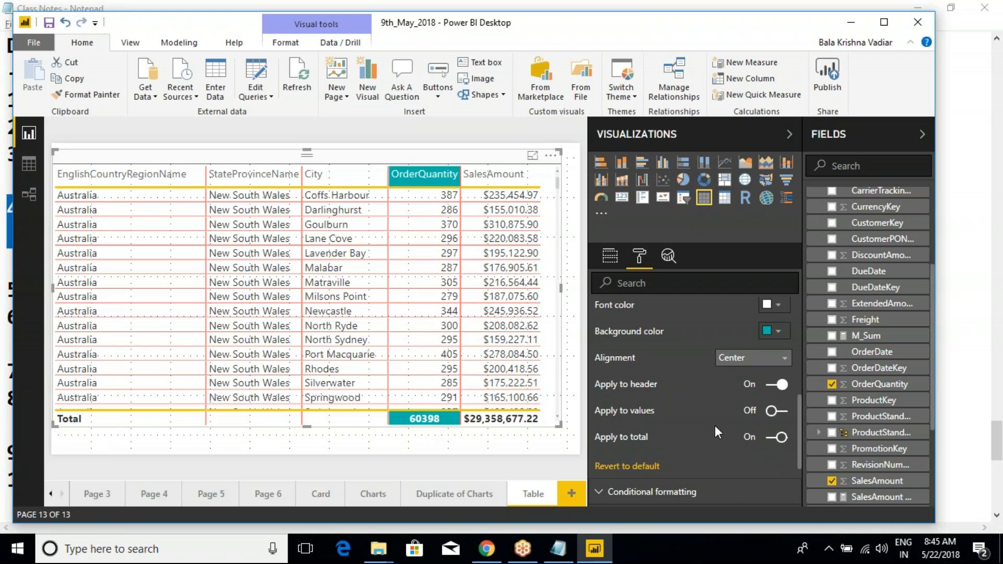
Step: Collapse the Field formatting settings and bring the Conditional formatting section into reach
{"action": "scroll", "coordinate": [715, 425], "scroll_direction": "up", "scroll_amount": 3}
{"action": "scroll", "coordinate": [638, 435], "scroll_direction": "up", "scroll_amount": 3}
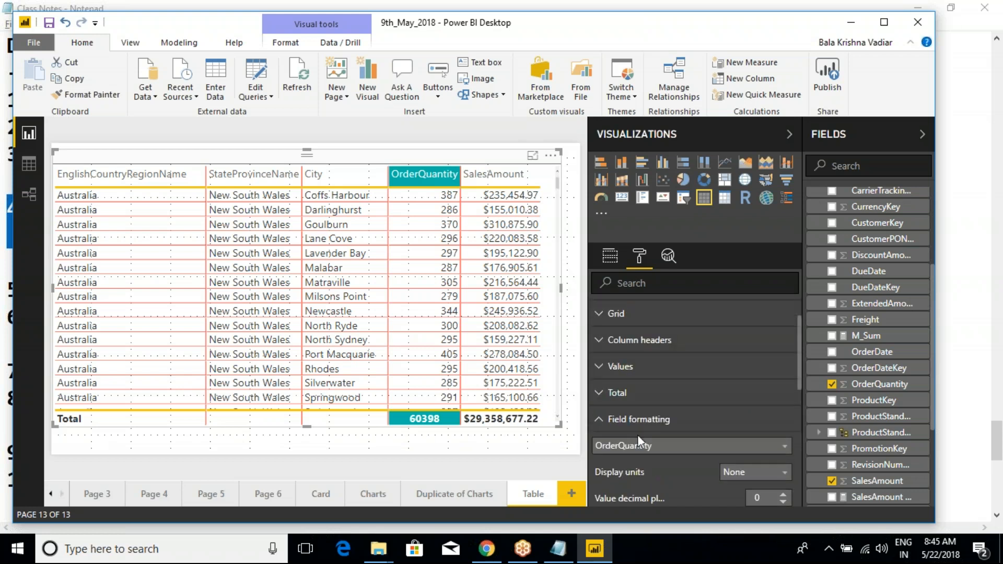
{"action": "left_click", "coordinate": [638, 430]}
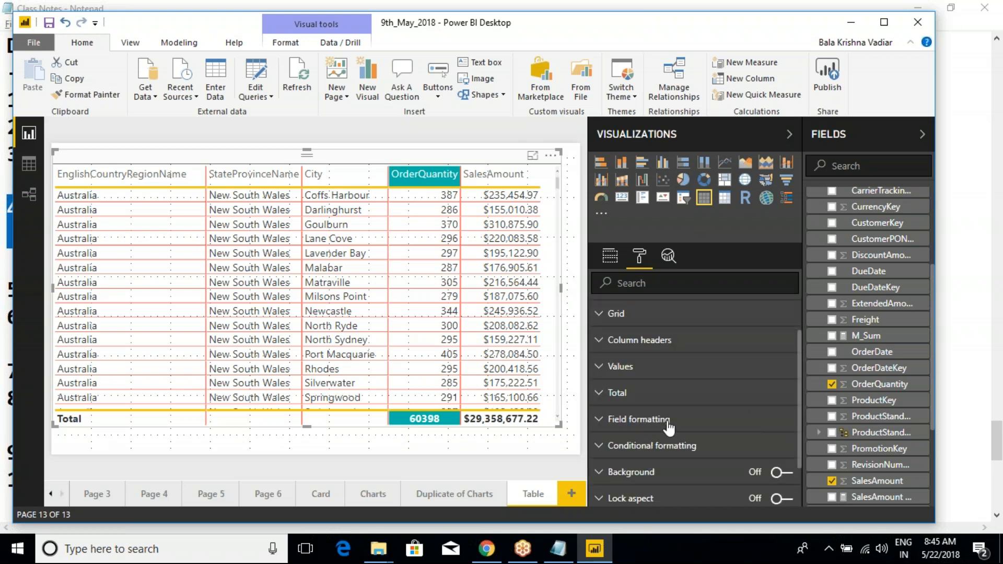
{"action": "scroll", "coordinate": [669, 429], "scroll_direction": "down", "scroll_amount": 2}
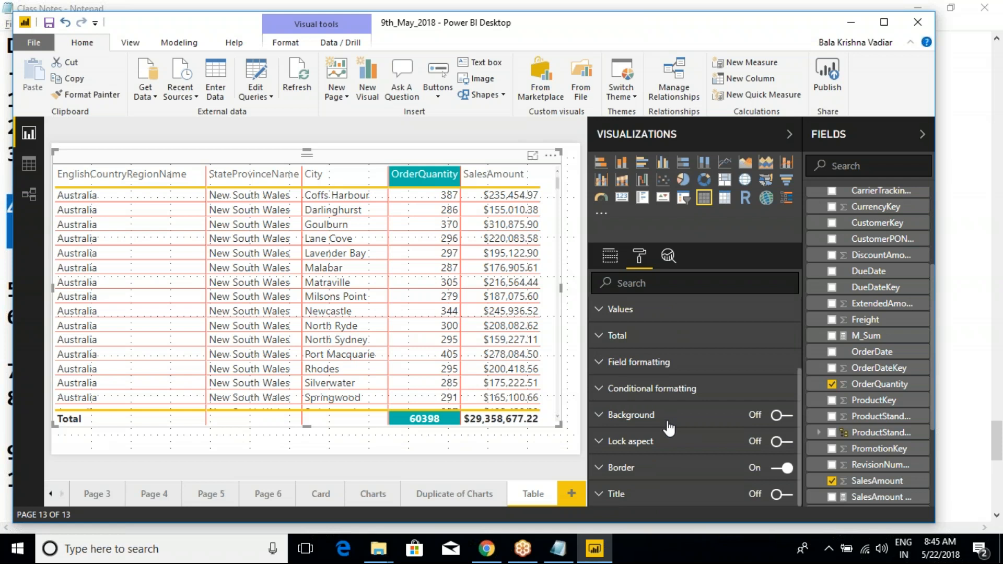
{"action": "left_click", "coordinate": [601, 367]}
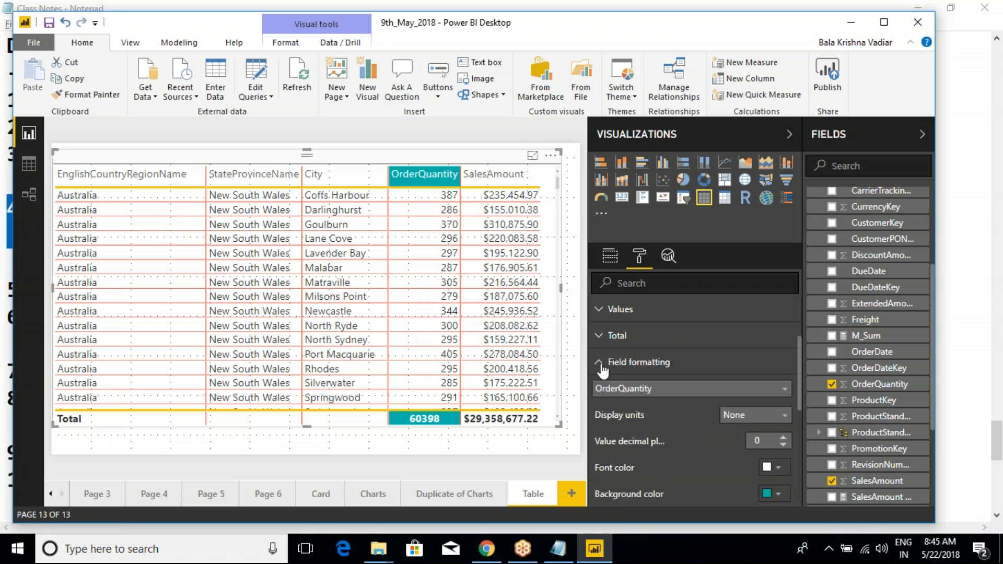
{"action": "left_click", "coordinate": [601, 368]}
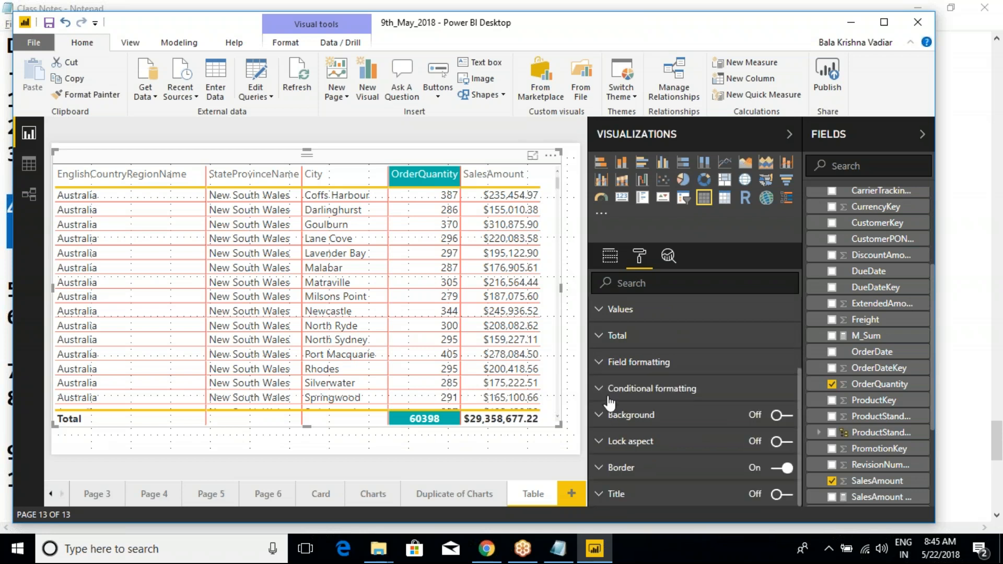
{"action": "left_click", "coordinate": [599, 395]}
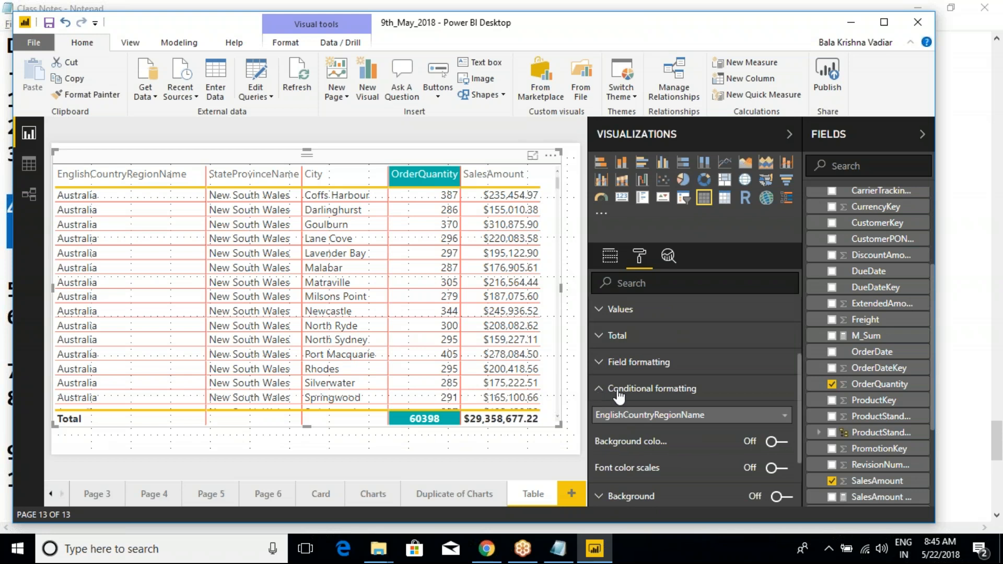
{"action": "scroll", "coordinate": [639, 381], "scroll_direction": "down", "scroll_amount": 3}
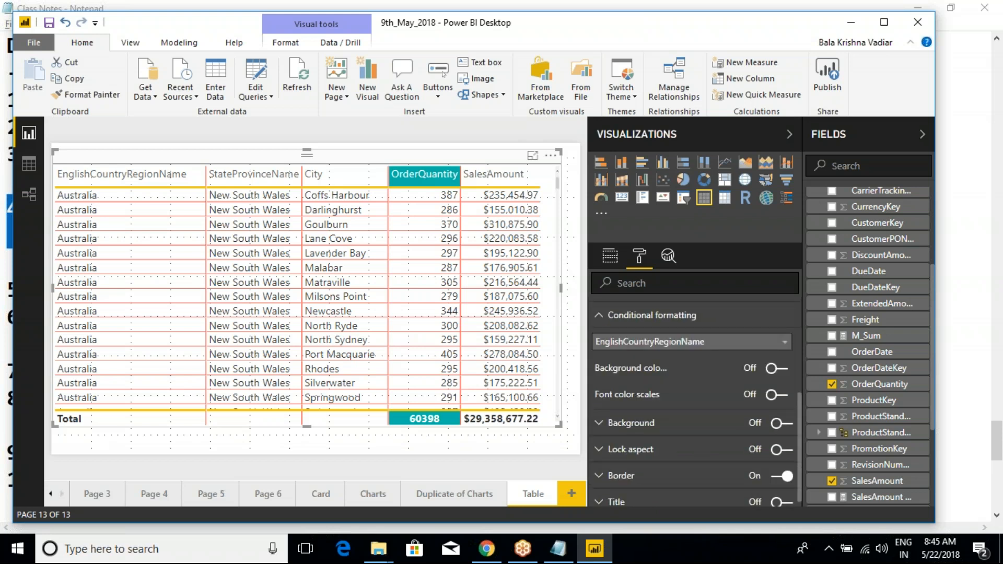
{"action": "left_click", "coordinate": [602, 320]}
Step: Revert the Field formatting settings to their defaults and collapse that section
{"action": "scroll", "coordinate": [611, 338], "scroll_direction": "up", "scroll_amount": 3}
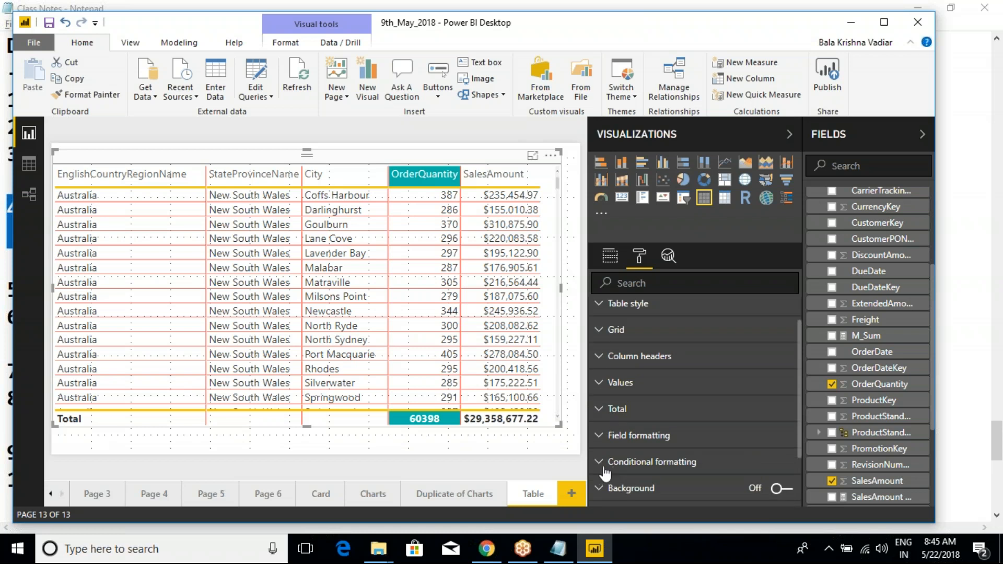
{"action": "left_click", "coordinate": [599, 436]}
{"action": "scroll", "coordinate": [661, 462], "scroll_direction": "down", "scroll_amount": 8}
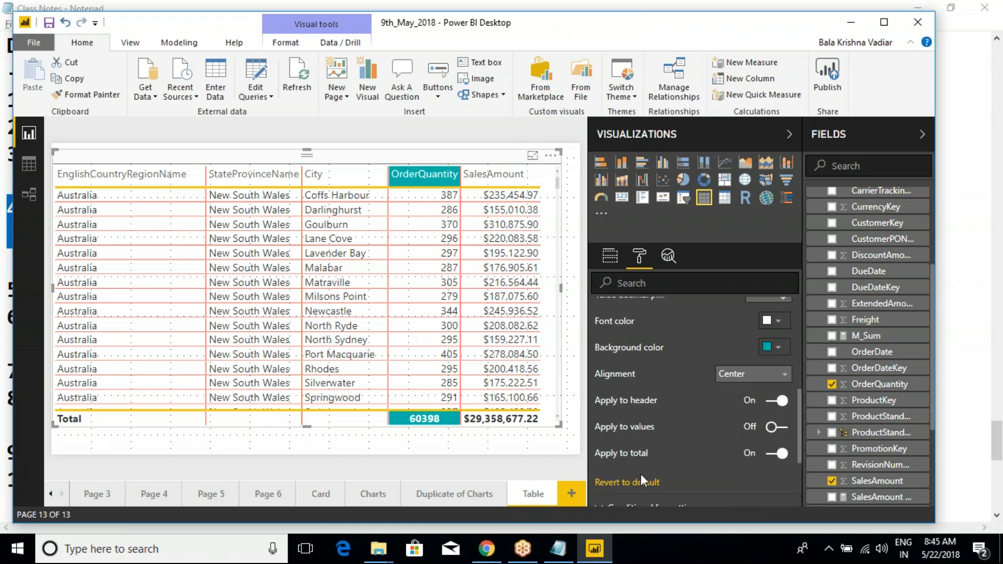
{"action": "left_click", "coordinate": [640, 478]}
{"action": "scroll", "coordinate": [623, 398], "scroll_direction": "up", "scroll_amount": 6}
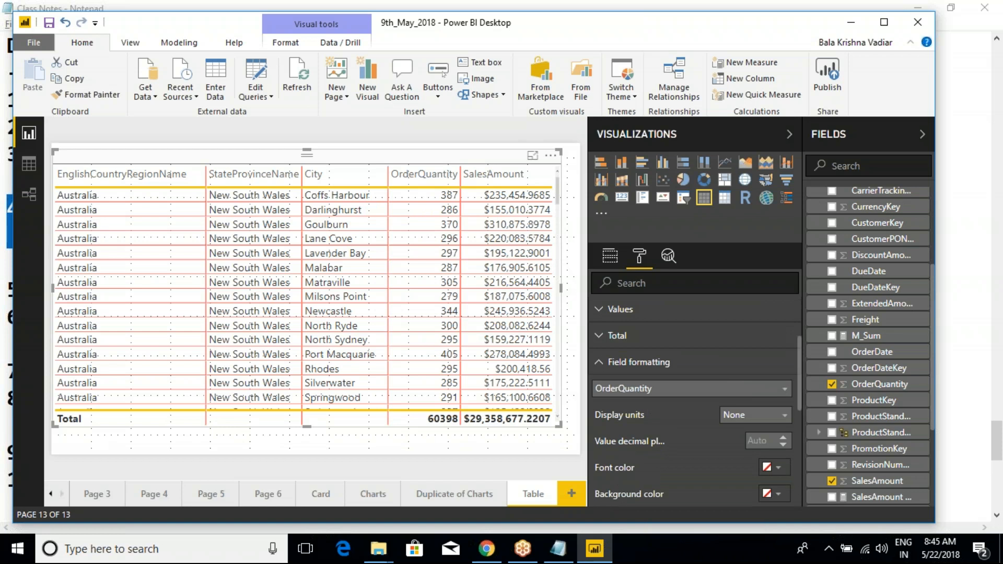
{"action": "left_click", "coordinate": [600, 365]}
Step: Expand the Conditional formatting settings and widen the Visualizations pane so the color scale option labels are fully readable
{"action": "left_click", "coordinate": [601, 395]}
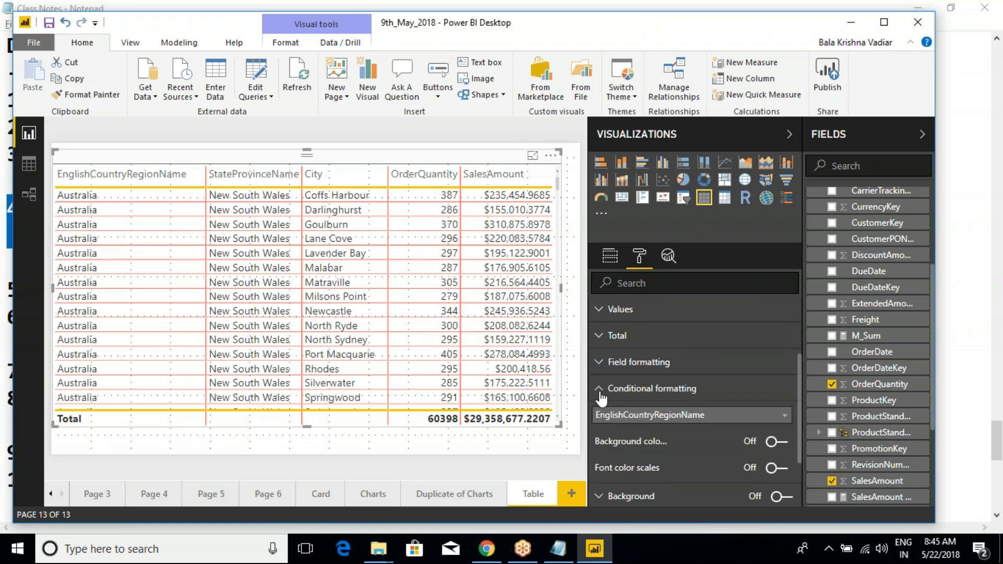
{"action": "scroll", "coordinate": [651, 435], "scroll_direction": "down", "scroll_amount": 3}
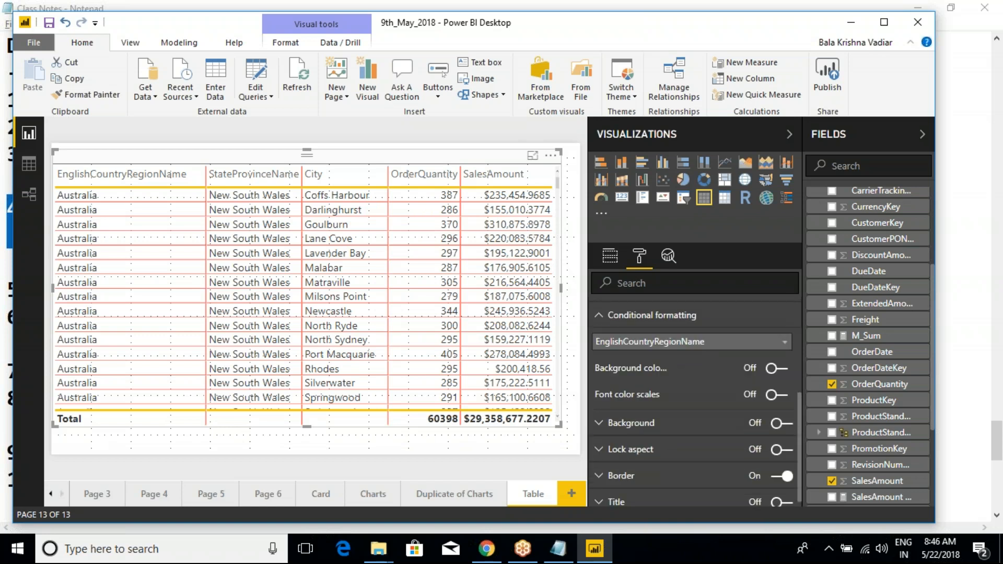
{"action": "scroll", "coordinate": [680, 421], "scroll_direction": "down", "scroll_amount": 1}
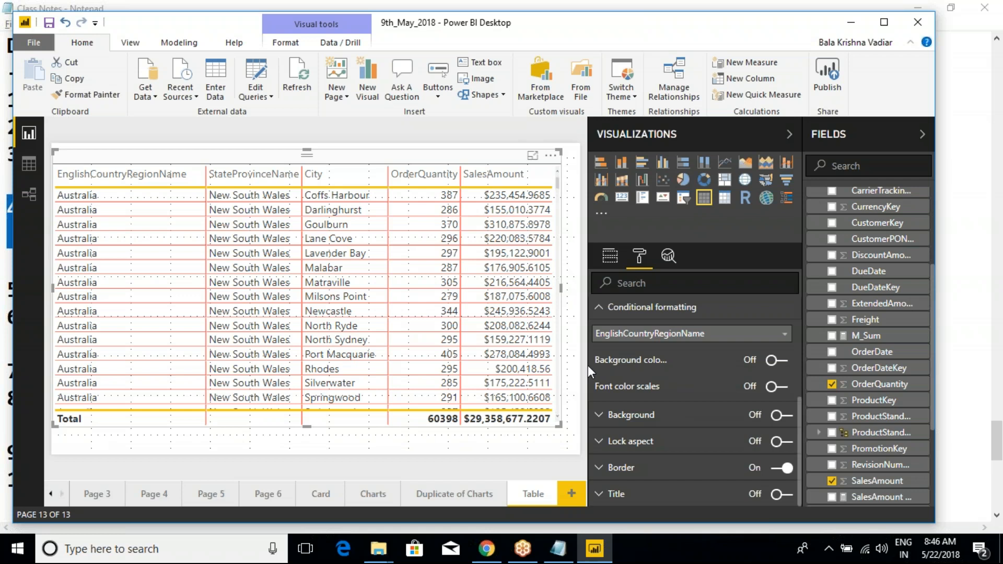
{"action": "left_click_drag", "start_coordinate": [588, 366], "coordinate": [528, 368]}
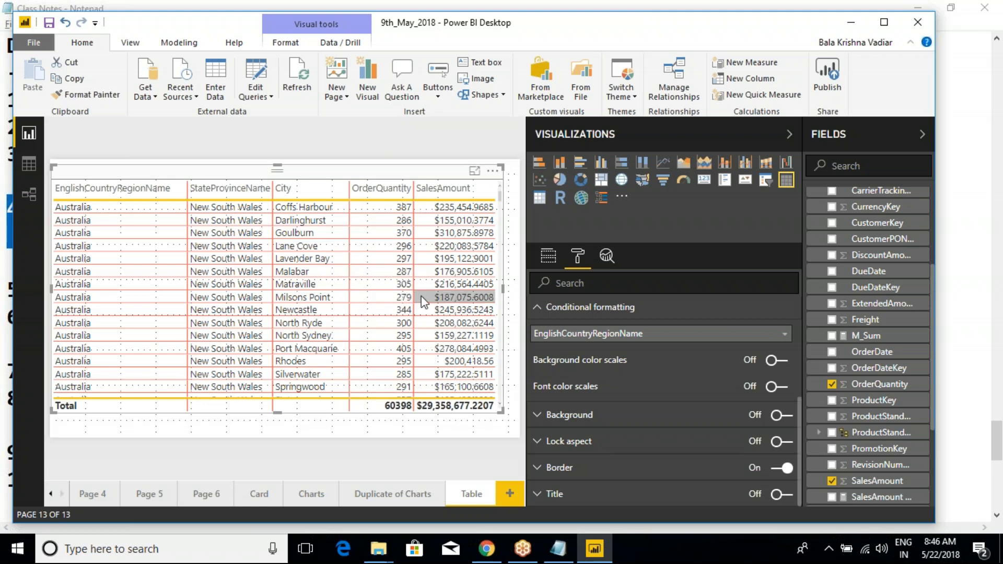
Step: Choose OrderQuantity as the conditional formatting field and turn on its background color scales
{"action": "scroll", "coordinate": [380, 356], "scroll_direction": "down", "scroll_amount": 10}
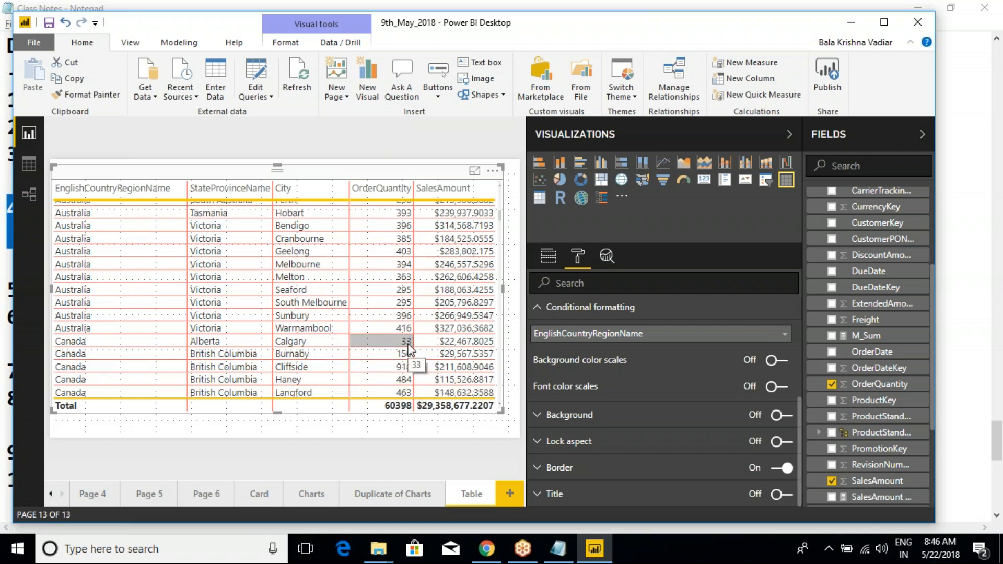
{"action": "scroll", "coordinate": [409, 351], "scroll_direction": "up", "scroll_amount": 8}
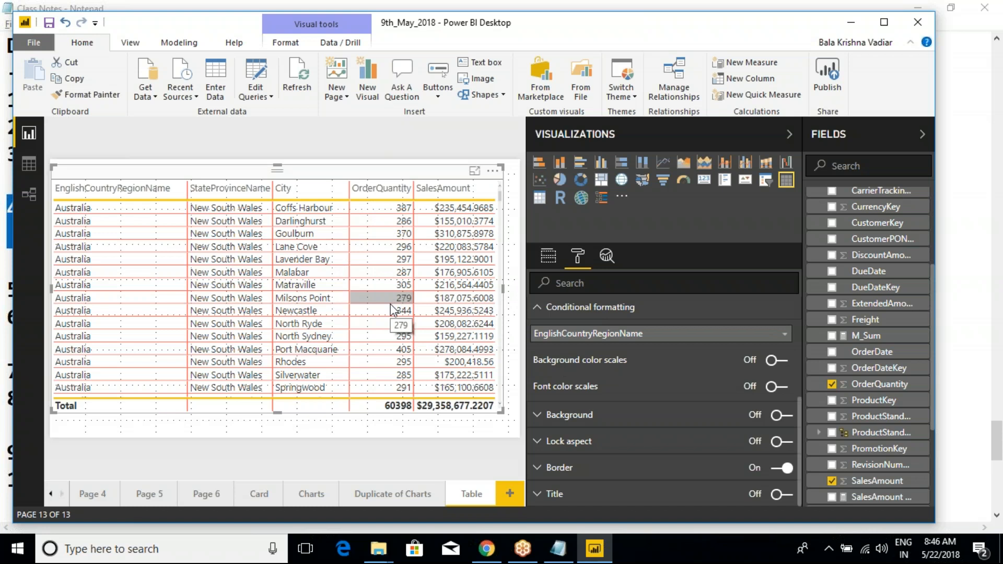
{"action": "scroll", "coordinate": [397, 334], "scroll_direction": "down", "scroll_amount": 4}
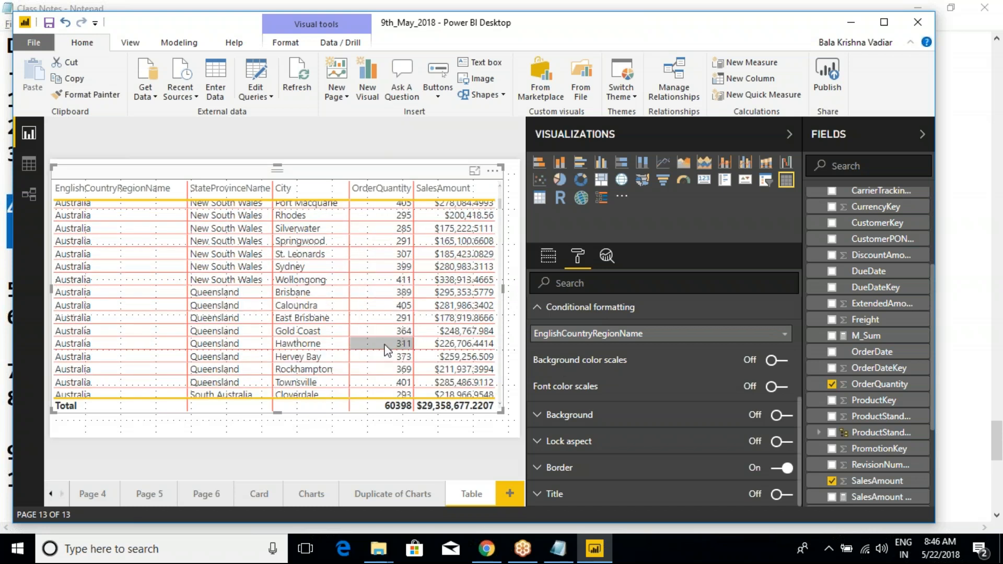
{"action": "scroll", "coordinate": [393, 375], "scroll_direction": "down", "scroll_amount": 3}
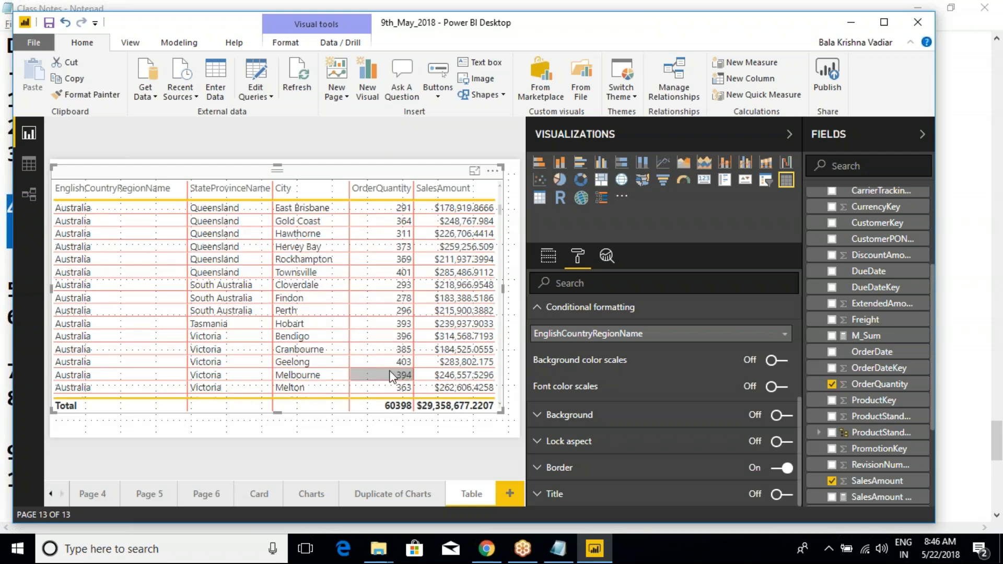
{"action": "scroll", "coordinate": [394, 374], "scroll_direction": "down", "scroll_amount": 4}
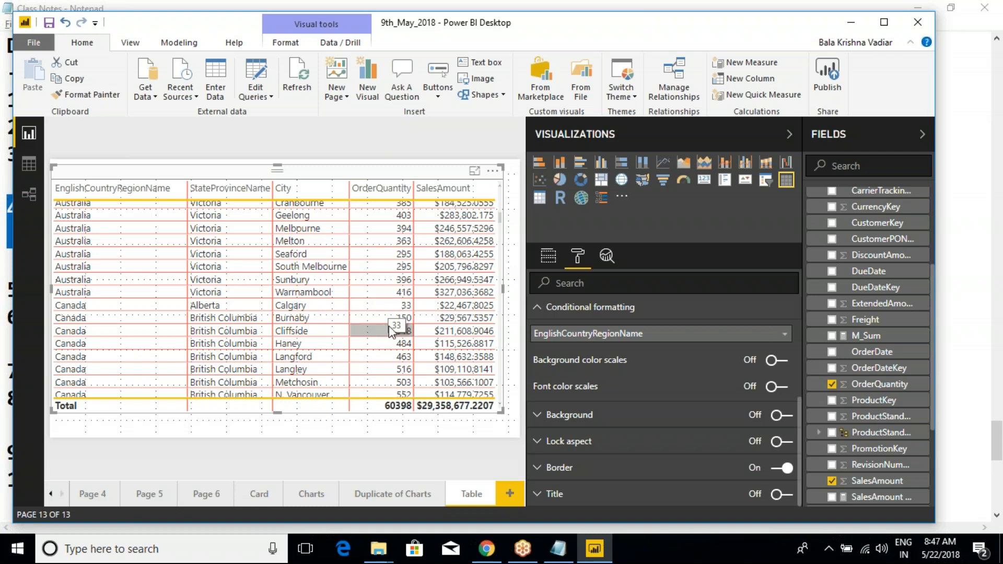
{"action": "left_click", "coordinate": [604, 342]}
{"action": "left_click", "coordinate": [595, 400]}
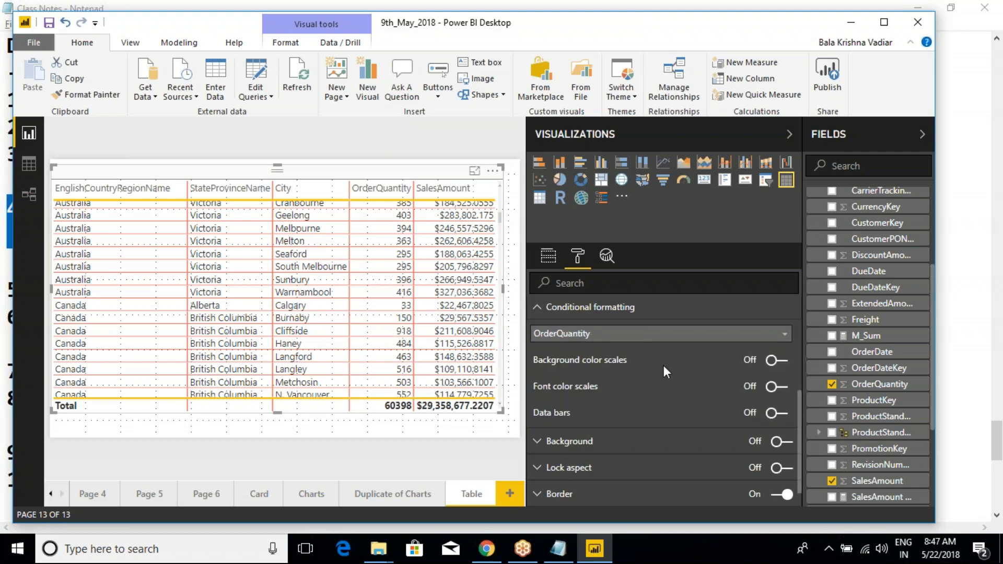
{"action": "left_click", "coordinate": [778, 361]}
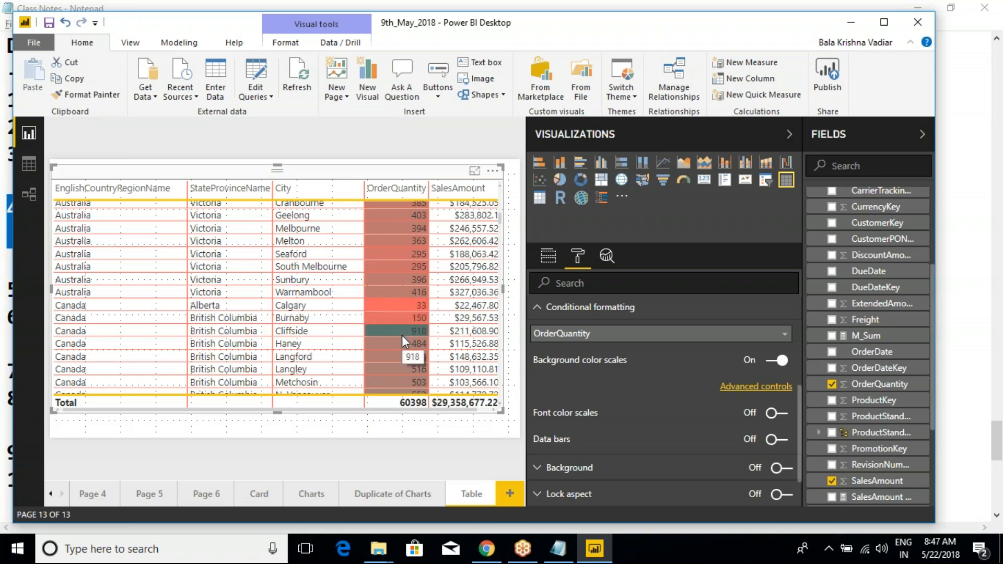
Step: Look through the table's rows to compare the background shading of low and high OrderQuantity values
{"action": "scroll", "coordinate": [402, 335], "scroll_direction": "up", "scroll_amount": 10}
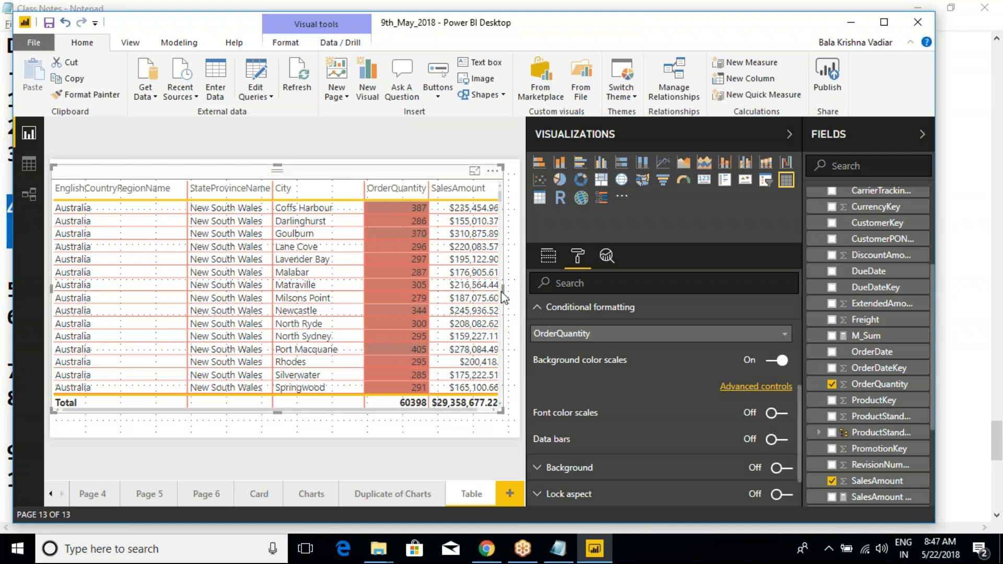
{"action": "left_click_drag", "start_coordinate": [503, 289], "coordinate": [507, 289]}
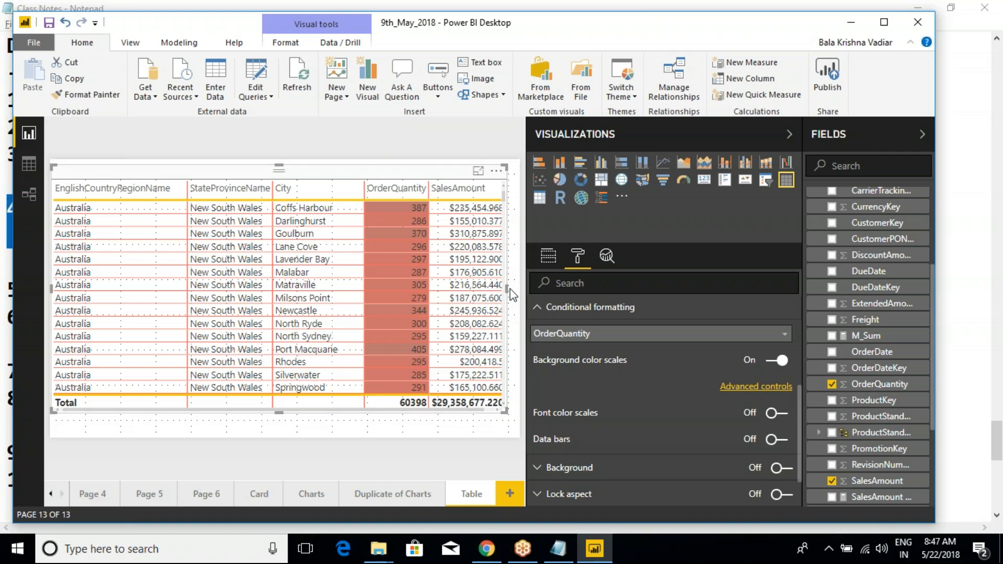
{"action": "left_click_drag", "start_coordinate": [506, 295], "coordinate": [500, 225]}
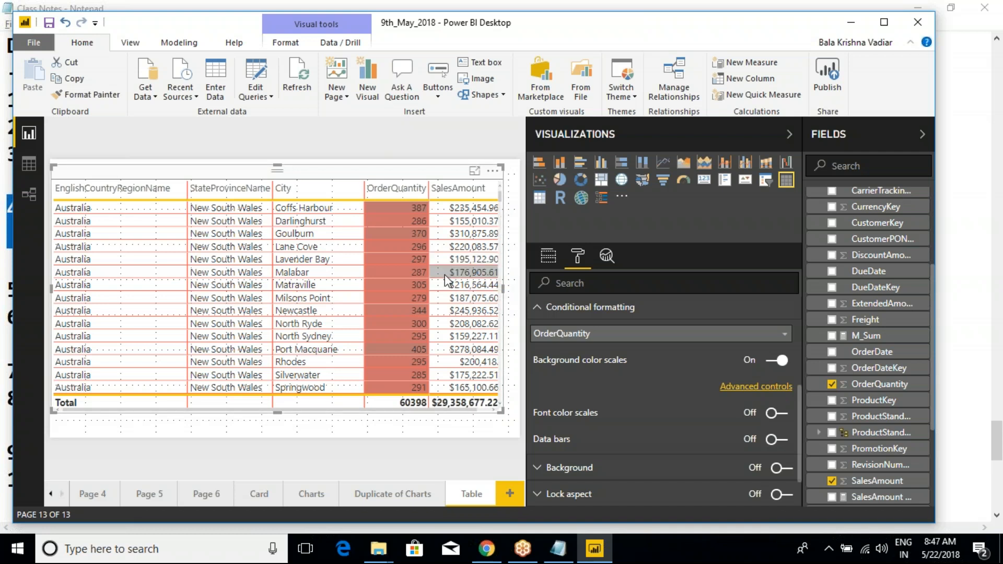
{"action": "scroll", "coordinate": [444, 275], "scroll_direction": "down", "scroll_amount": 10}
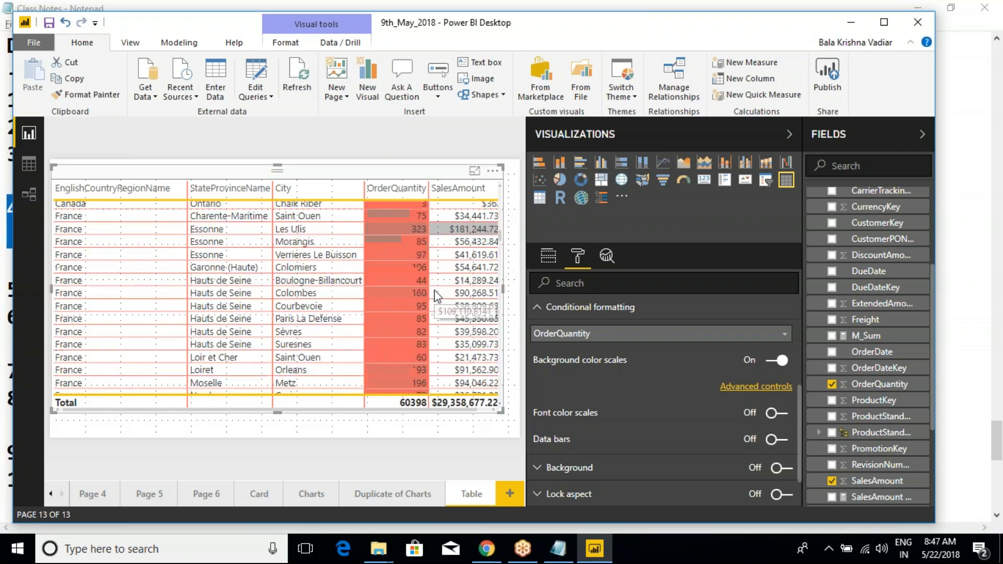
{"action": "scroll", "coordinate": [435, 289], "scroll_direction": "down", "scroll_amount": 12}
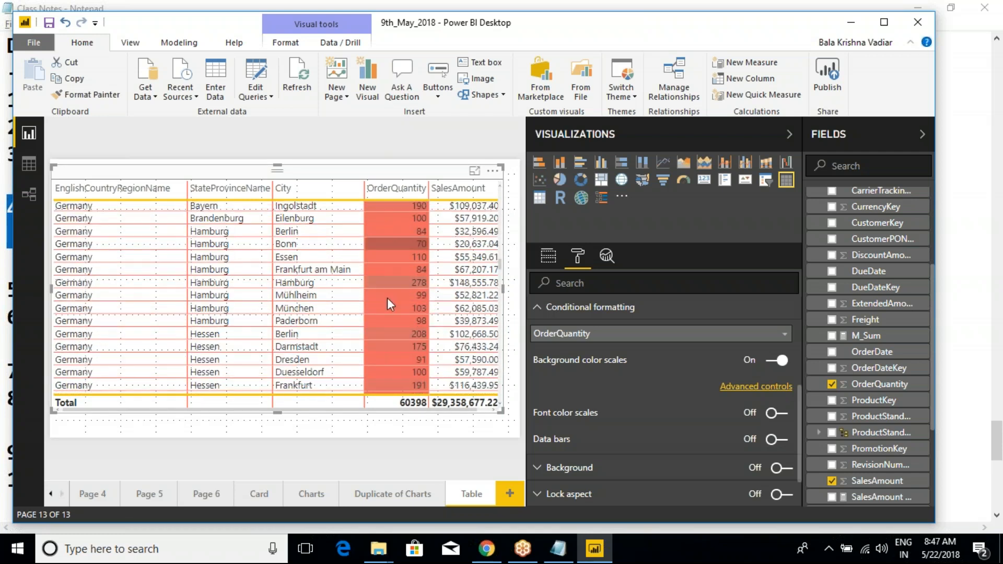
{"action": "scroll", "coordinate": [387, 325], "scroll_direction": "down", "scroll_amount": 3}
{"action": "scroll", "coordinate": [387, 323], "scroll_direction": "up", "scroll_amount": 15}
{"action": "scroll", "coordinate": [388, 322], "scroll_direction": "up", "scroll_amount": 12}
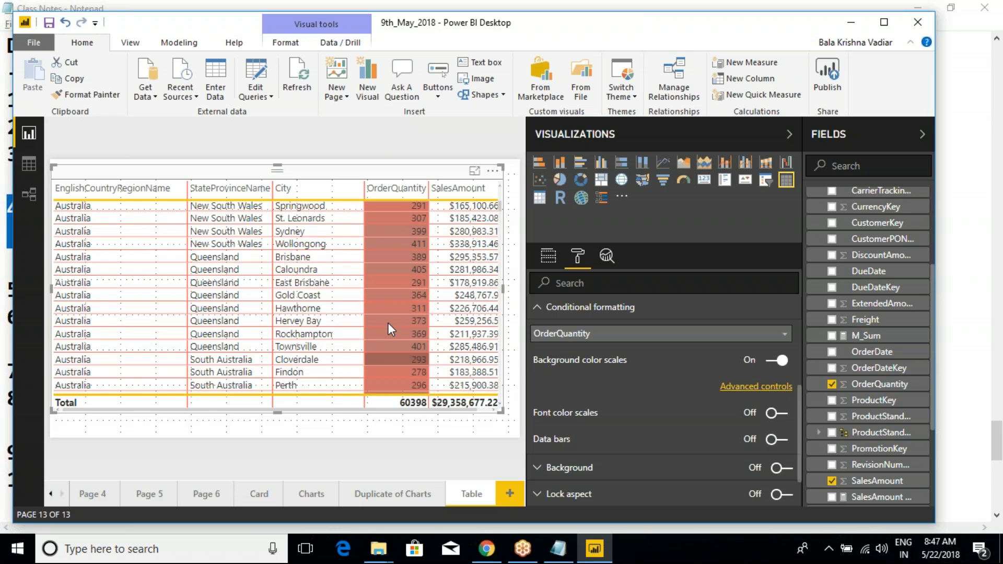
Step: Review the field and summarization choices in the advanced controls of OrderQuantity's background color scales, leaving Summarization at Sum, and close the dialog
{"action": "left_click", "coordinate": [750, 388]}
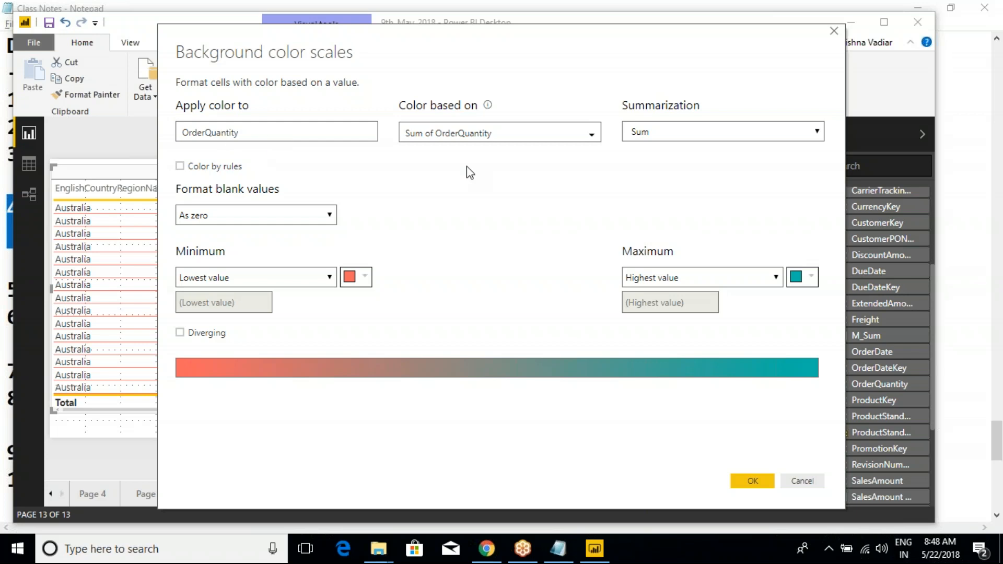
{"action": "left_click_drag", "start_coordinate": [470, 58], "coordinate": [538, 412]}
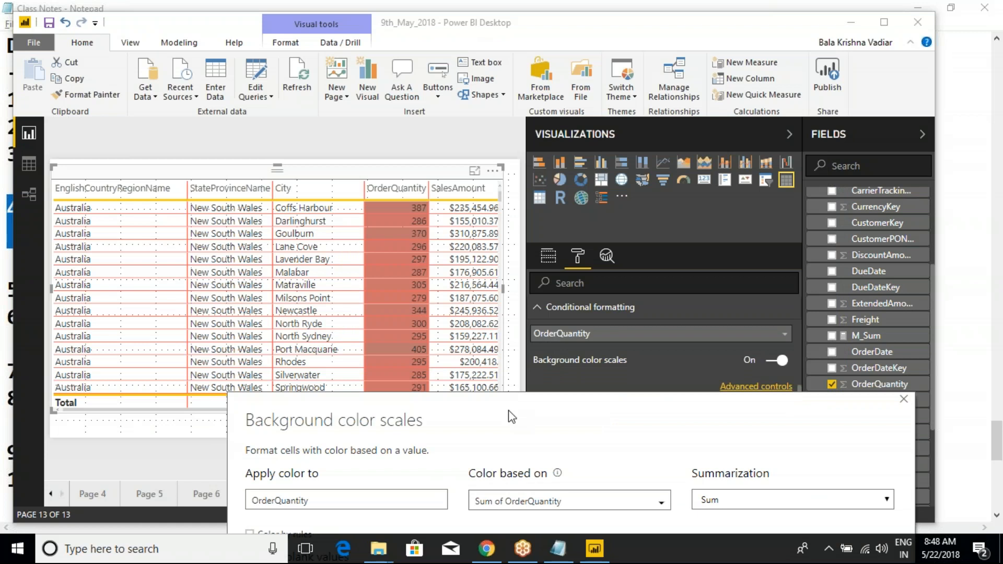
{"action": "left_click_drag", "start_coordinate": [522, 410], "coordinate": [449, 92]}
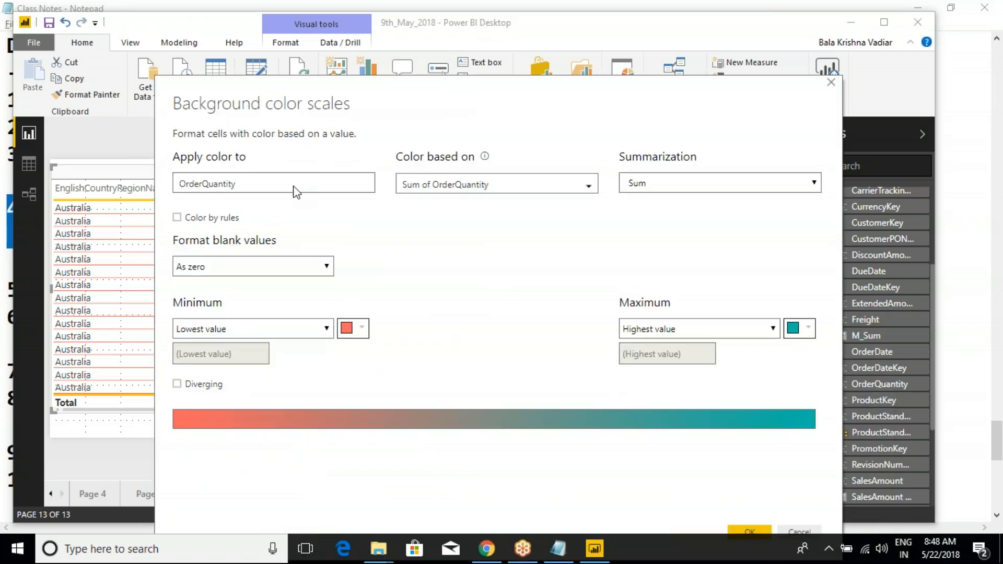
{"action": "left_click", "coordinate": [483, 188]}
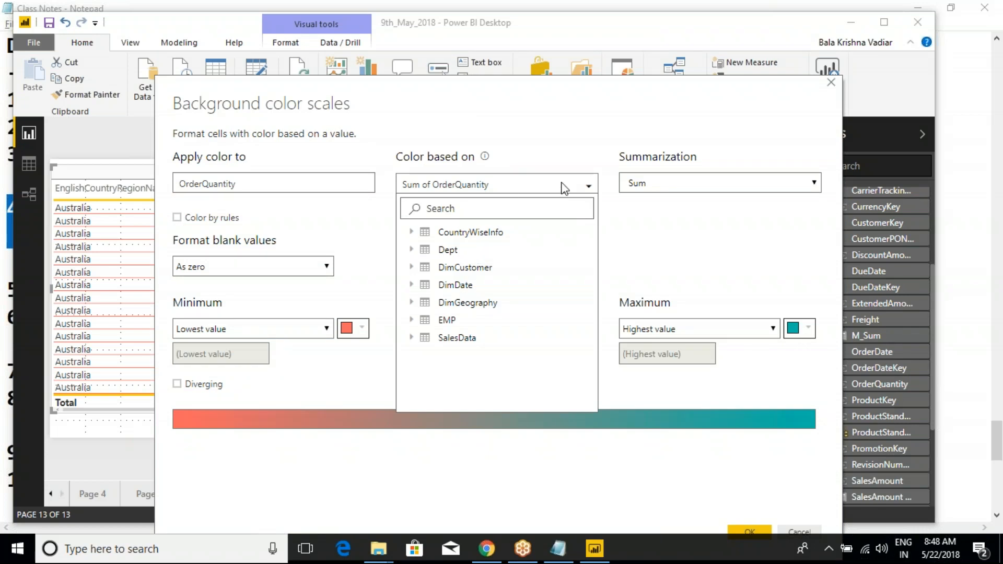
{"action": "left_click", "coordinate": [591, 186]}
{"action": "left_click", "coordinate": [589, 190]}
{"action": "left_click", "coordinate": [592, 190]}
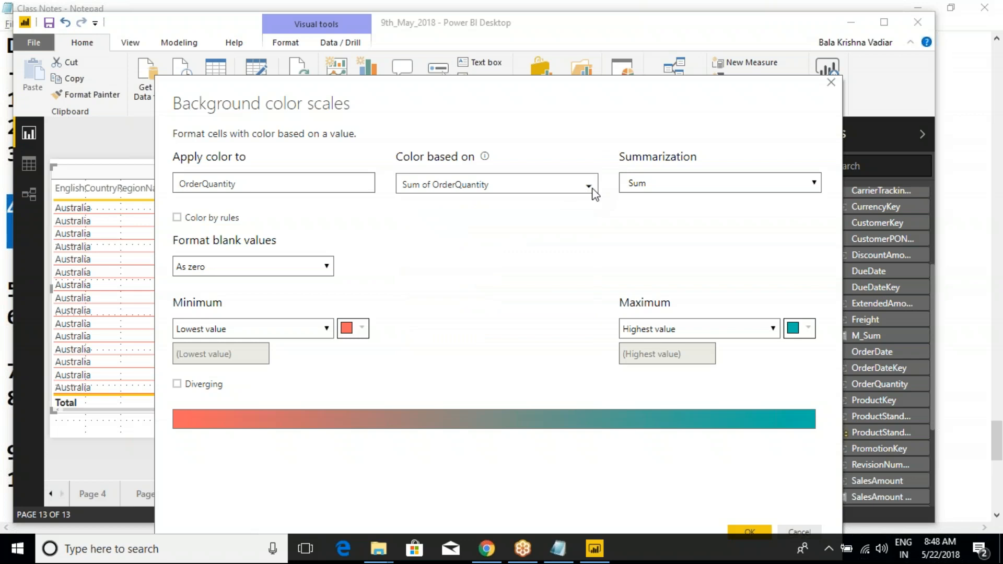
{"action": "left_click", "coordinate": [693, 184]}
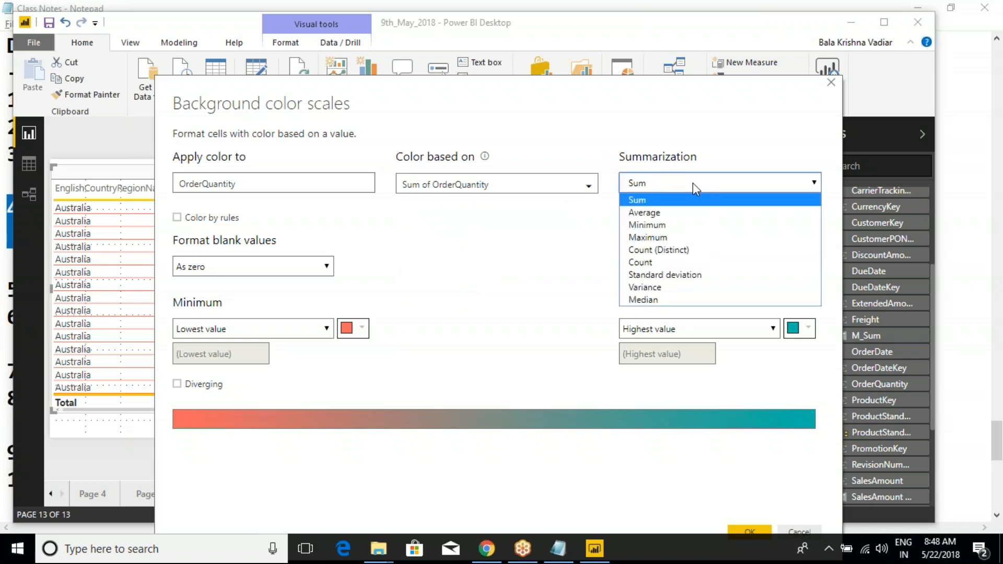
{"action": "left_click", "coordinate": [644, 200]}
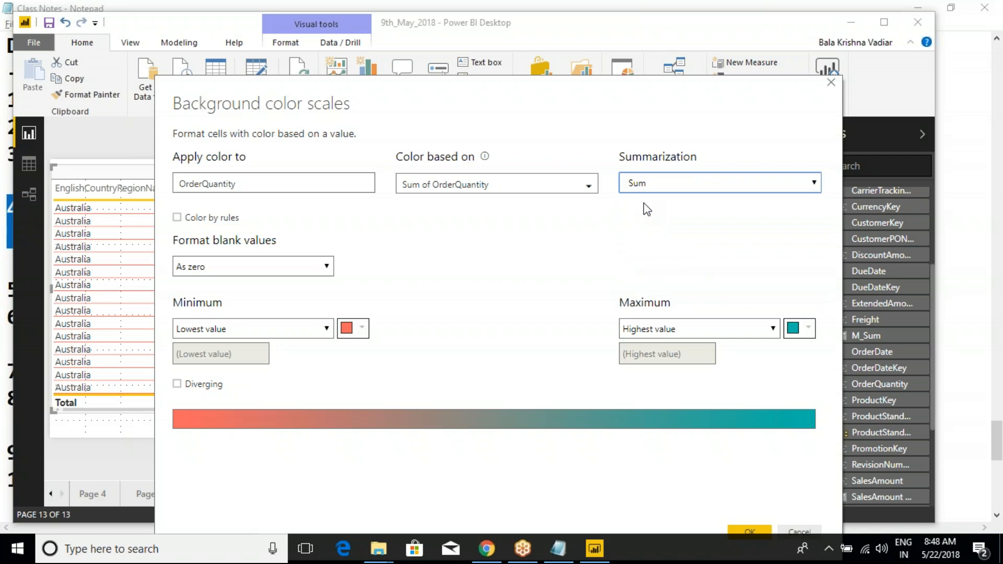
{"action": "left_click", "coordinate": [831, 84]}
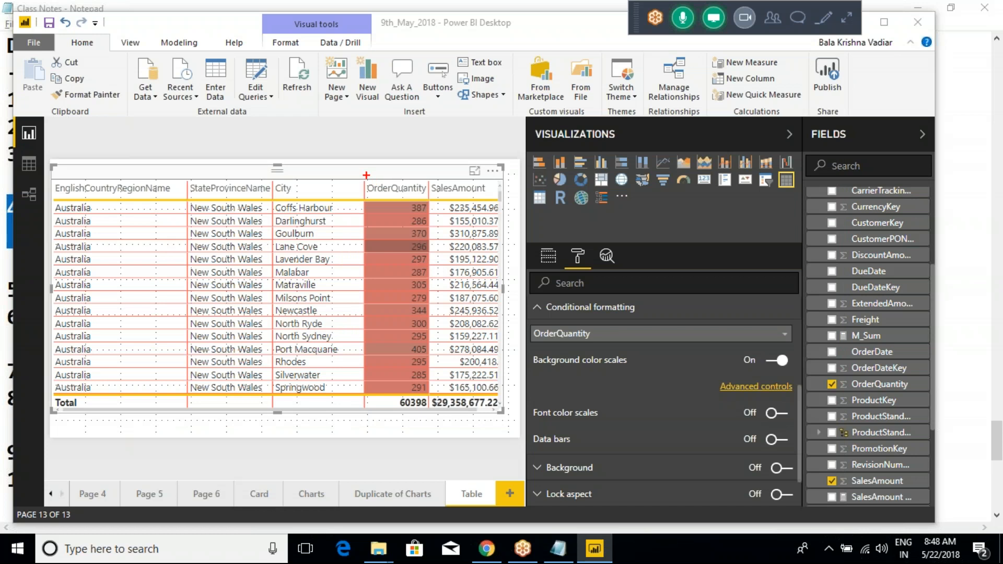
{"action": "mouse_move", "coordinate": [364, 173]}
{"action": "left_mouse_down"}
{"action": "mouse_move", "coordinate": [422, 296]}
{"action": "mouse_move", "coordinate": [430, 376]}
{"action": "left_mouse_up"}
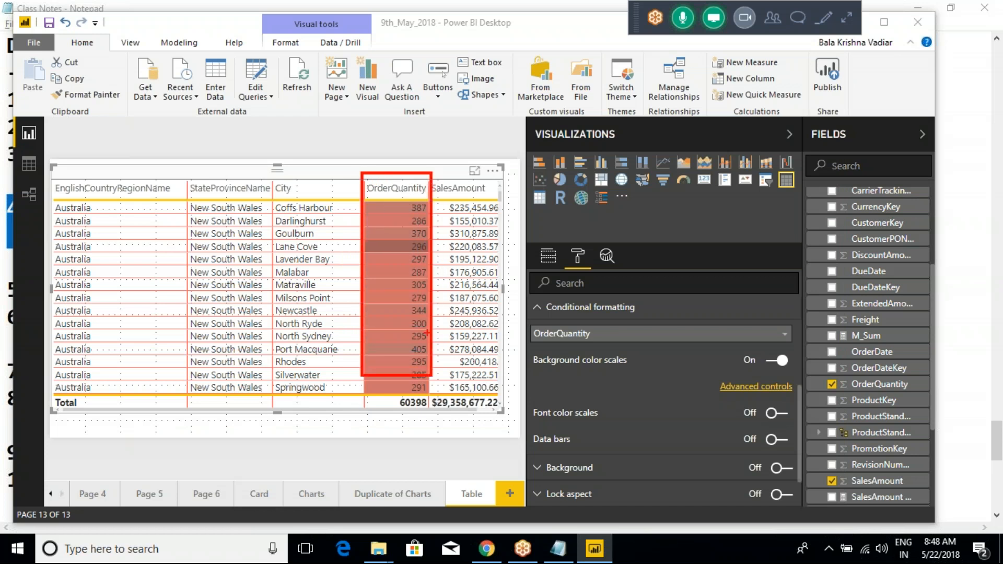
{"action": "mouse_move", "coordinate": [273, 203]}
{"action": "left_mouse_down"}
{"action": "mouse_move", "coordinate": [296, 219]}
{"action": "mouse_move", "coordinate": [332, 214]}
{"action": "left_mouse_up"}
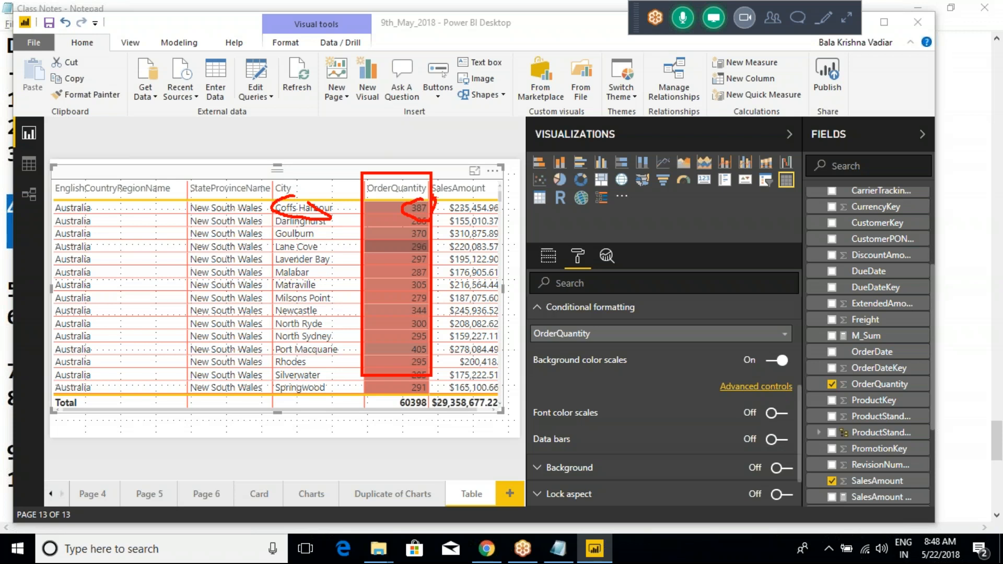
{"action": "key", "text": "Escape"}
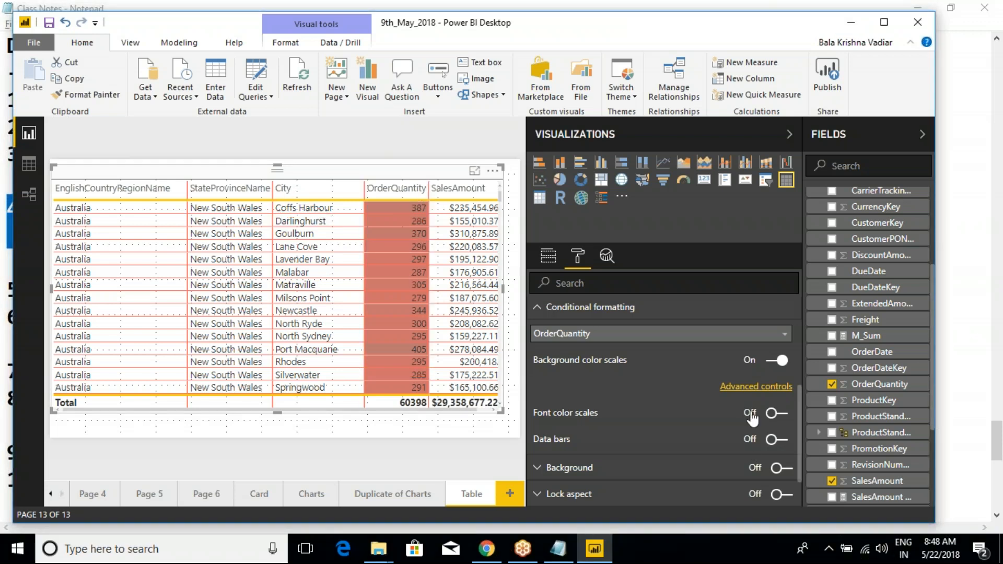
Step: Open the advanced controls of OrderQuantity's background color scales
{"action": "left_click", "coordinate": [756, 387]}
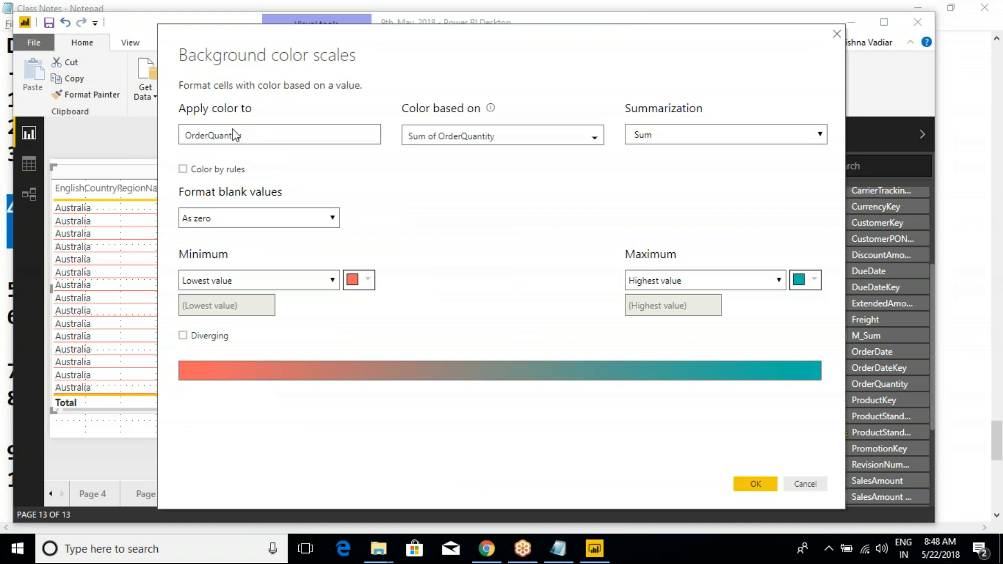
{"action": "key", "text": "ctrl+2"}
{"action": "mouse_move", "coordinate": [150, 77]}
{"action": "left_mouse_down"}
{"action": "mouse_move", "coordinate": [460, 139]}
{"action": "mouse_move", "coordinate": [770, 163]}
{"action": "left_mouse_up"}
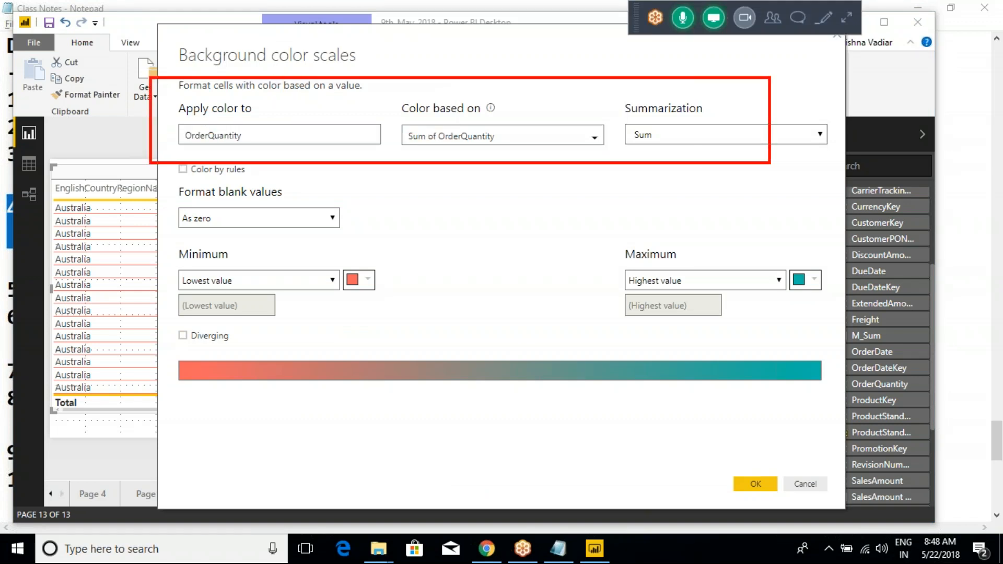
{"action": "key", "text": "Escape"}
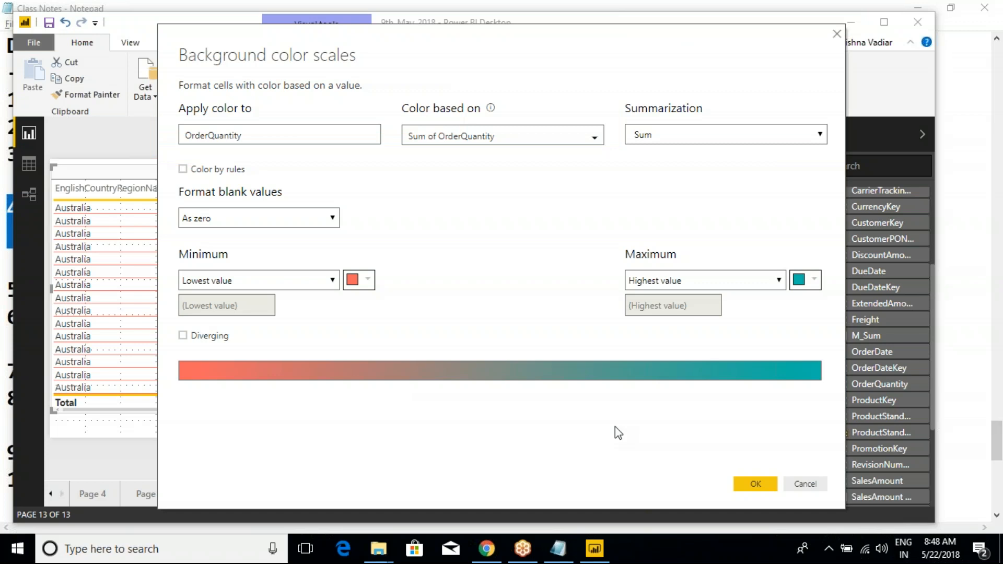
Step: Try formatting blank values with a specific yellow color instead of treating them as zero
{"action": "left_click", "coordinate": [239, 224]}
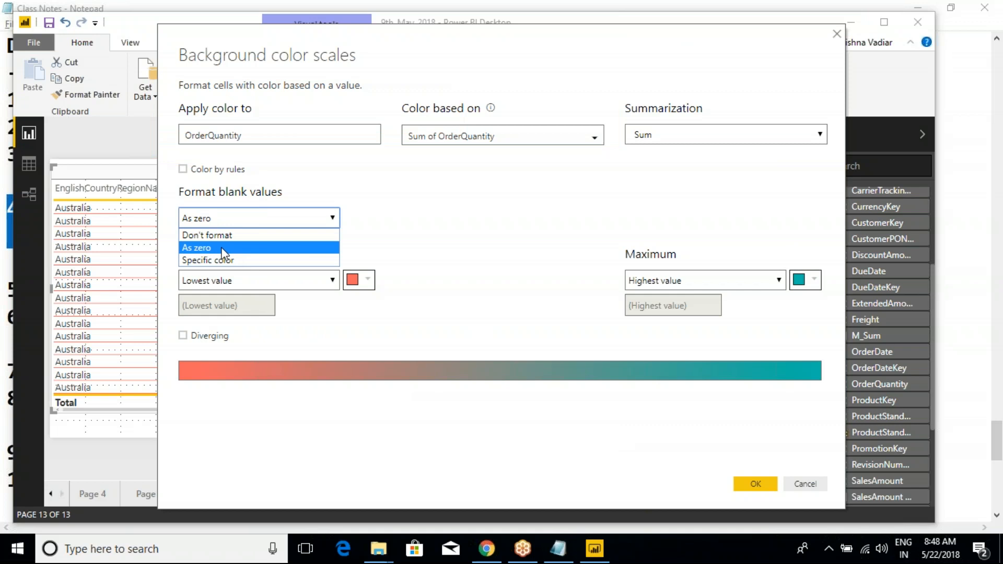
{"action": "left_click", "coordinate": [224, 251]}
{"action": "left_click", "coordinate": [230, 220]}
{"action": "left_click", "coordinate": [210, 260]}
{"action": "left_click", "coordinate": [331, 219]}
{"action": "left_click", "coordinate": [233, 260]}
{"action": "left_click", "coordinate": [366, 218]}
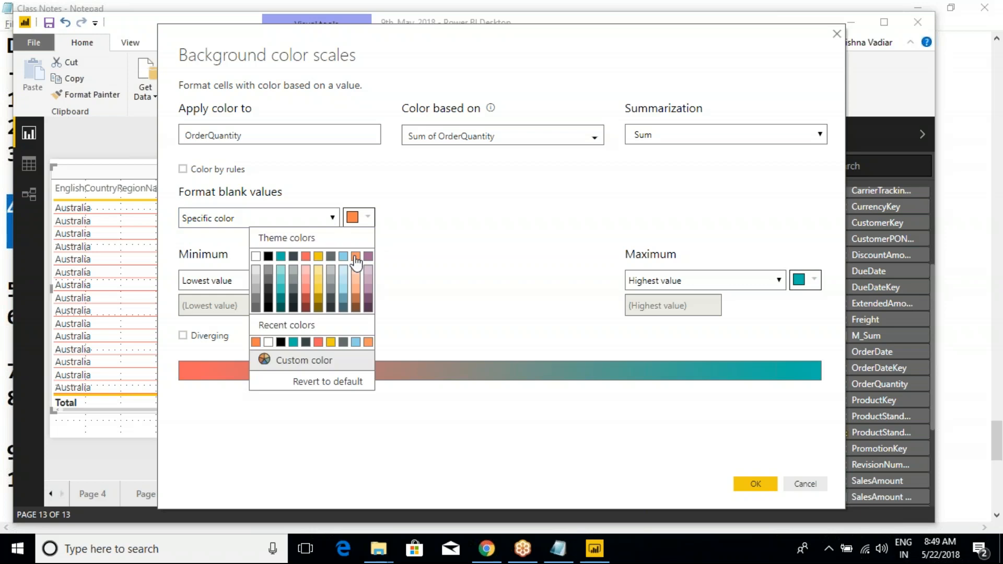
{"action": "left_click", "coordinate": [318, 256]}
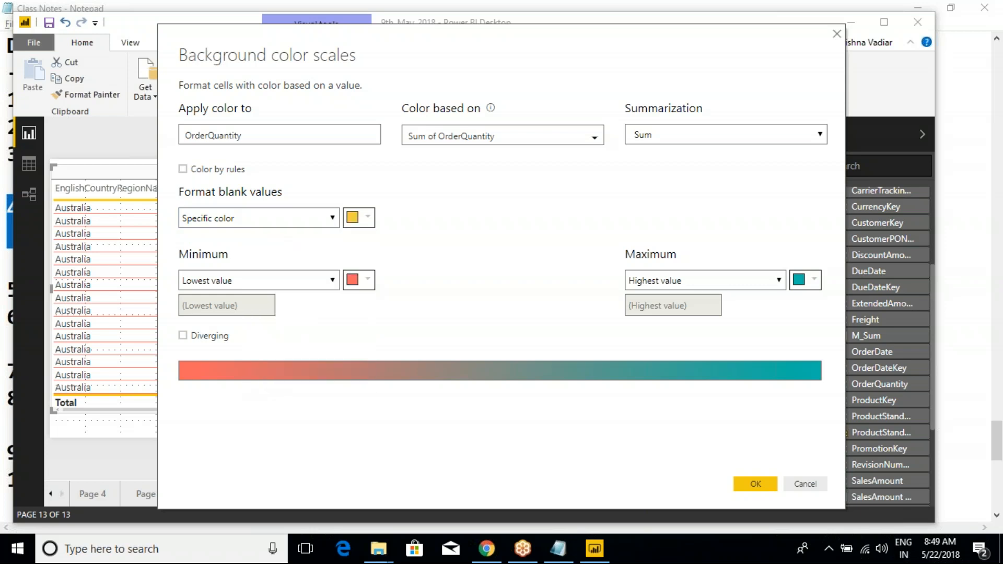
Step: Try the As zero and Don't format options for blank values, ending with As zero selected
{"action": "left_click", "coordinate": [292, 220]}
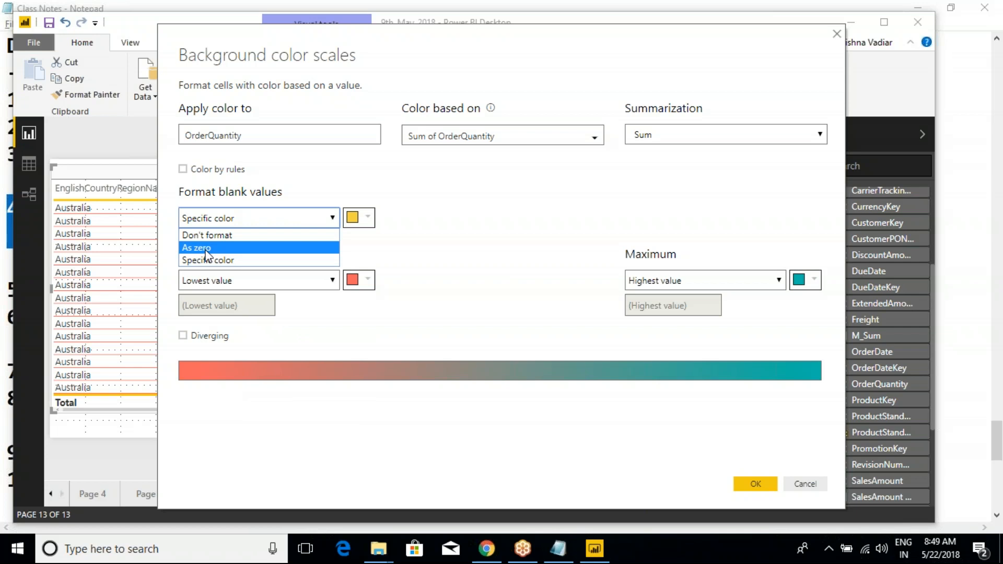
{"action": "left_click", "coordinate": [206, 251]}
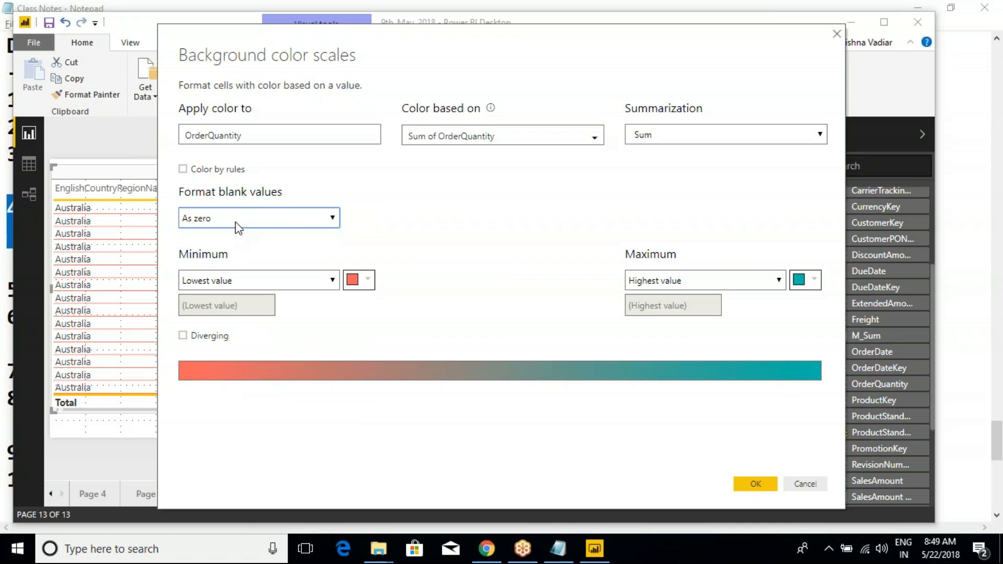
{"action": "left_click", "coordinate": [238, 229]}
{"action": "left_click", "coordinate": [222, 233]}
{"action": "left_click", "coordinate": [237, 215]}
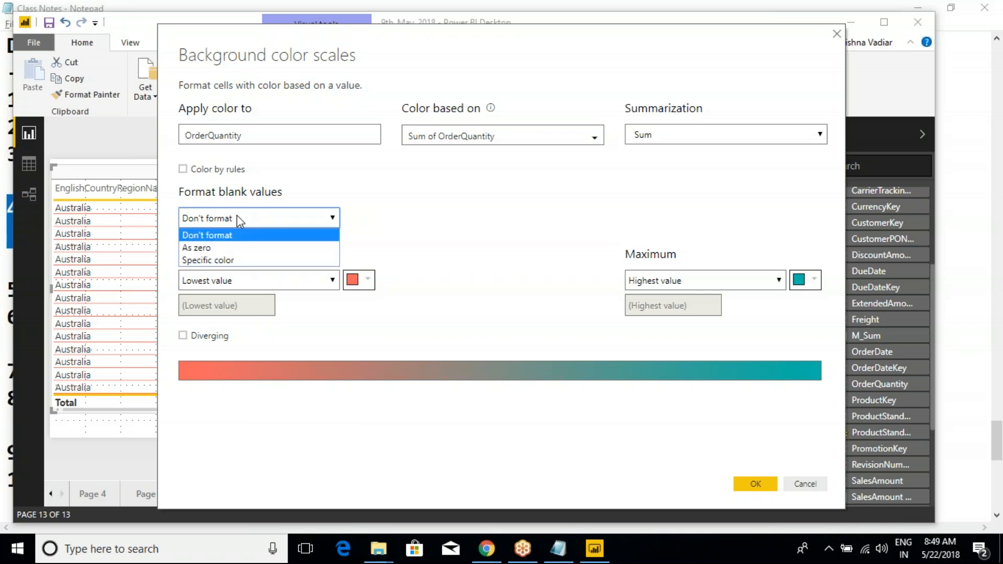
{"action": "left_click", "coordinate": [202, 249]}
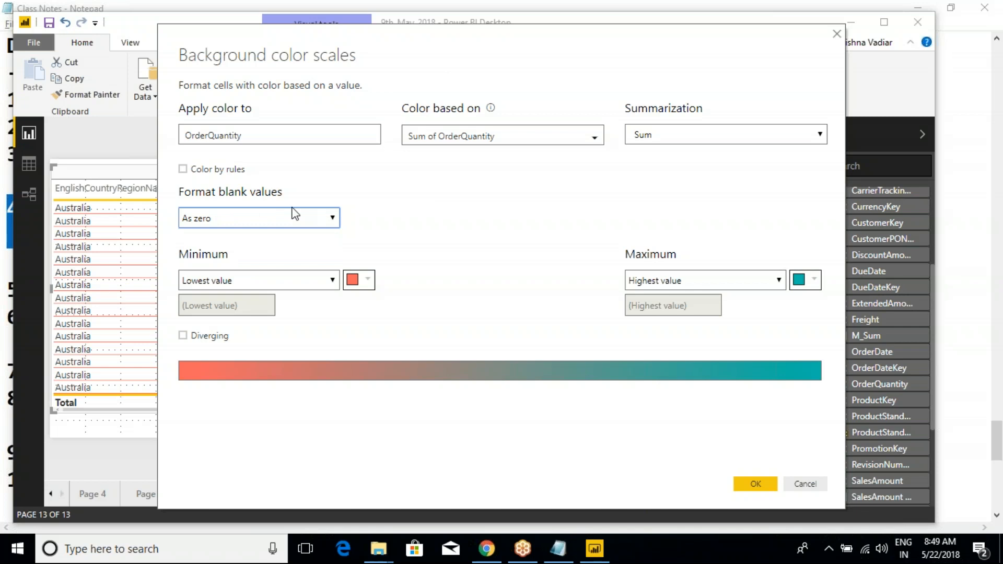
Step: Examine the color scale's Minimum and Maximum settings, moving the dialog aside to compare them with the table's shading
{"action": "left_click", "coordinate": [395, 66]}
{"action": "mouse_move", "coordinate": [154, 237]}
{"action": "left_mouse_down"}
{"action": "mouse_move", "coordinate": [347, 351]}
{"action": "mouse_move", "coordinate": [819, 400]}
{"action": "left_mouse_up"}
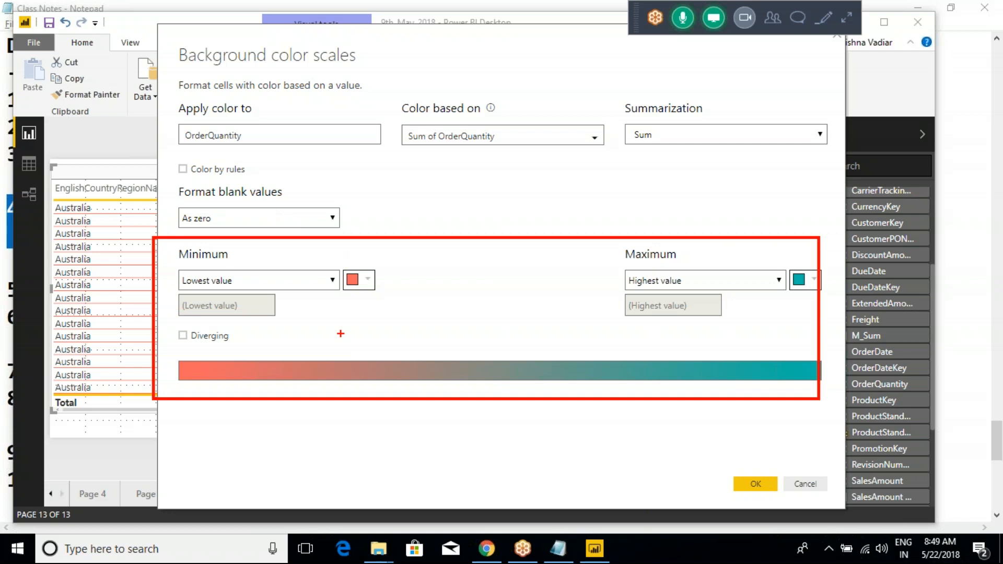
{"action": "left_click_drag", "start_coordinate": [225, 273], "coordinate": [297, 248]}
{"action": "left_click_drag", "start_coordinate": [580, 284], "coordinate": [669, 250]}
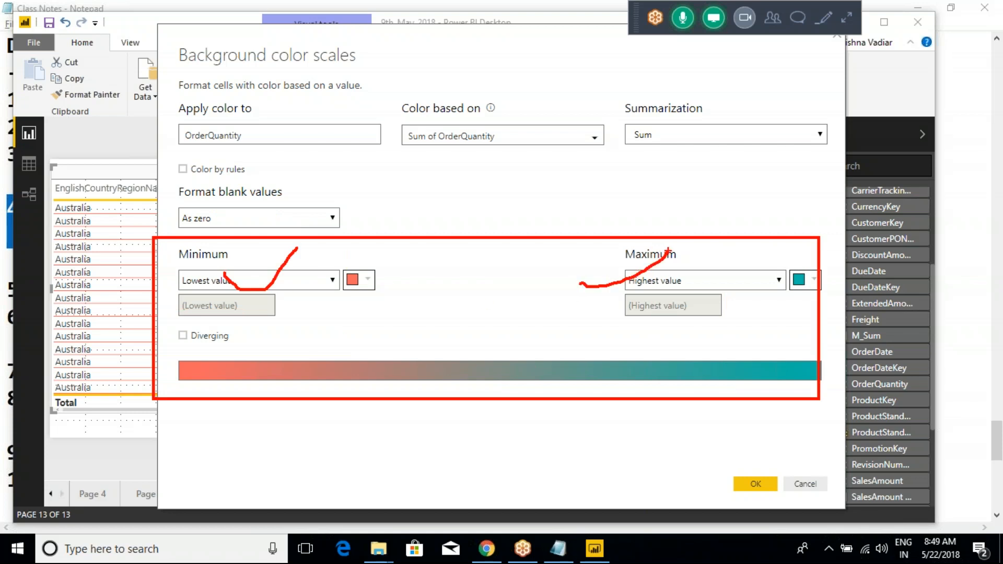
{"action": "key", "text": "Escape"}
{"action": "mouse_move", "coordinate": [517, 45]}
{"action": "left_mouse_down"}
{"action": "mouse_move", "coordinate": [537, 152]}
{"action": "mouse_move", "coordinate": [910, 219]}
{"action": "mouse_move", "coordinate": [804, 158]}
{"action": "left_mouse_up"}
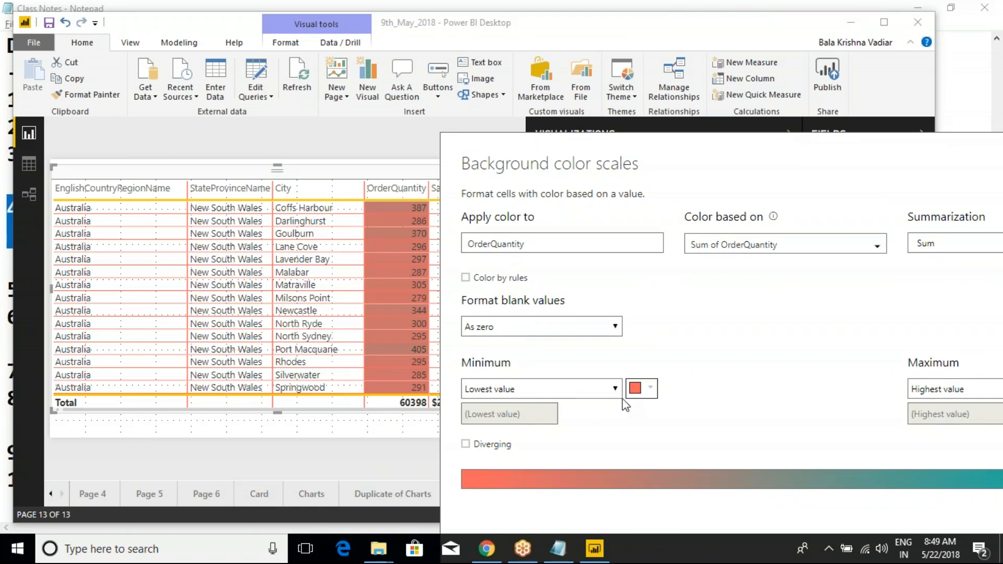
{"action": "left_click", "coordinate": [647, 389]}
{"action": "left_click", "coordinate": [707, 366]}
{"action": "left_click_drag", "start_coordinate": [678, 155], "coordinate": [364, 150]}
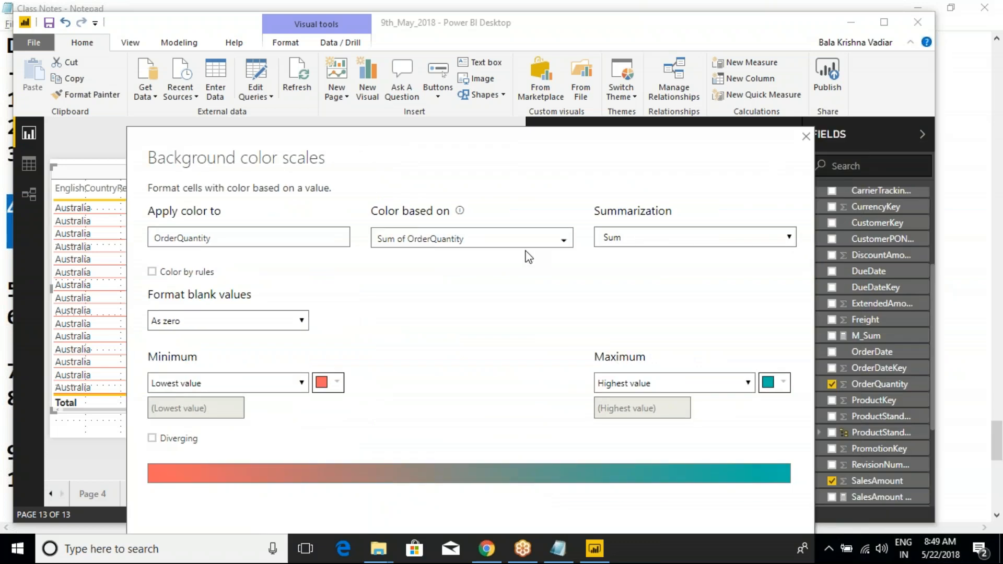
{"action": "key", "text": "ctrl+2"}
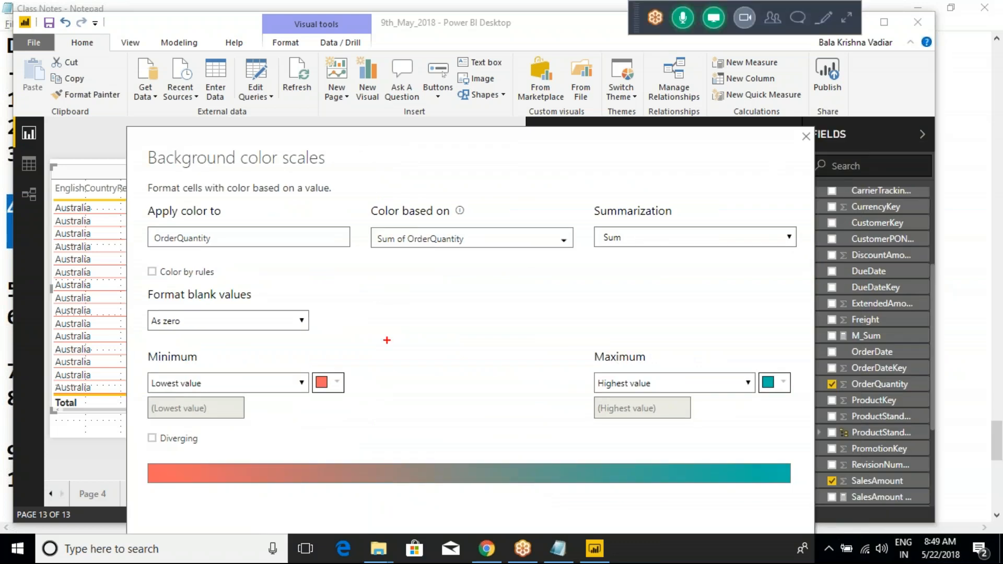
{"action": "key", "text": "Escape"}
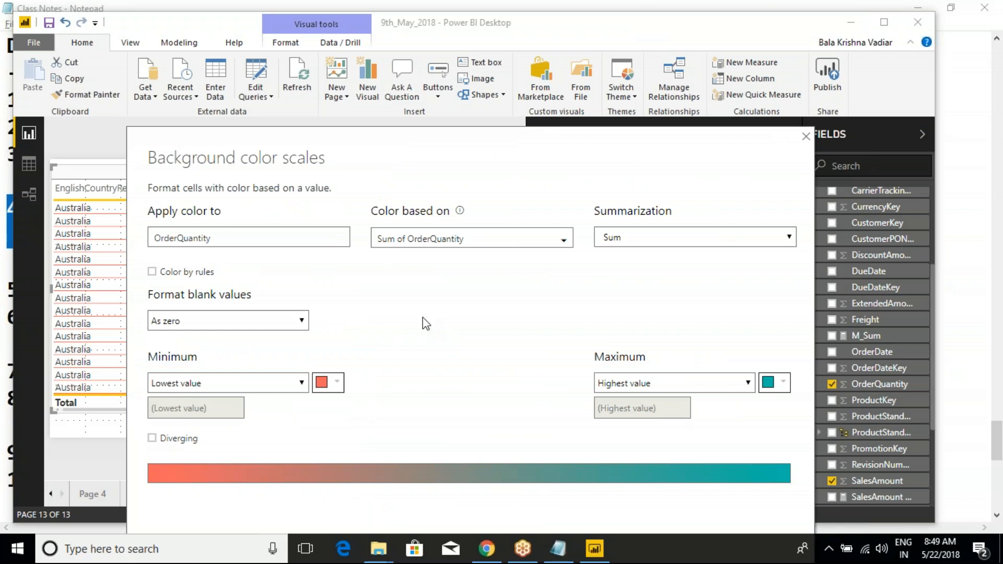
Step: Switch to the Class Notes file in Notepad and add the heading "1. Table Visuals" below the chart list
{"action": "left_click", "coordinate": [561, 551]}
{"action": "scroll", "coordinate": [384, 342], "scroll_direction": "down", "scroll_amount": 5}
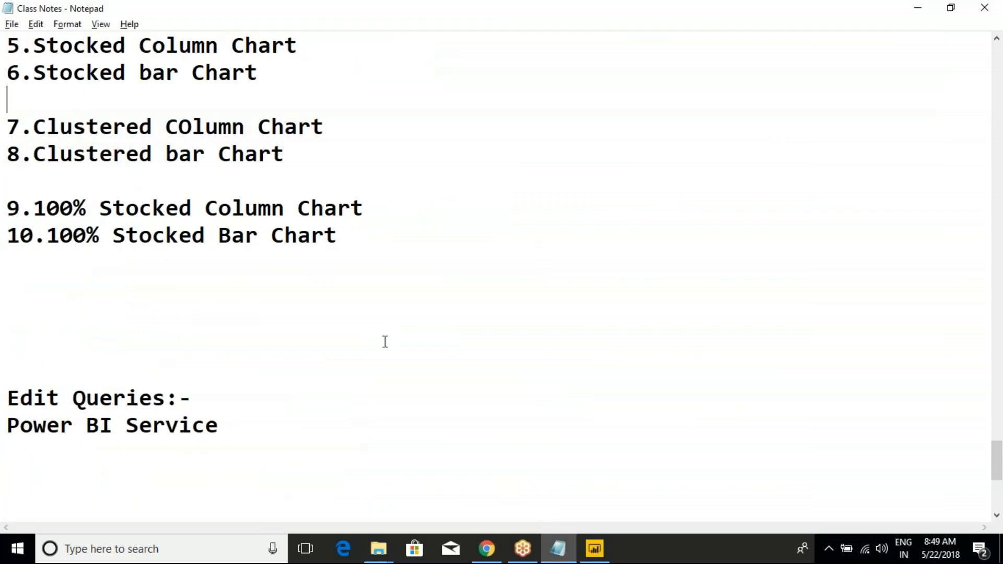
{"action": "left_click", "coordinate": [217, 125]}
{"action": "type", "text": "1."}
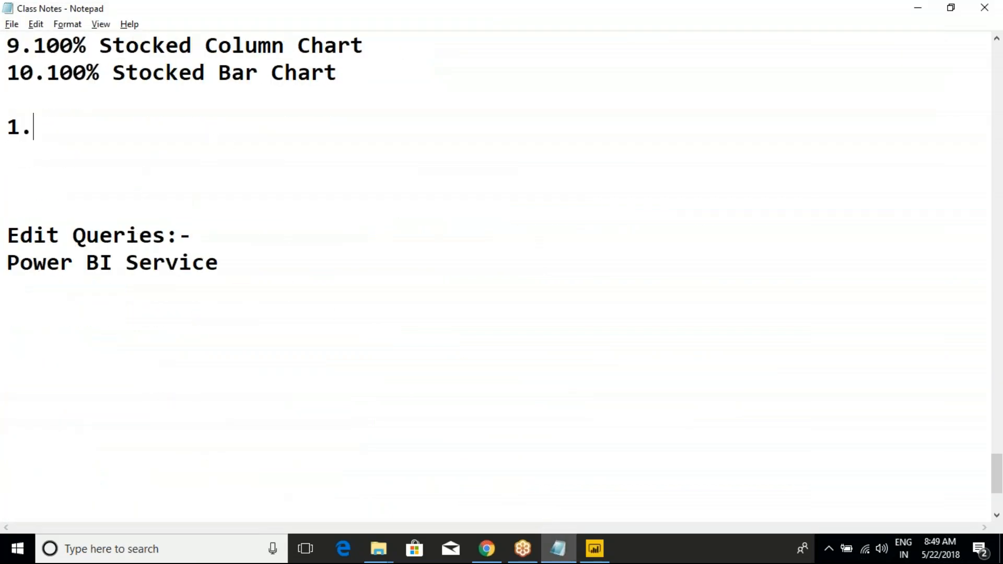
{"action": "type", "text": " Table Forma"}
{"action": "key", "text": "BackSpace"}
{"action": "key", "text": "BackSpace"}
{"action": "key", "text": "BackSpace"}
{"action": "key", "text": "BackSpace"}
{"action": "key", "text": "BackSpace"}
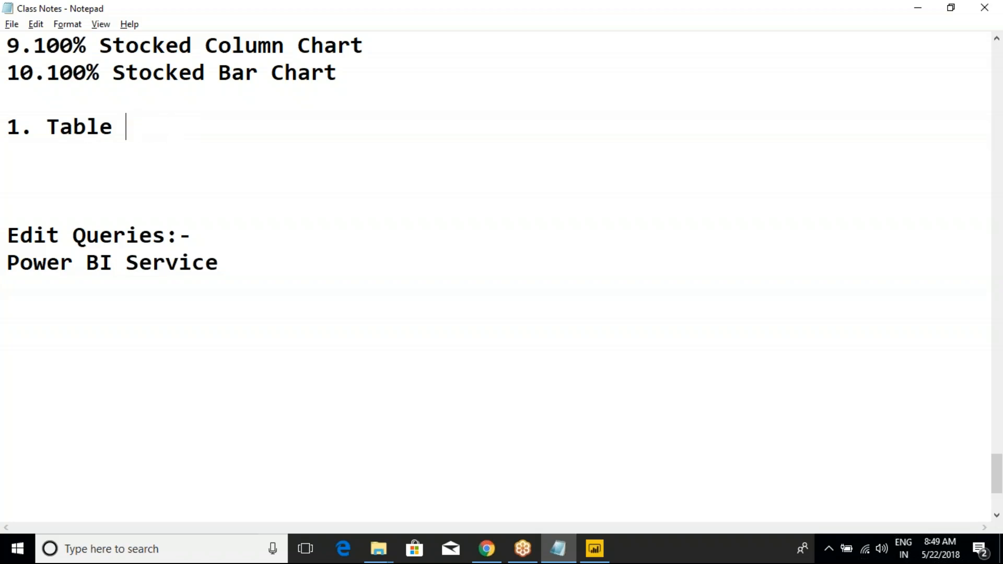
{"action": "type", "text": "Visuals"}
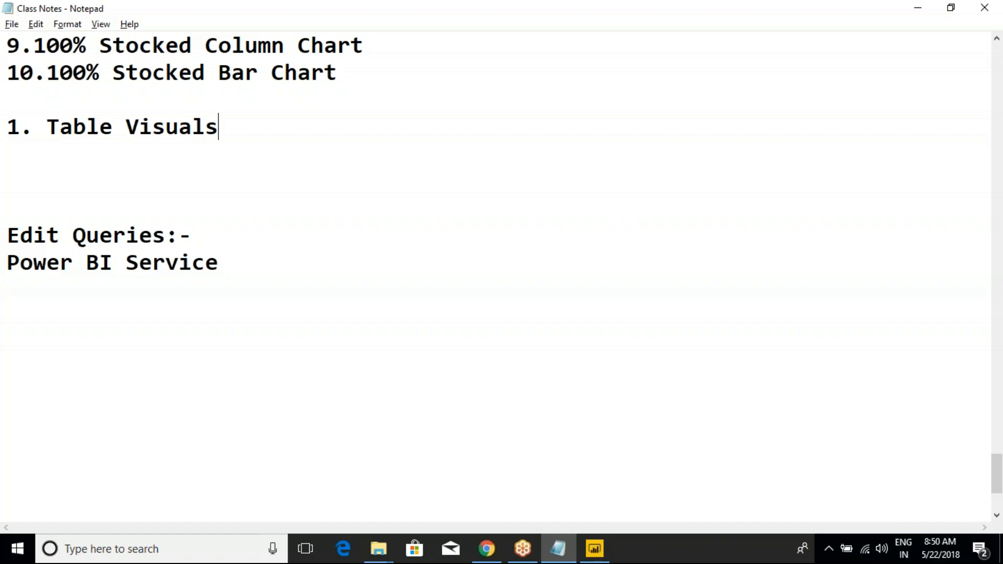
Step: Under the Table Visuals heading, add the lines "Qty <=200 Then Red Color" and ">200 the Green Color", and highlight both
{"action": "key", "text": "Return"}
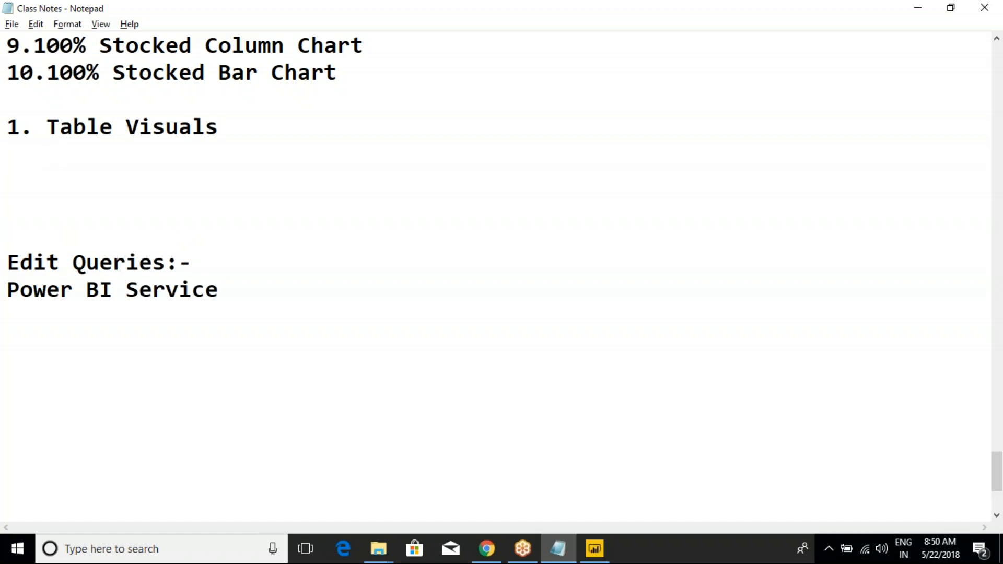
{"action": "type", "text": "Qty <"}
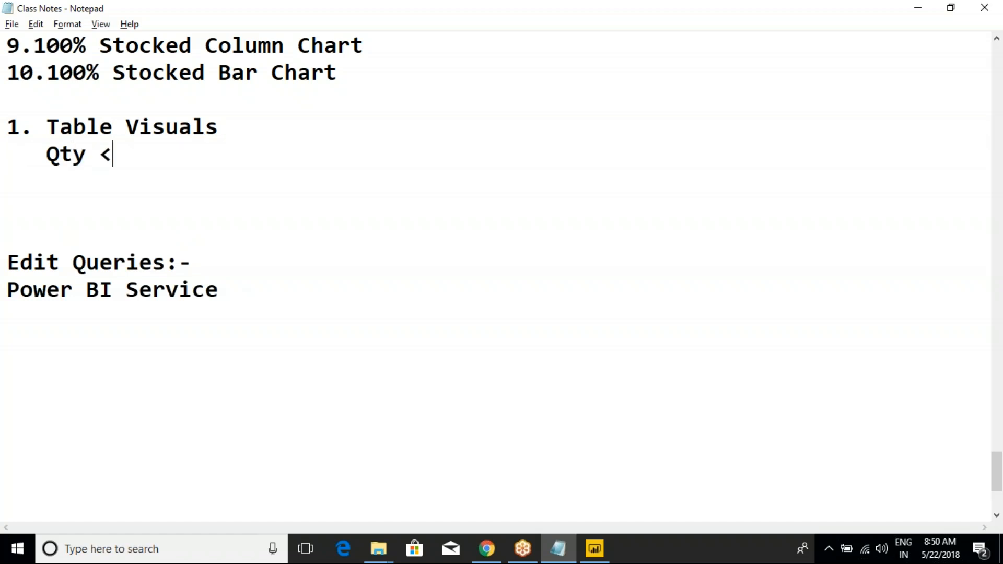
{"action": "type", "text": "=200 "}
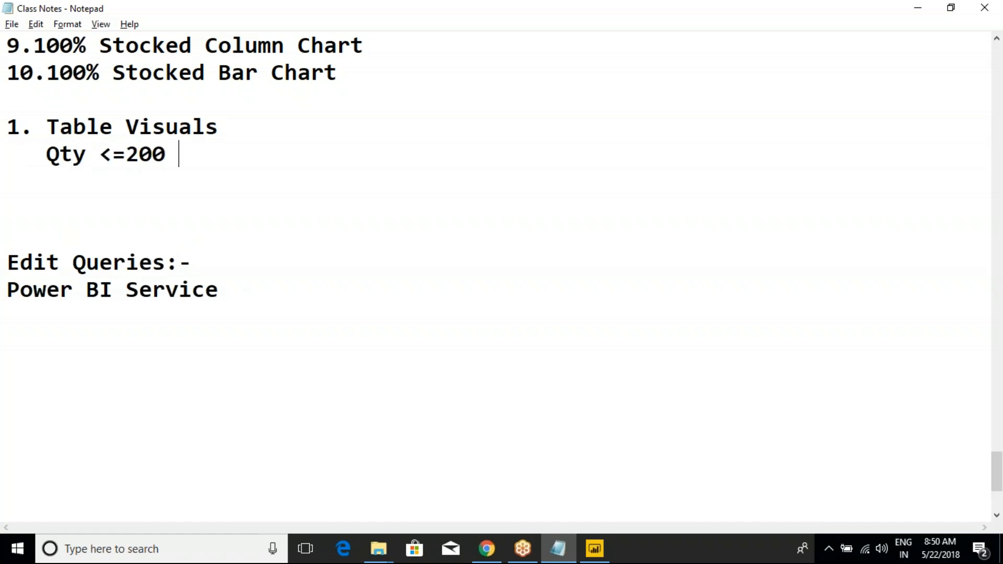
{"action": "type", "text": "Then"}
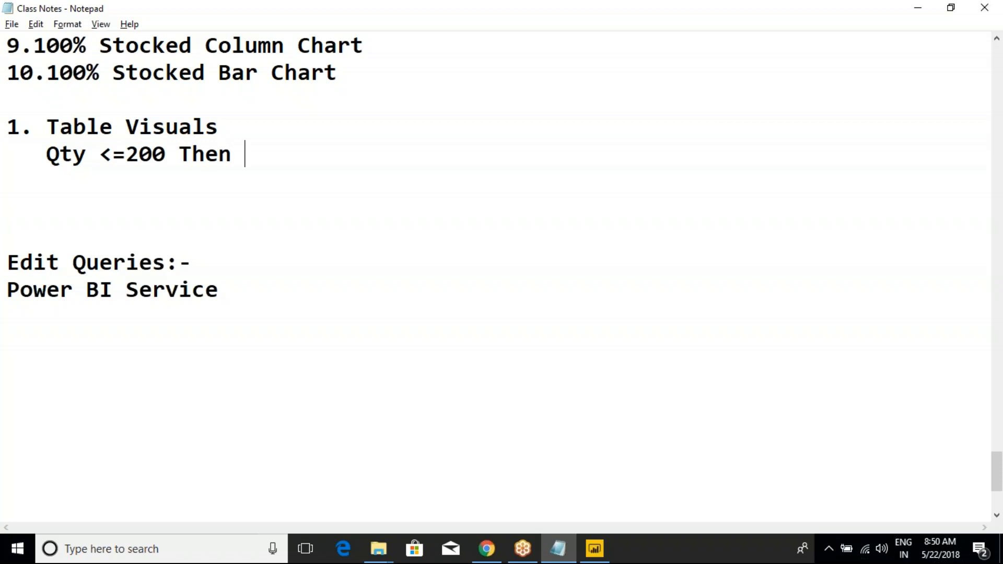
{"action": "type", "text": " Red Color"}
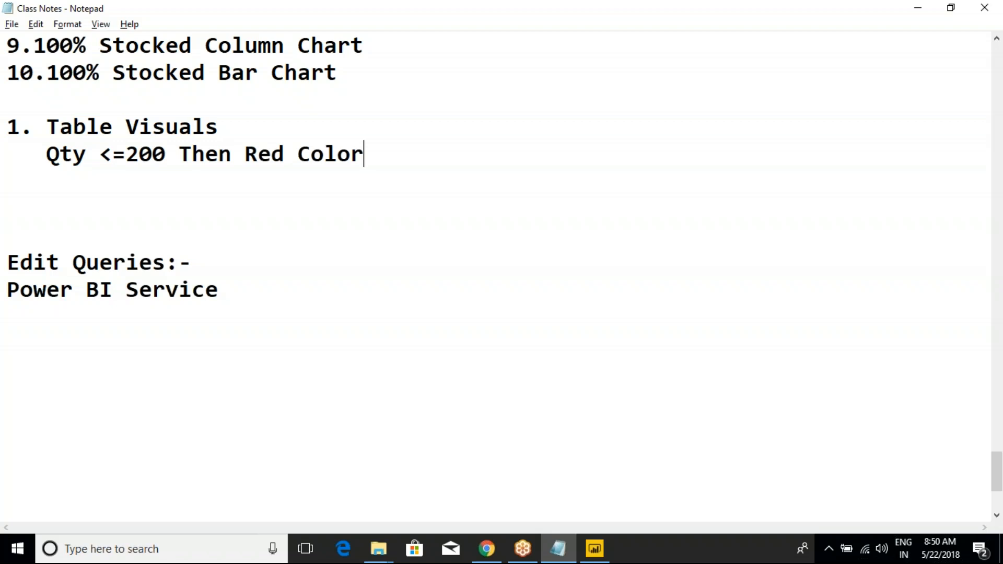
{"action": "key", "text": "Return"}
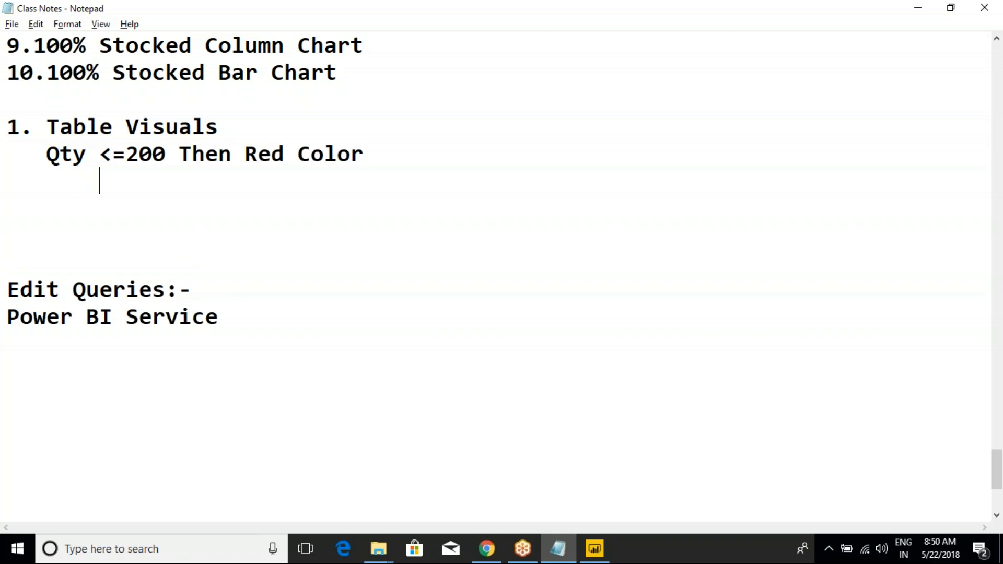
{"action": "type", "text": ">200 the Green Color"}
{"action": "left_click_drag", "start_coordinate": [396, 190], "coordinate": [7, 155]}
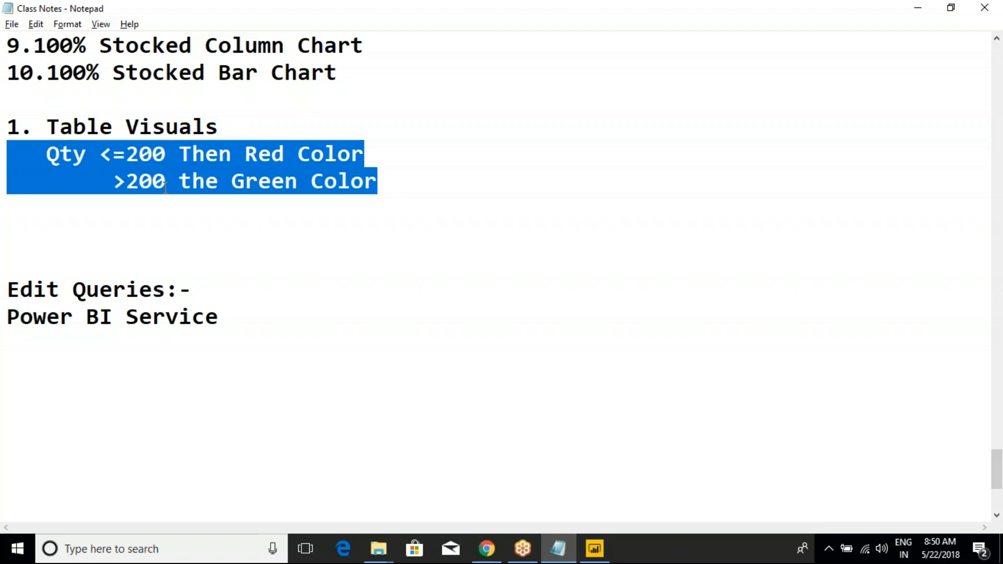
Step: Return to Power BI Desktop's background color scales dialog and set the Minimum color to a custom bright red
{"action": "key", "text": "alt+Tab"}
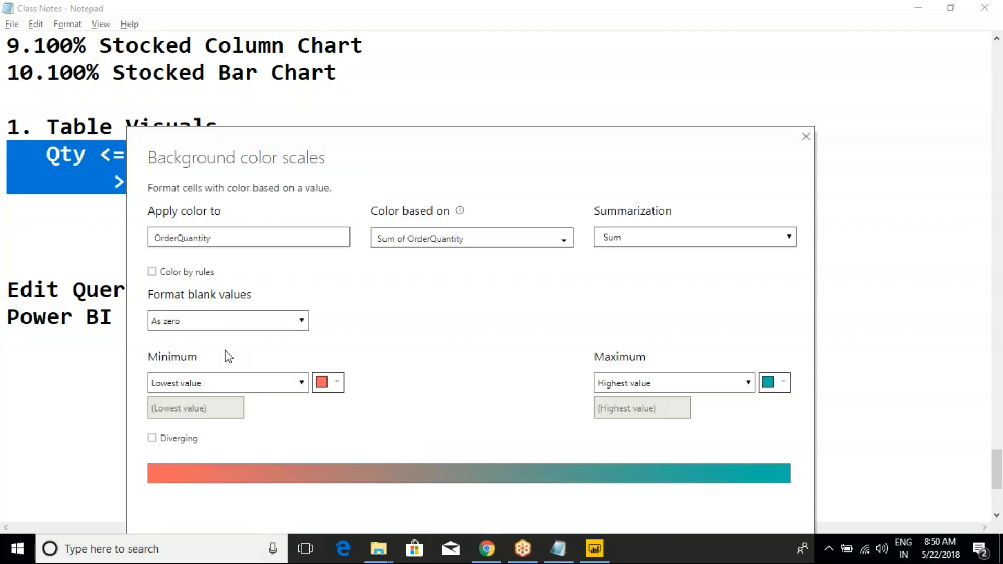
{"action": "left_click", "coordinate": [335, 385]}
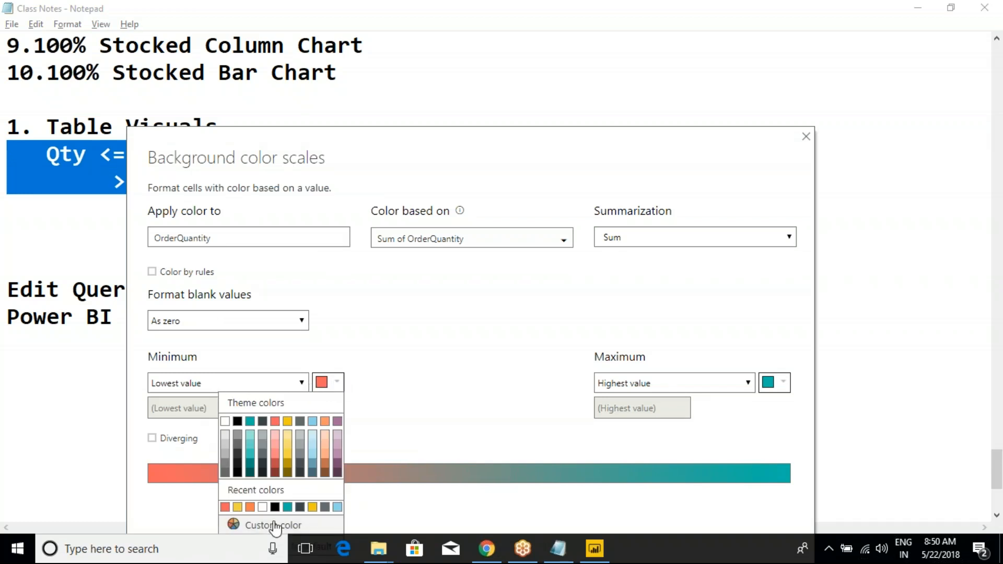
{"action": "left_click", "coordinate": [236, 525]}
{"action": "left_click", "coordinate": [234, 455]}
{"action": "left_click", "coordinate": [394, 426]}
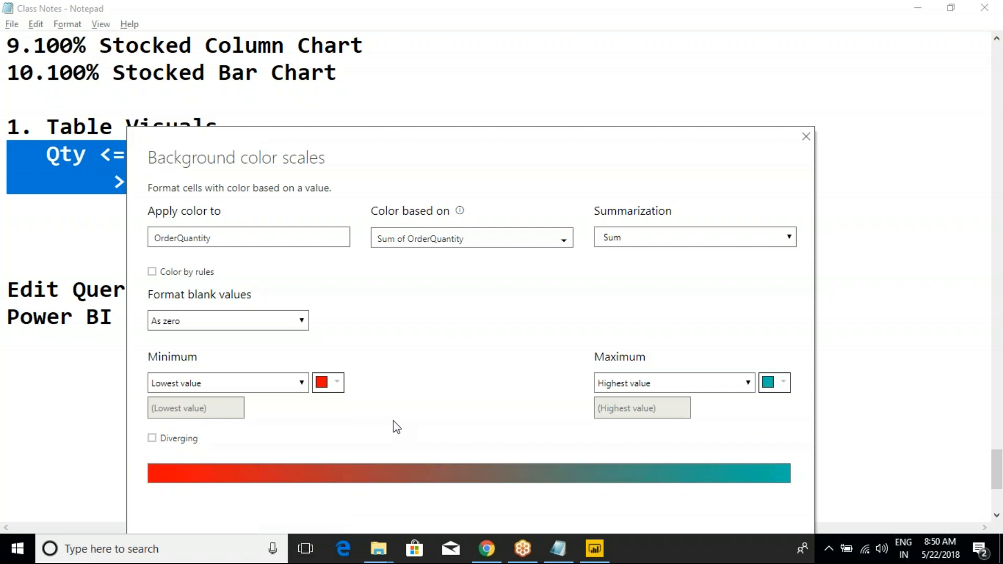
Step: Set the Maximum color of the OrderQuantity background scale to a custom bright green
{"action": "left_click", "coordinate": [787, 387]}
{"action": "left_click", "coordinate": [712, 526]}
{"action": "left_click", "coordinate": [722, 414]}
{"action": "left_click", "coordinate": [642, 452]}
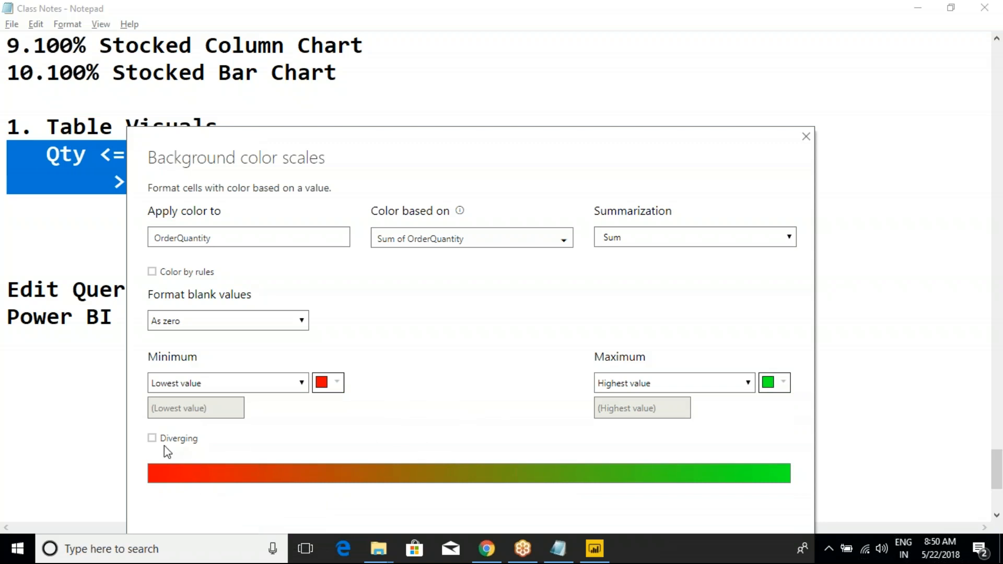
Step: Enable the Diverging option for the OrderQuantity background scale and display the color choices for Center
{"action": "left_click", "coordinate": [152, 439]}
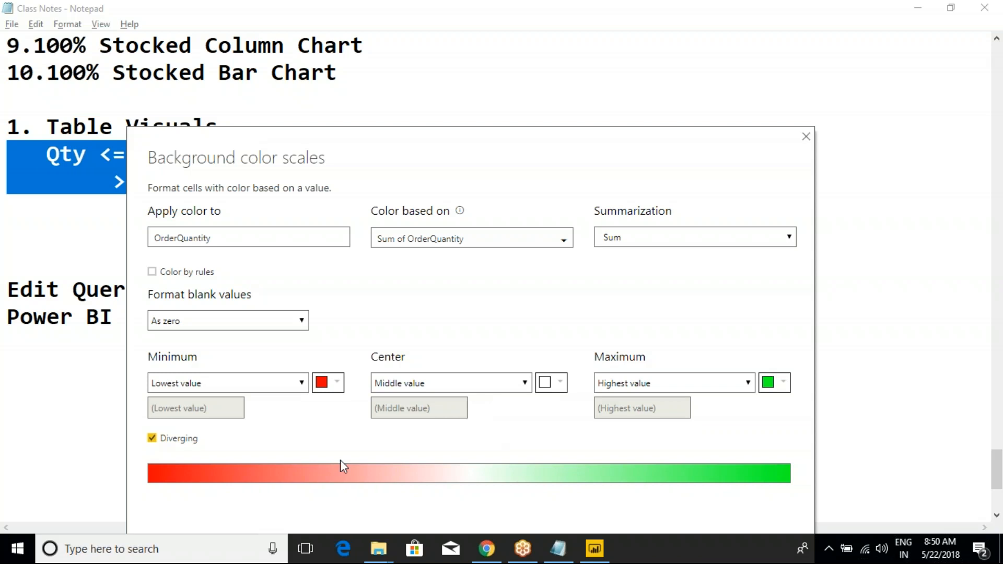
{"action": "left_click_drag", "start_coordinate": [569, 146], "coordinate": [560, 103]}
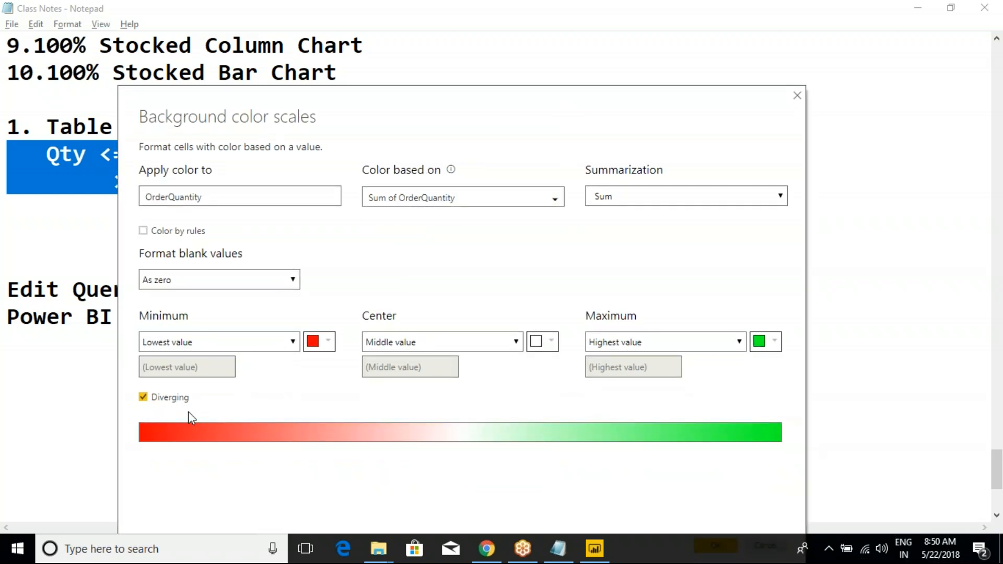
{"action": "left_click", "coordinate": [485, 350]}
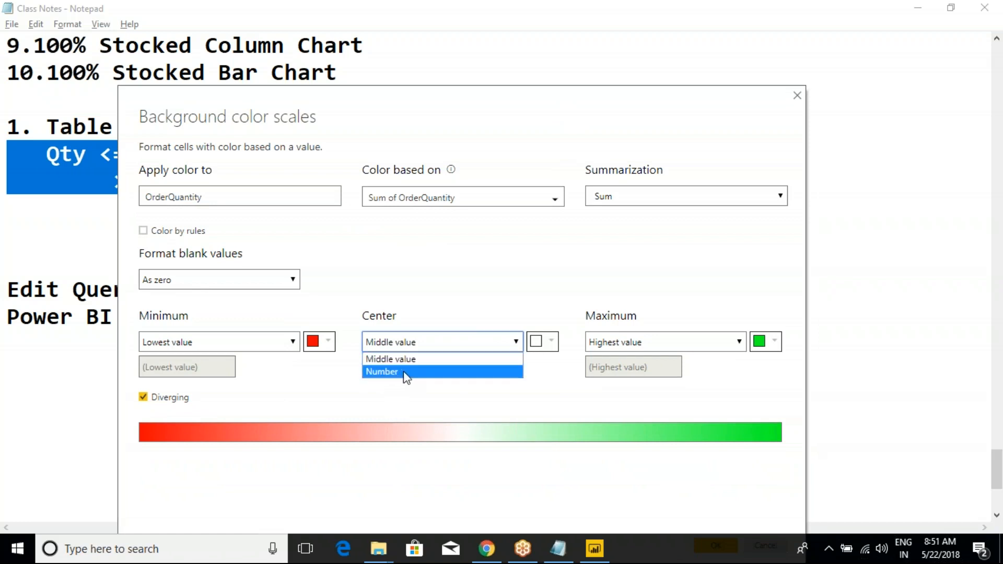
{"action": "left_click", "coordinate": [543, 342]}
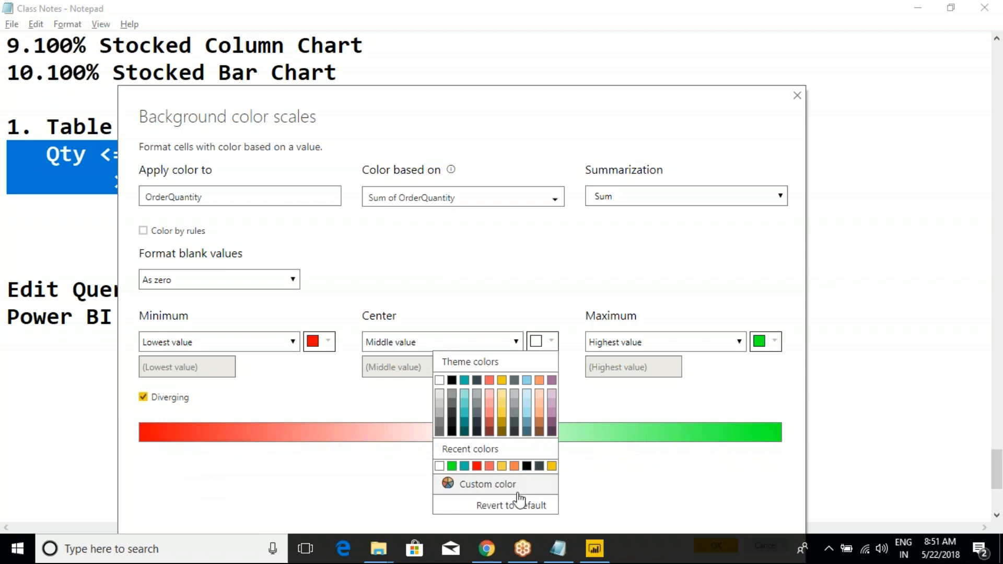
Step: Switch to the Class Notes file in Notepad and review the 200 thresholds in the red and green quantity rules
{"action": "left_click", "coordinate": [559, 555]}
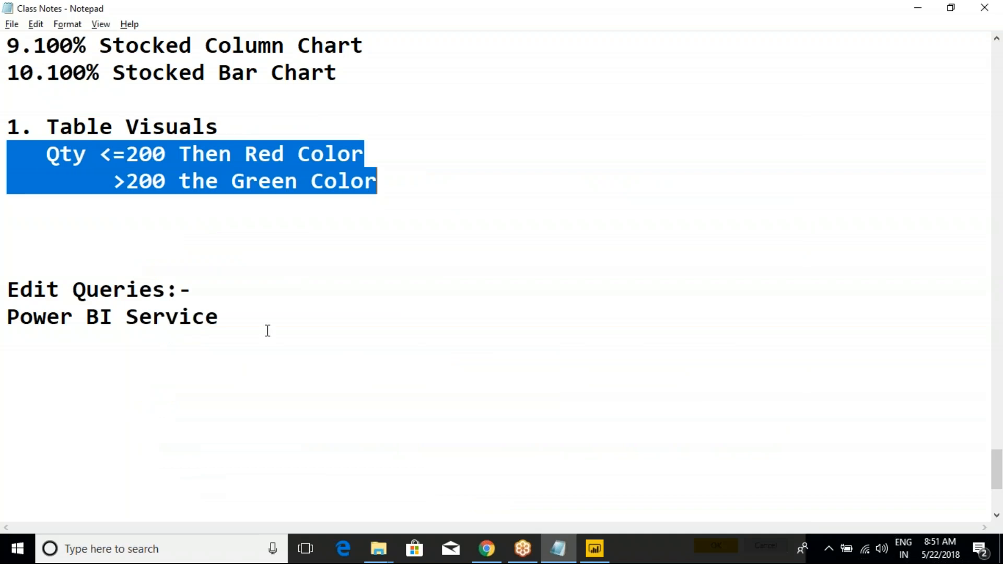
{"action": "left_click", "coordinate": [268, 331]}
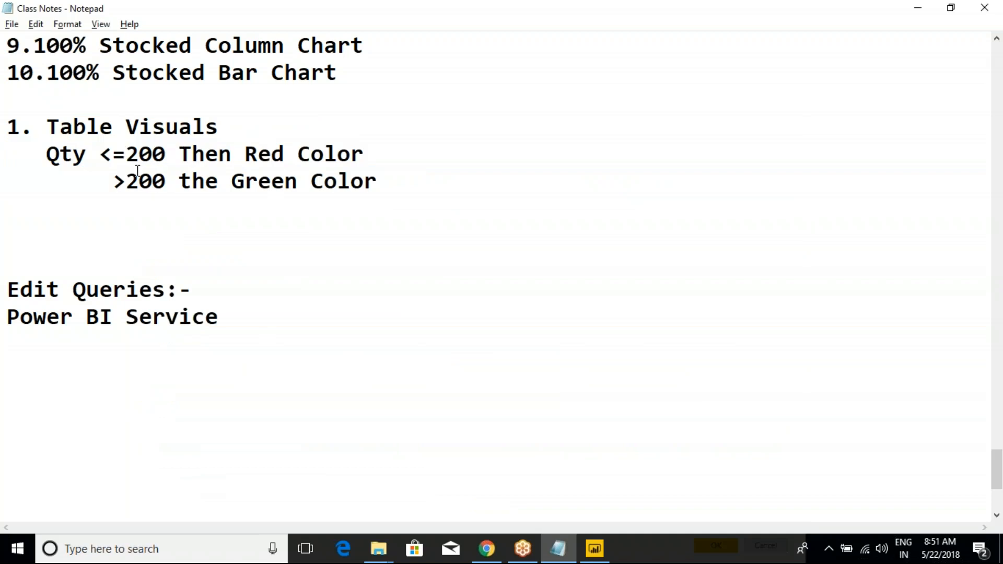
{"action": "left_click_drag", "start_coordinate": [125, 154], "coordinate": [166, 154]}
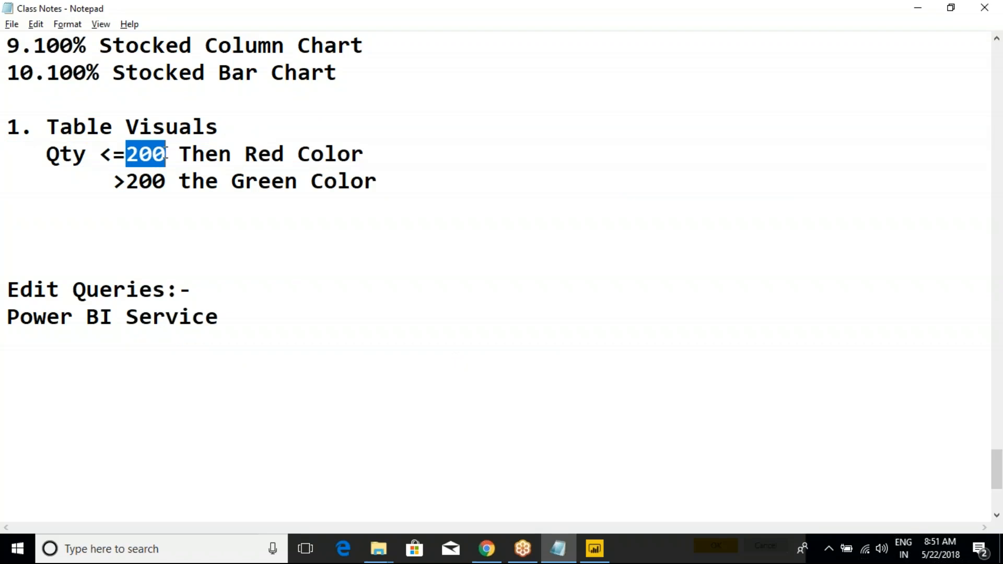
{"action": "left_click", "coordinate": [153, 154]}
{"action": "left_click_drag", "start_coordinate": [135, 180], "coordinate": [206, 181]}
{"action": "left_click", "coordinate": [205, 182]}
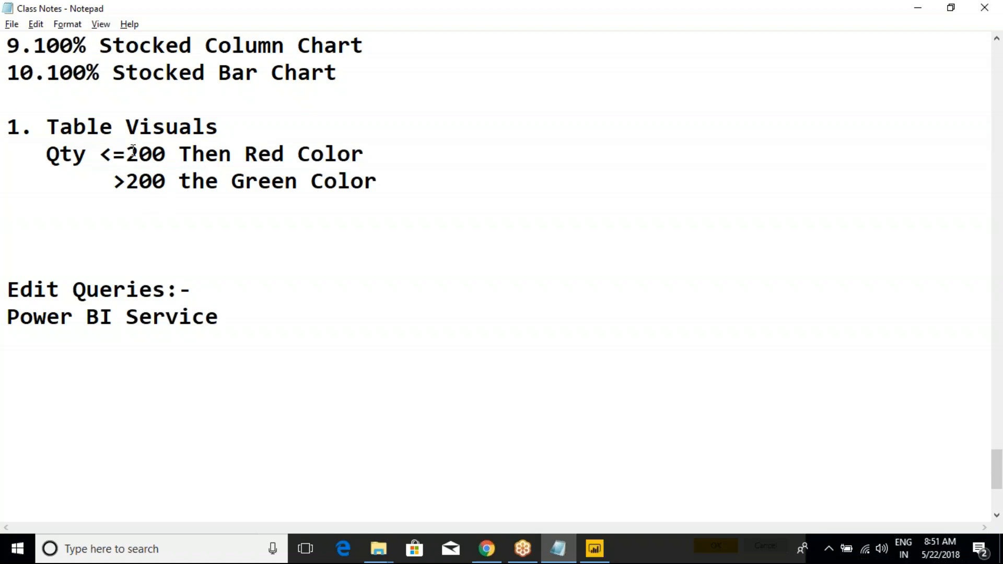
{"action": "left_click_drag", "start_coordinate": [113, 155], "coordinate": [164, 154]}
{"action": "left_click", "coordinate": [164, 155]}
Step: Return to Power BI Desktop's background color scales dialog and set the Center color to a custom golden yellow
{"action": "key", "text": "alt+Tab"}
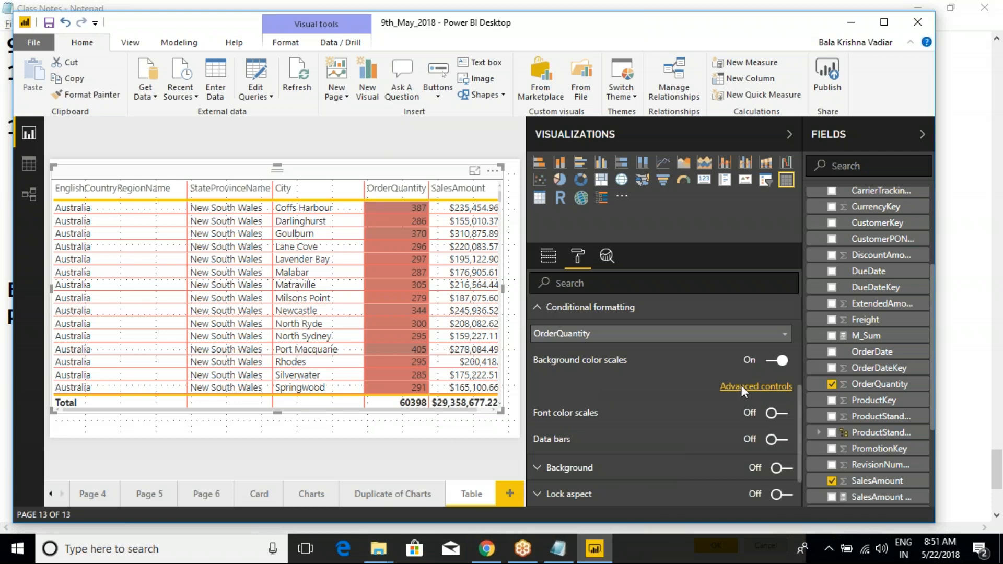
{"action": "key", "text": "alt+Tab"}
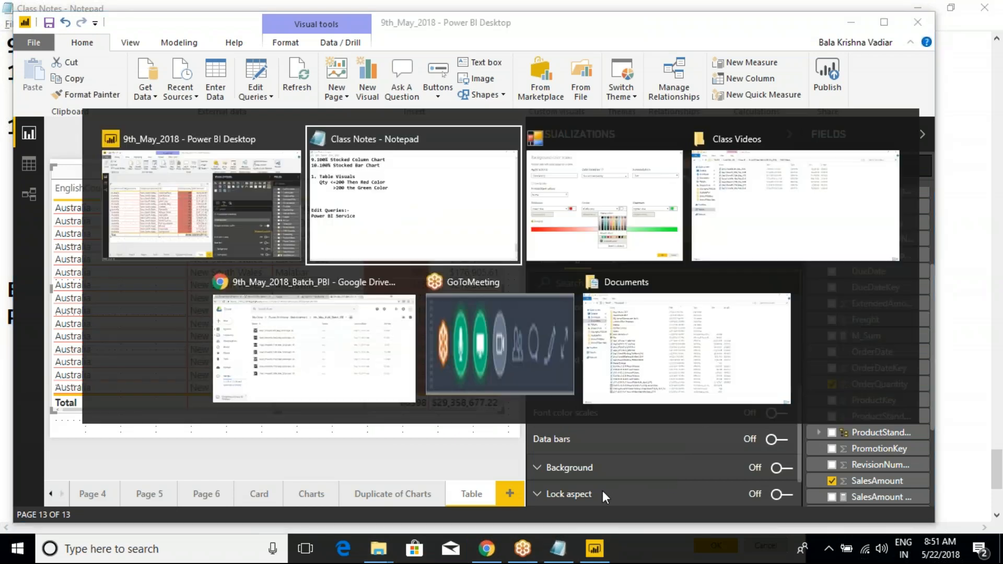
{"action": "key", "text": "Escape"}
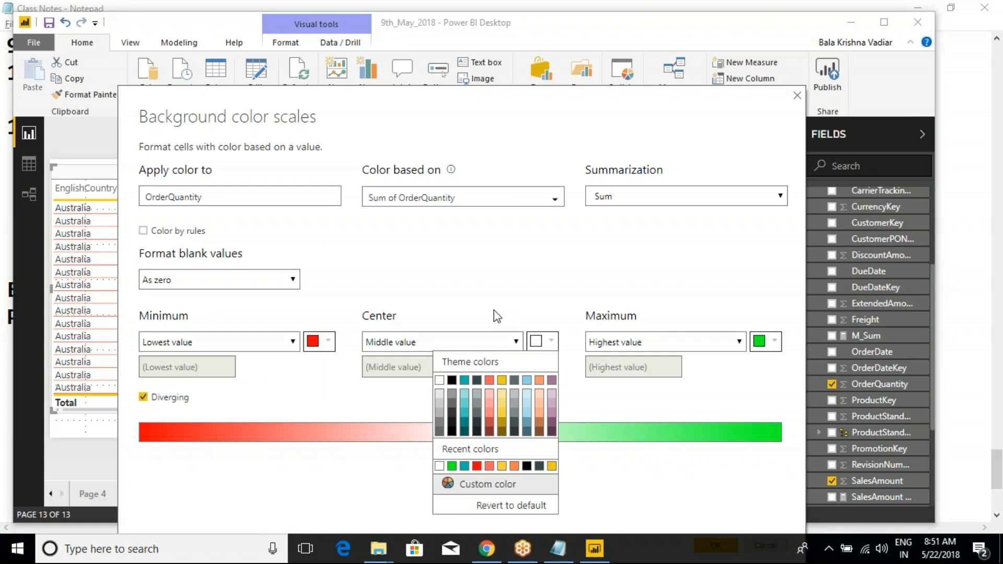
{"action": "left_click", "coordinate": [533, 342]}
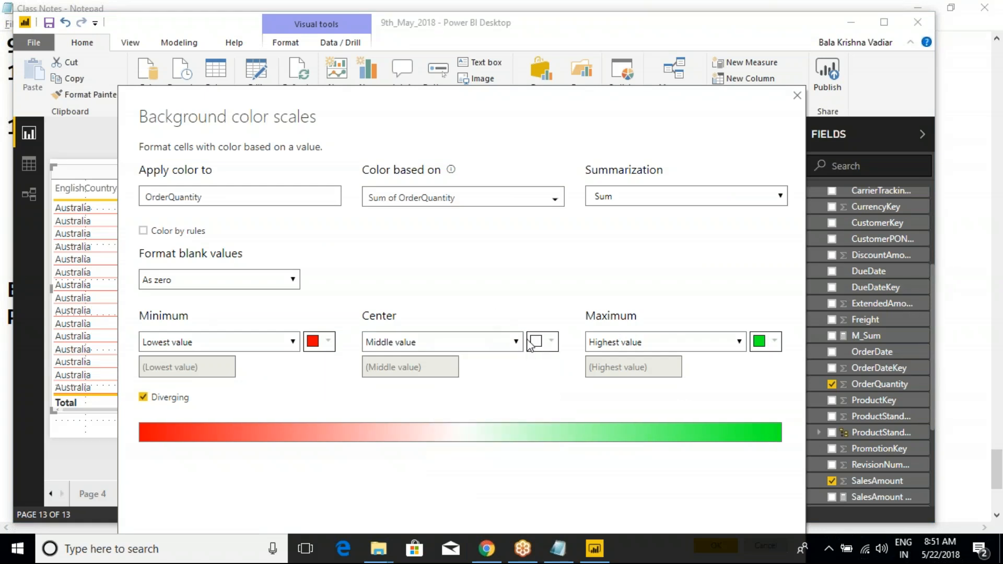
{"action": "left_click", "coordinate": [538, 342]}
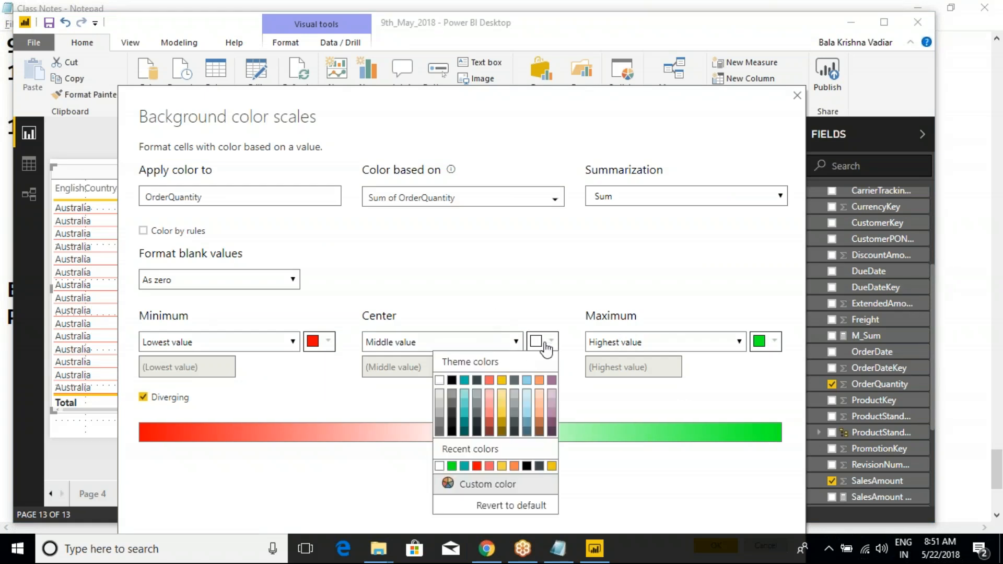
{"action": "left_click", "coordinate": [495, 487]}
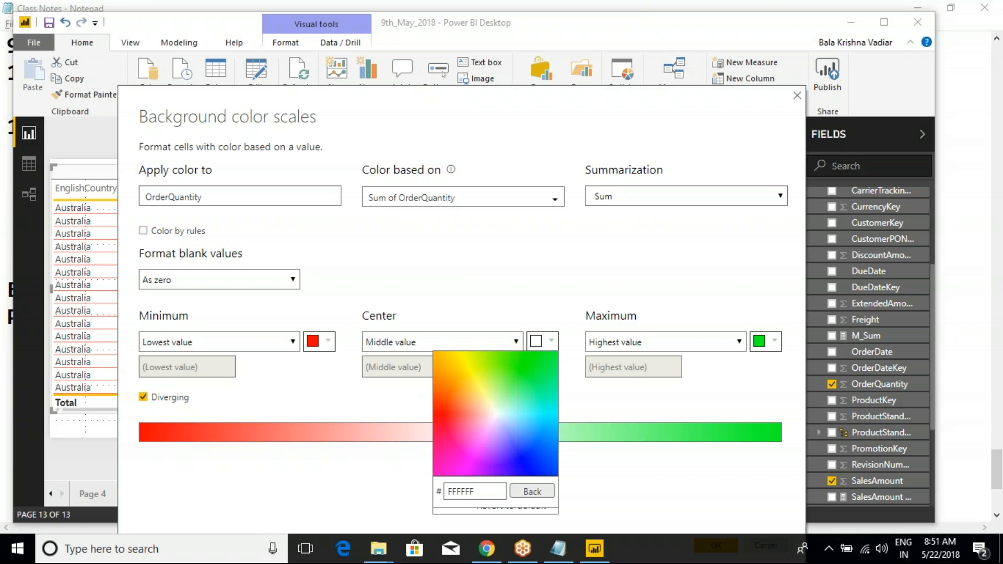
{"action": "left_click", "coordinate": [465, 380]}
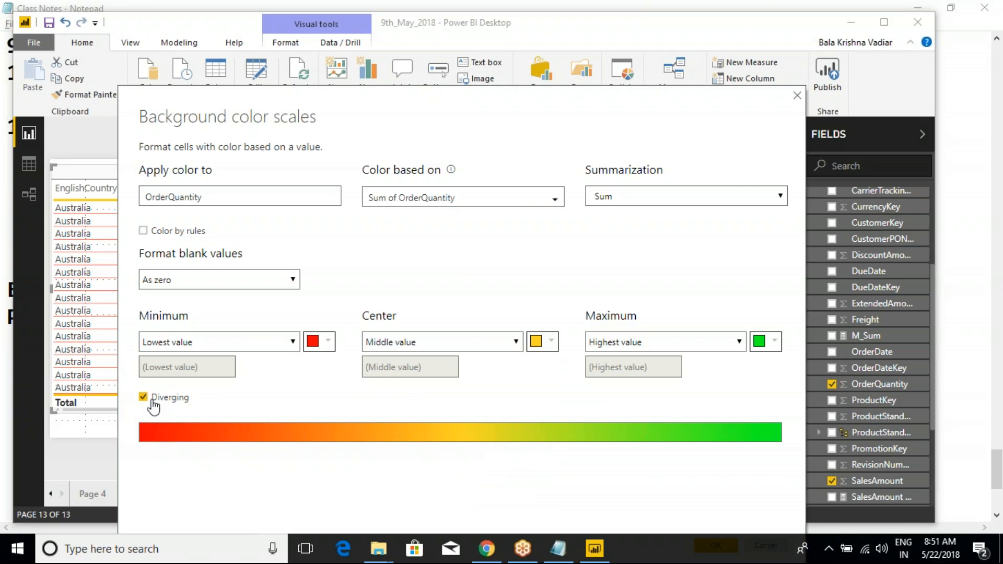
Step: Annotate the Minimum, Center and Maximum color settings with a red rectangle and a handwritten 200, and clear the drawing
{"action": "left_click", "coordinate": [143, 397]}
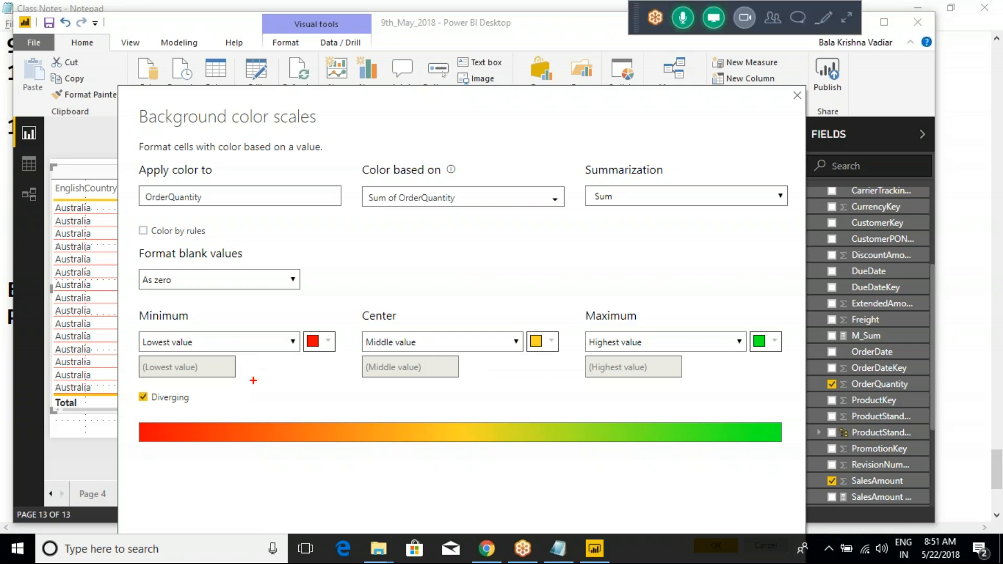
{"action": "mouse_move", "coordinate": [119, 299]}
{"action": "left_mouse_down"}
{"action": "mouse_move", "coordinate": [393, 392]}
{"action": "mouse_move", "coordinate": [792, 463]}
{"action": "left_mouse_up"}
{"action": "mouse_move", "coordinate": [302, 385]}
{"action": "left_mouse_down"}
{"action": "mouse_move", "coordinate": [304, 403]}
{"action": "mouse_move", "coordinate": [350, 402]}
{"action": "mouse_move", "coordinate": [337, 387]}
{"action": "mouse_move", "coordinate": [387, 400]}
{"action": "mouse_move", "coordinate": [393, 385]}
{"action": "left_mouse_up"}
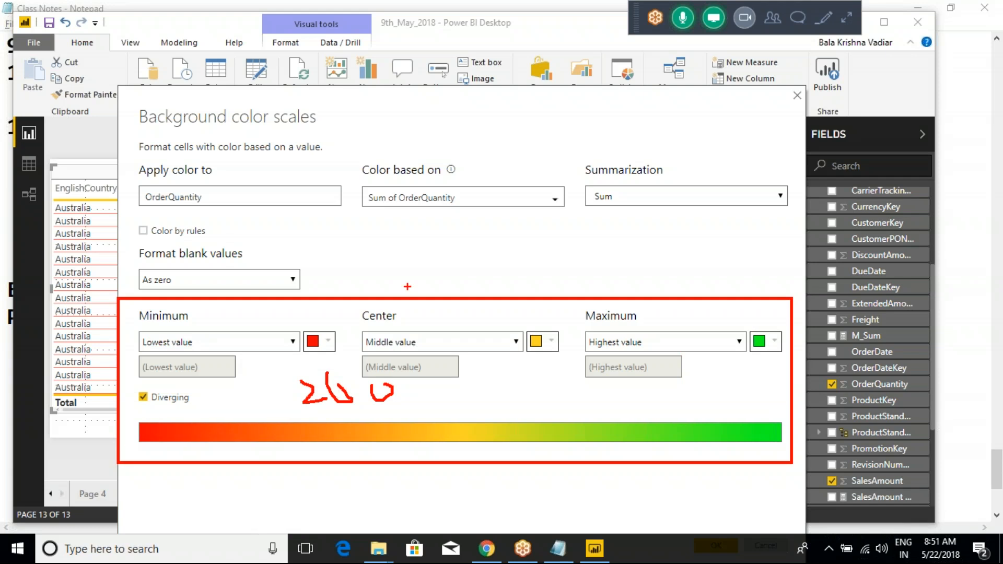
{"action": "key", "text": "Escape"}
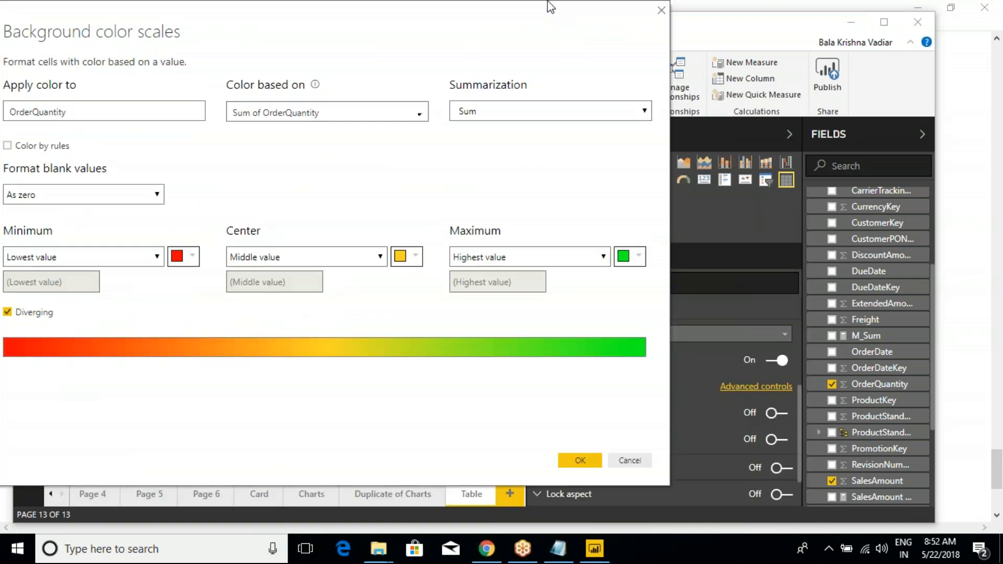
Step: Apply the diverging background color scale and examine the OrderQuantity cell colors down the table
{"action": "left_click", "coordinate": [581, 463]}
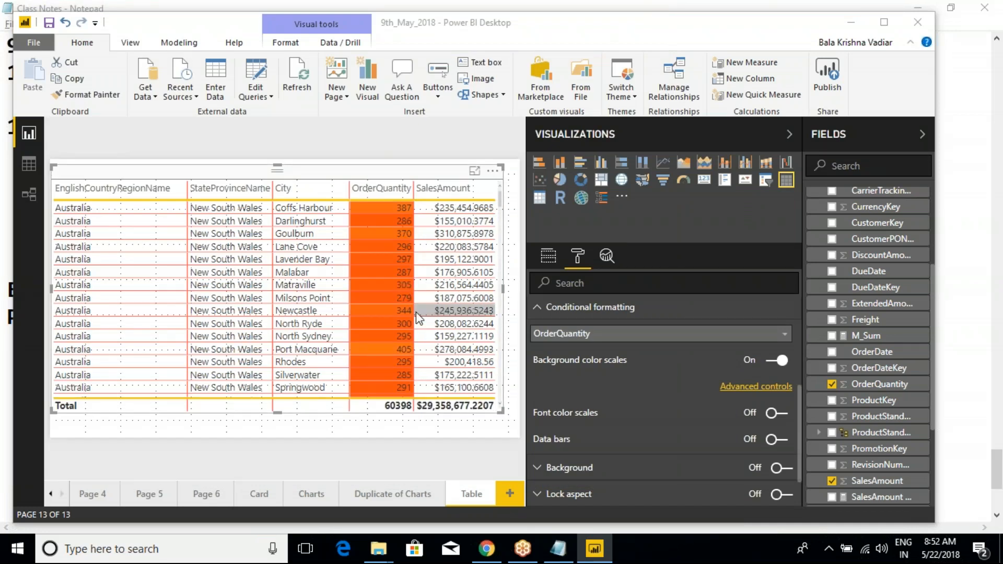
{"action": "scroll", "coordinate": [382, 336], "scroll_direction": "down", "scroll_amount": 4}
{"action": "scroll", "coordinate": [382, 337], "scroll_direction": "down", "scroll_amount": 15}
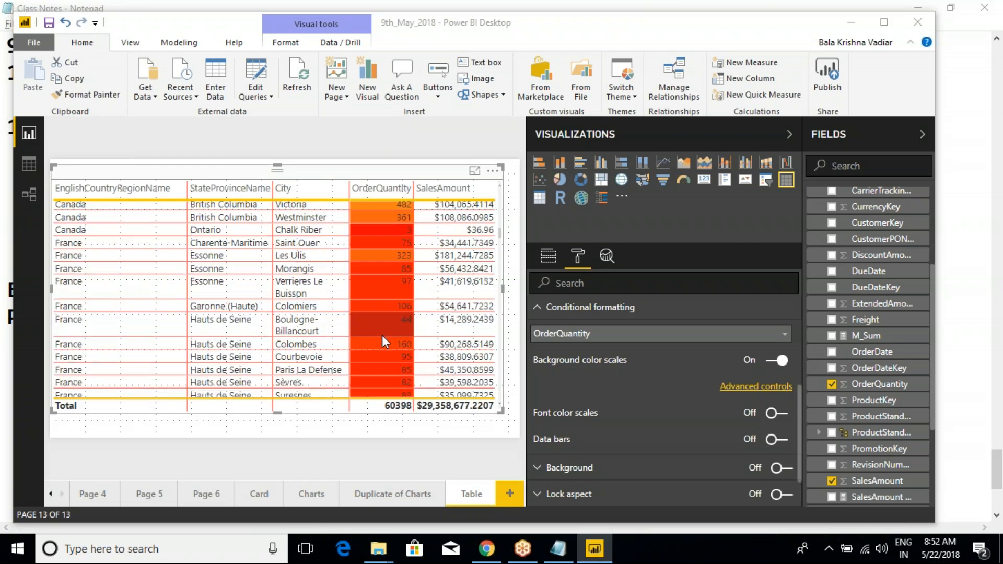
{"action": "scroll", "coordinate": [382, 337], "scroll_direction": "up", "scroll_amount": 1}
{"action": "scroll", "coordinate": [382, 337], "scroll_direction": "up", "scroll_amount": 3}
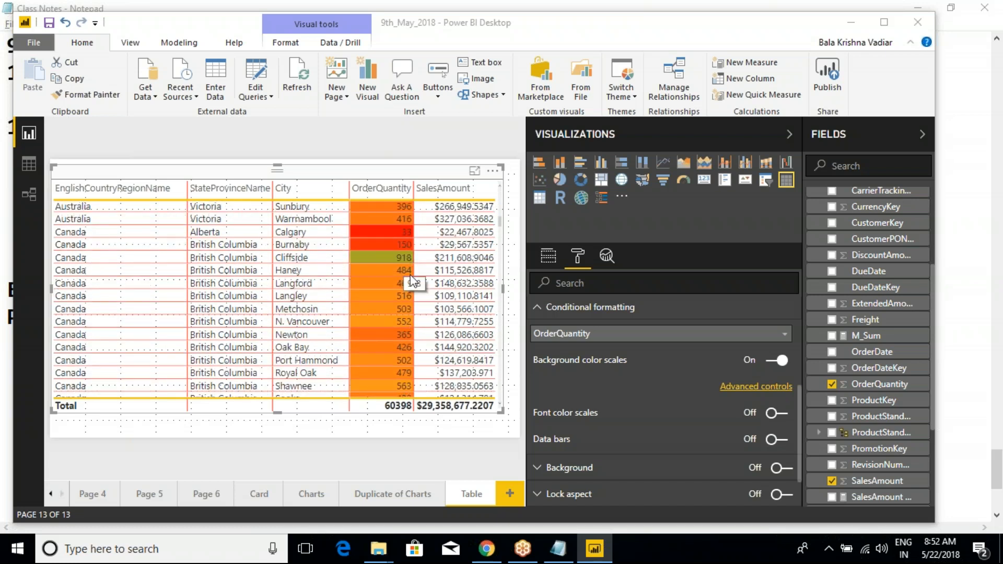
{"action": "scroll", "coordinate": [378, 387], "scroll_direction": "down", "scroll_amount": 5}
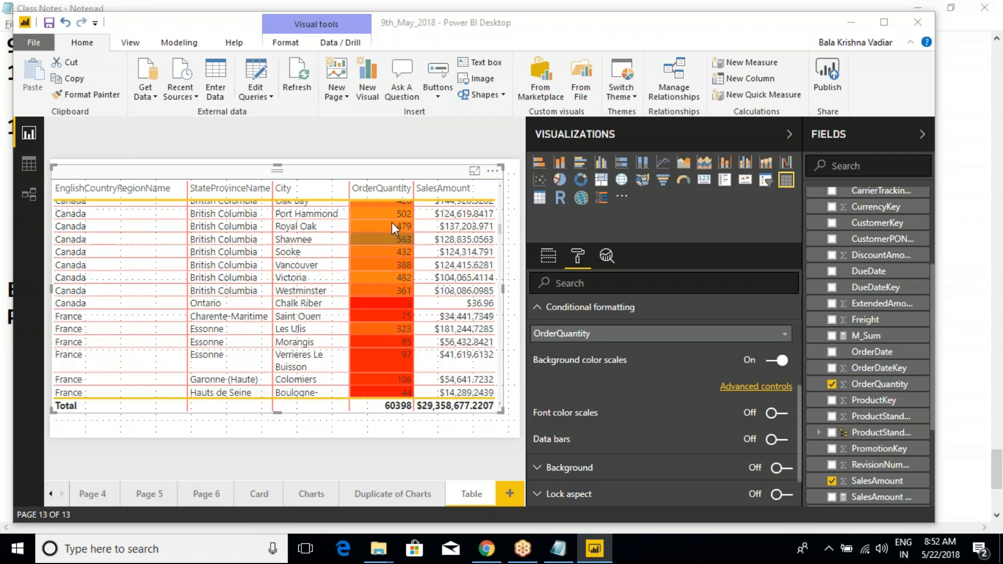
Step: Sort the table by OrderQuantity in descending order and record 1579 below the quantity rules in the Class Notes file in Notepad
{"action": "left_click", "coordinate": [373, 189]}
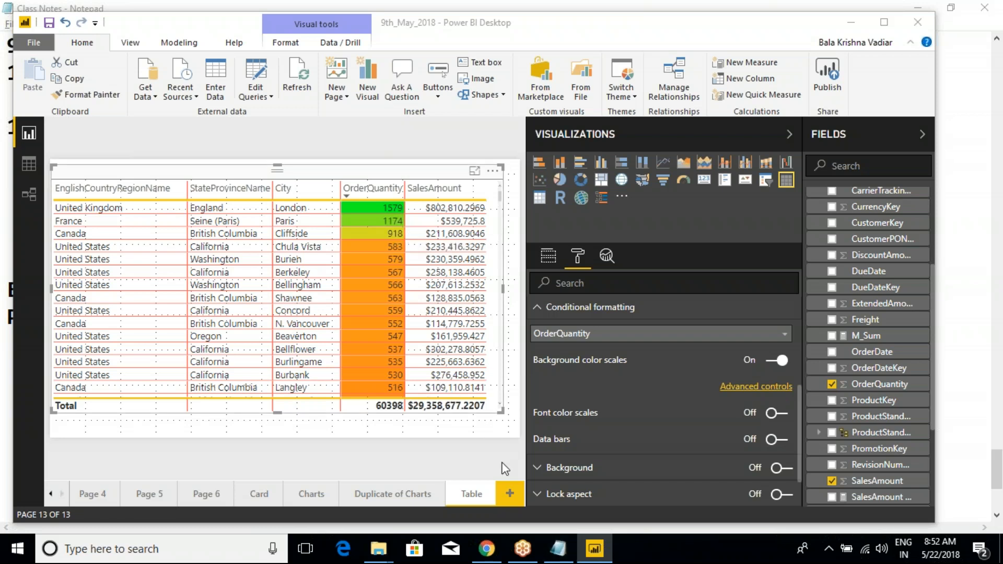
{"action": "left_click", "coordinate": [559, 549]}
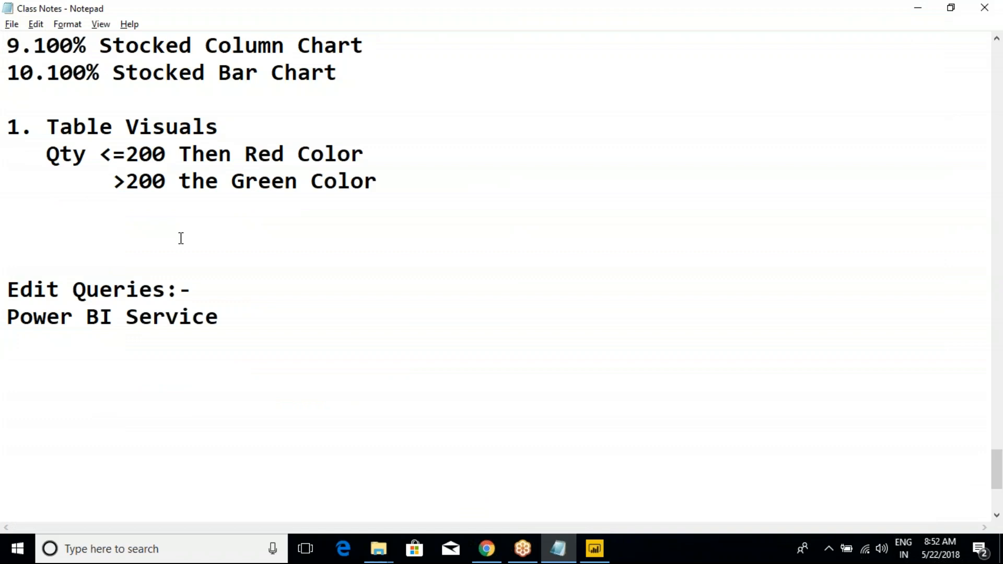
{"action": "type", "text": "1579"}
{"action": "key", "text": "Return"}
{"action": "key", "text": "Return"}
{"action": "key", "text": "Tab"}
Step: In Power BI Desktop, sort the table by OrderQuantity in ascending order, and add the line "1 -- lowest value" to the Notepad notes
{"action": "key", "text": "alt+Tab"}
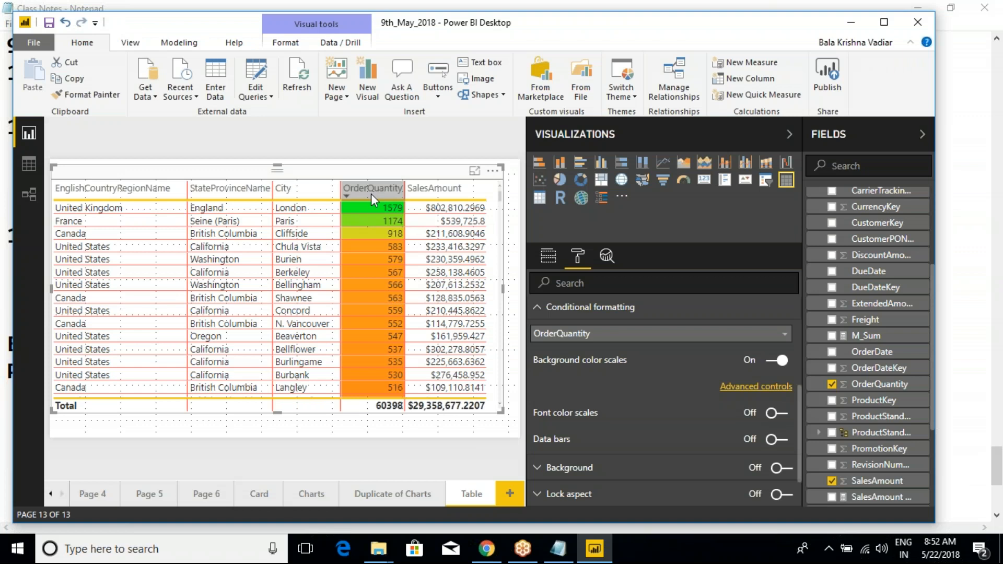
{"action": "left_click", "coordinate": [371, 192]}
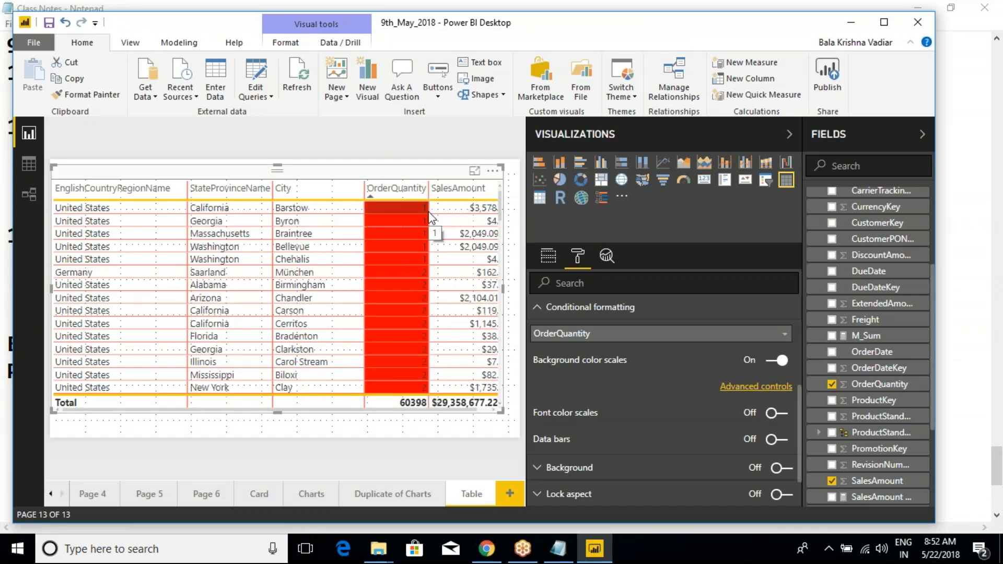
{"action": "key", "text": "alt+Tab"}
{"action": "type", "text": "1"}
{"action": "left_click_drag", "start_coordinate": [7, 290], "coordinate": [20, 290]}
{"action": "left_click", "coordinate": [55, 287]}
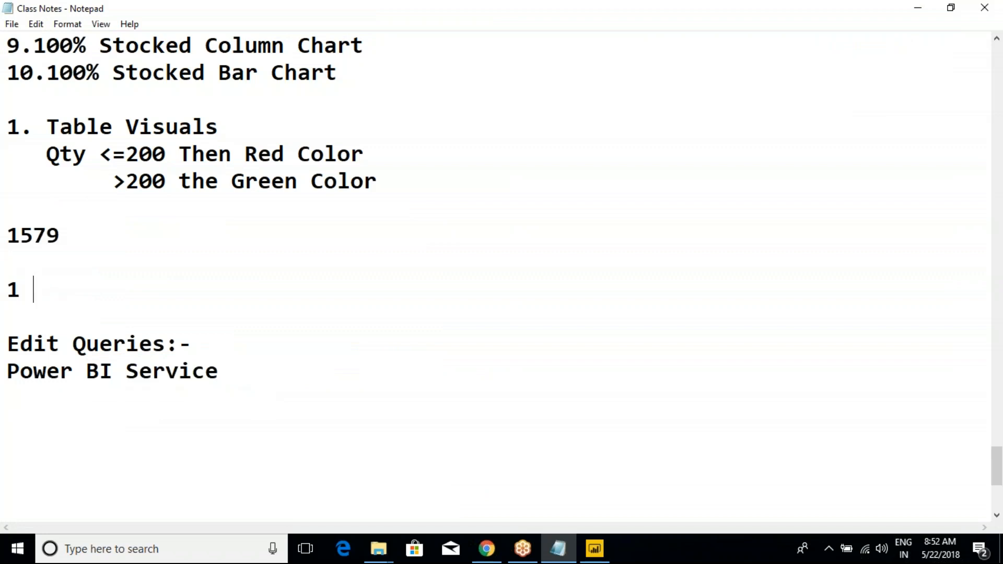
{"action": "type", "text": "-- lowes"}
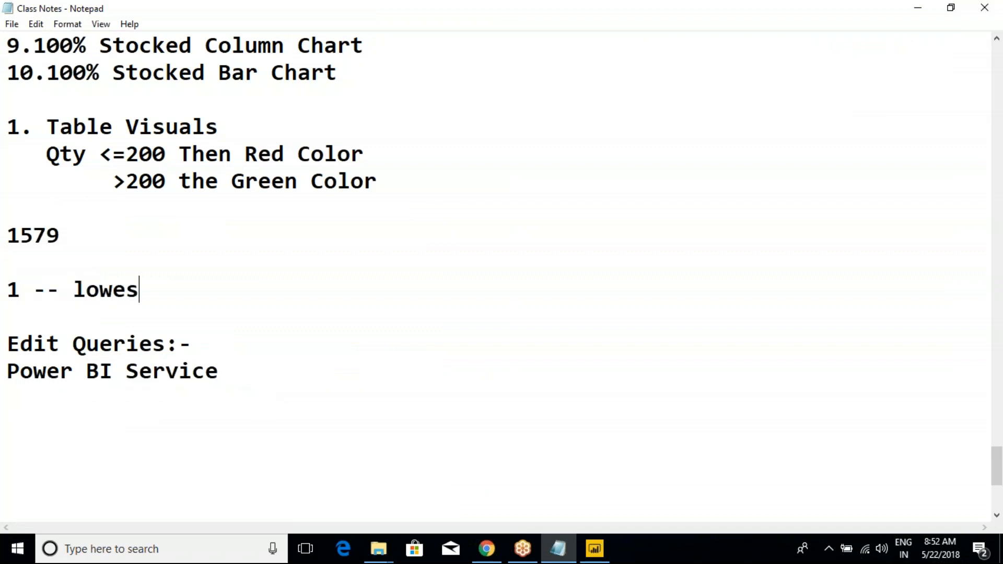
{"action": "type", "text": "t vazlue"}
{"action": "key", "text": "BackSpace"}
{"action": "key", "text": "BackSpace"}
{"action": "key", "text": "BackSpace"}
{"action": "key", "text": "BackSpace"}
{"action": "type", "text": "lue"}
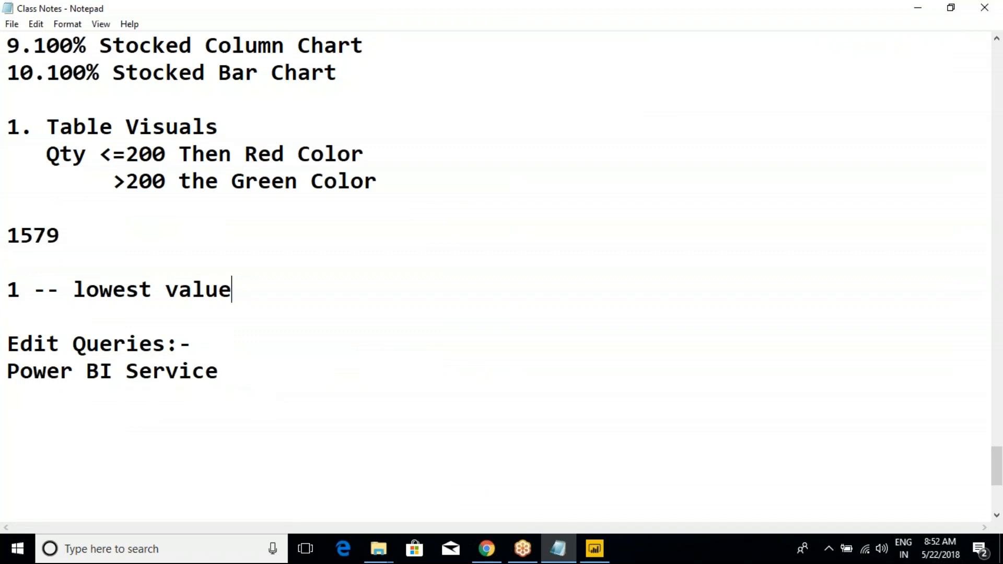
Step: Label 1579 as "highest value" and insert the line "-- center value" between the highest and lowest value lines
{"action": "left_click", "coordinate": [120, 242]}
{"action": "type", "text": "highest value"}
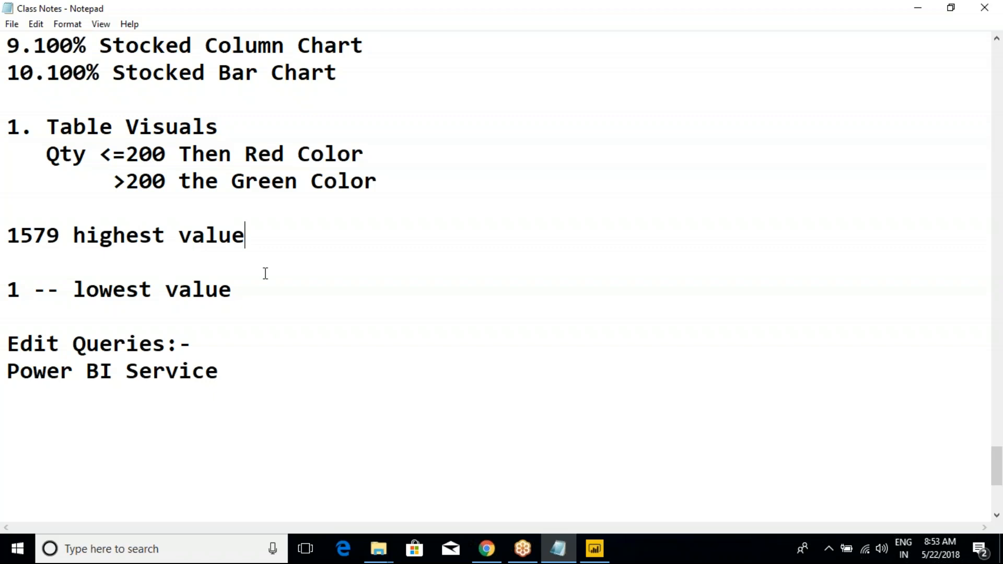
{"action": "key", "text": "Return"}
{"action": "key", "text": "Return"}
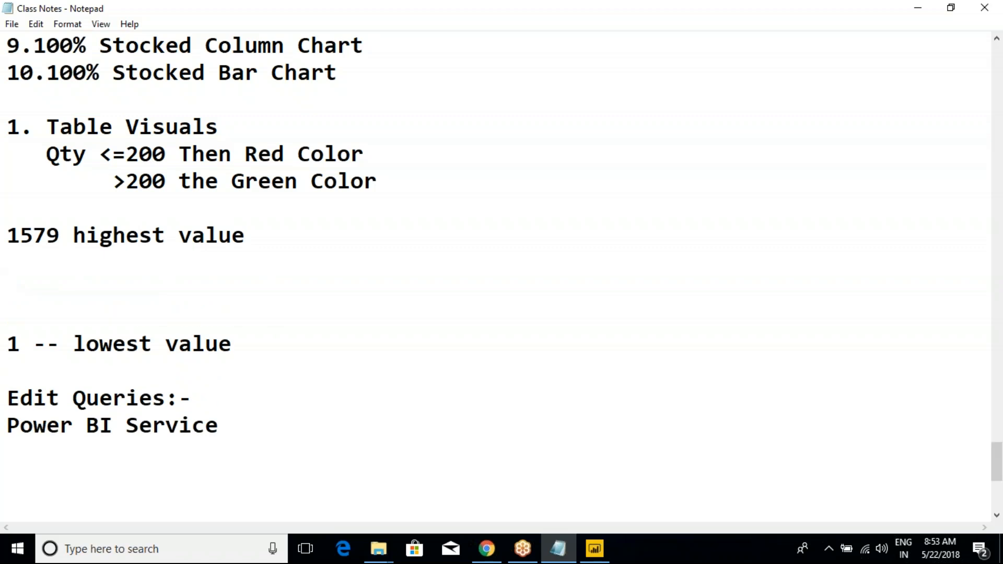
{"action": "type", "text": "-"}
{"action": "key", "text": "BackSpace"}
{"action": "key", "text": "BackSpace"}
{"action": "key", "text": "BackSpace"}
{"action": "type", "text": "-- center c"}
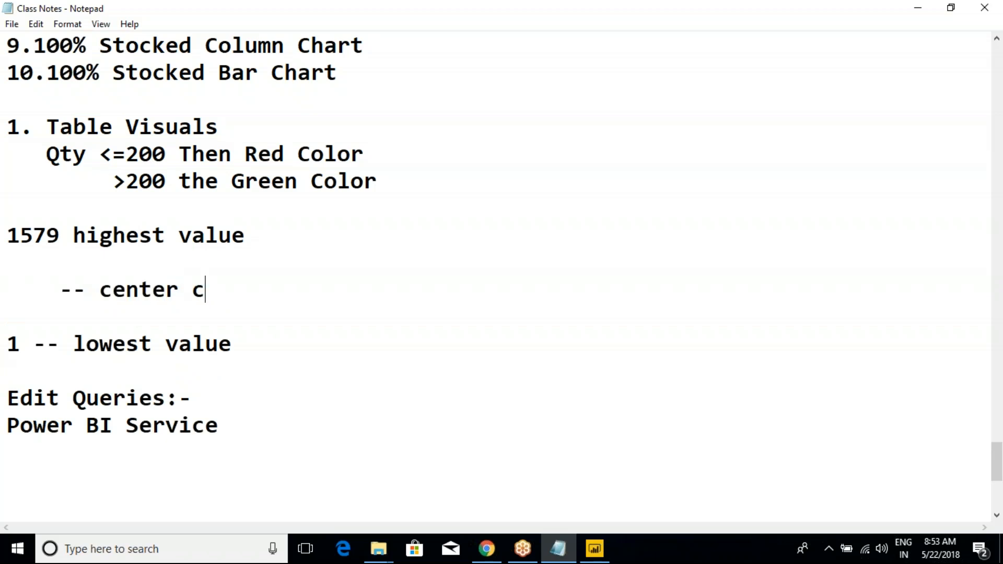
{"action": "key", "text": "BackSpace"}
{"action": "type", "text": "value"}
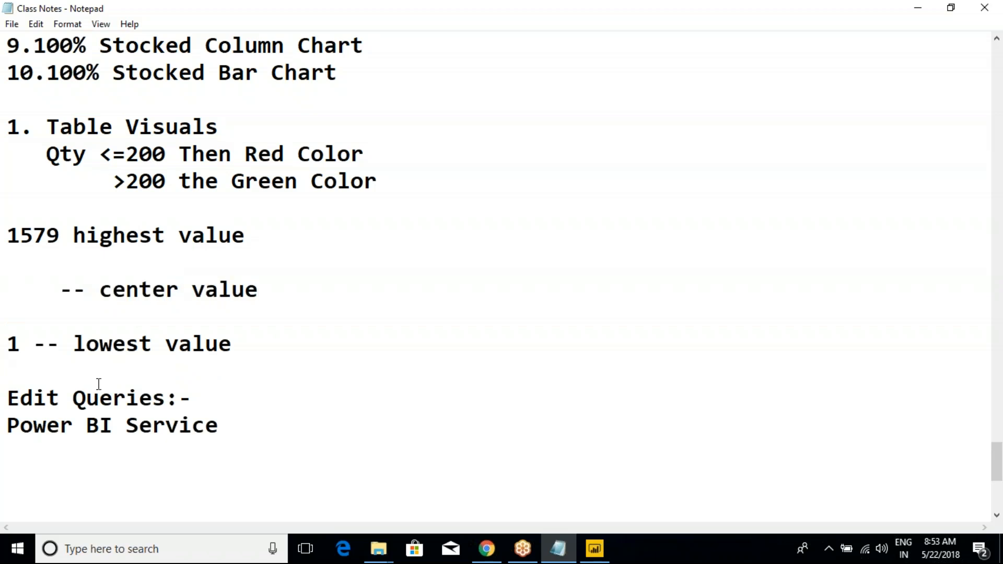
Step: Enter 800 in front of "-- center value" in the notes and switch back to Power BI Desktop
{"action": "left_click", "coordinate": [37, 352]}
{"action": "left_click_drag", "start_coordinate": [6, 234], "coordinate": [60, 224]}
{"action": "left_click", "coordinate": [63, 223]}
{"action": "left_click", "coordinate": [19, 293]}
{"action": "key", "text": "BackSpace"}
{"action": "type", "text": "800"}
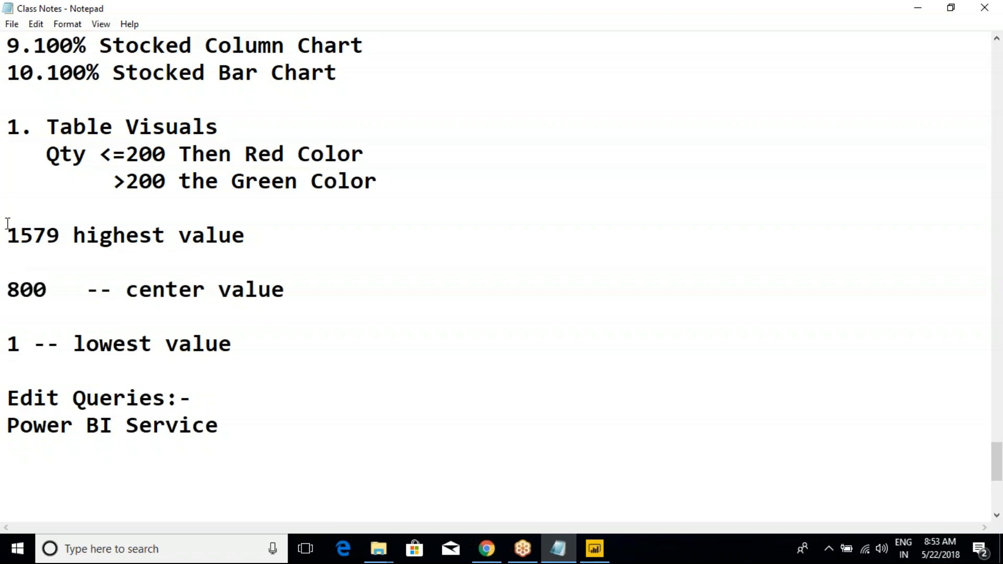
{"action": "key", "text": "alt+Tab"}
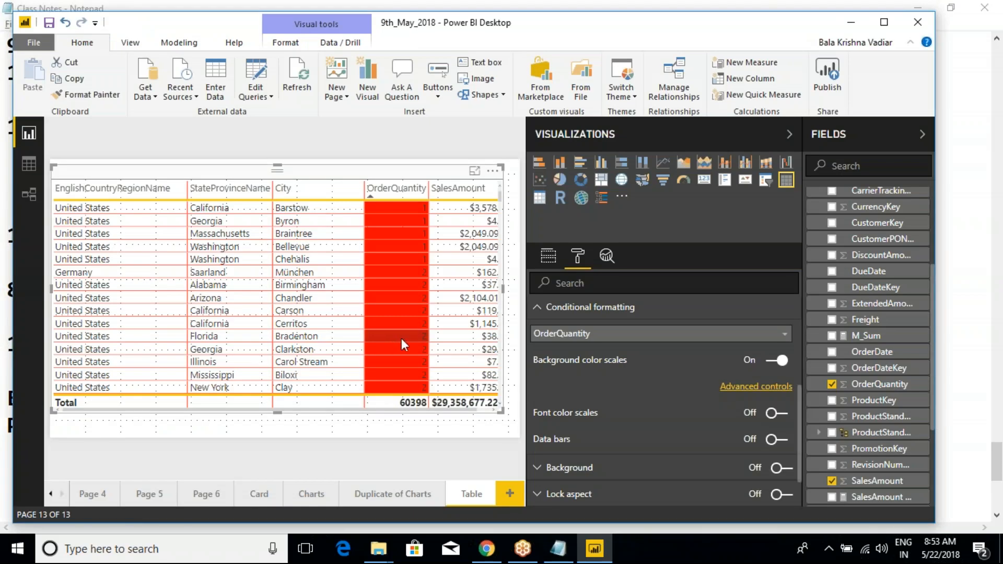
Step: Examine how the OrderQuantity background colors change from the lowest to the highest values in the table
{"action": "scroll", "coordinate": [396, 287], "scroll_direction": "down", "scroll_amount": 10}
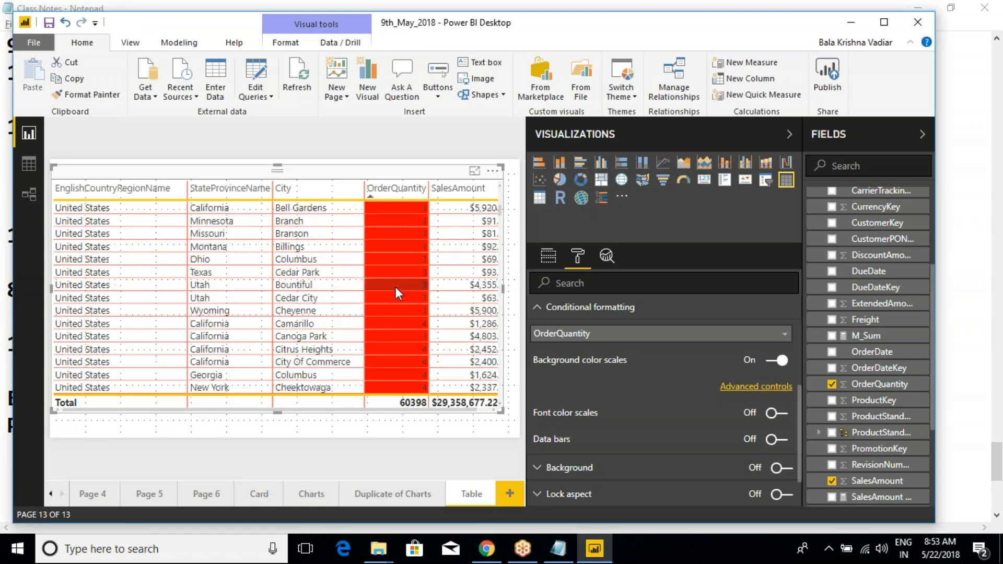
{"action": "scroll", "coordinate": [397, 287], "scroll_direction": "down", "scroll_amount": 15}
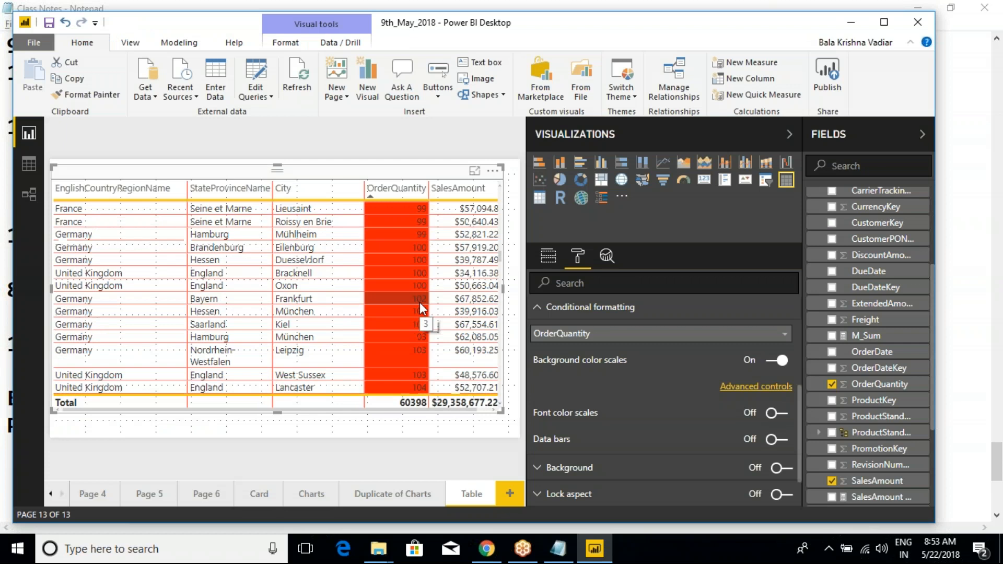
{"action": "scroll", "coordinate": [421, 304], "scroll_direction": "down", "scroll_amount": 15}
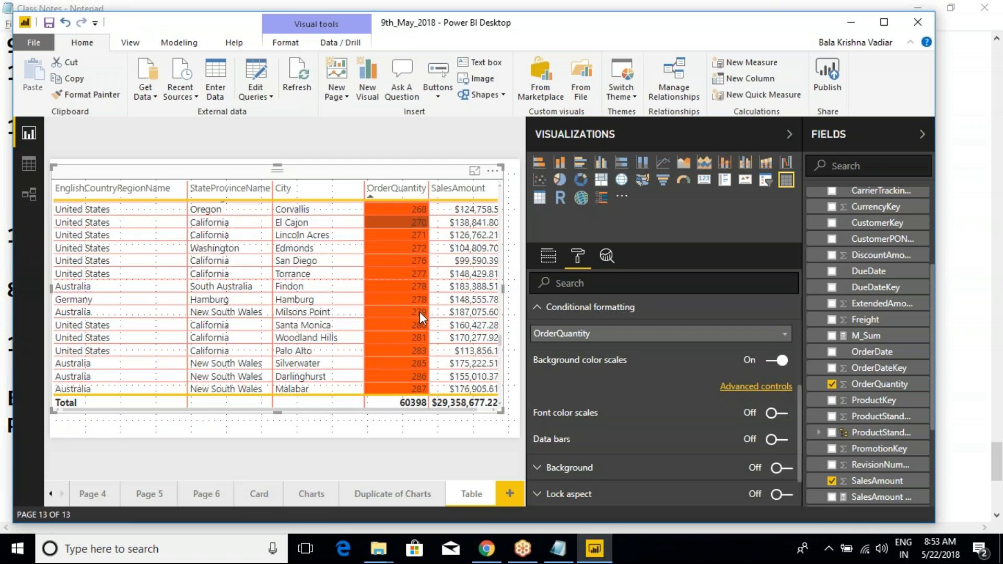
{"action": "scroll", "coordinate": [419, 312], "scroll_direction": "down", "scroll_amount": 10}
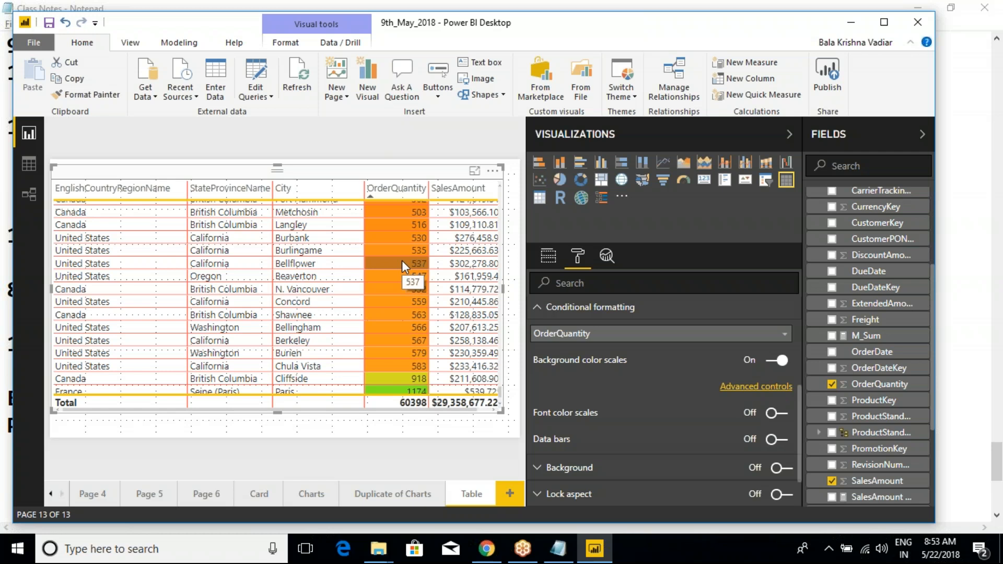
{"action": "scroll", "coordinate": [402, 260], "scroll_direction": "down", "scroll_amount": 1}
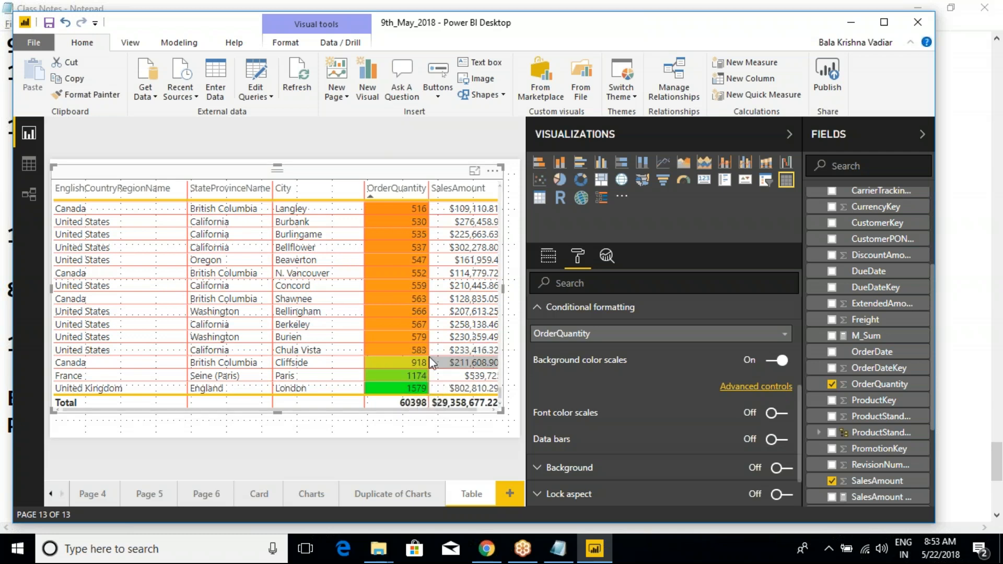
{"action": "scroll", "coordinate": [396, 351], "scroll_direction": "up", "scroll_amount": 10}
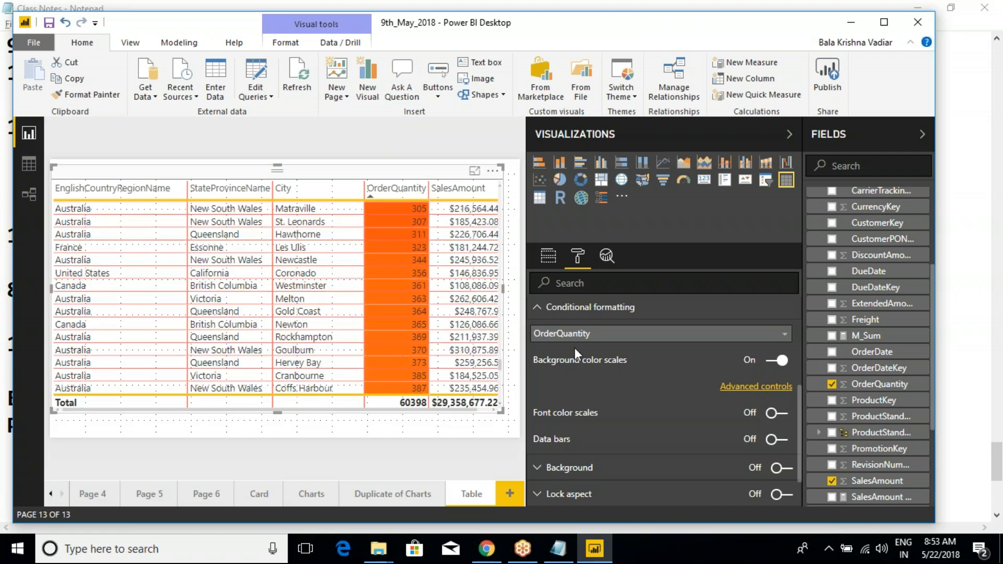
{"action": "scroll", "coordinate": [429, 330], "scroll_direction": "up", "scroll_amount": 12}
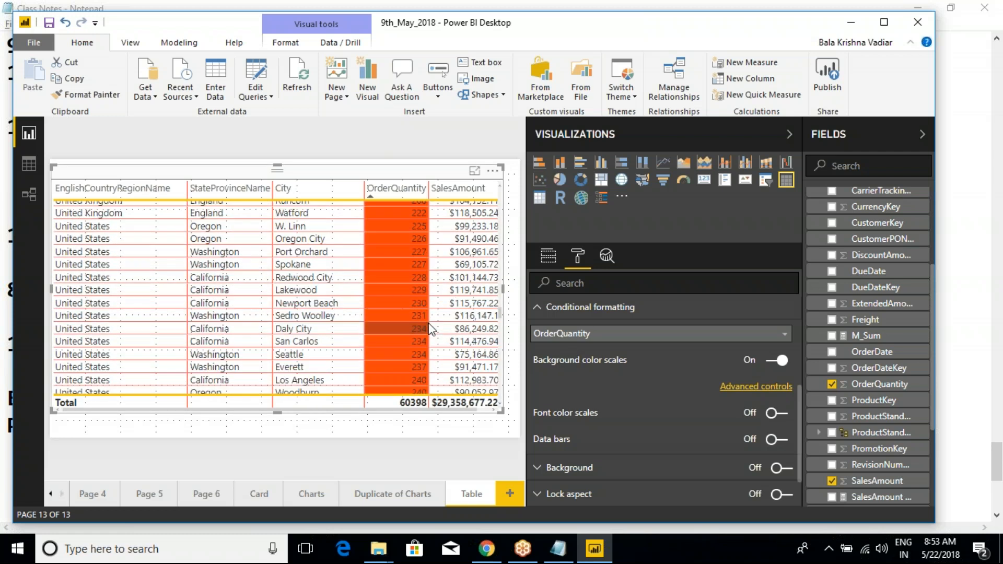
{"action": "scroll", "coordinate": [430, 330], "scroll_direction": "up", "scroll_amount": 8}
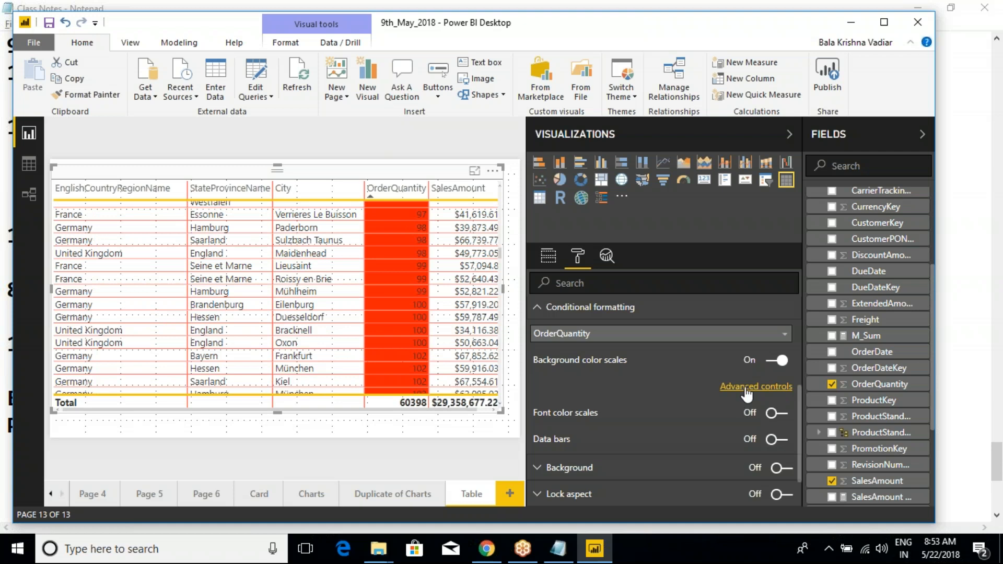
Step: In the advanced background color scale settings for OrderQuantity, set the minimum to the number 200 and keep the scale diverging
{"action": "left_click", "coordinate": [747, 387]}
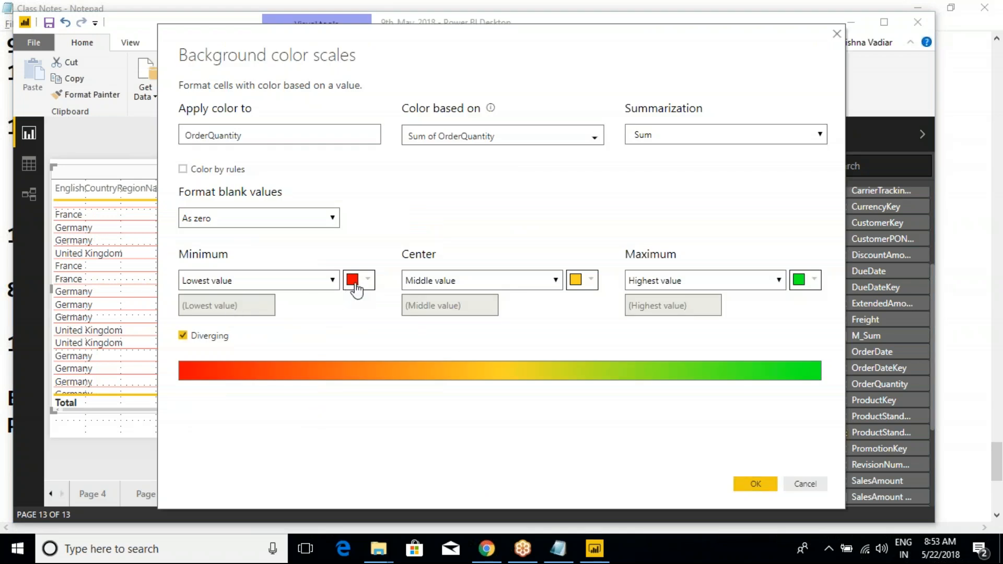
{"action": "left_click", "coordinate": [201, 335]}
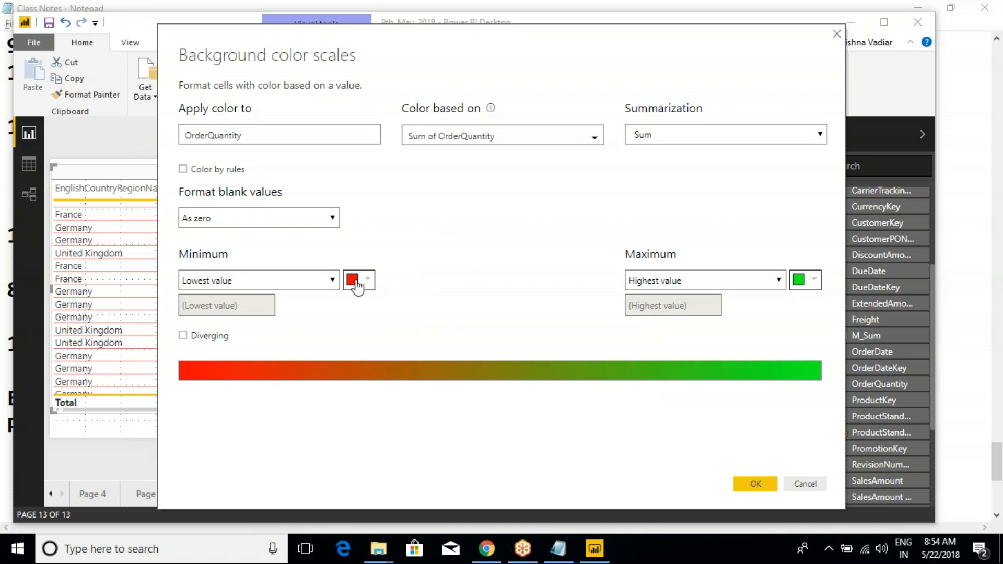
{"action": "left_click", "coordinate": [332, 281]}
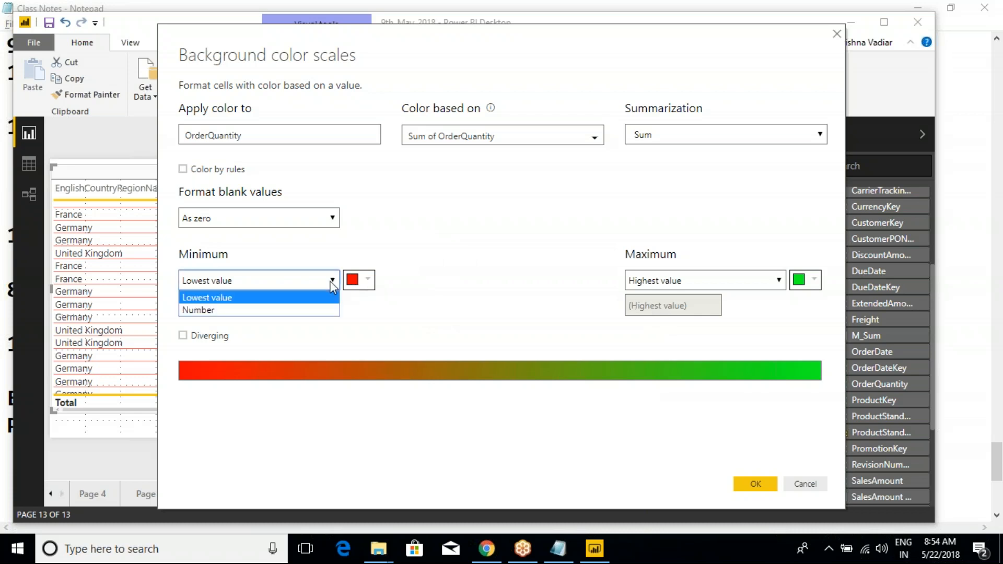
{"action": "left_click", "coordinate": [232, 310]}
{"action": "left_click", "coordinate": [210, 308]}
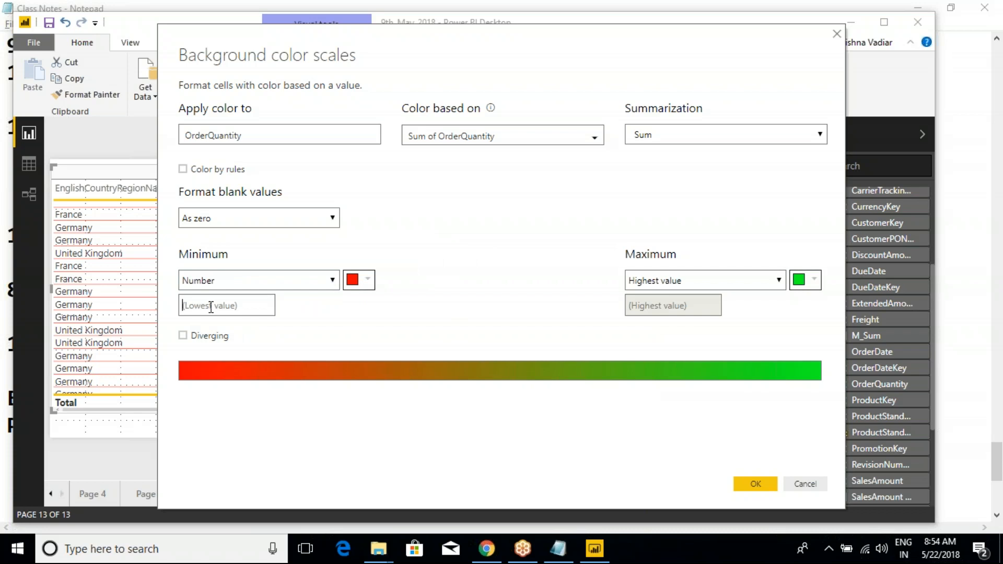
{"action": "type", "text": "2"}
{"action": "left_click", "coordinate": [194, 336]}
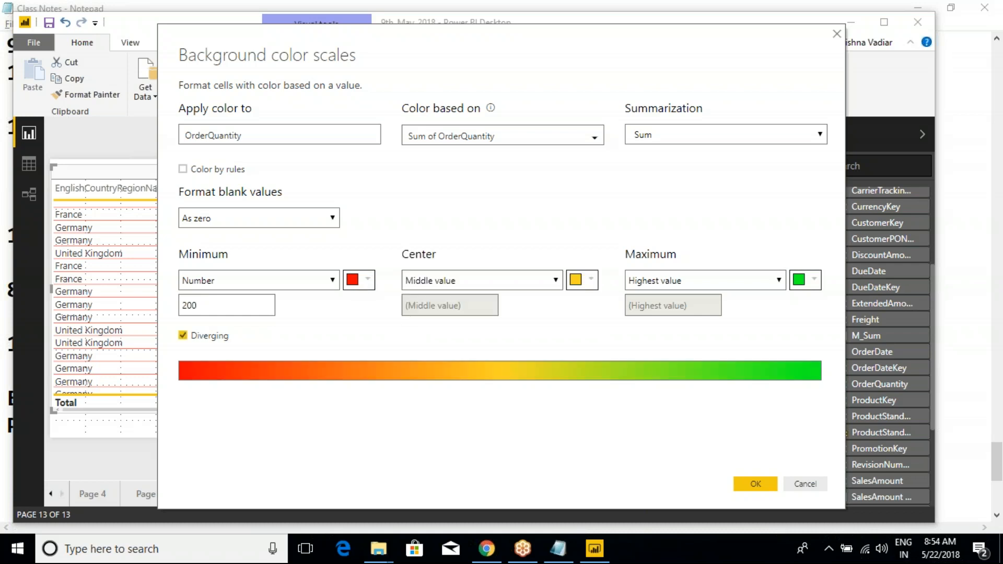
Step: Set the center of the OrderQuantity color scale to the number 500
{"action": "left_click", "coordinate": [557, 283]}
{"action": "left_click", "coordinate": [422, 310]}
{"action": "left_click", "coordinate": [466, 308]}
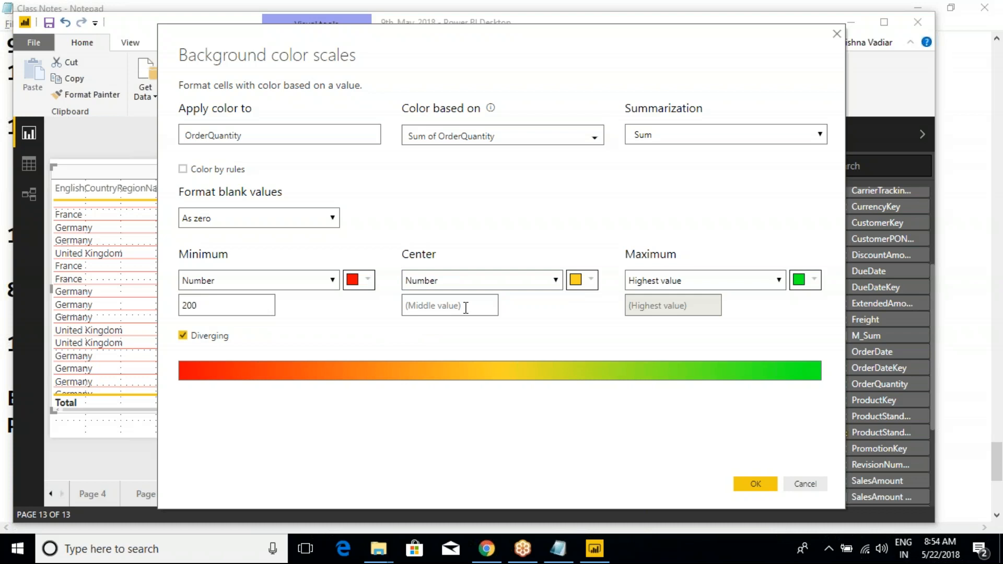
{"action": "type", "text": "500"}
Step: Set the maximum of the OrderQuantity color scale to the number 1000 and apply the settings
{"action": "left_click", "coordinate": [778, 281]}
{"action": "left_click", "coordinate": [673, 311]}
{"action": "left_click", "coordinate": [673, 307]}
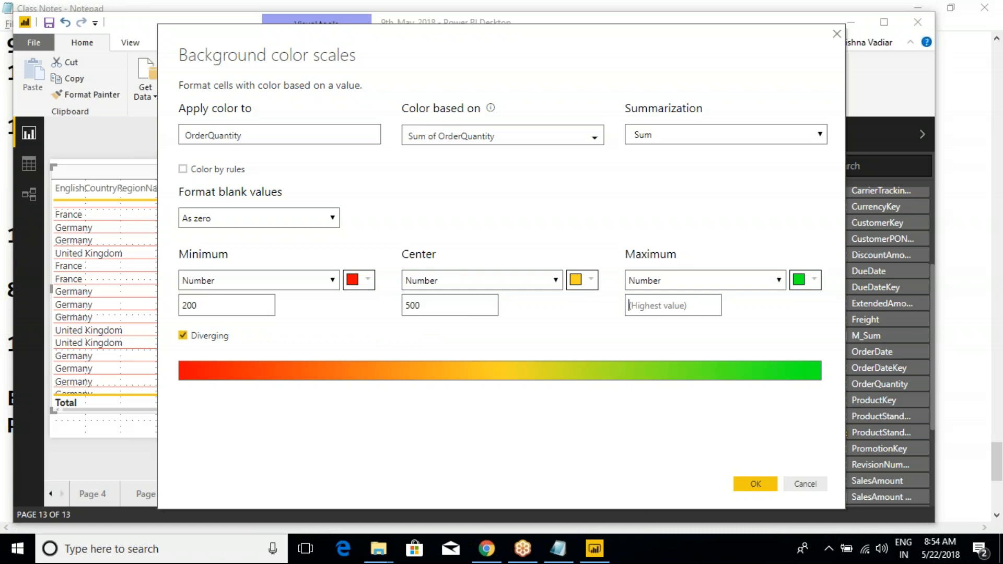
{"action": "type", "text": "1"}
{"action": "key", "text": "BackSpace"}
{"action": "key", "text": "BackSpace"}
{"action": "type", "text": "1"}
{"action": "left_click", "coordinate": [757, 485]}
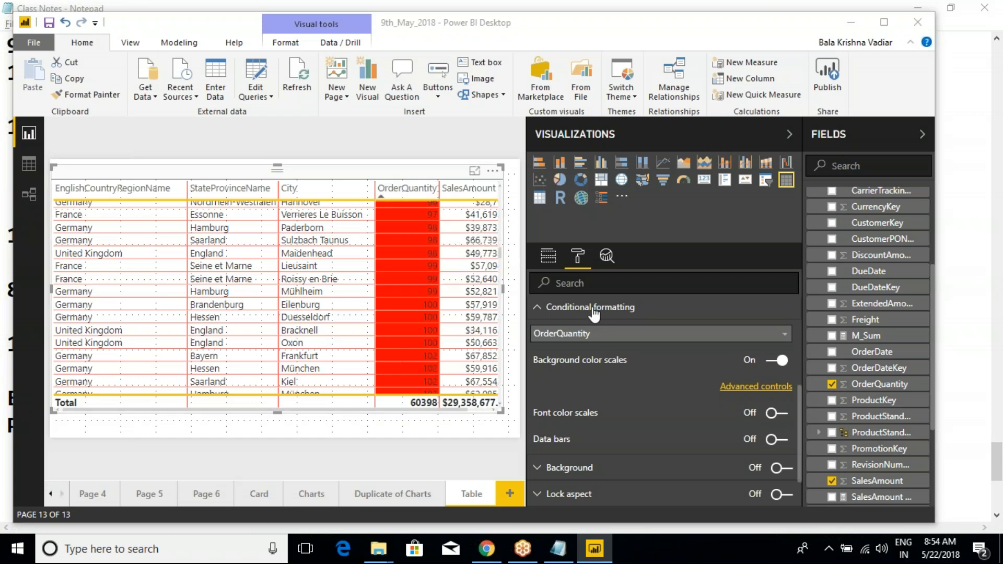
Step: Set the font color of the OrderQuantity field to white in its field formatting
{"action": "scroll", "coordinate": [594, 314], "scroll_direction": "up", "scroll_amount": 3}
{"action": "left_click", "coordinate": [569, 426]}
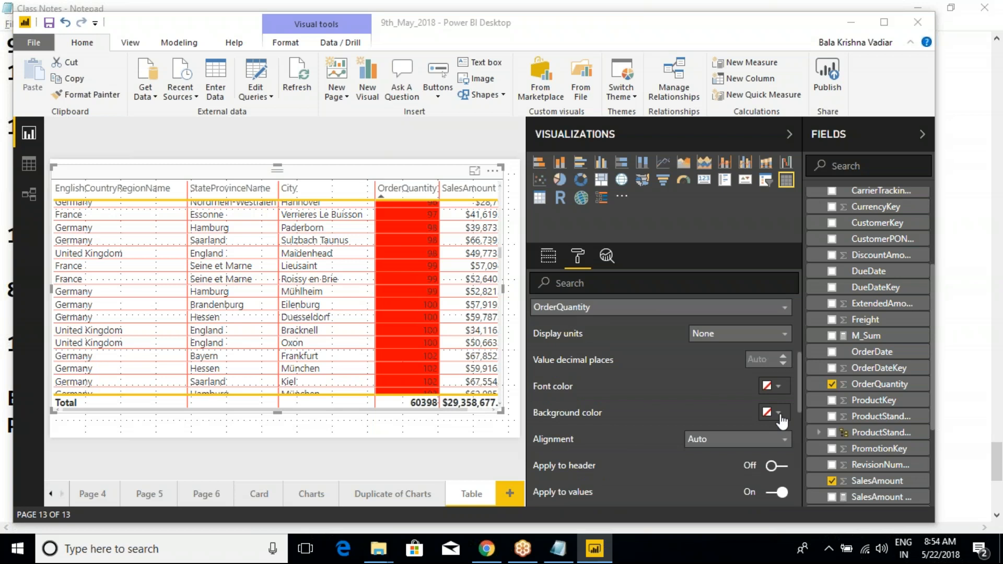
{"action": "left_click", "coordinate": [778, 386]}
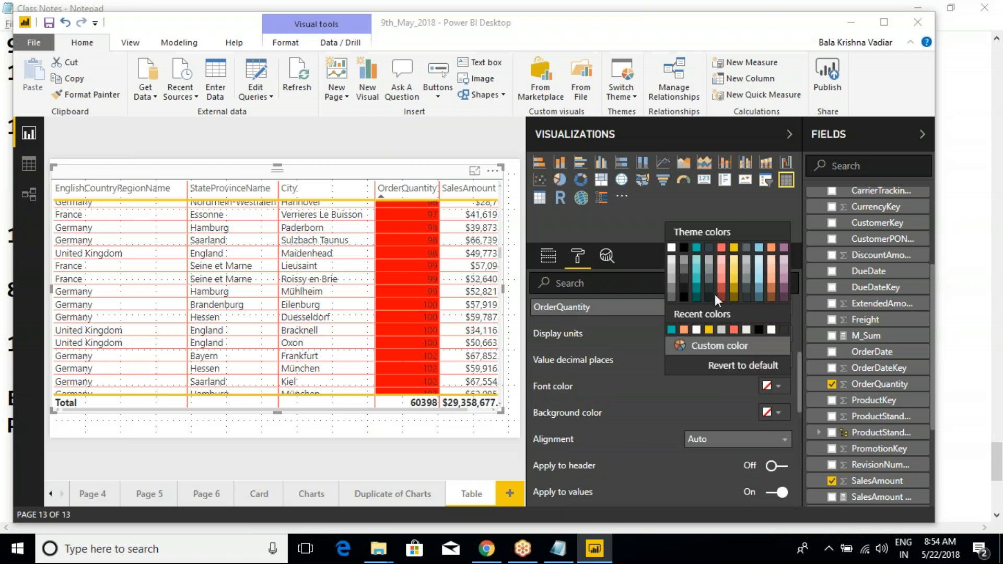
{"action": "left_click", "coordinate": [676, 252]}
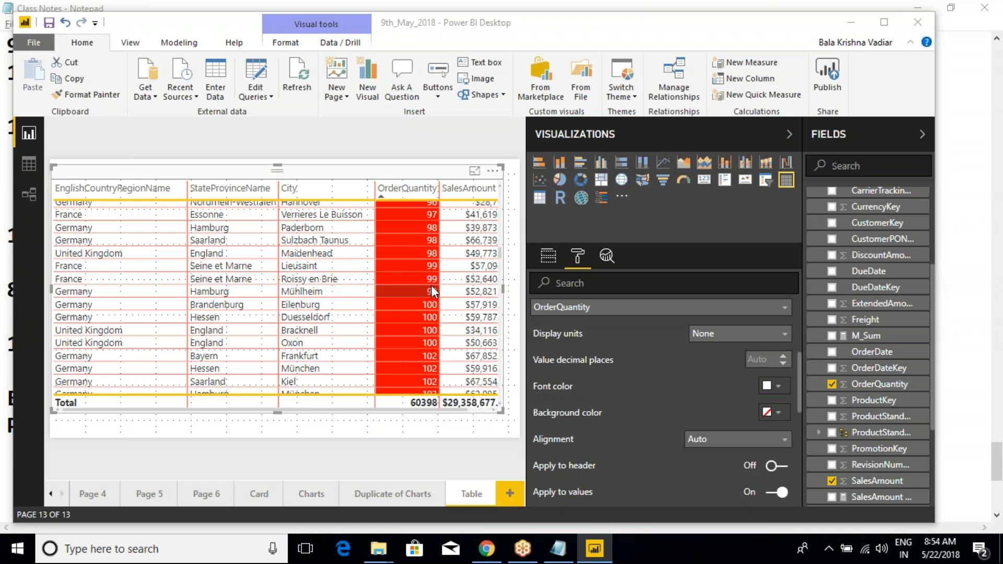
{"action": "scroll", "coordinate": [604, 443], "scroll_direction": "up", "scroll_amount": 3}
{"action": "left_click", "coordinate": [583, 356]}
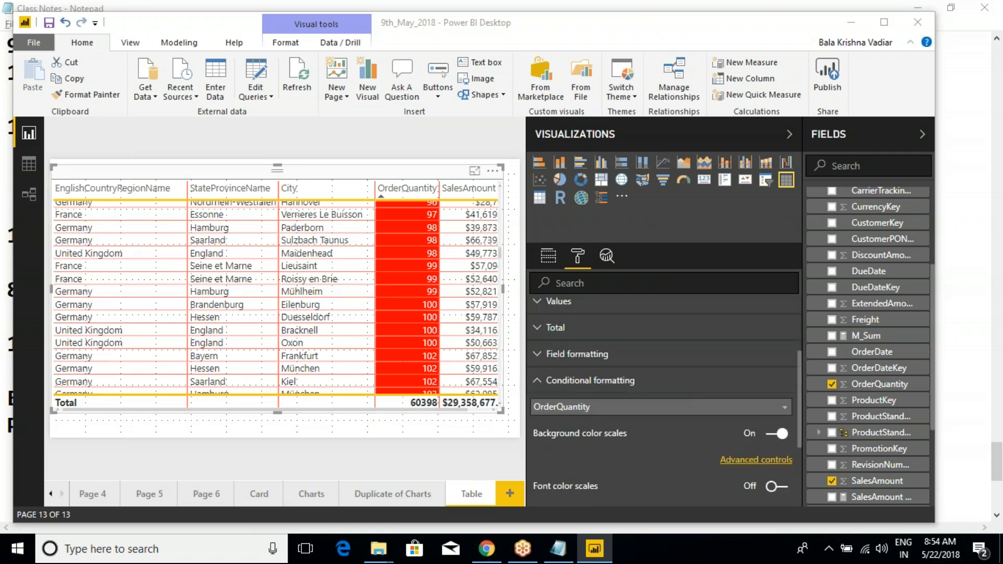
Step: Review the background color scale limits and examine the OrderQuantity cell colors around 200, 500 and 1000 in the table
{"action": "left_click", "coordinate": [747, 463]}
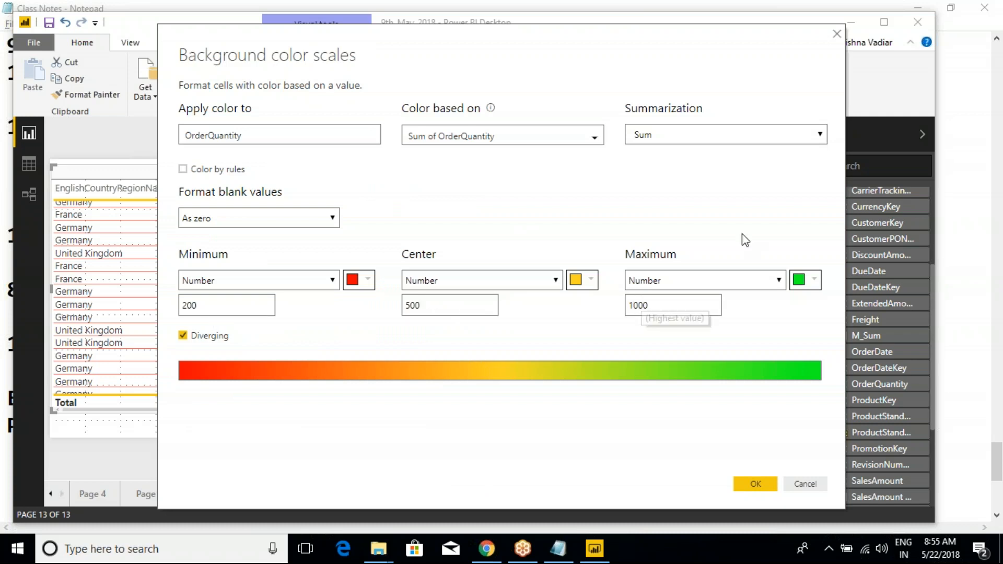
{"action": "left_click", "coordinate": [755, 484]}
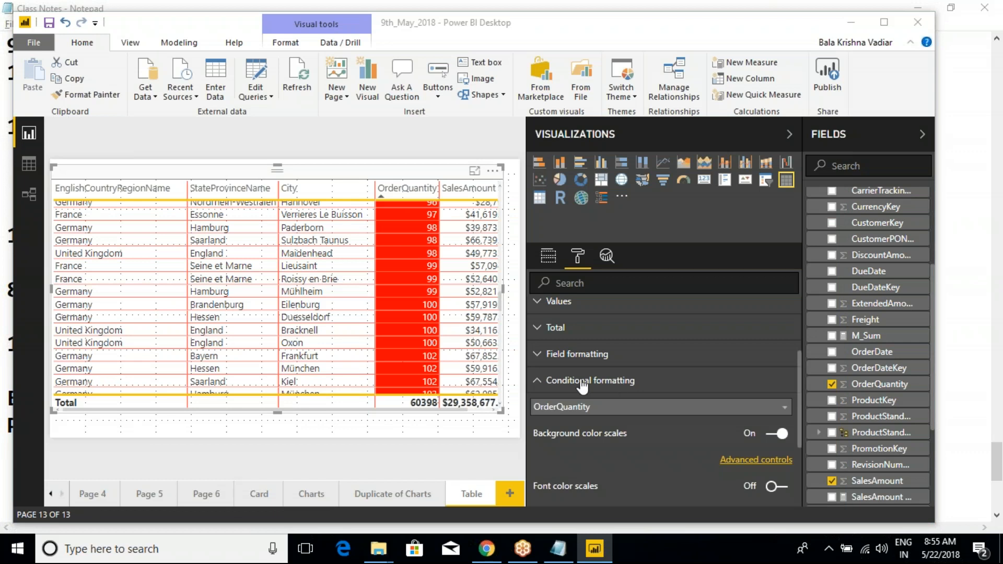
{"action": "scroll", "coordinate": [410, 253], "scroll_direction": "down", "scroll_amount": 10}
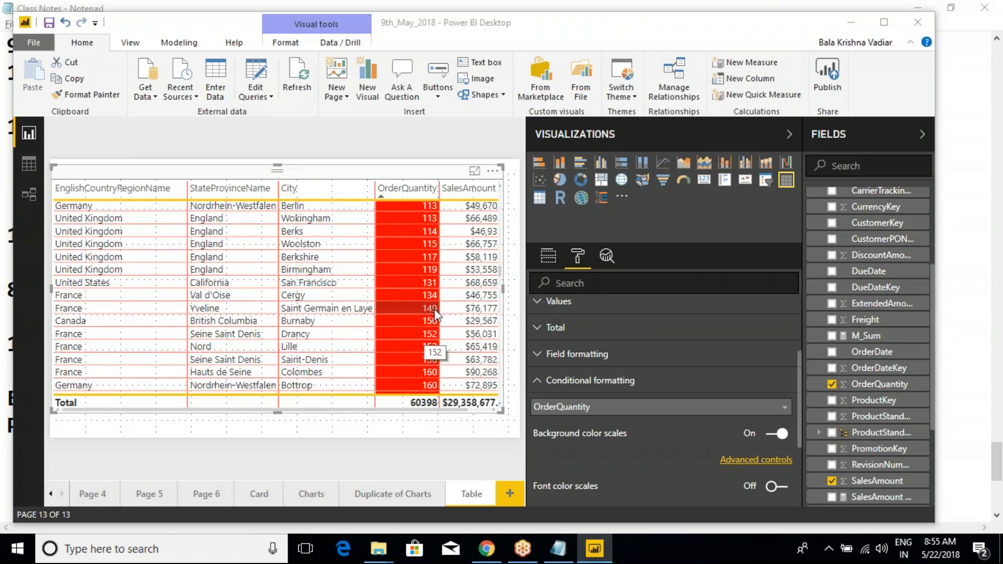
{"action": "scroll", "coordinate": [428, 371], "scroll_direction": "down", "scroll_amount": 3}
{"action": "scroll", "coordinate": [434, 361], "scroll_direction": "down", "scroll_amount": 10}
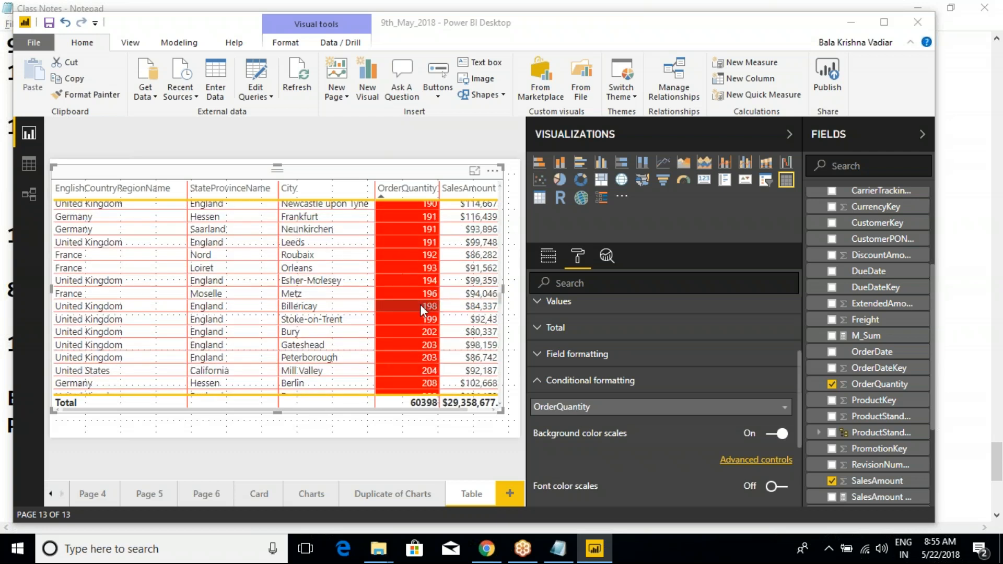
{"action": "scroll", "coordinate": [429, 331], "scroll_direction": "down", "scroll_amount": 10}
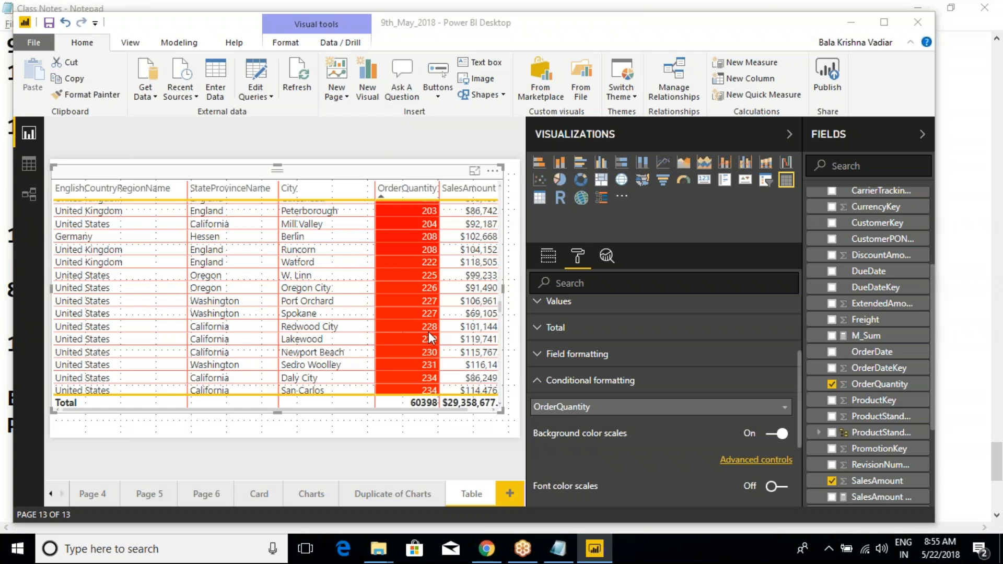
{"action": "scroll", "coordinate": [428, 331], "scroll_direction": "down", "scroll_amount": 10}
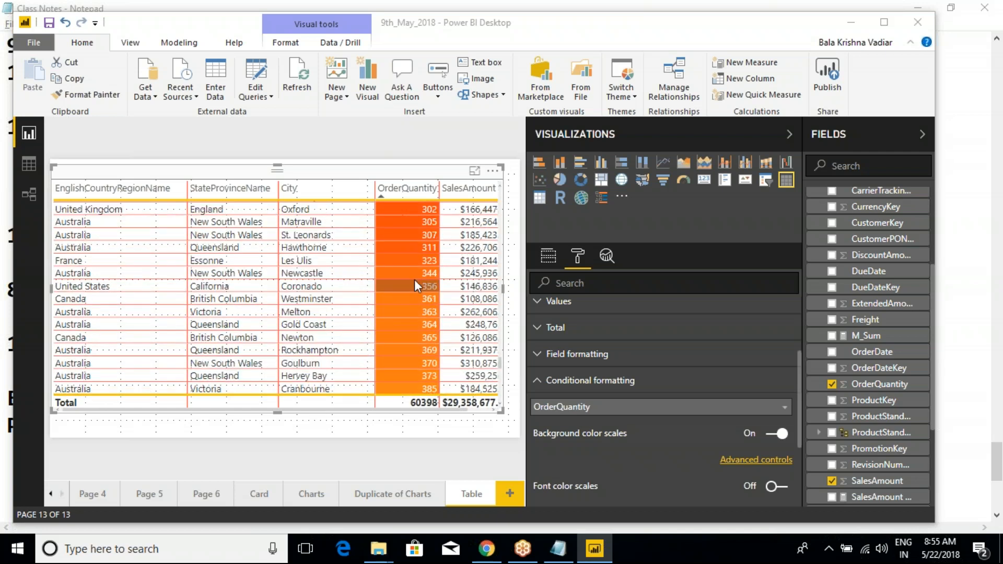
{"action": "scroll", "coordinate": [415, 280], "scroll_direction": "up", "scroll_amount": 4}
{"action": "scroll", "coordinate": [416, 283], "scroll_direction": "up", "scroll_amount": 7}
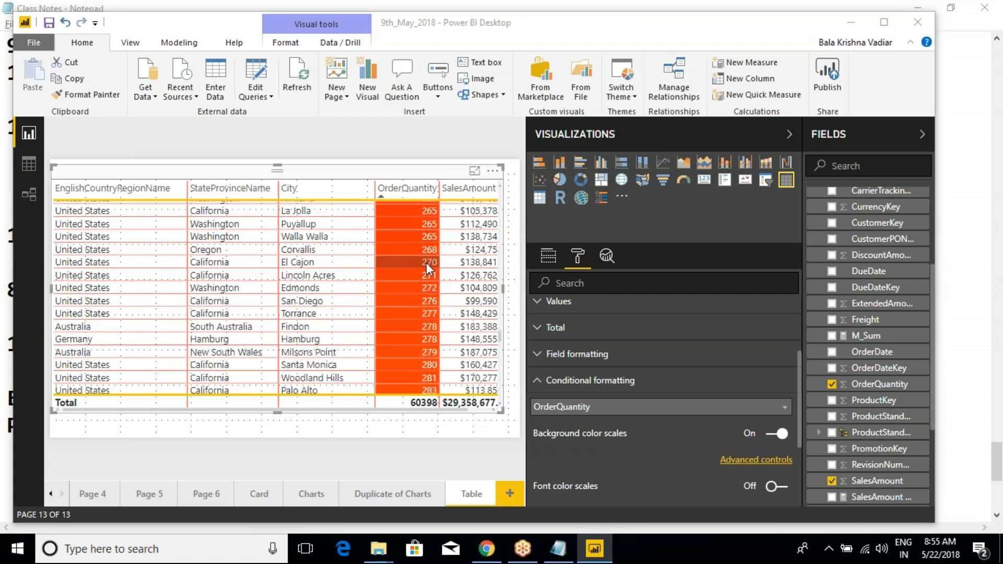
{"action": "scroll", "coordinate": [427, 309], "scroll_direction": "down", "scroll_amount": 1}
{"action": "scroll", "coordinate": [426, 309], "scroll_direction": "down", "scroll_amount": 8}
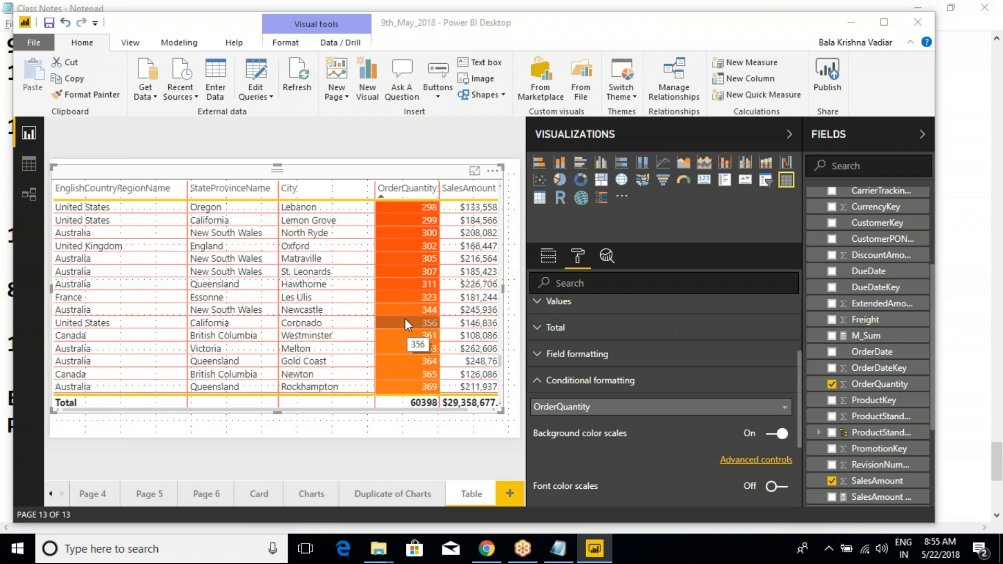
{"action": "scroll", "coordinate": [405, 318], "scroll_direction": "down", "scroll_amount": 3}
{"action": "scroll", "coordinate": [406, 319], "scroll_direction": "down", "scroll_amount": 6}
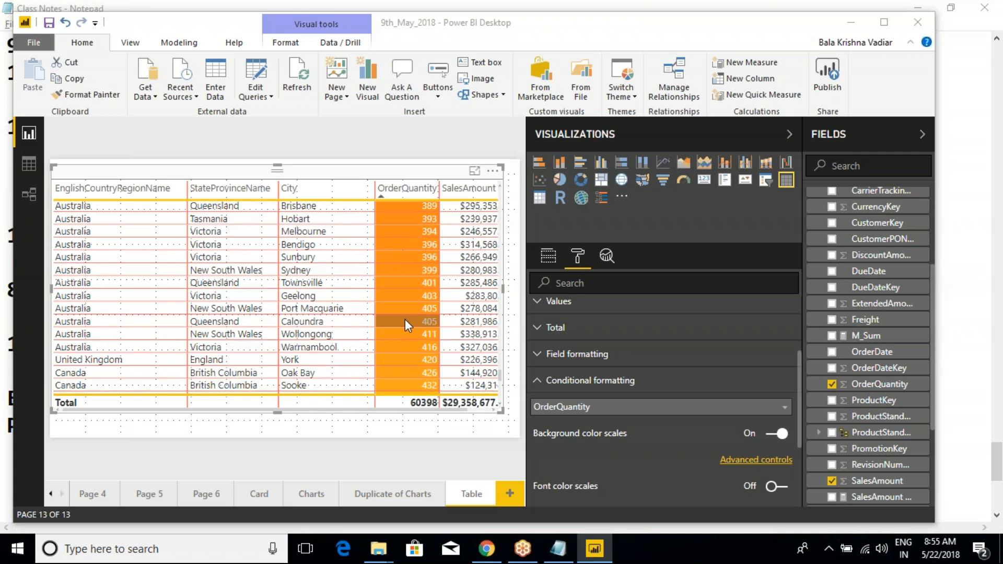
{"action": "scroll", "coordinate": [411, 309], "scroll_direction": "down", "scroll_amount": 3}
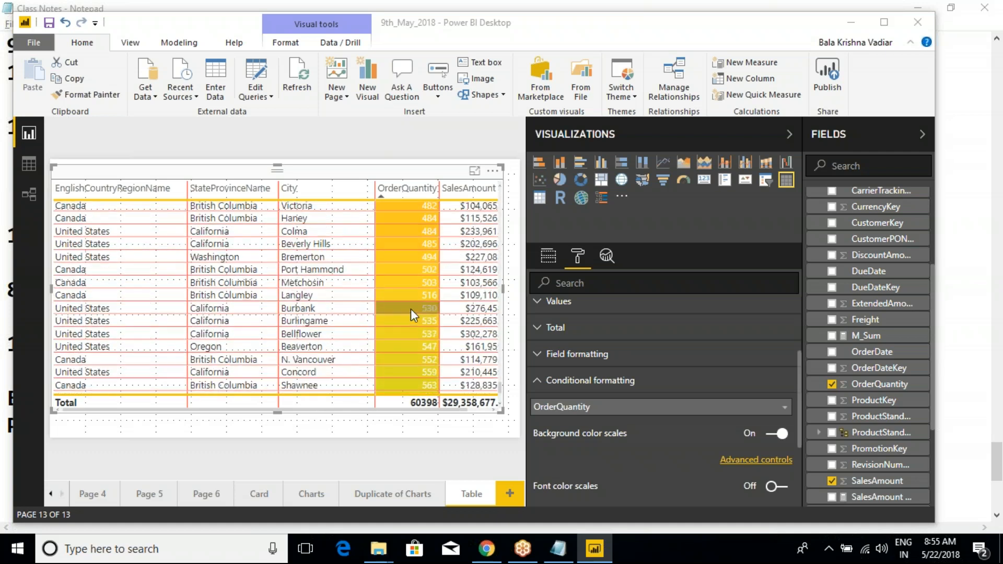
{"action": "scroll", "coordinate": [409, 315], "scroll_direction": "down", "scroll_amount": 2}
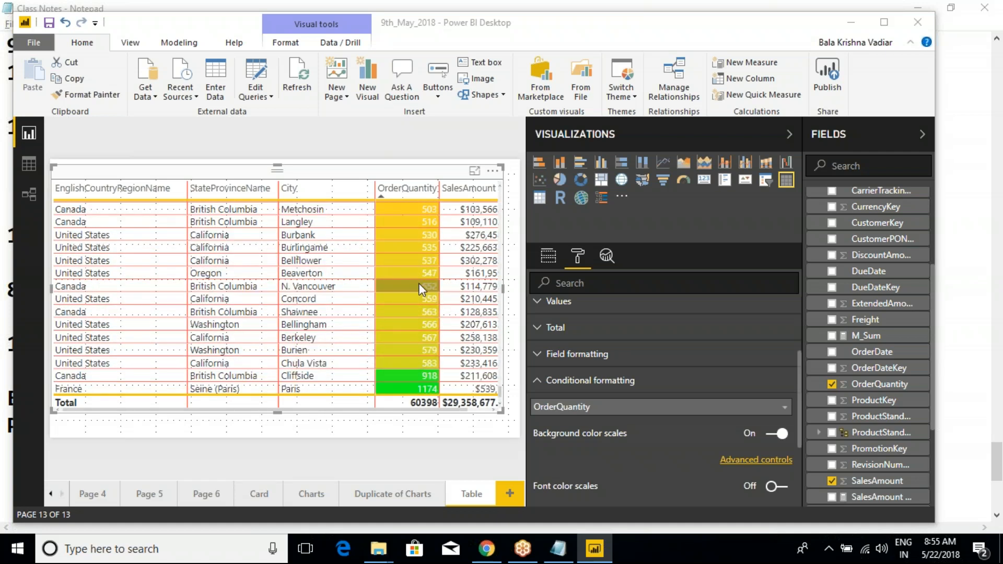
{"action": "scroll", "coordinate": [410, 291], "scroll_direction": "up", "scroll_amount": 2}
{"action": "scroll", "coordinate": [407, 330], "scroll_direction": "up", "scroll_amount": 1}
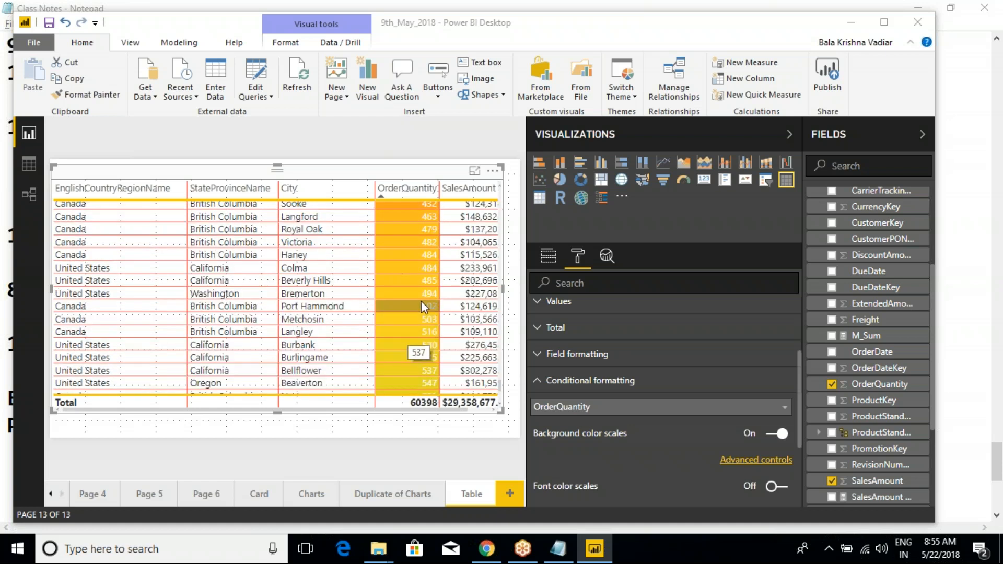
{"action": "scroll", "coordinate": [412, 269], "scroll_direction": "down", "scroll_amount": 4}
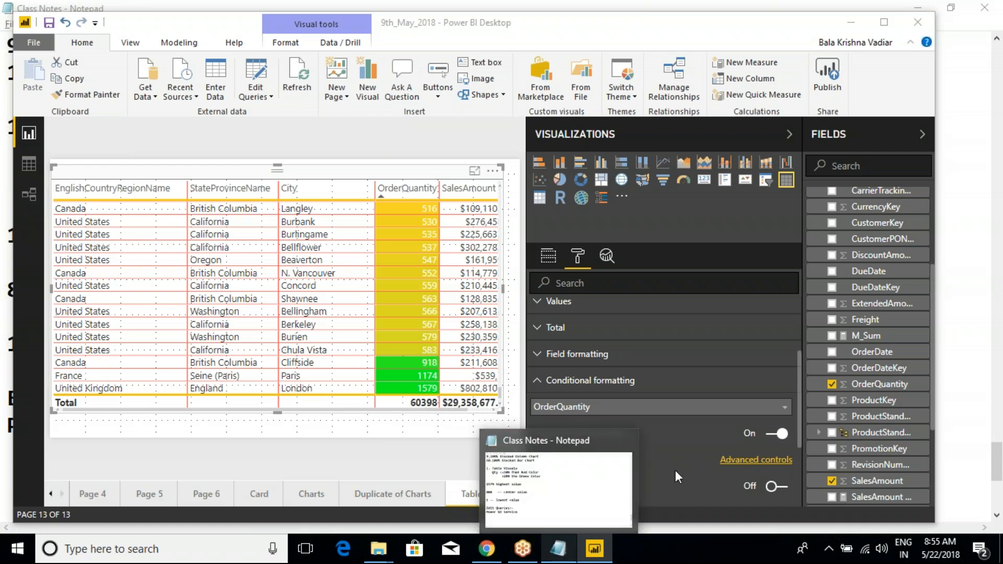
Step: Reopen the OrderQuantity background color scale settings and compare the scale with the Diverging option off and on
{"action": "left_click", "coordinate": [737, 461]}
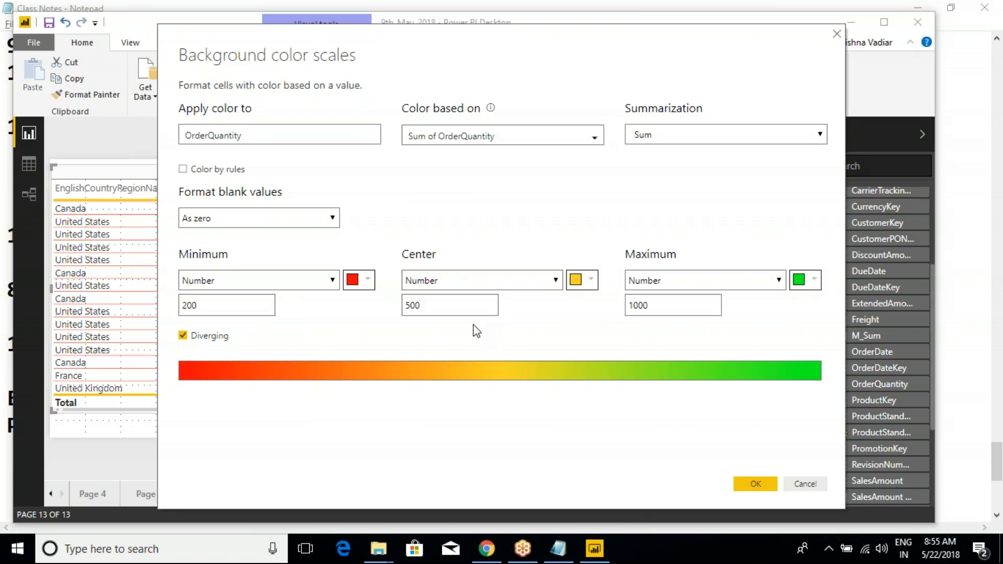
{"action": "left_click", "coordinate": [438, 309]}
{"action": "left_click", "coordinate": [183, 335]}
{"action": "left_click", "coordinate": [182, 335]}
{"action": "key", "text": "ctrl+2"}
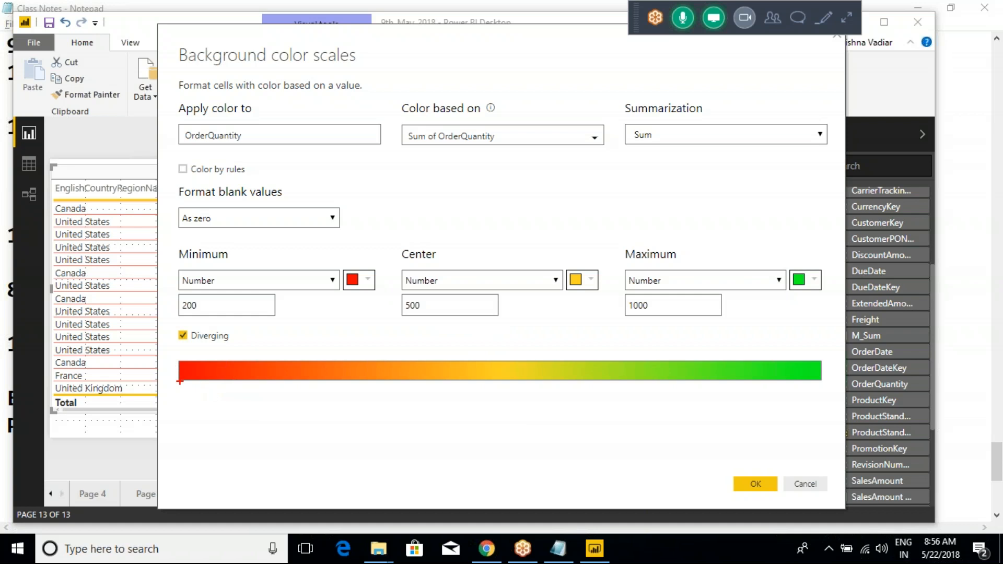
Step: Mark the gradient bar and the progression between the 200, 500 and 1000 limits in the background color scale settings, and clear the markings
{"action": "mouse_move", "coordinate": [175, 382]}
{"action": "left_mouse_down"}
{"action": "mouse_move", "coordinate": [215, 408]}
{"action": "mouse_move", "coordinate": [822, 398]}
{"action": "left_mouse_up"}
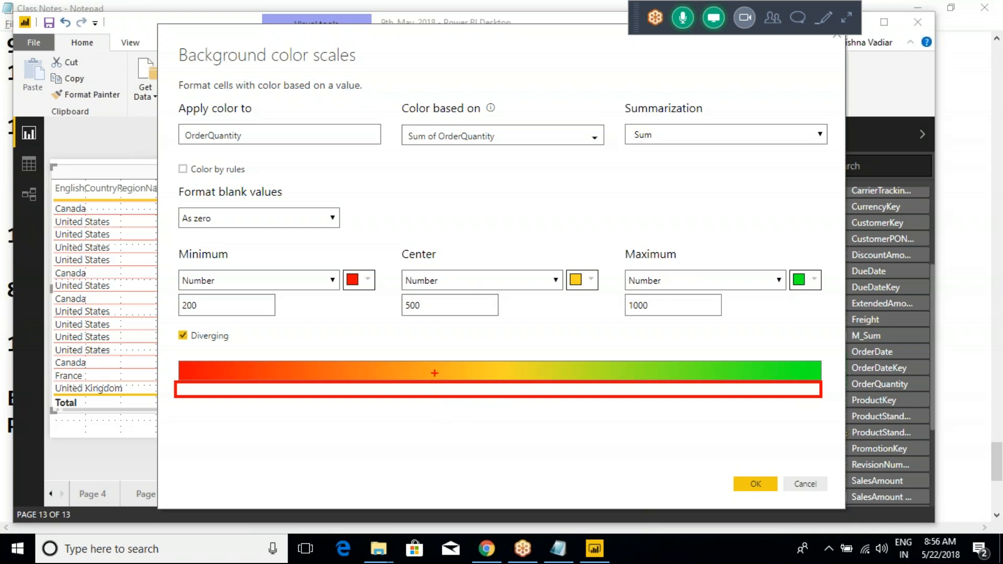
{"action": "mouse_move", "coordinate": [405, 288]}
{"action": "left_mouse_down"}
{"action": "mouse_move", "coordinate": [423, 330]}
{"action": "mouse_move", "coordinate": [444, 328]}
{"action": "left_mouse_up"}
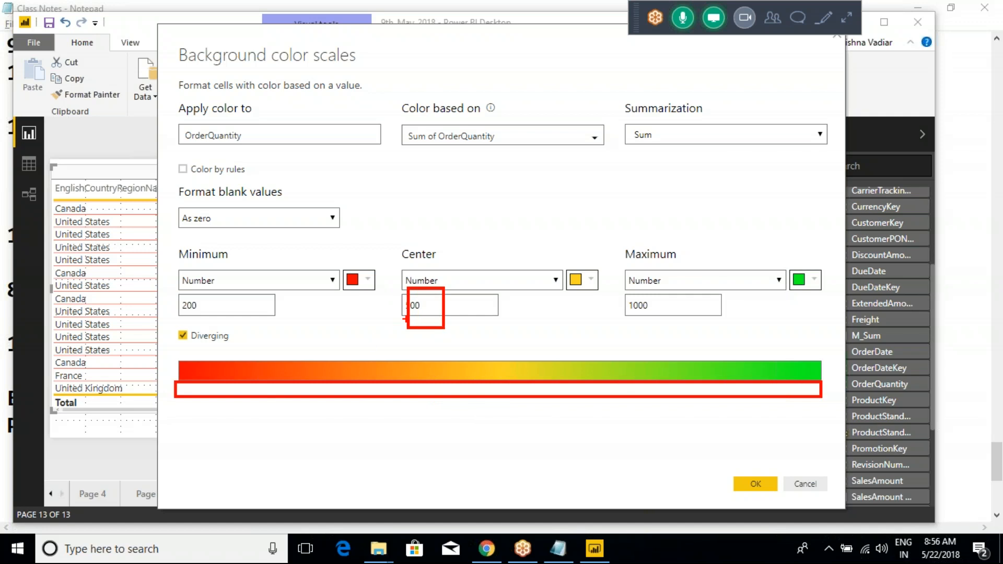
{"action": "mouse_move", "coordinate": [244, 309]}
{"action": "left_mouse_down"}
{"action": "mouse_move", "coordinate": [376, 305]}
{"action": "mouse_move", "coordinate": [394, 318]}
{"action": "left_mouse_up"}
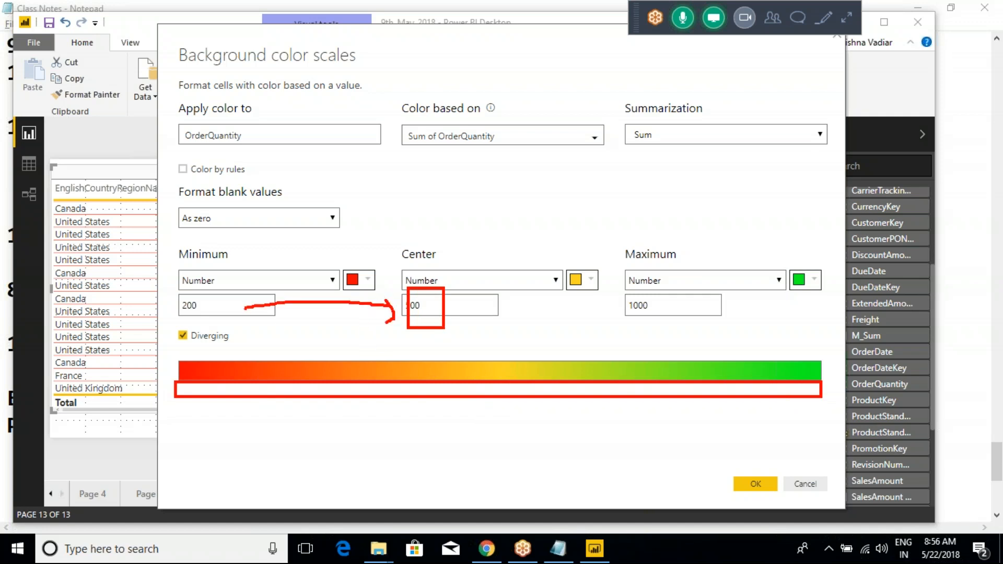
{"action": "mouse_move", "coordinate": [453, 308]}
{"action": "left_mouse_down"}
{"action": "mouse_move", "coordinate": [610, 314]}
{"action": "mouse_move", "coordinate": [594, 329]}
{"action": "mouse_move", "coordinate": [681, 308]}
{"action": "left_mouse_up"}
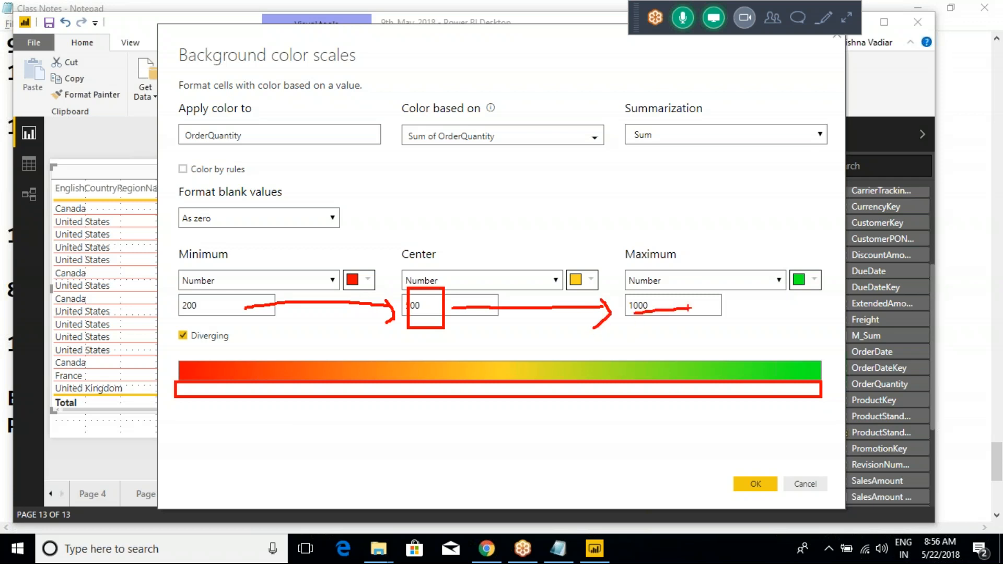
{"action": "key", "text": "Escape"}
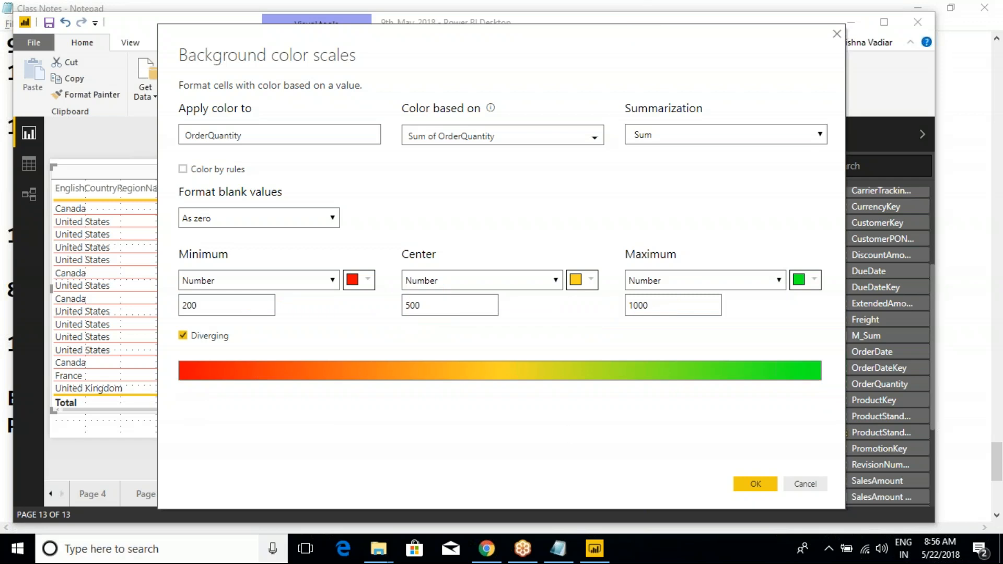
Step: Set the center of the OrderQuantity background color scale to the number 200
{"action": "left_click", "coordinate": [437, 309]}
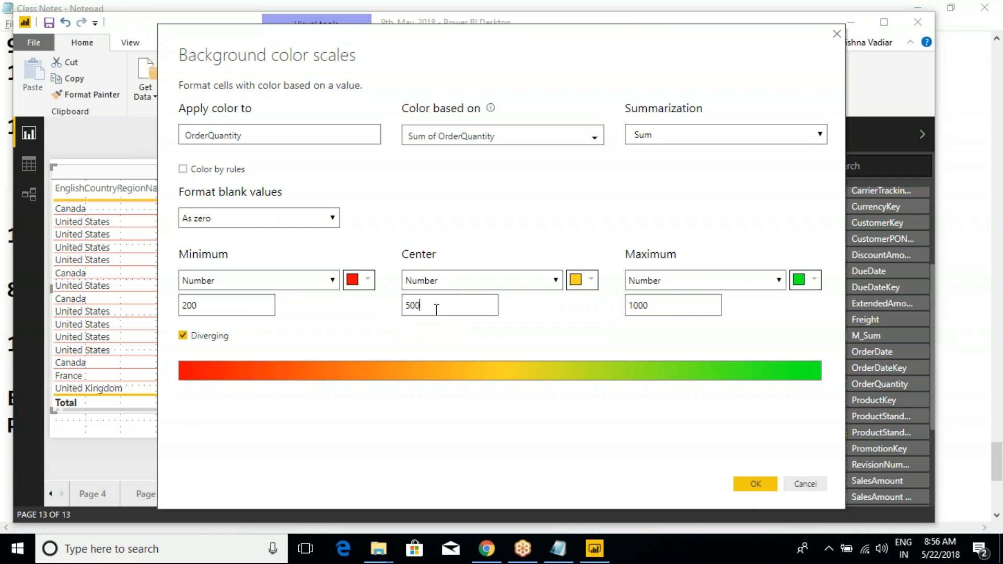
{"action": "key", "text": "BackSpace"}
{"action": "type", "text": "300"}
{"action": "key", "text": "BackSpace"}
{"action": "key", "text": "BackSpace"}
{"action": "type", "text": "200"}
Step: Lower the minimum of the OrderQuantity background color scale, set its maximum to 300 and apply the settings
{"action": "left_click", "coordinate": [206, 307]}
{"action": "key", "text": "BackSpace"}
{"action": "key", "text": "BackSpace"}
{"action": "key", "text": "BackSpace"}
{"action": "type", "text": "5"}
{"action": "key", "text": "BackSpace"}
{"action": "key", "text": "BackSpace"}
{"action": "key", "text": "BackSpace"}
{"action": "type", "text": "300"}
{"action": "left_click", "coordinate": [755, 484]}
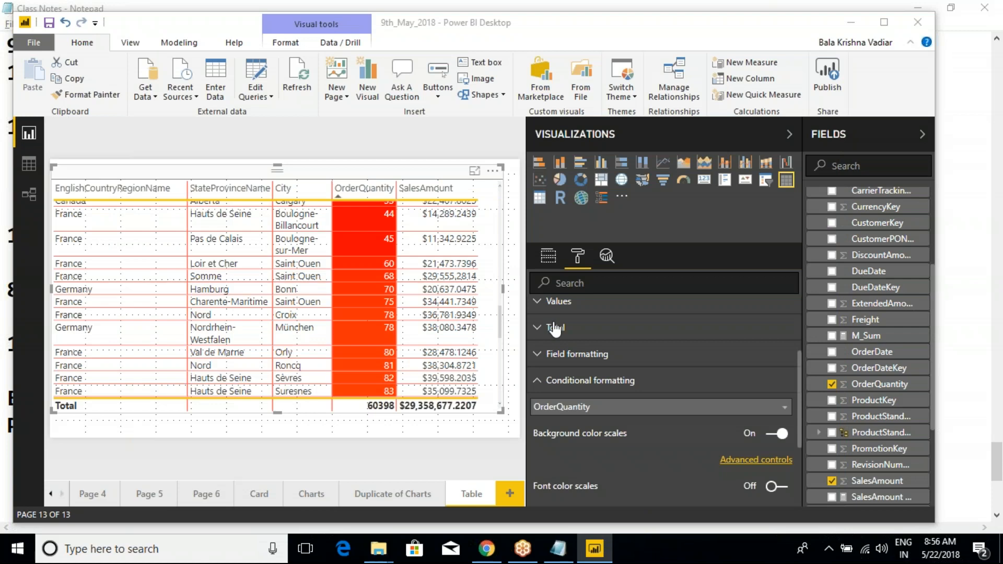
Step: Check the recolored OrderQuantity cells in the table and expand the field formatting options for OrderQuantity
{"action": "scroll", "coordinate": [409, 295], "scroll_direction": "up", "scroll_amount": 4}
{"action": "scroll", "coordinate": [610, 421], "scroll_direction": "up", "scroll_amount": 3}
{"action": "scroll", "coordinate": [371, 294], "scroll_direction": "up", "scroll_amount": 2}
{"action": "scroll", "coordinate": [372, 285], "scroll_direction": "up", "scroll_amount": 6}
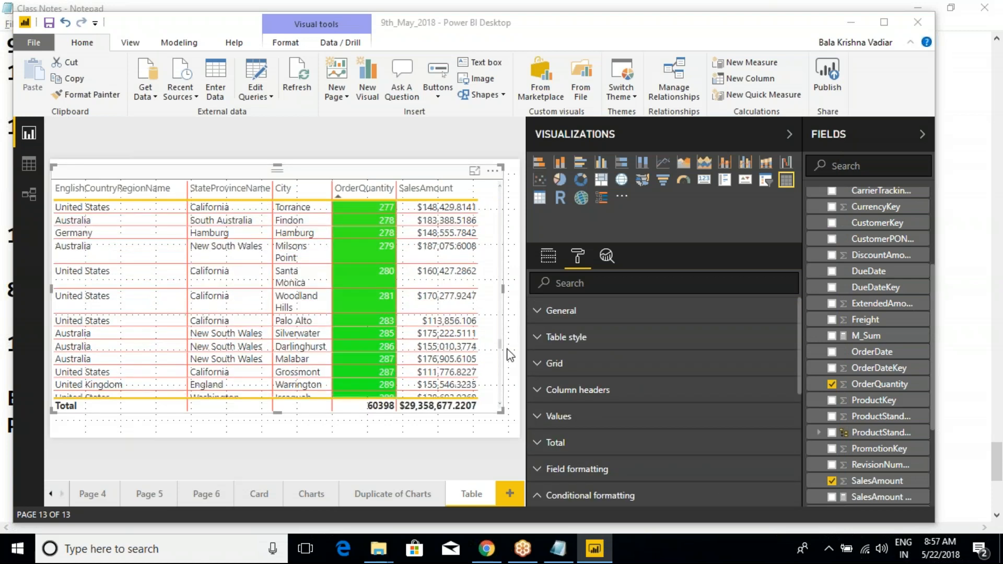
{"action": "left_click_drag", "start_coordinate": [500, 352], "coordinate": [500, 276]}
{"action": "left_click", "coordinate": [551, 470]}
{"action": "scroll", "coordinate": [590, 418], "scroll_direction": "down", "scroll_amount": 3}
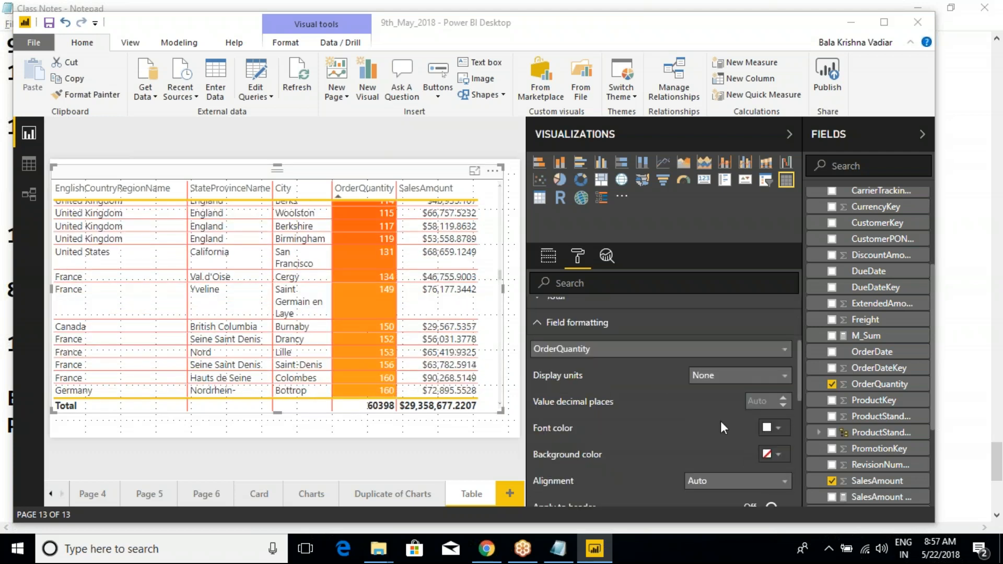
Step: Reset the OrderQuantity field's background color to its default and set its font color to black
{"action": "left_click", "coordinate": [777, 454]}
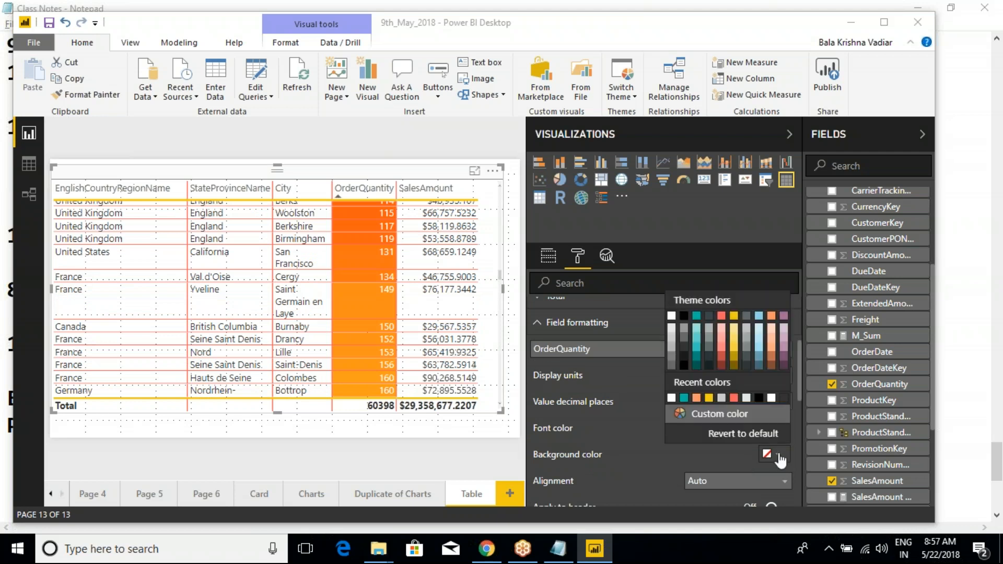
{"action": "left_click", "coordinate": [727, 434]}
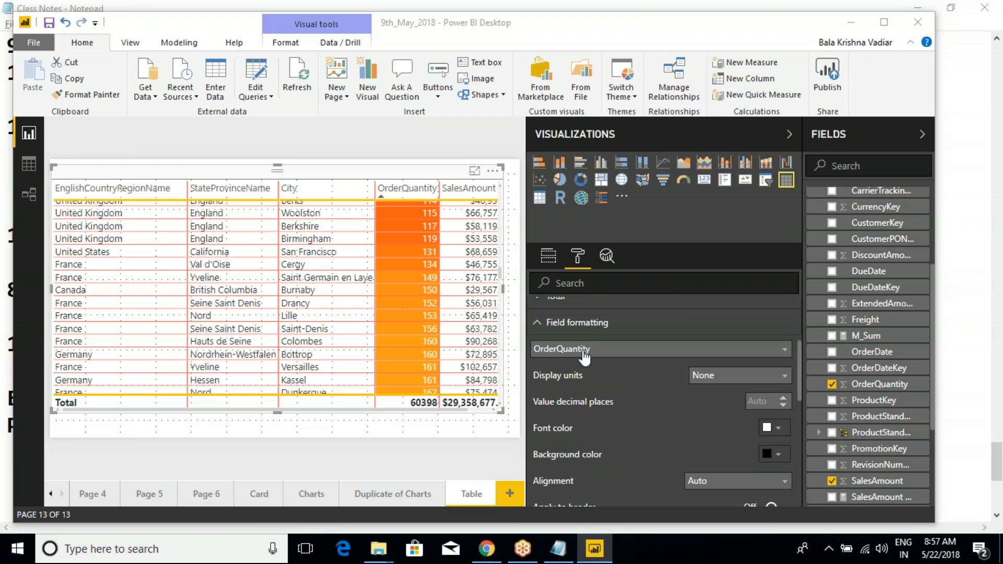
{"action": "left_click", "coordinate": [779, 453]}
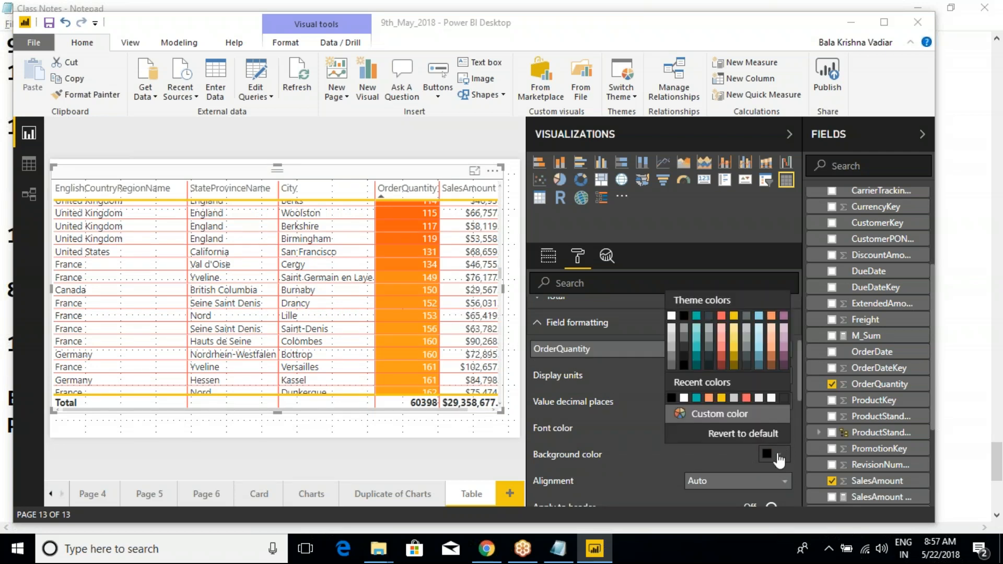
{"action": "left_click", "coordinate": [748, 441]}
{"action": "left_click", "coordinate": [778, 428]}
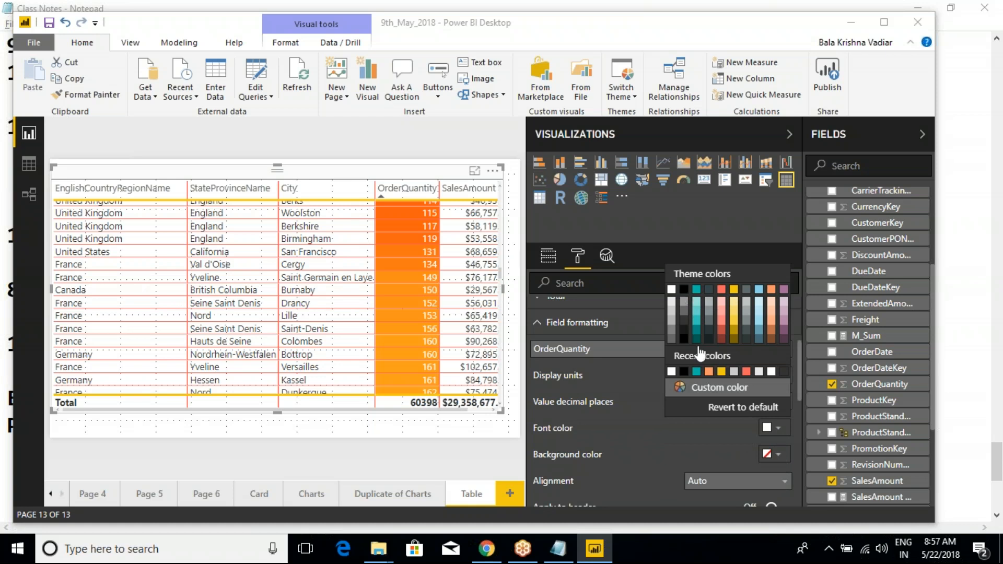
{"action": "left_click", "coordinate": [684, 290]}
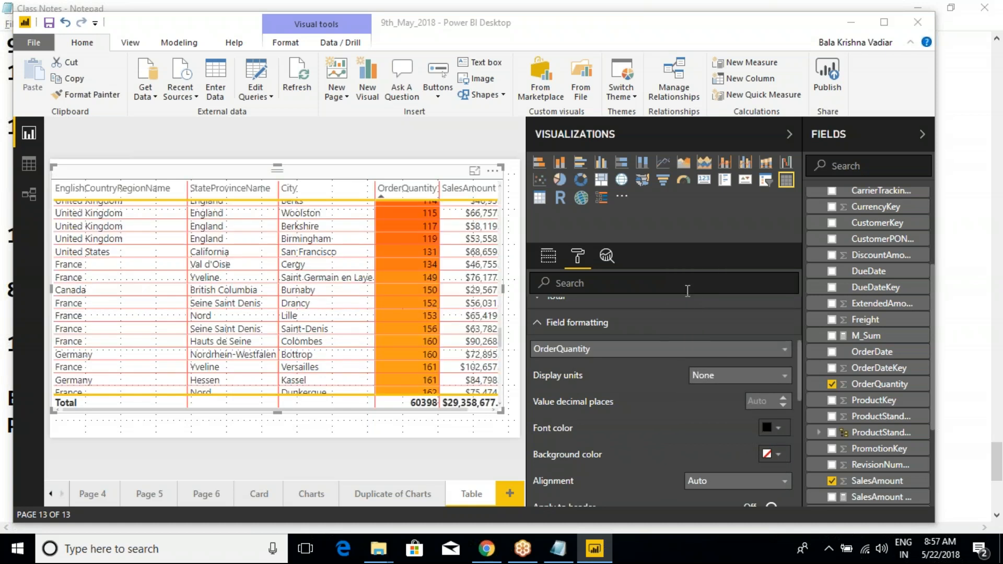
Step: Examine the OrderQuantity cell colors from the low values through 200 and 300 up to the highest quantities in the table
{"action": "scroll", "coordinate": [414, 293], "scroll_direction": "up", "scroll_amount": 10}
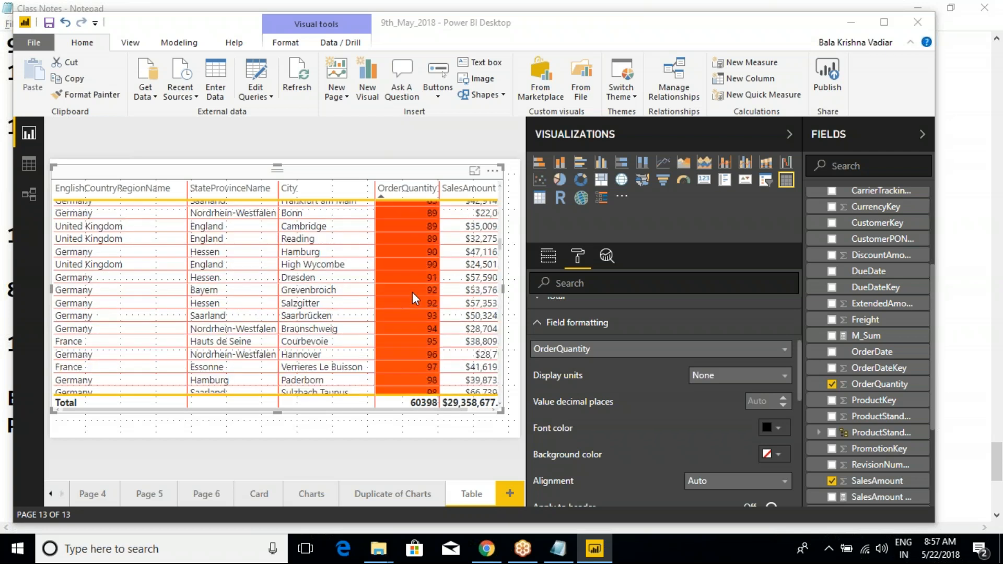
{"action": "scroll", "coordinate": [397, 324], "scroll_direction": "down", "scroll_amount": 10}
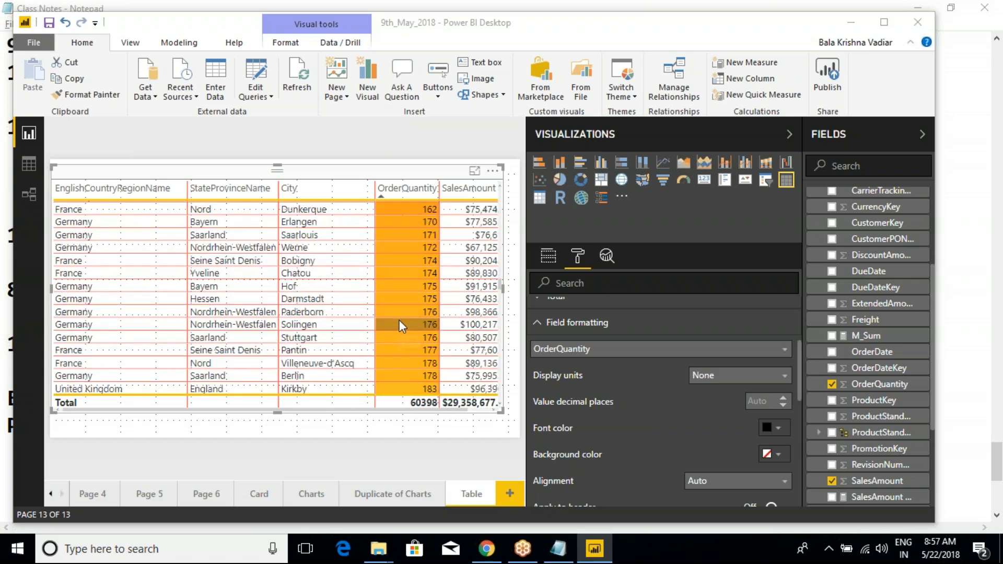
{"action": "scroll", "coordinate": [399, 320], "scroll_direction": "down", "scroll_amount": 6}
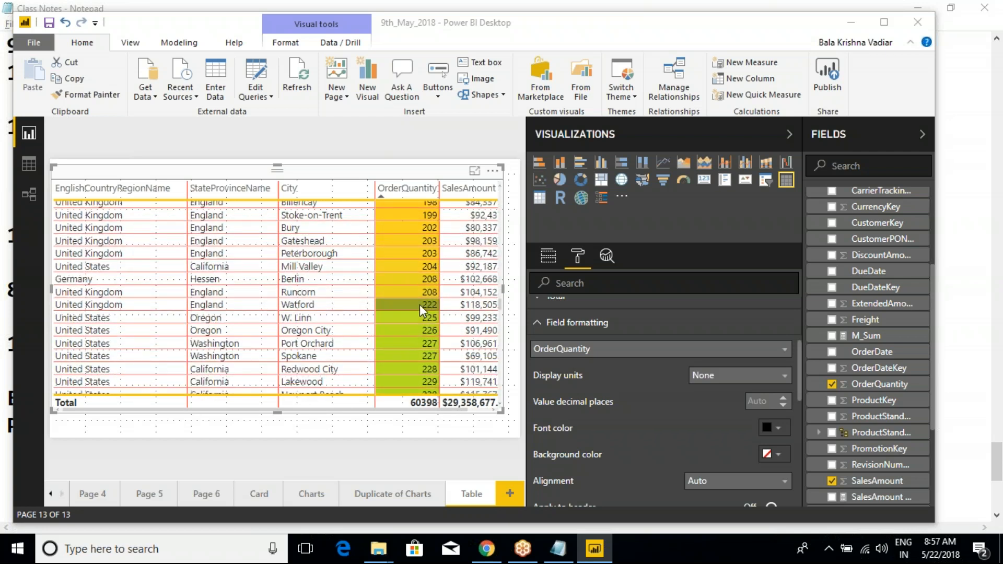
{"action": "scroll", "coordinate": [416, 340], "scroll_direction": "down", "scroll_amount": 3}
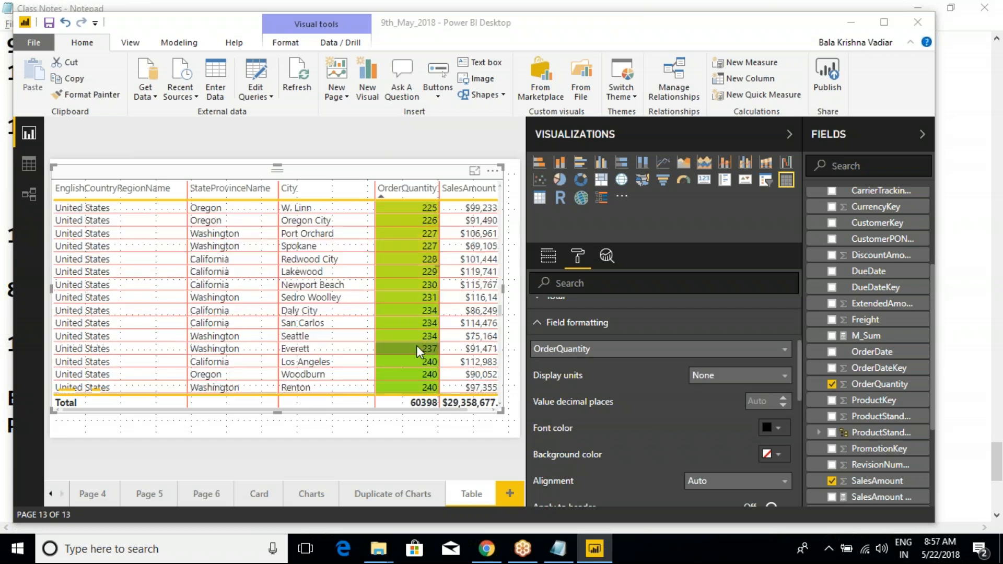
{"action": "scroll", "coordinate": [418, 340], "scroll_direction": "down", "scroll_amount": 5}
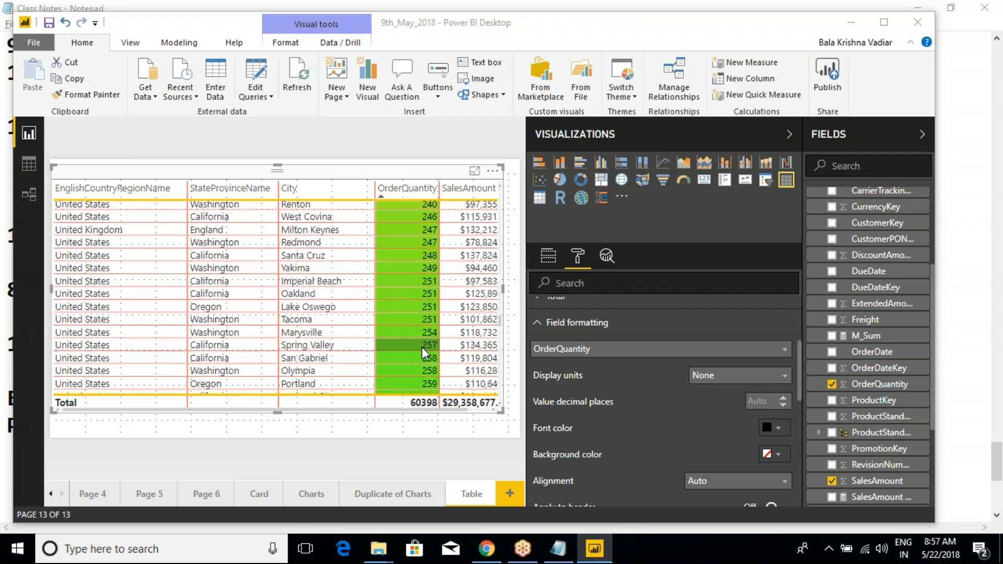
{"action": "scroll", "coordinate": [421, 355], "scroll_direction": "down", "scroll_amount": 4}
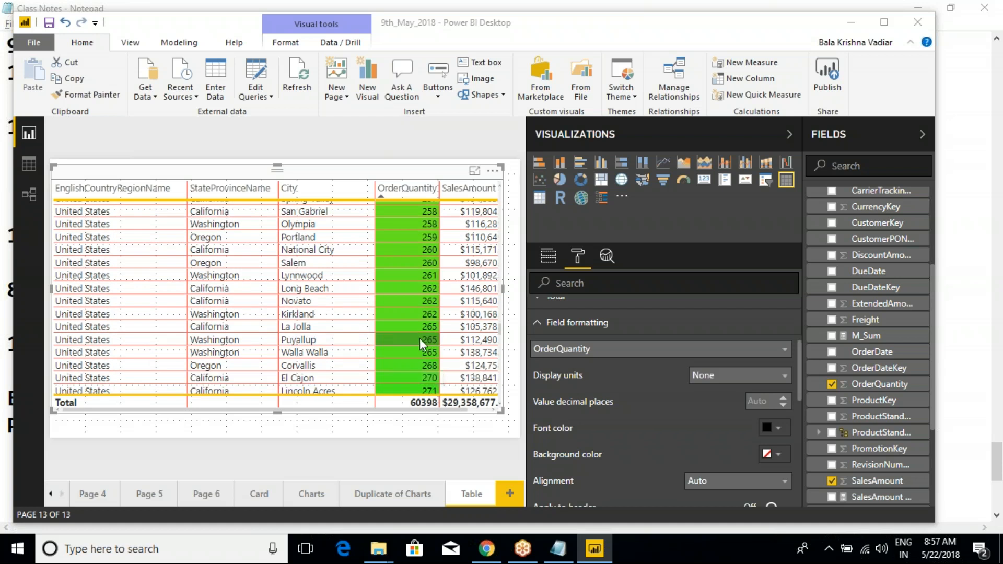
{"action": "scroll", "coordinate": [416, 373], "scroll_direction": "down", "scroll_amount": 6}
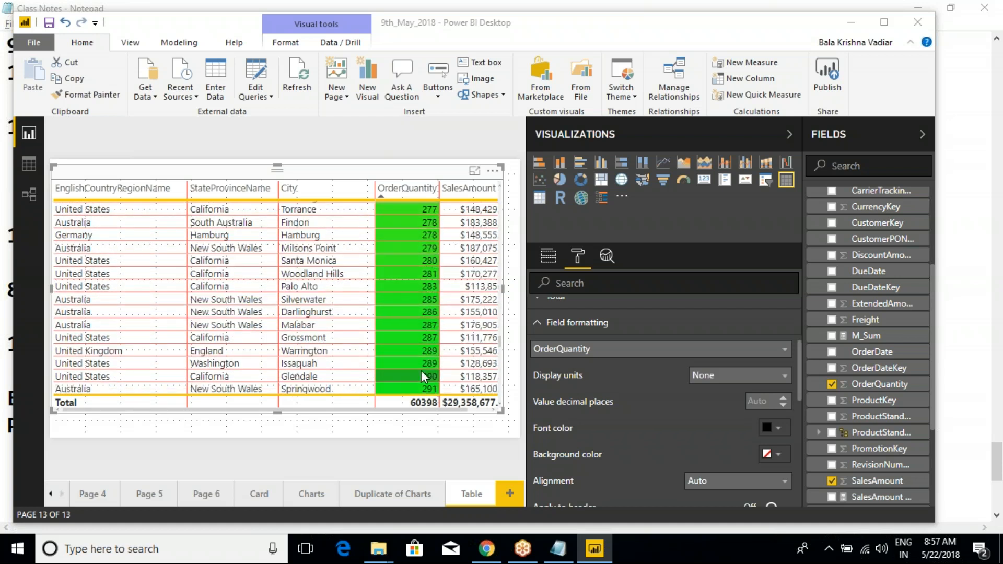
{"action": "scroll", "coordinate": [421, 371], "scroll_direction": "down", "scroll_amount": 3}
{"action": "scroll", "coordinate": [422, 366], "scroll_direction": "down", "scroll_amount": 3}
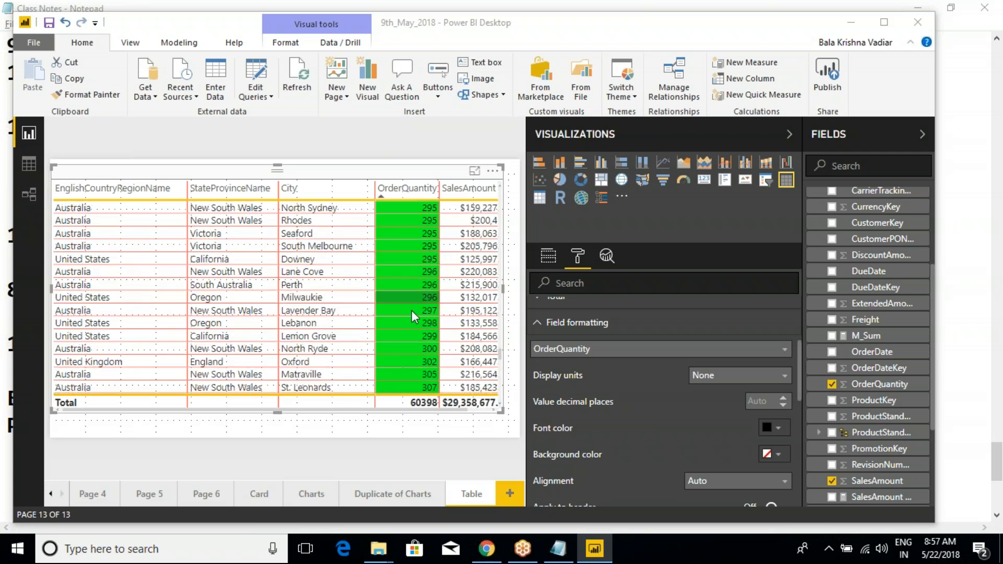
{"action": "scroll", "coordinate": [409, 353], "scroll_direction": "down", "scroll_amount": 15}
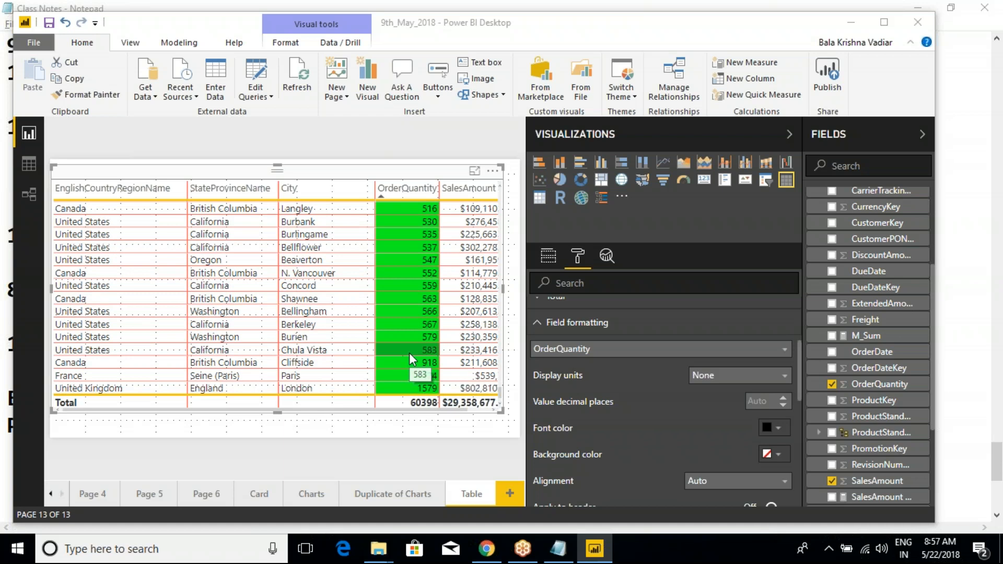
{"action": "scroll", "coordinate": [409, 352], "scroll_direction": "up", "scroll_amount": 5}
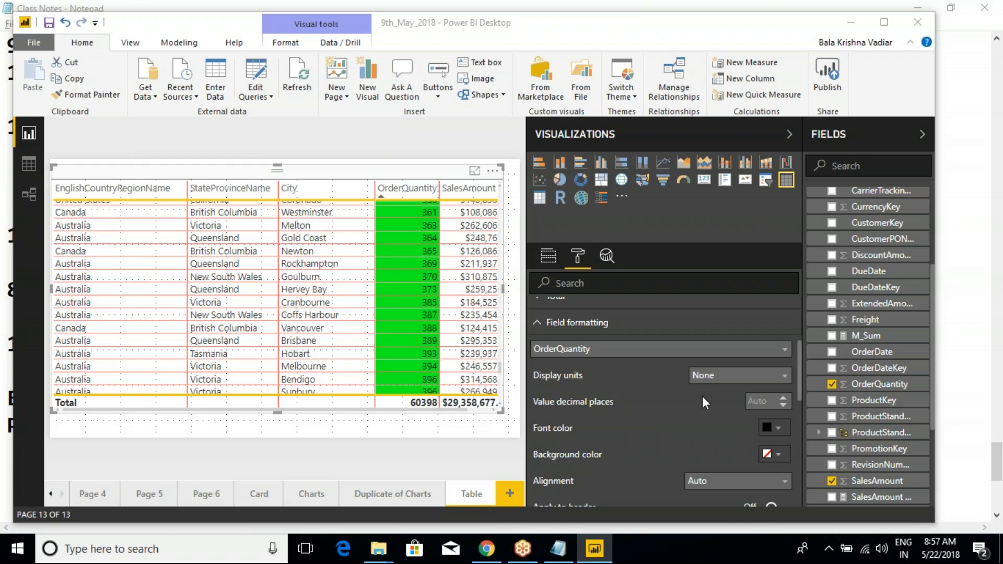
Step: Choose EnglishCountryRegionName as the conditional formatting field and review the color scale options offered for it
{"action": "left_click", "coordinate": [538, 324]}
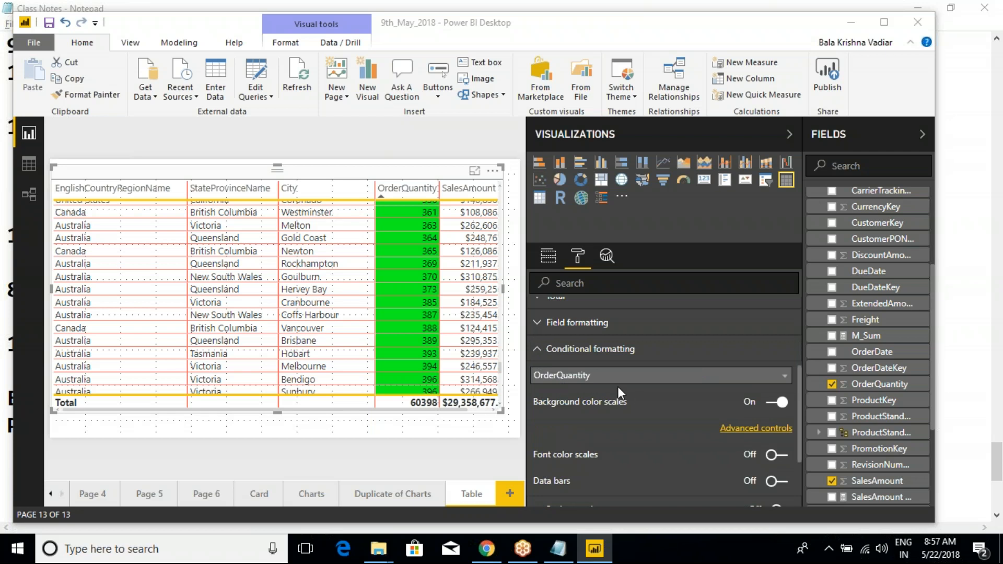
{"action": "left_click", "coordinate": [601, 376]}
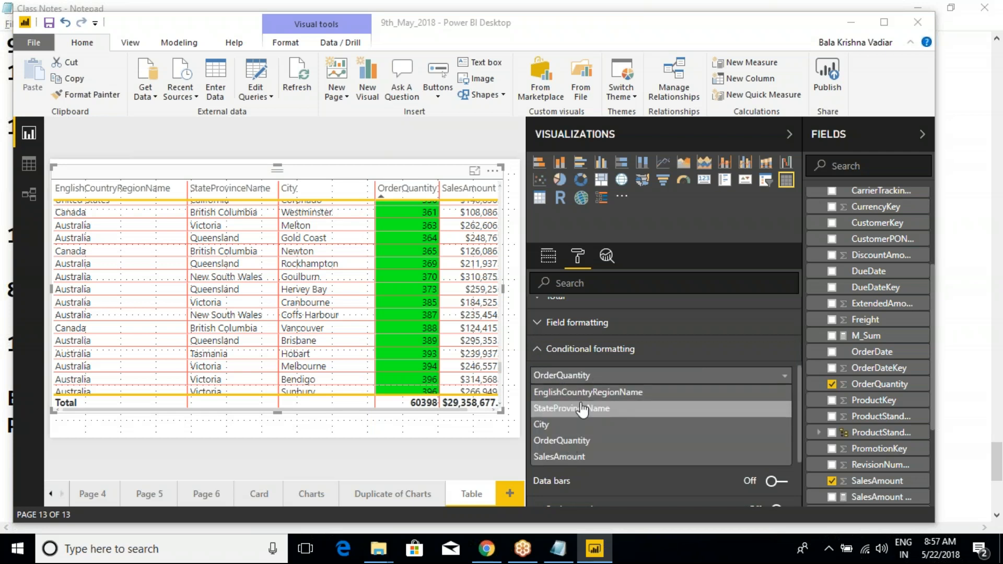
{"action": "left_click", "coordinate": [586, 392]}
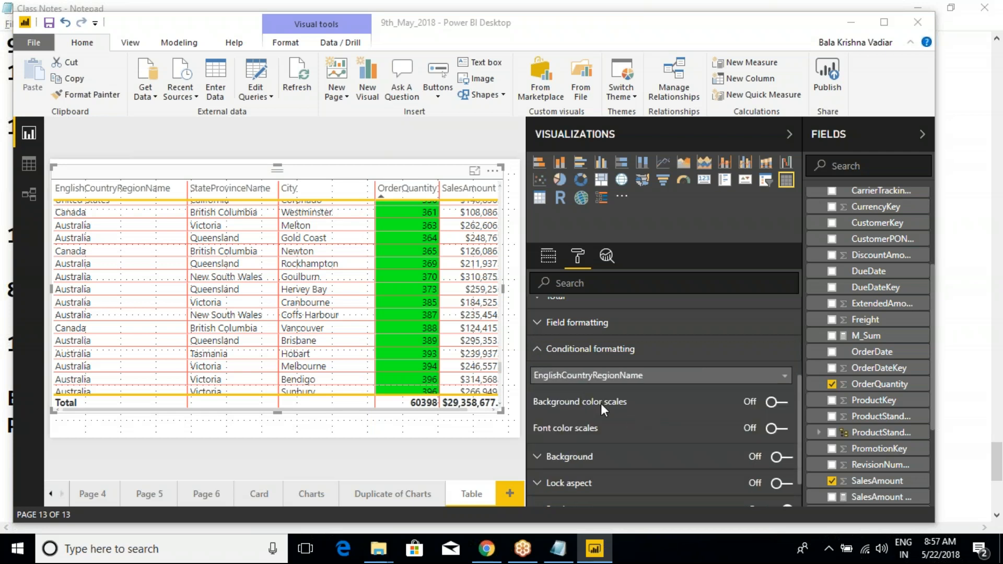
{"action": "key", "text": "ctrl+2"}
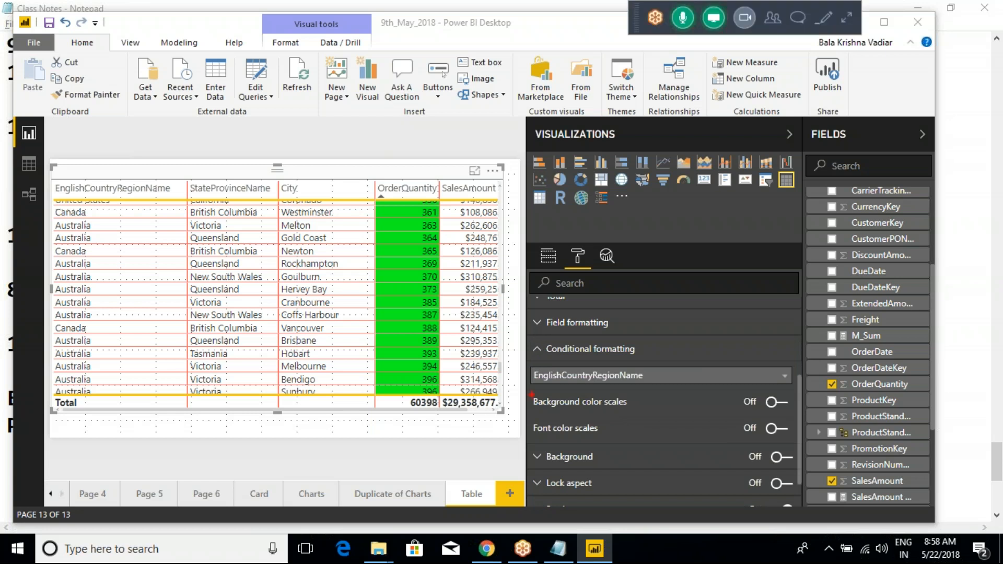
{"action": "mouse_move", "coordinate": [514, 385]}
{"action": "left_mouse_down"}
{"action": "mouse_move", "coordinate": [673, 437]}
{"action": "mouse_move", "coordinate": [790, 442]}
{"action": "left_mouse_up"}
{"action": "key", "text": "Escape"}
Step: Turn on font color scales for the OrderQuantity field, then view and cancel their advanced settings
{"action": "left_click", "coordinate": [592, 376]}
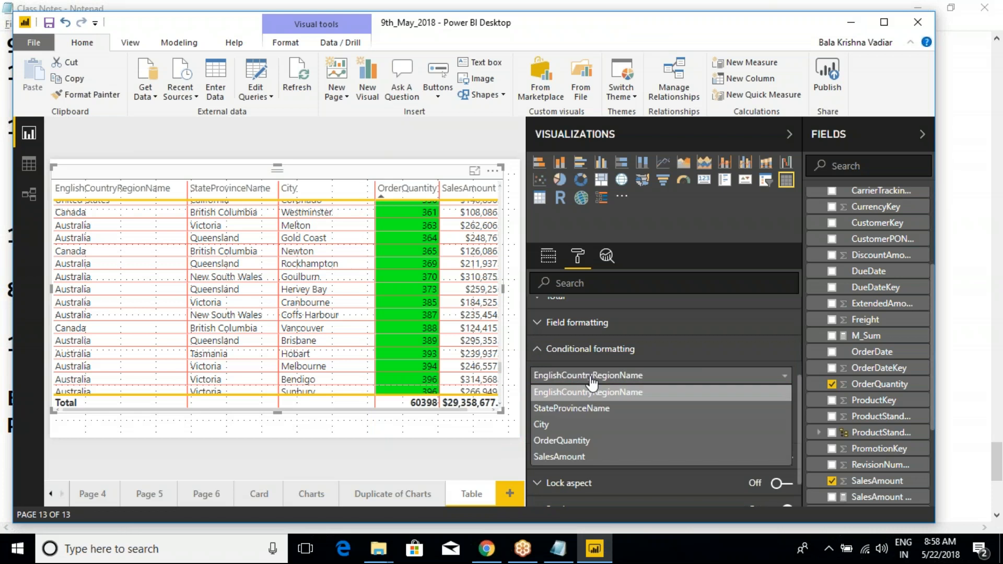
{"action": "left_click", "coordinate": [563, 442]}
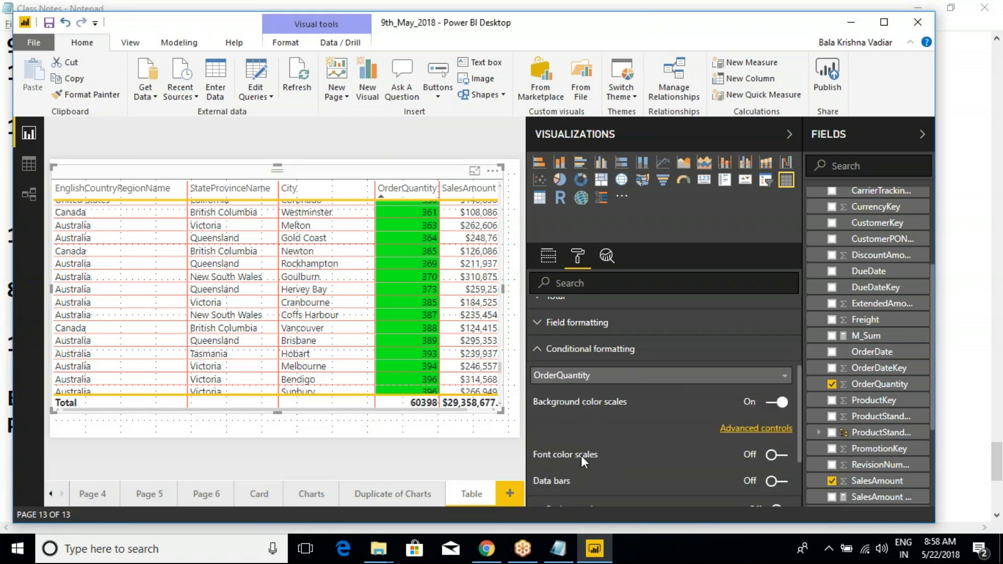
{"action": "left_click", "coordinate": [780, 457]}
{"action": "scroll", "coordinate": [695, 451], "scroll_direction": "down", "scroll_amount": 3}
{"action": "left_click", "coordinate": [751, 408]}
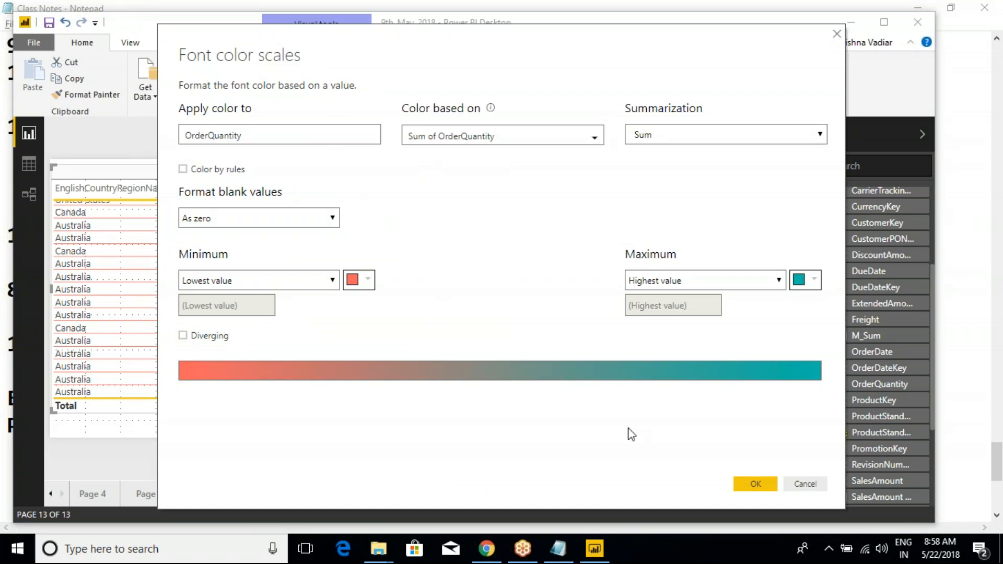
{"action": "left_click", "coordinate": [800, 485]}
Step: Look over the OrderQuantity background, font color and data bar options and collapse the conditional formatting settings
{"action": "scroll", "coordinate": [548, 357], "scroll_direction": "up", "scroll_amount": 1}
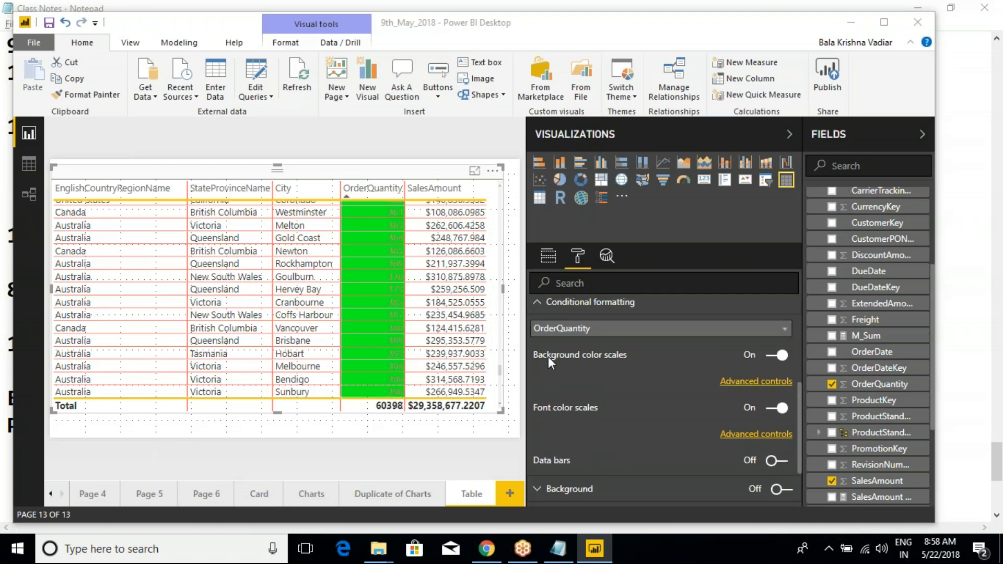
{"action": "scroll", "coordinate": [576, 438], "scroll_direction": "down", "scroll_amount": 1}
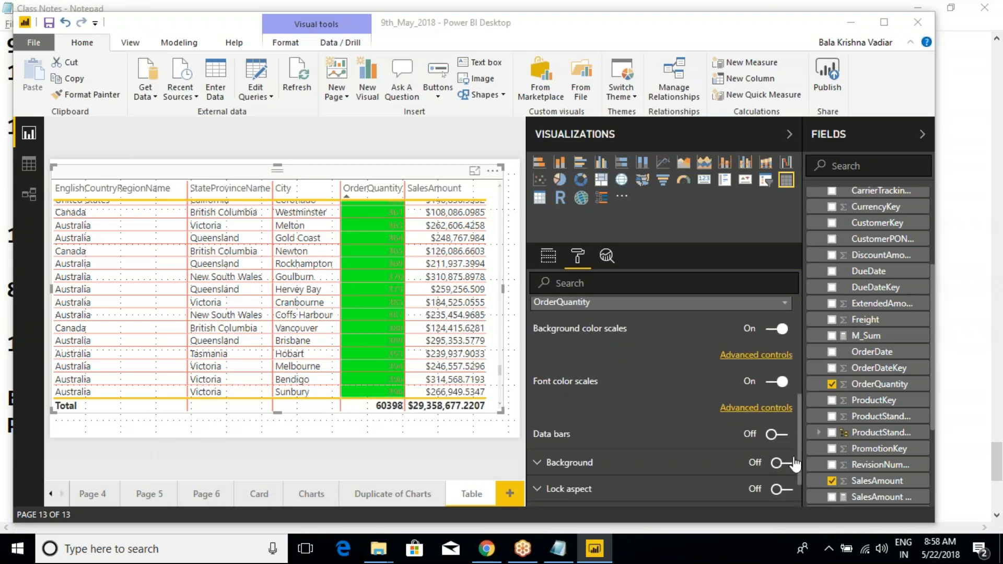
{"action": "scroll", "coordinate": [647, 425], "scroll_direction": "up", "scroll_amount": 1}
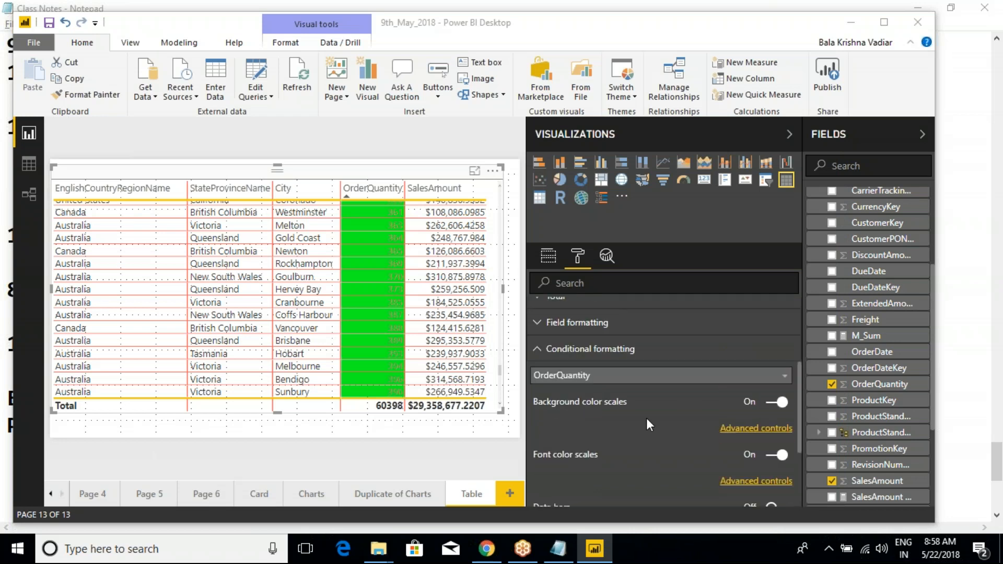
{"action": "left_click", "coordinate": [539, 349]}
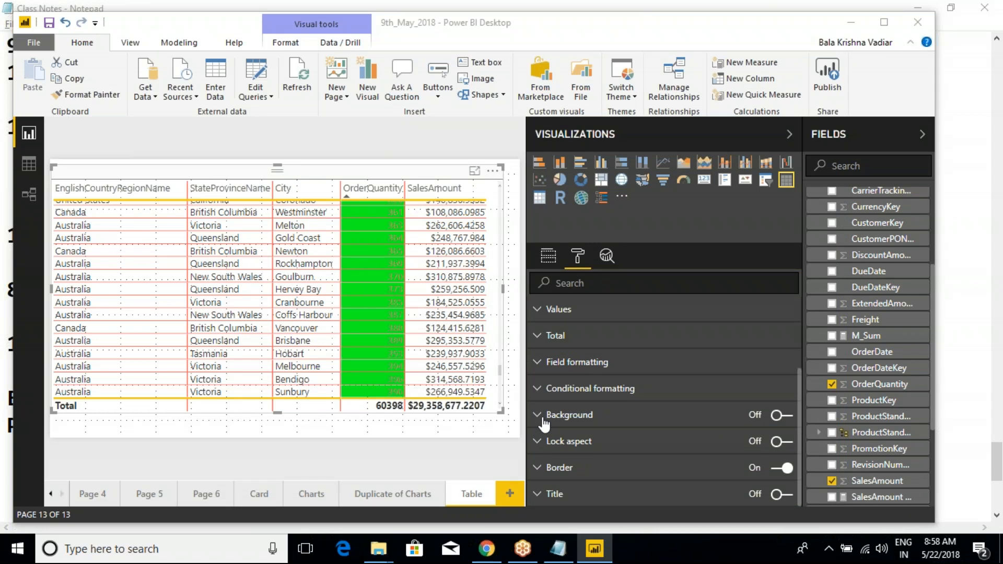
{"action": "key", "text": "ctrl+2"}
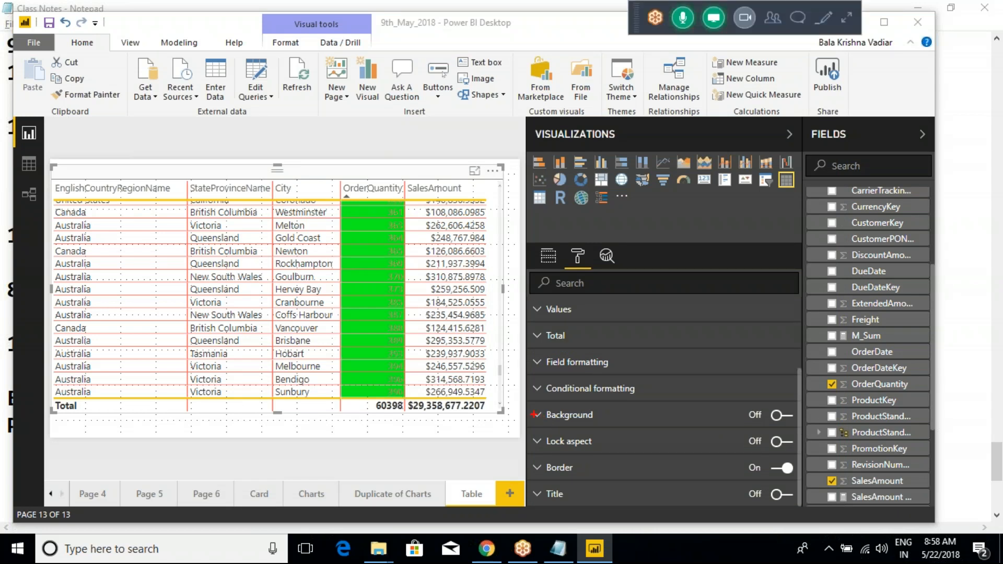
{"action": "mouse_move", "coordinate": [521, 401]}
{"action": "left_mouse_down"}
{"action": "mouse_move", "coordinate": [595, 432]}
{"action": "mouse_move", "coordinate": [793, 435]}
{"action": "left_mouse_up"}
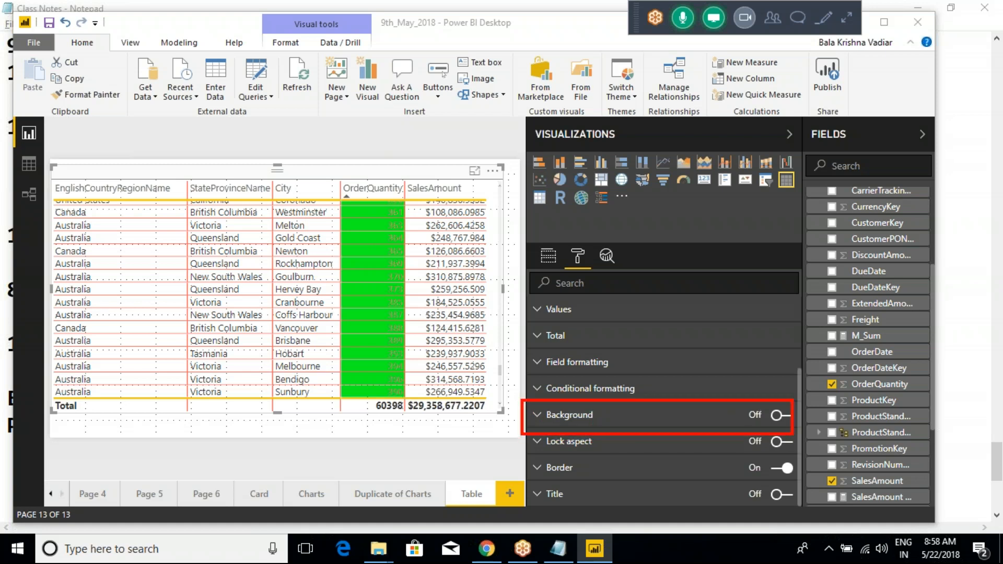
{"action": "key", "text": "Escape"}
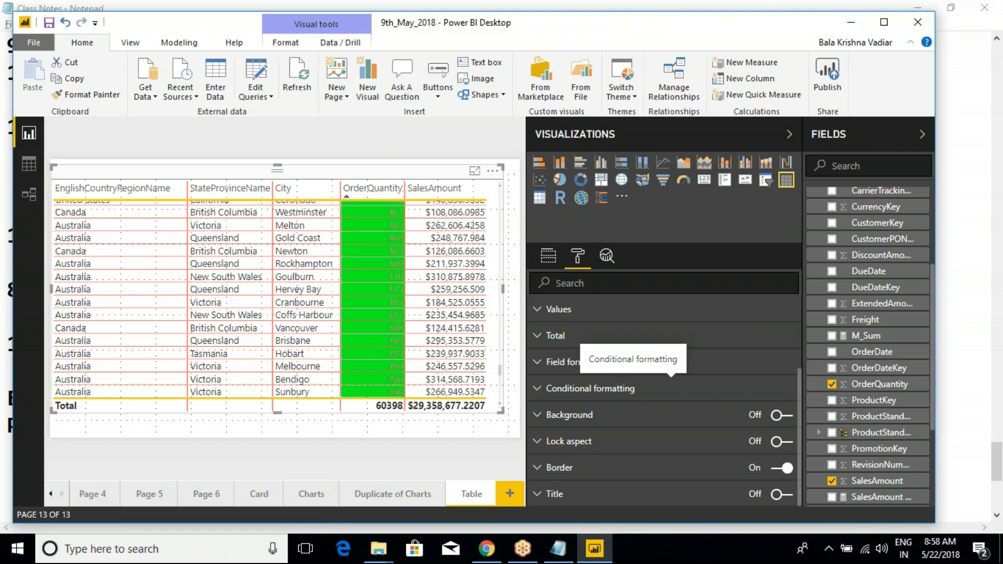
{"action": "left_click", "coordinate": [845, 21]}
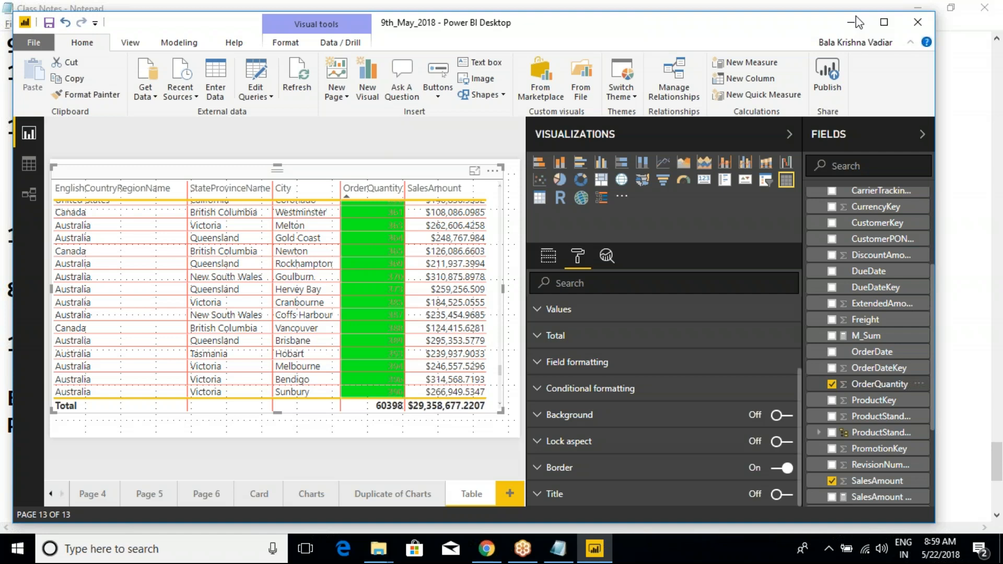
{"action": "left_click", "coordinate": [926, 26]}
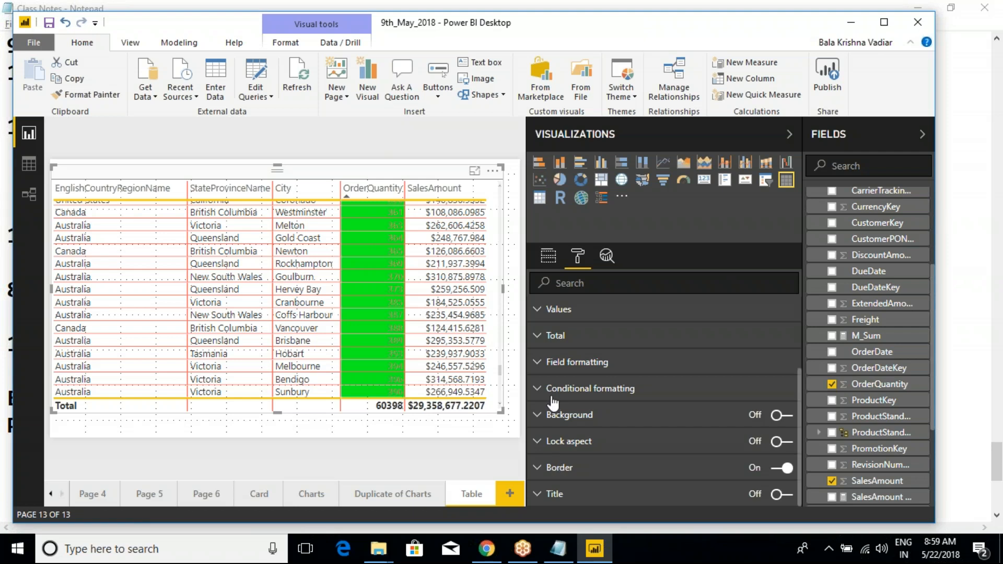
Step: Compare the table's list of formatting options with those of the column chart on the Charts page
{"action": "left_click", "coordinate": [400, 428]}
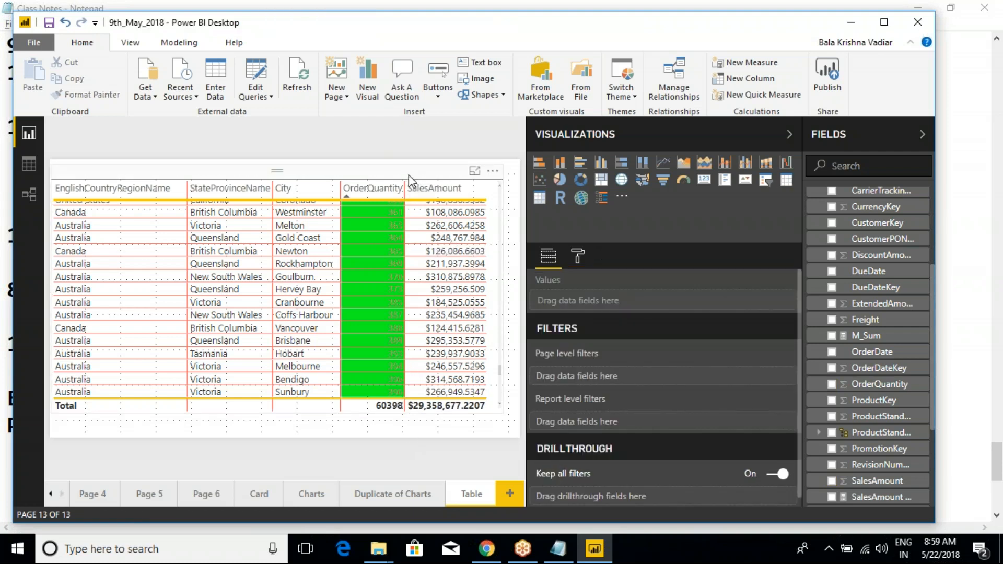
{"action": "left_click", "coordinate": [409, 175]}
{"action": "left_click", "coordinate": [577, 256]}
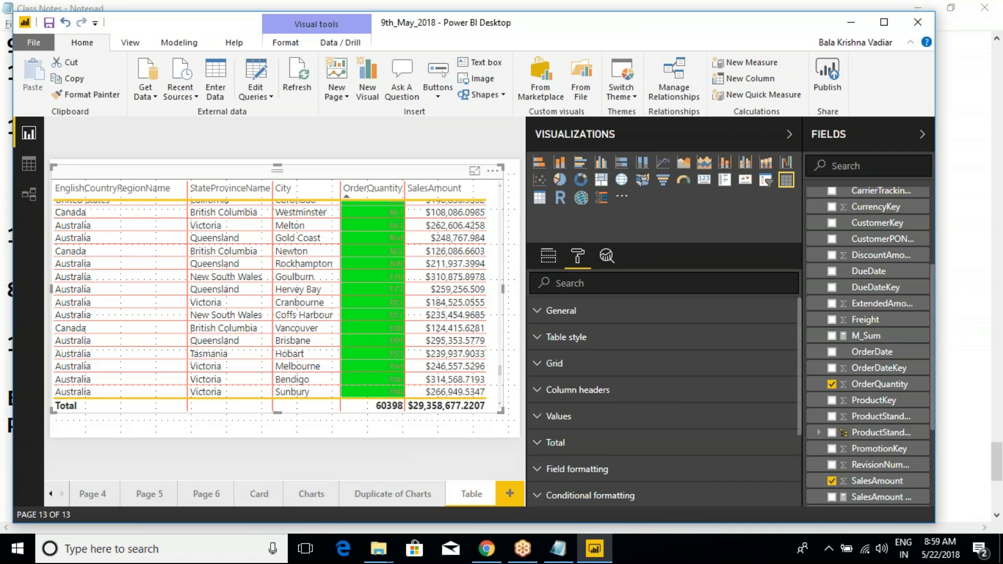
{"action": "scroll", "coordinate": [366, 365], "scroll_direction": "down", "scroll_amount": 1}
{"action": "left_click", "coordinate": [311, 494]}
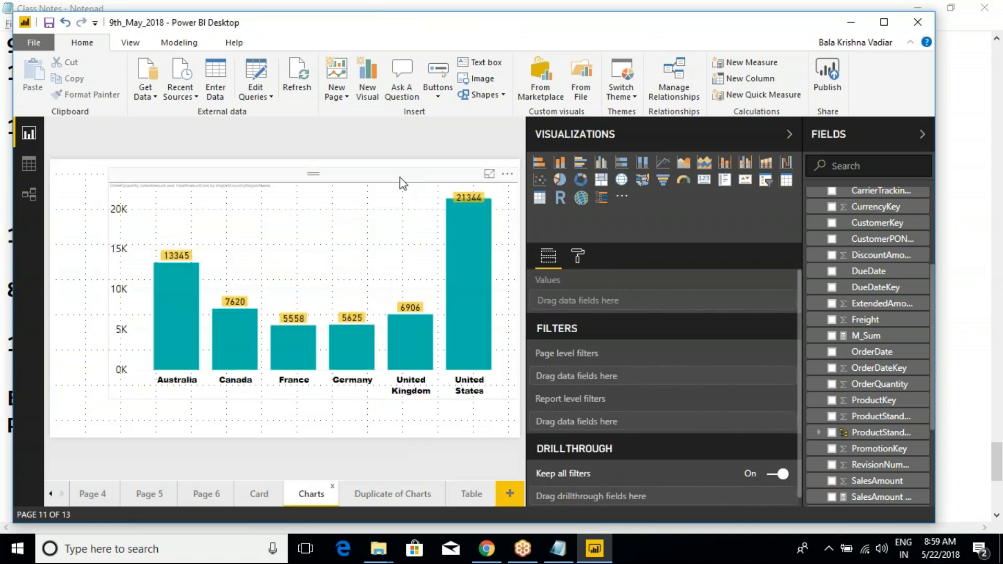
{"action": "left_click", "coordinate": [400, 177]}
{"action": "left_click", "coordinate": [577, 256]}
{"action": "scroll", "coordinate": [614, 430], "scroll_direction": "down", "scroll_amount": 1}
{"action": "scroll", "coordinate": [601, 397], "scroll_direction": "up", "scroll_amount": 1}
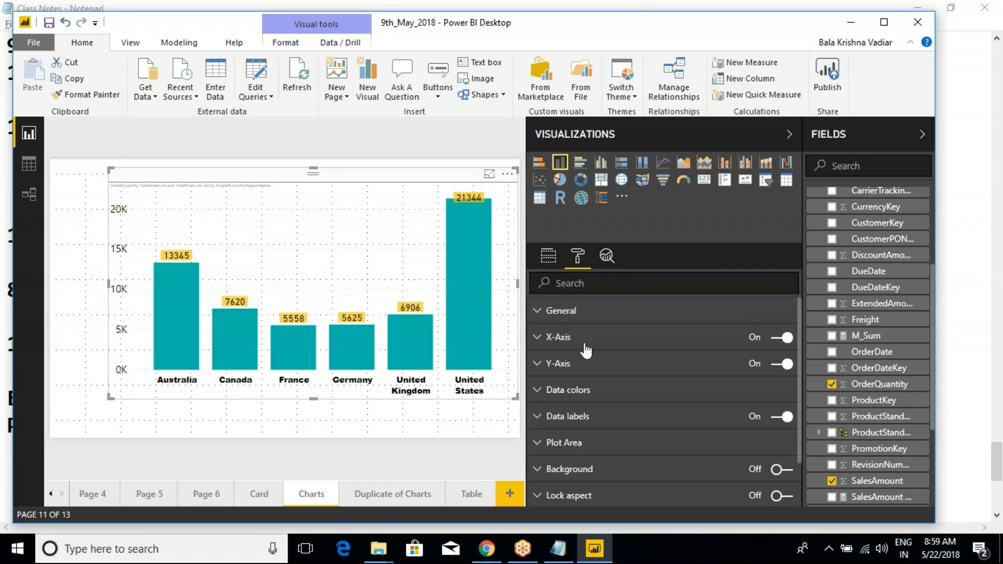
{"action": "left_click", "coordinate": [550, 259]}
Step: Return to the Table page and examine the table's field formatting options for EnglishCountryRegionName
{"action": "left_click", "coordinate": [467, 495]}
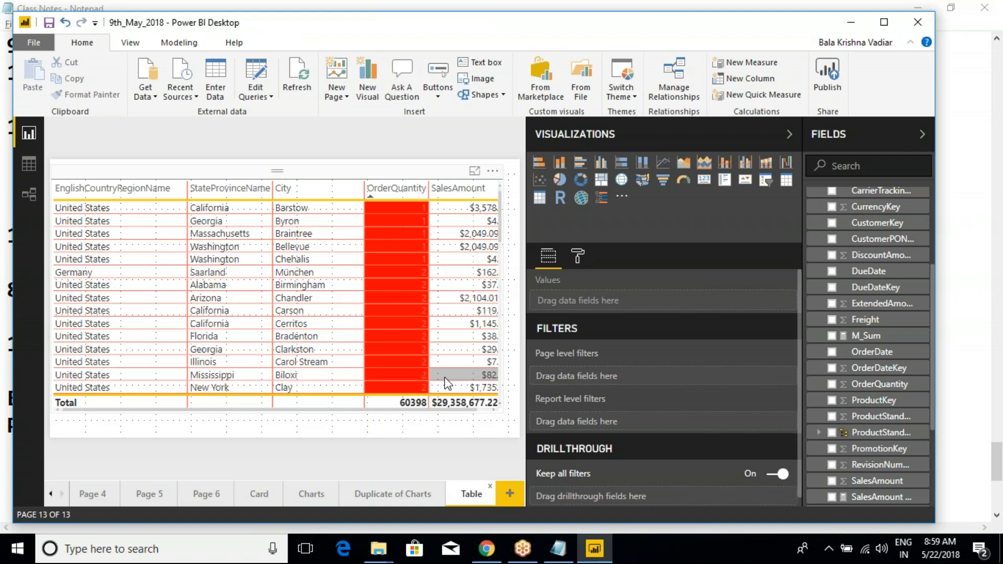
{"action": "left_click", "coordinate": [384, 175]}
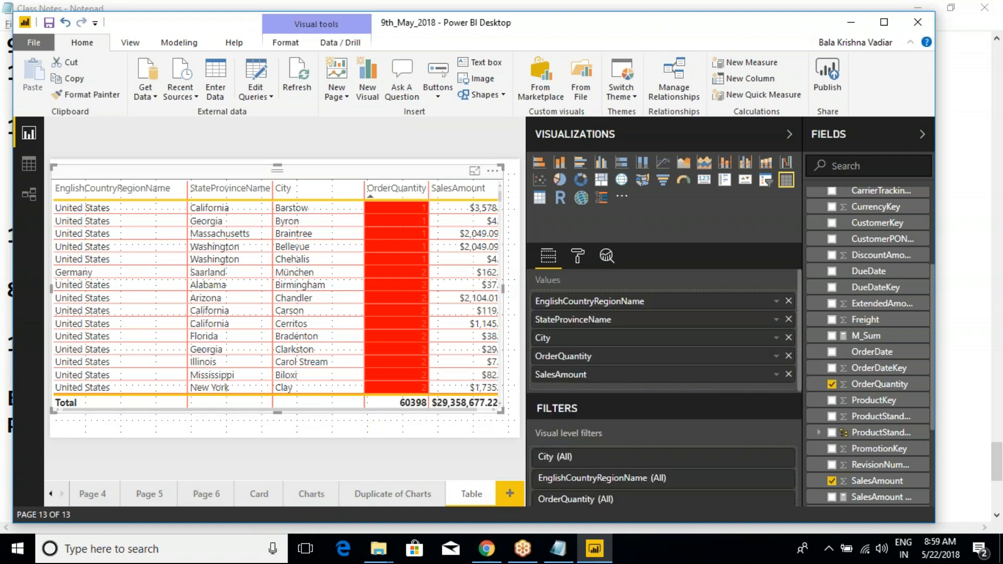
{"action": "left_click", "coordinate": [578, 256]}
{"action": "scroll", "coordinate": [656, 428], "scroll_direction": "down", "scroll_amount": 2}
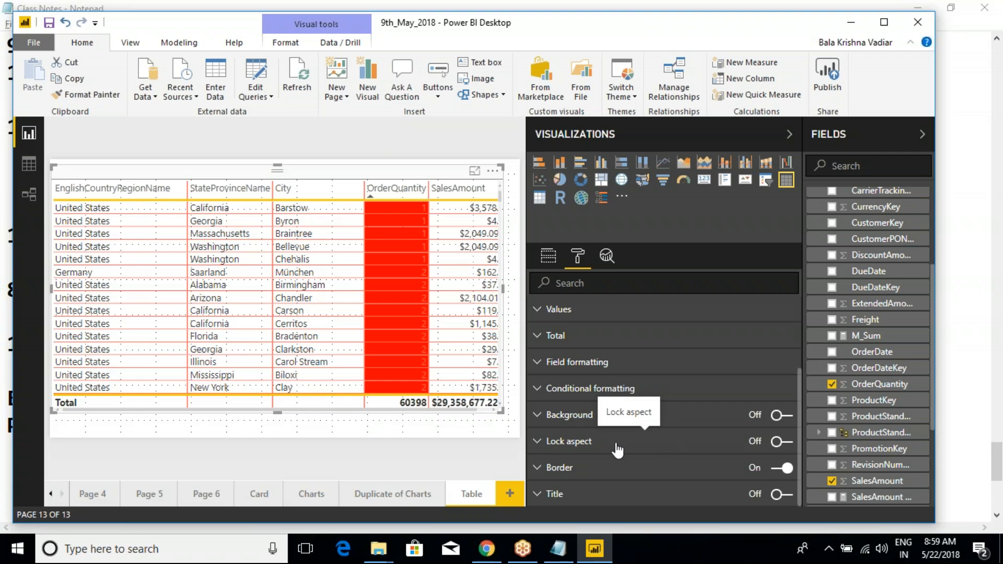
{"action": "left_click", "coordinate": [540, 366]}
{"action": "left_click", "coordinate": [540, 366]}
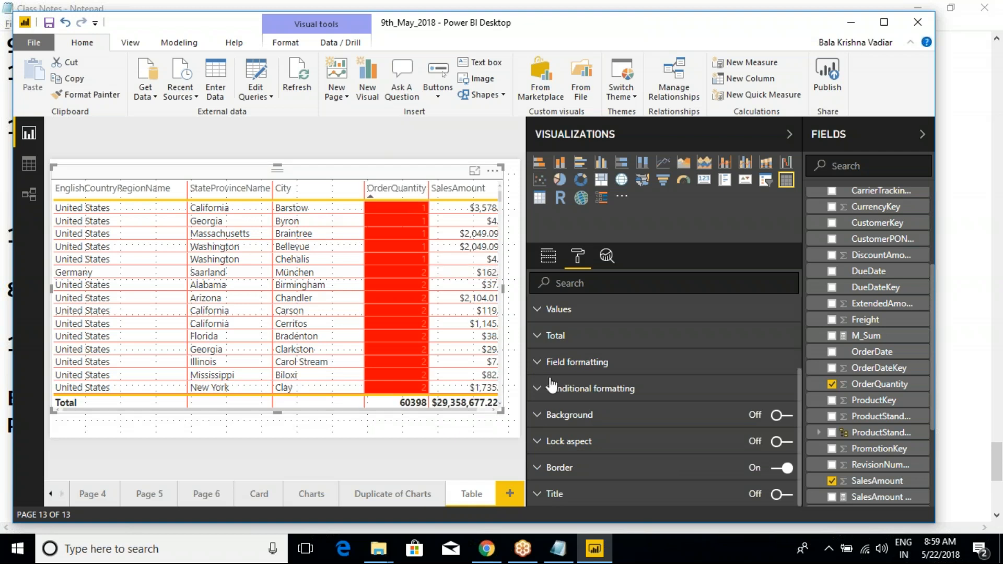
{"action": "left_click", "coordinate": [539, 362]}
{"action": "scroll", "coordinate": [631, 410], "scroll_direction": "down", "scroll_amount": 1}
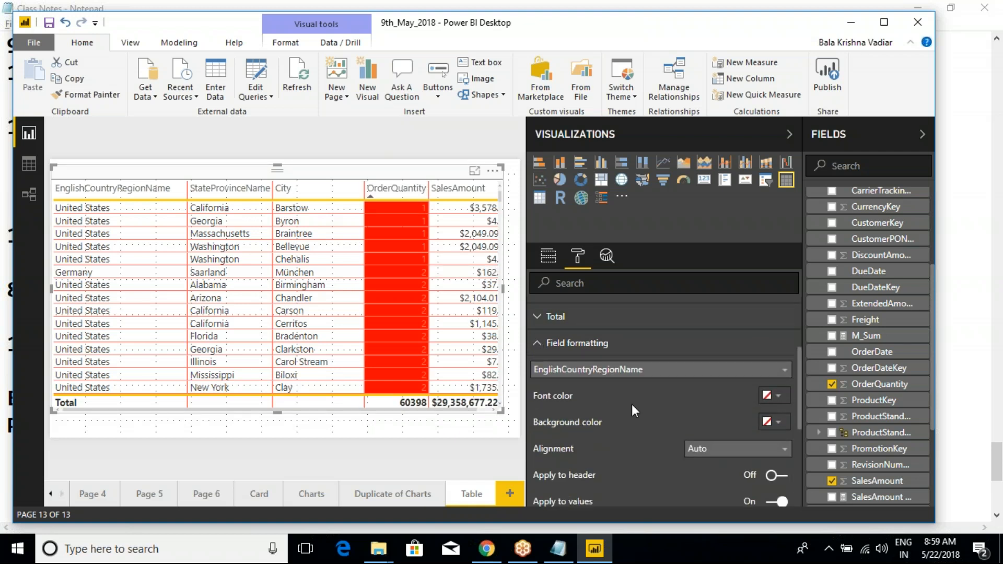
{"action": "scroll", "coordinate": [634, 403], "scroll_direction": "down", "scroll_amount": 1}
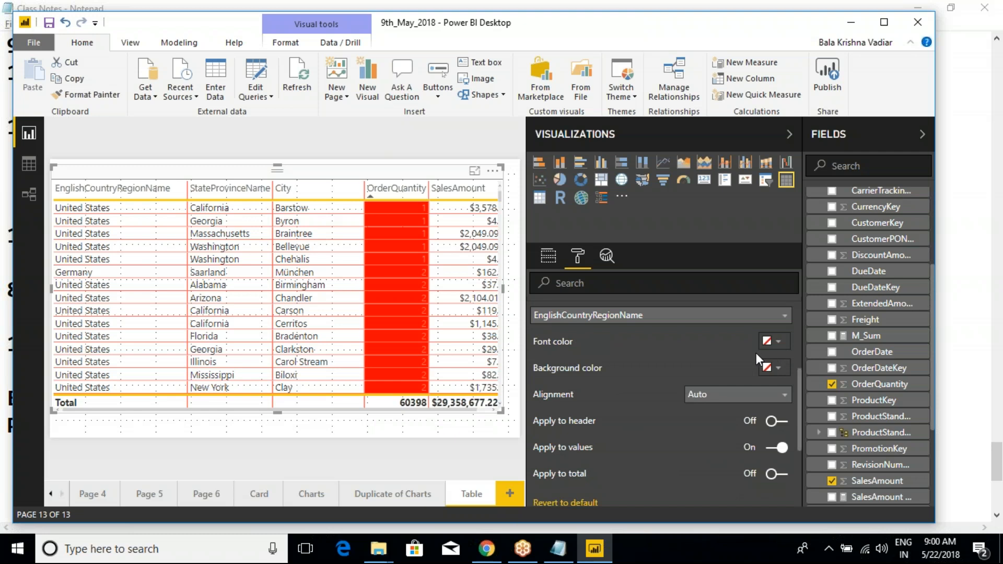
Step: Switch to the Class Notes in Notepad, highlight the quantity color rule under Table Visuals, and return to Power BI Desktop
{"action": "left_click", "coordinate": [559, 548]}
{"action": "scroll", "coordinate": [289, 360], "scroll_direction": "up", "scroll_amount": 2}
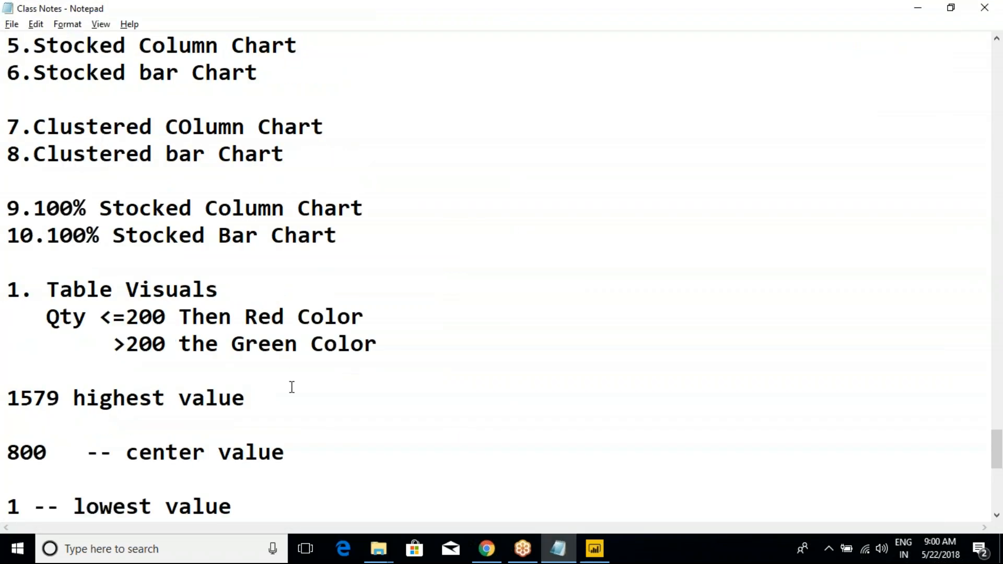
{"action": "left_click_drag", "start_coordinate": [391, 349], "coordinate": [7, 309]}
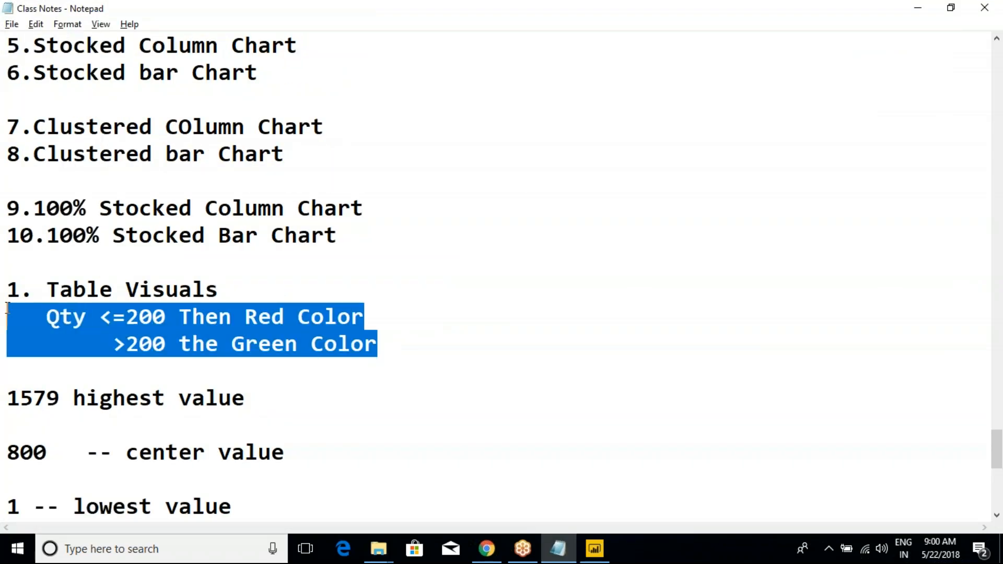
{"action": "left_click", "coordinate": [274, 345]}
{"action": "mouse_move", "coordinate": [7, 315]}
{"action": "left_mouse_down"}
{"action": "mouse_move", "coordinate": [409, 347]}
{"action": "mouse_move", "coordinate": [7, 317]}
{"action": "left_mouse_up"}
{"action": "left_click", "coordinate": [85, 343]}
{"action": "left_click", "coordinate": [591, 550]}
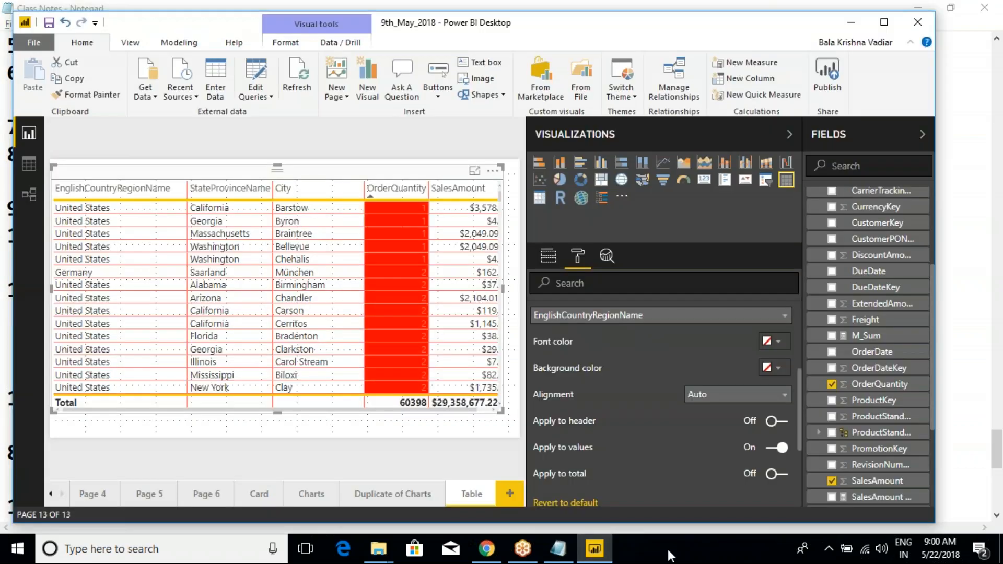
Step: Review the field formatting colors, alignment and apply-to header, values and total options, and collapse the field formatting settings
{"action": "scroll", "coordinate": [654, 389], "scroll_direction": "up", "scroll_amount": 3}
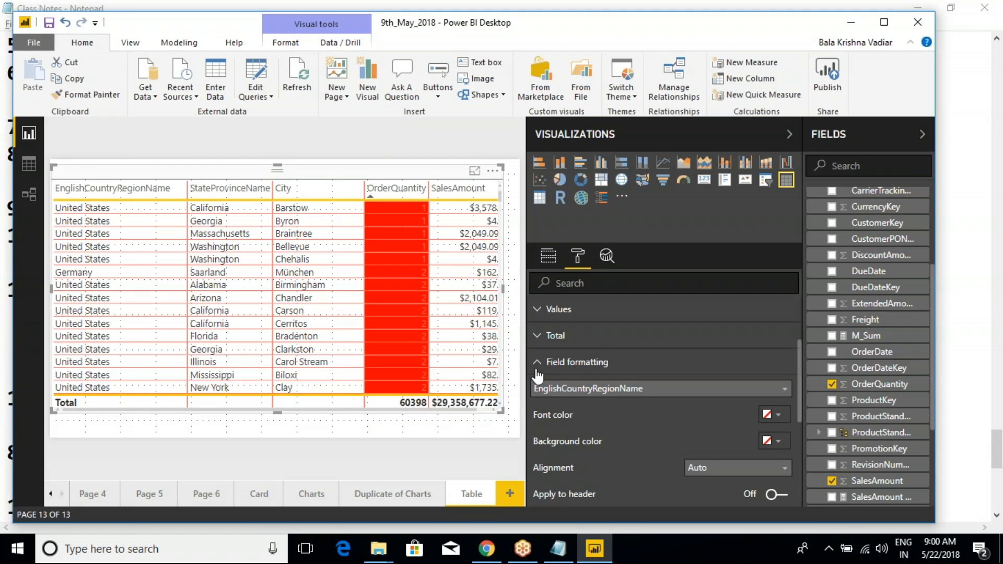
{"action": "scroll", "coordinate": [630, 384], "scroll_direction": "down", "scroll_amount": 3}
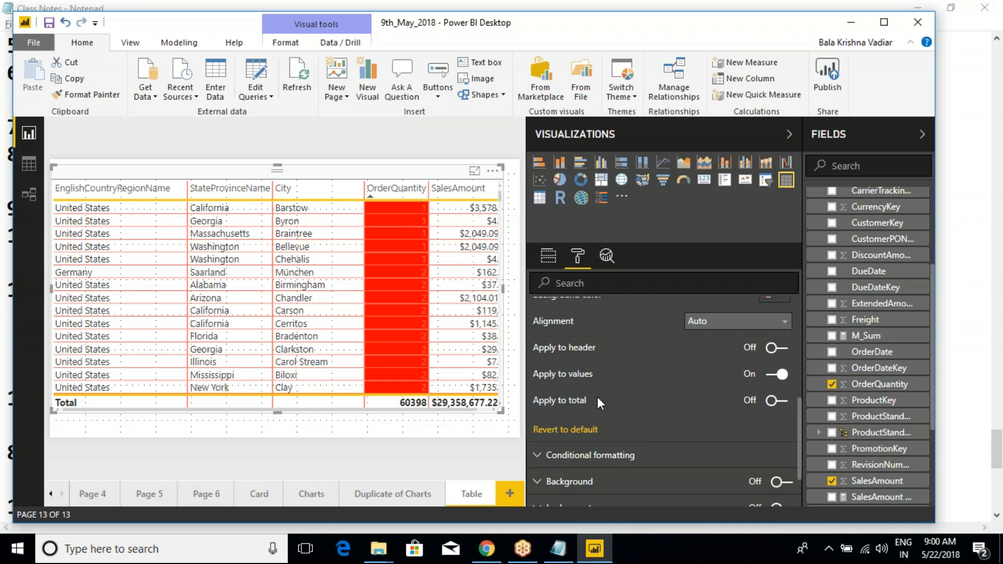
{"action": "scroll", "coordinate": [597, 397], "scroll_direction": "up", "scroll_amount": 2}
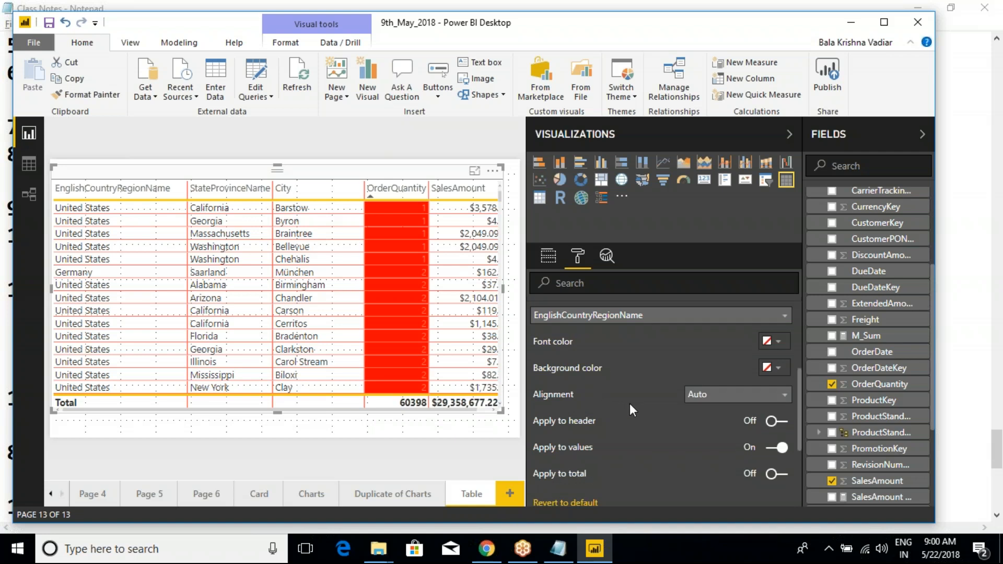
{"action": "scroll", "coordinate": [629, 403], "scroll_direction": "up", "scroll_amount": 2}
{"action": "left_click", "coordinate": [616, 363]}
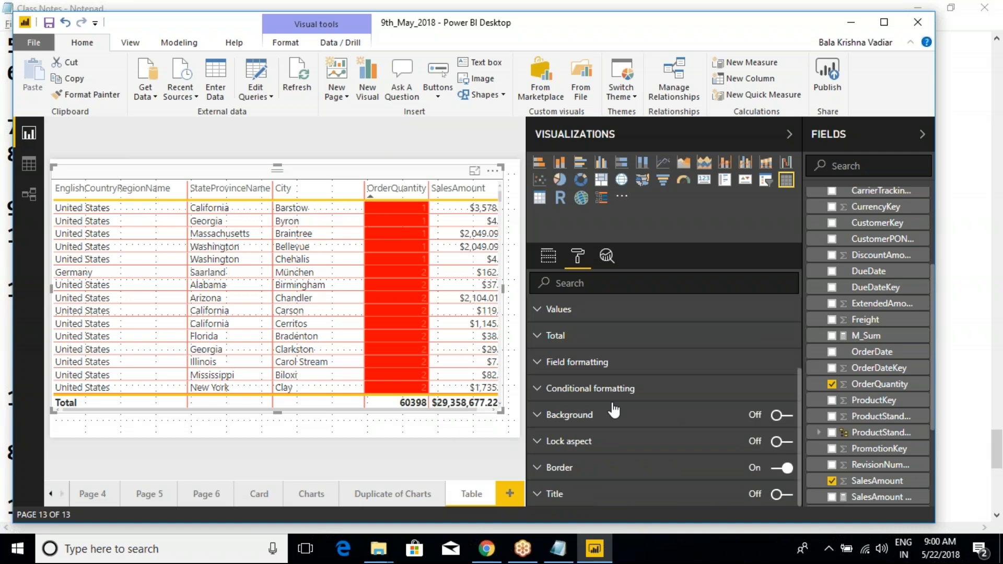
{"action": "left_click", "coordinate": [542, 368]}
{"action": "scroll", "coordinate": [760, 443], "scroll_direction": "down", "scroll_amount": 3}
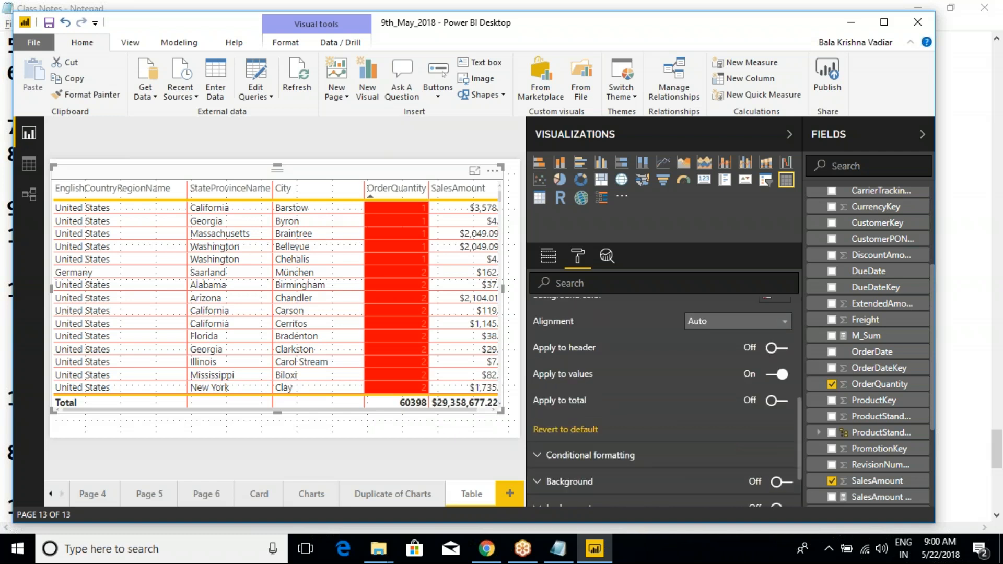
{"action": "scroll", "coordinate": [650, 408], "scroll_direction": "up", "scroll_amount": 4}
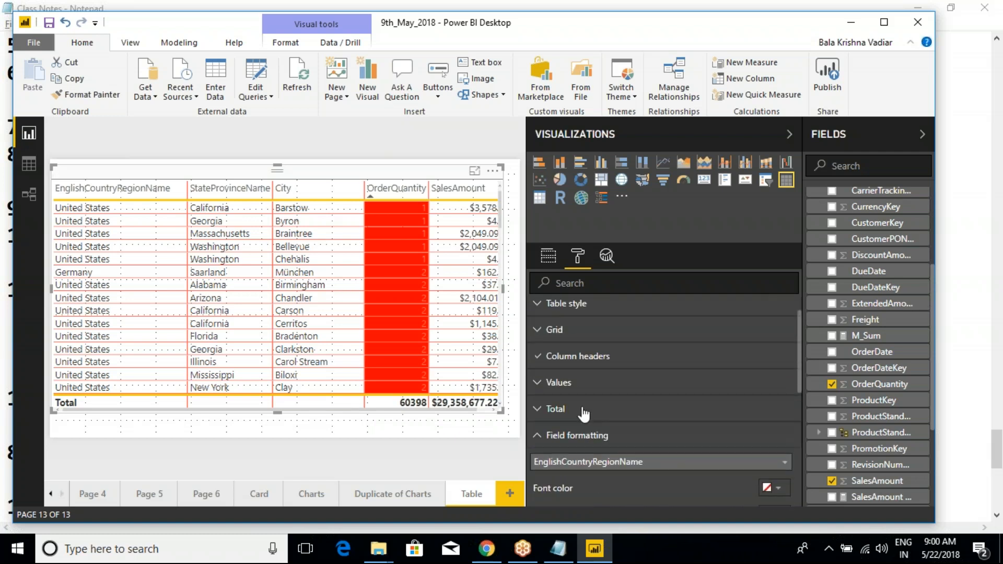
{"action": "left_click", "coordinate": [537, 440]}
{"action": "scroll", "coordinate": [566, 444], "scroll_direction": "down", "scroll_amount": 2}
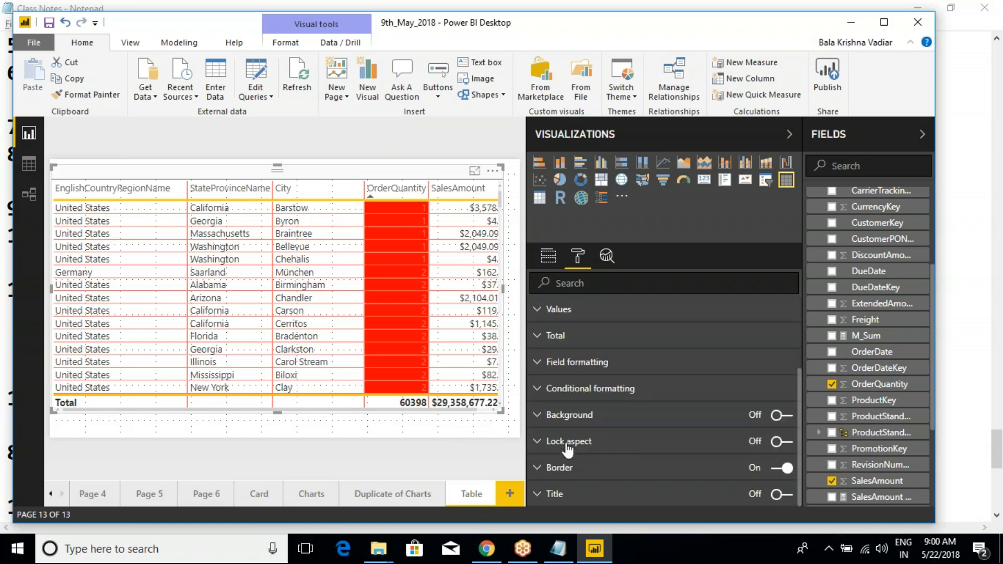
Step: Turn off the background and font color scales in the conditional formatting of the OrderQuantity field
{"action": "left_click", "coordinate": [538, 388]}
{"action": "scroll", "coordinate": [588, 426], "scroll_direction": "down", "scroll_amount": 2}
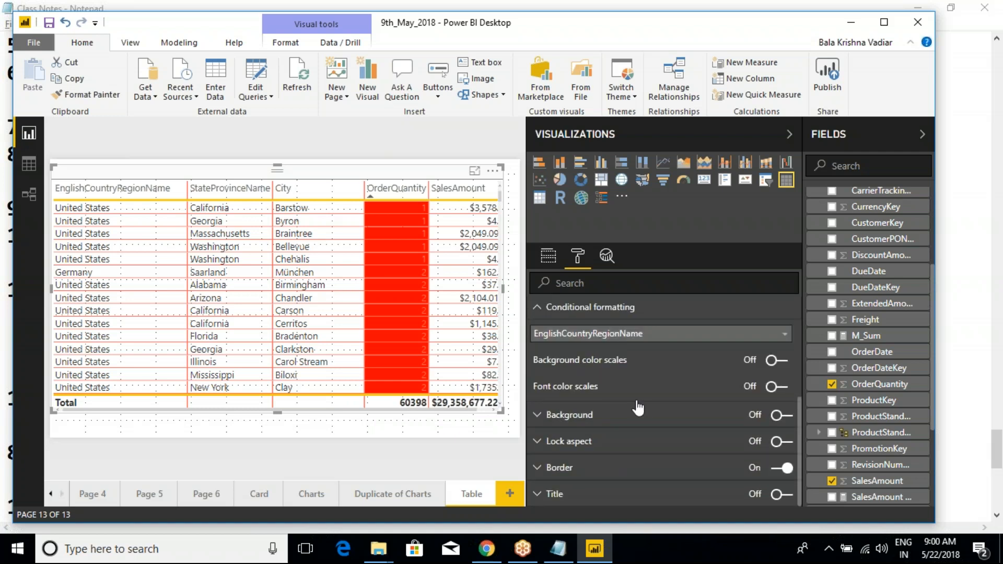
{"action": "left_click", "coordinate": [596, 333]}
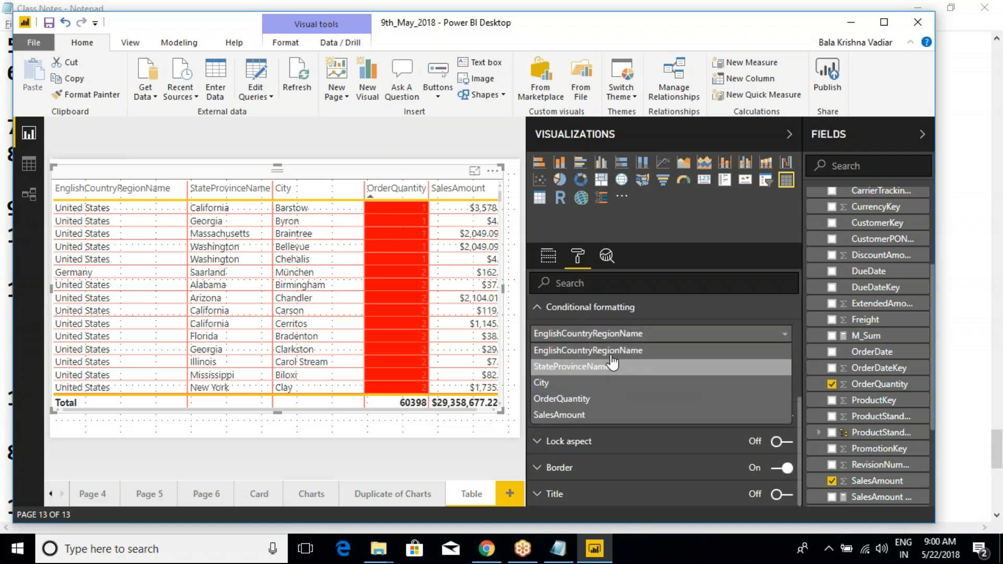
{"action": "left_click", "coordinate": [721, 399]}
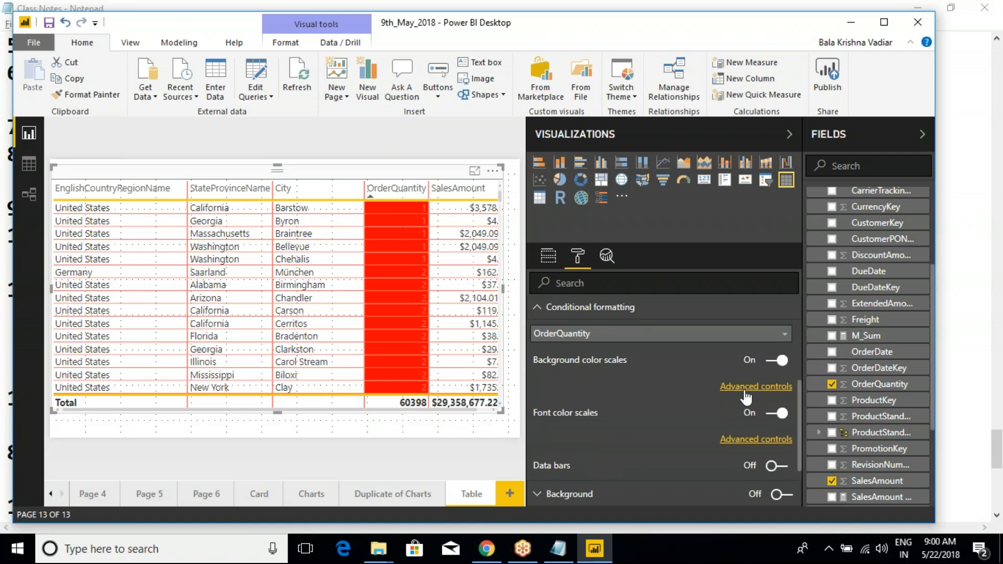
{"action": "left_click", "coordinate": [777, 361]}
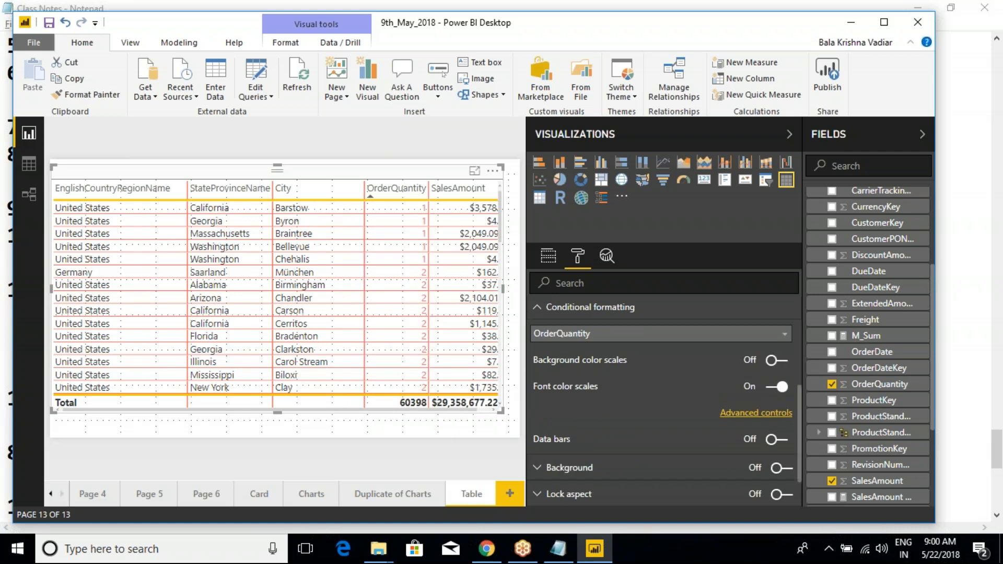
{"action": "left_click", "coordinate": [776, 387]}
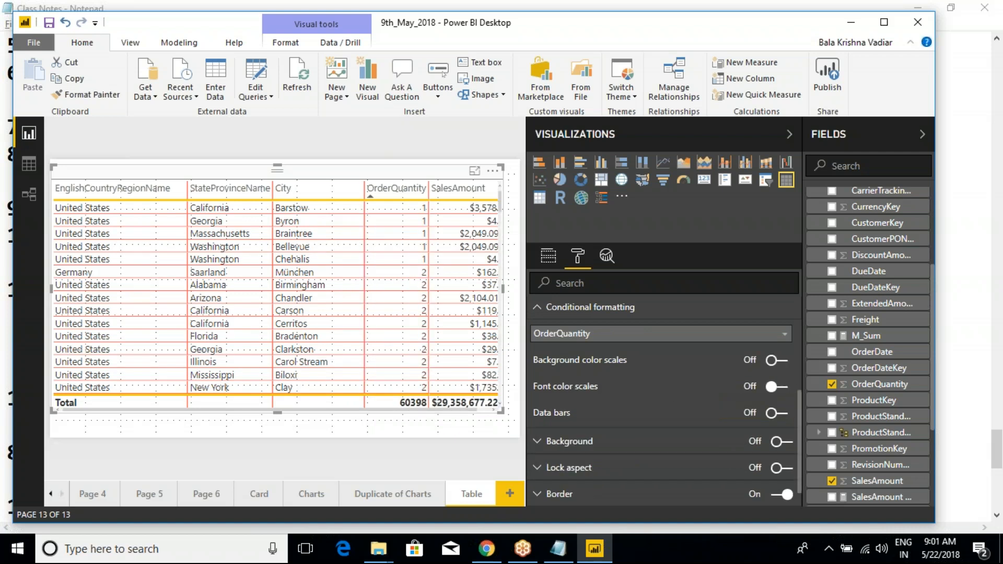
{"action": "left_click", "coordinate": [541, 309]}
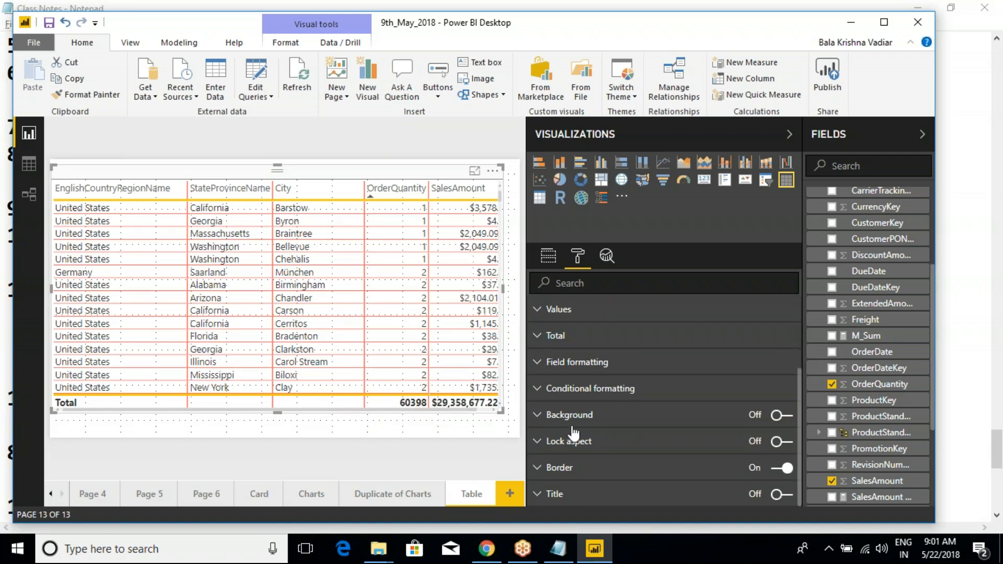
Step: Turn on the table's overall background and set its color to the yellow theme color
{"action": "left_click", "coordinate": [543, 418]}
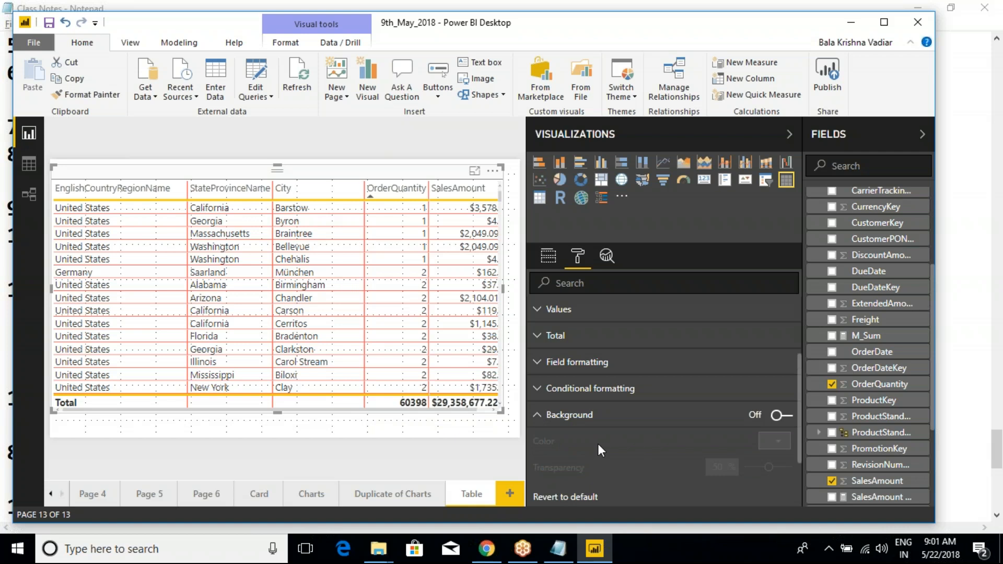
{"action": "left_click", "coordinate": [781, 416]}
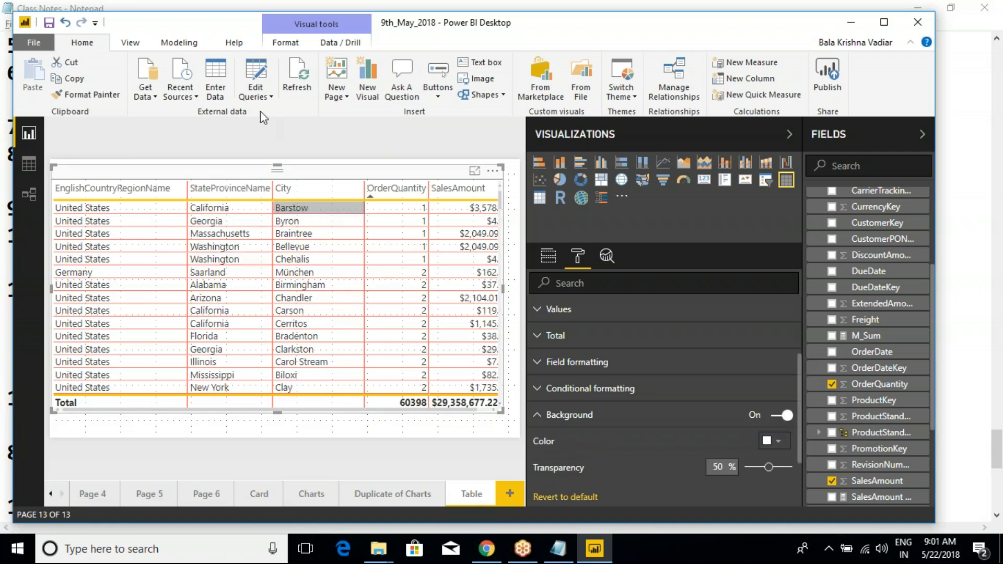
{"action": "left_click", "coordinate": [778, 442]}
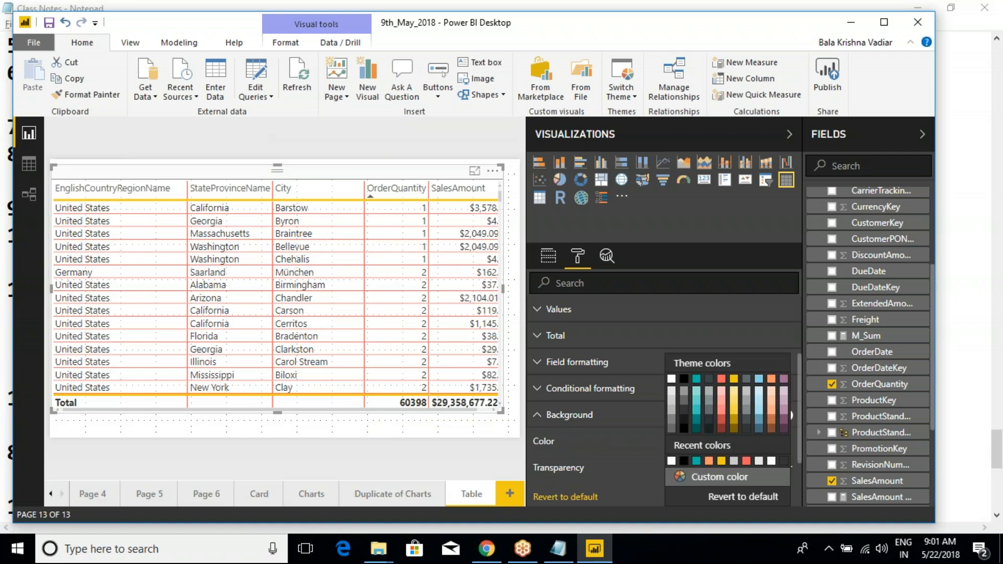
{"action": "left_click", "coordinate": [734, 377]}
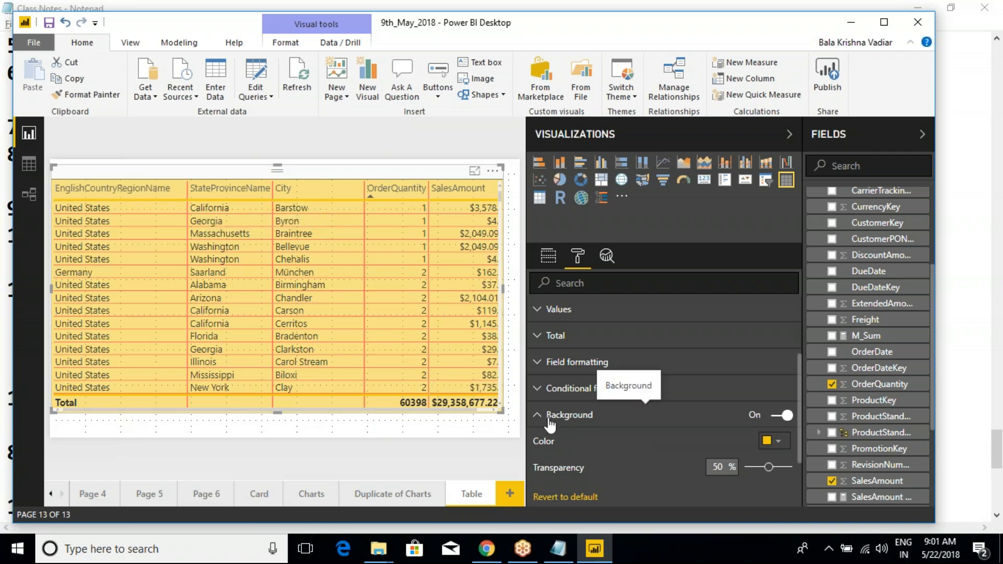
Step: Set the table background's transparency to 79% and switch the table border off and back on
{"action": "mouse_move", "coordinate": [766, 463]}
{"action": "left_mouse_down"}
{"action": "mouse_move", "coordinate": [747, 467]}
{"action": "mouse_move", "coordinate": [782, 469]}
{"action": "left_mouse_up"}
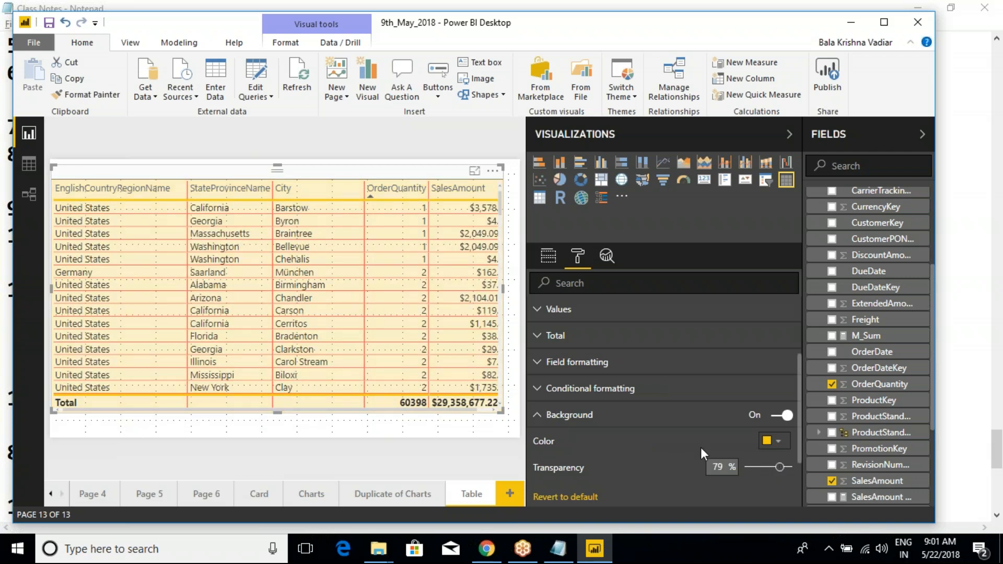
{"action": "left_click", "coordinate": [536, 415]}
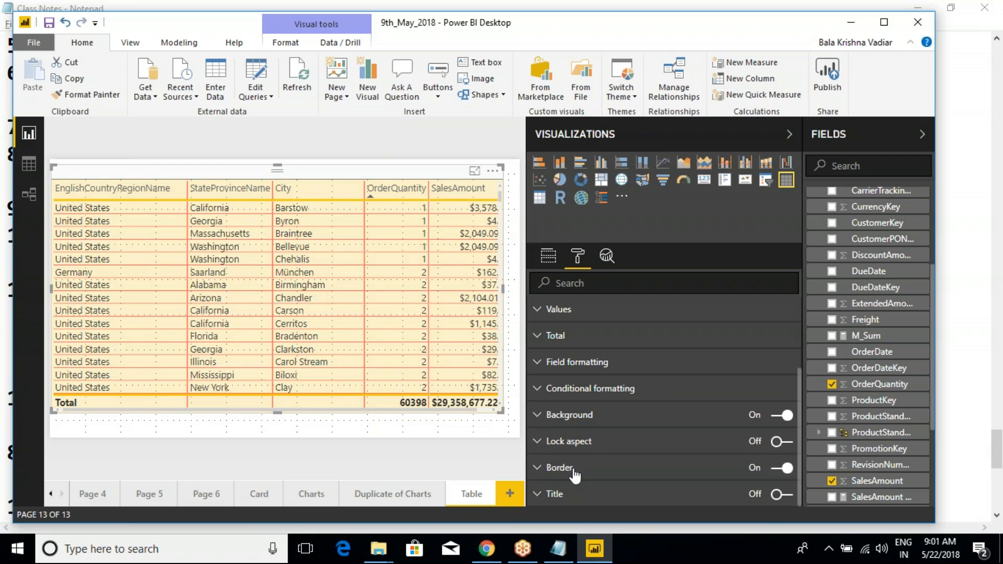
{"action": "left_click", "coordinate": [778, 468]}
{"action": "left_click", "coordinate": [780, 470]}
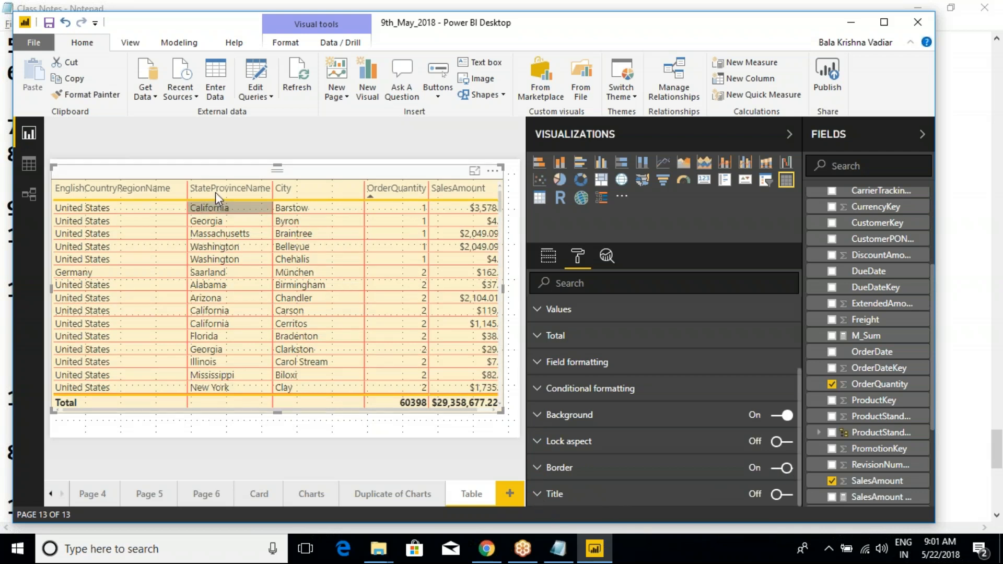
Step: Turn on the table's title and set its text to "CountryWise SalesAmt"
{"action": "left_click", "coordinate": [539, 499]}
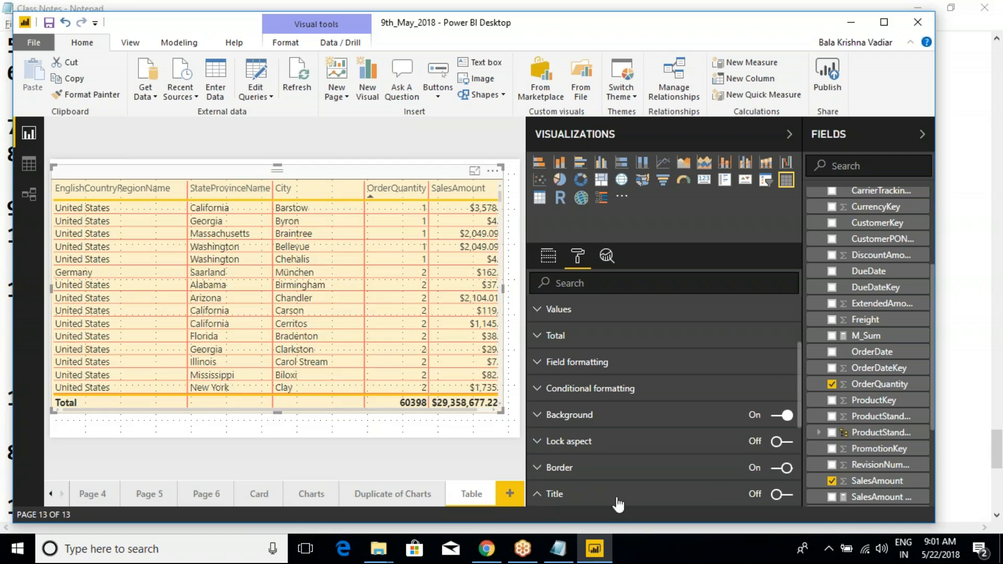
{"action": "left_click", "coordinate": [786, 348]}
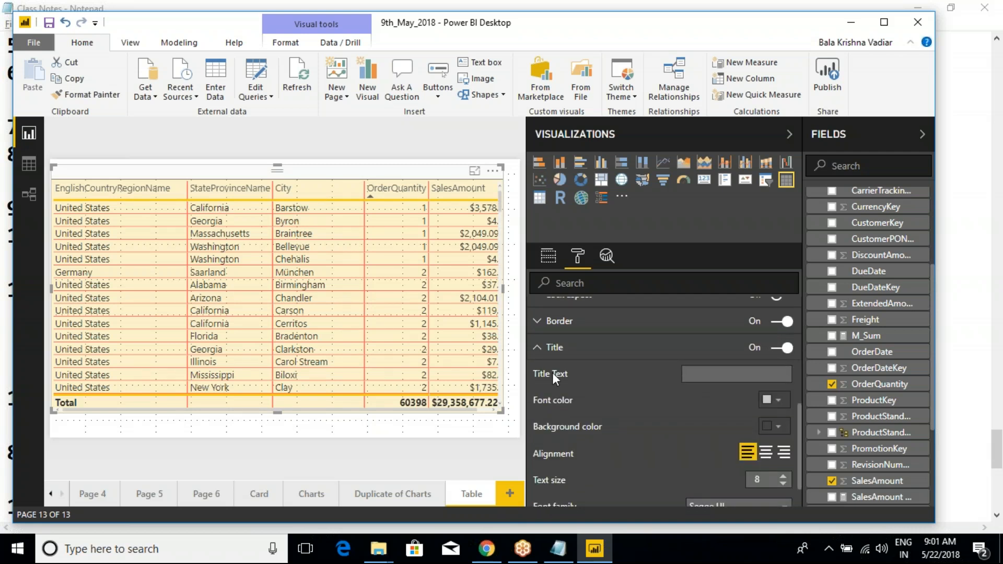
{"action": "left_click", "coordinate": [728, 375]}
{"action": "type", "text": "CountryW"}
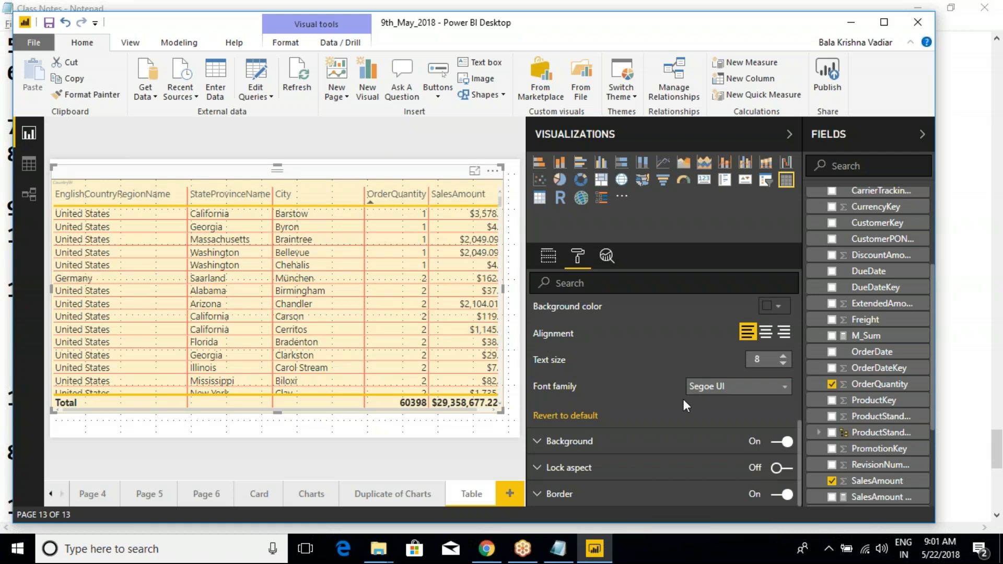
{"action": "scroll", "coordinate": [681, 340], "scroll_direction": "up", "scroll_amount": 3}
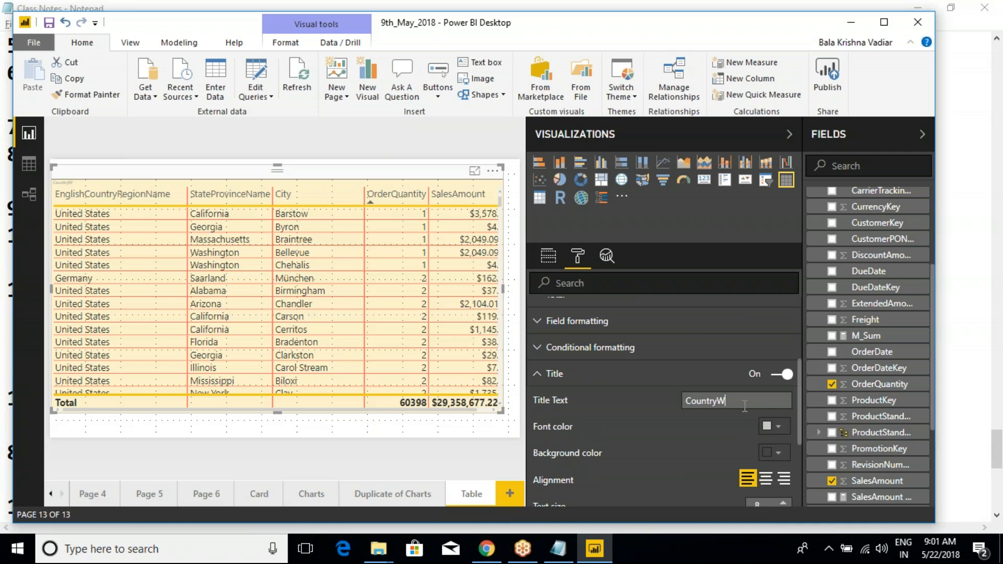
{"action": "type", "text": "ise SalesAmt"}
{"action": "scroll", "coordinate": [691, 409], "scroll_direction": "down", "scroll_amount": 3}
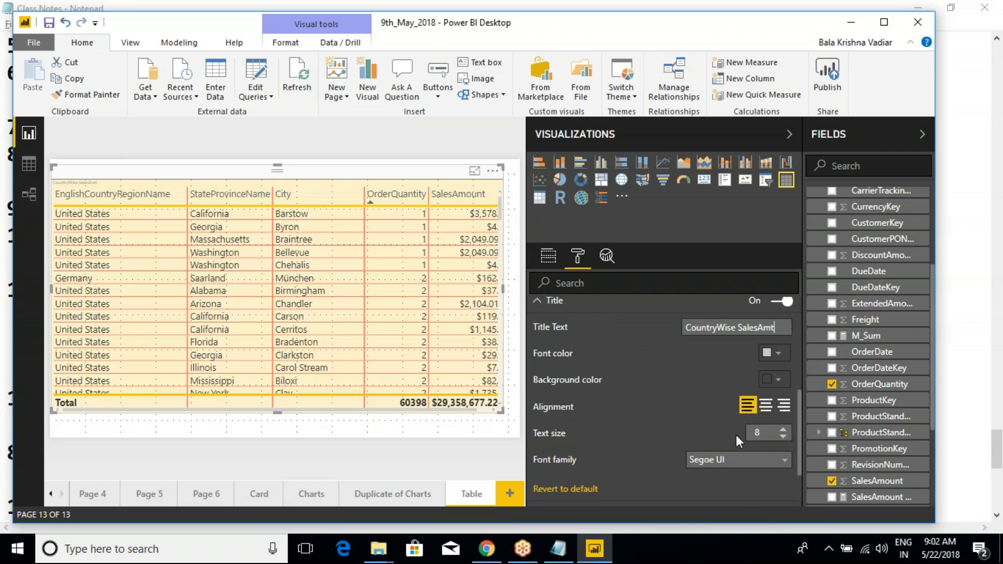
Step: Increase the title's text size to 19
{"action": "left_click", "coordinate": [784, 429]}
{"action": "left_click", "coordinate": [783, 429]}
{"action": "left_click", "coordinate": [783, 429]}
{"action": "left_click", "coordinate": [783, 429]}
{"action": "left_click", "coordinate": [783, 429]}
{"action": "left_click", "coordinate": [784, 429]}
{"action": "left_click", "coordinate": [783, 429]}
{"action": "left_click", "coordinate": [783, 429]}
{"action": "left_click", "coordinate": [783, 429]}
{"action": "left_click", "coordinate": [784, 429]}
{"action": "left_click", "coordinate": [783, 429]}
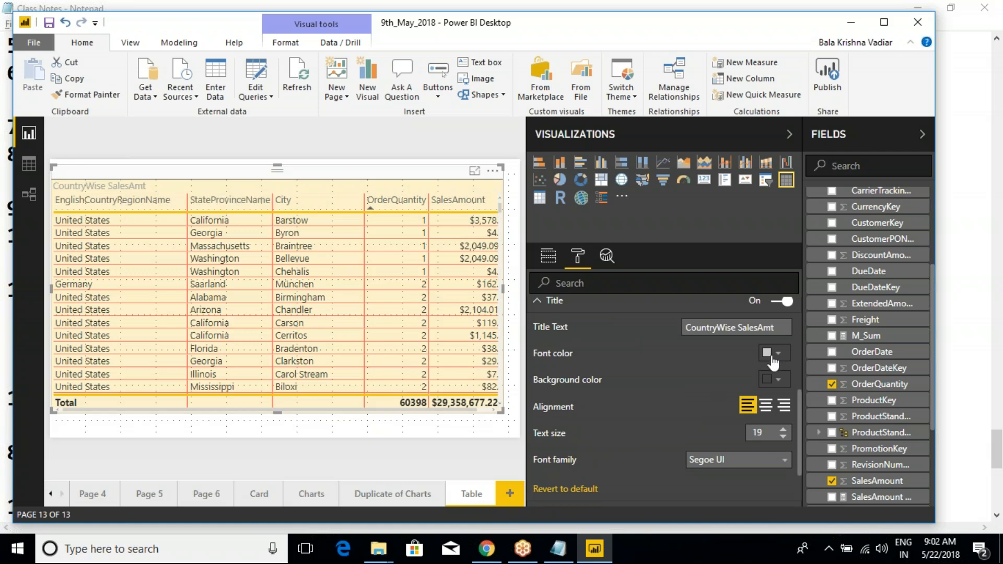
Step: Center the title above the table and give it a black background color
{"action": "left_click", "coordinate": [766, 405]}
{"action": "left_click", "coordinate": [774, 380]}
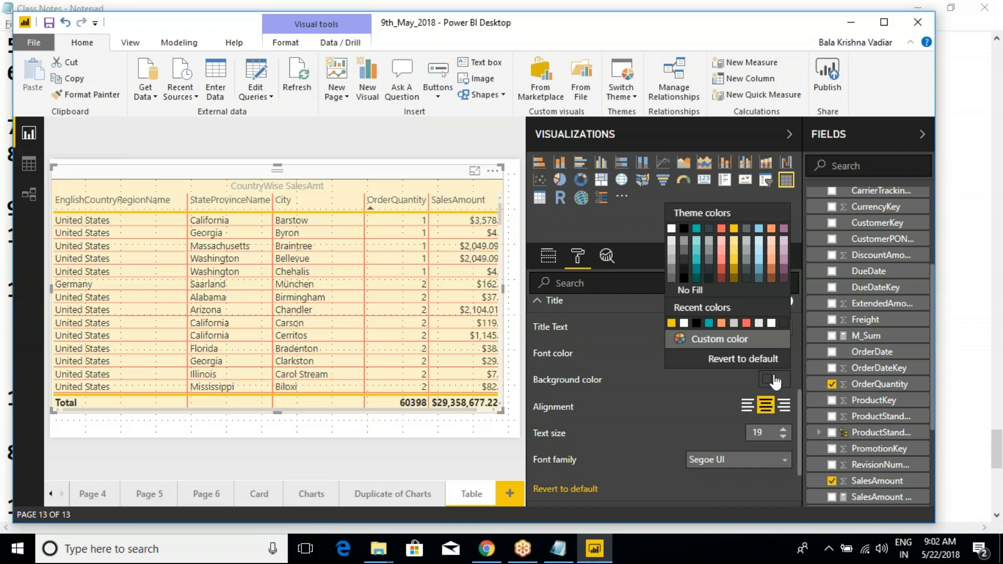
{"action": "left_click", "coordinate": [697, 323]}
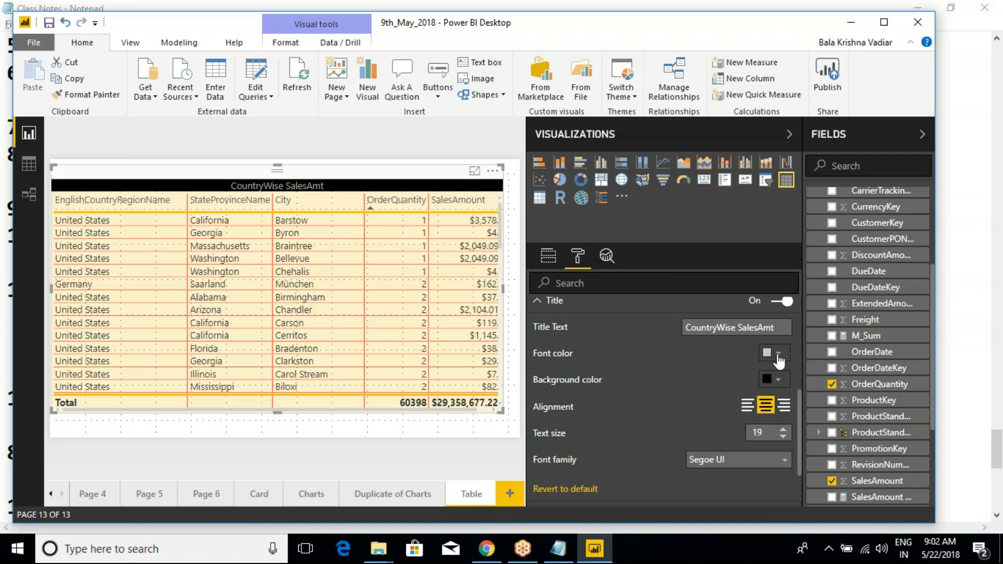
Step: Set the title's font color to white and its font family to Arial Black
{"action": "left_click", "coordinate": [773, 353]}
{"action": "left_click", "coordinate": [673, 216]}
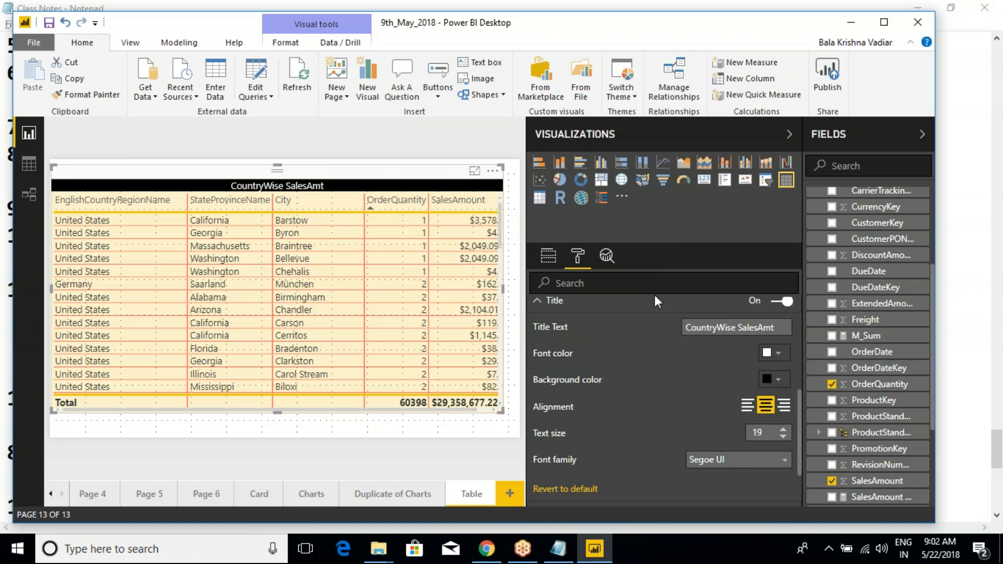
{"action": "left_click", "coordinate": [769, 461]}
{"action": "left_click", "coordinate": [726, 489]}
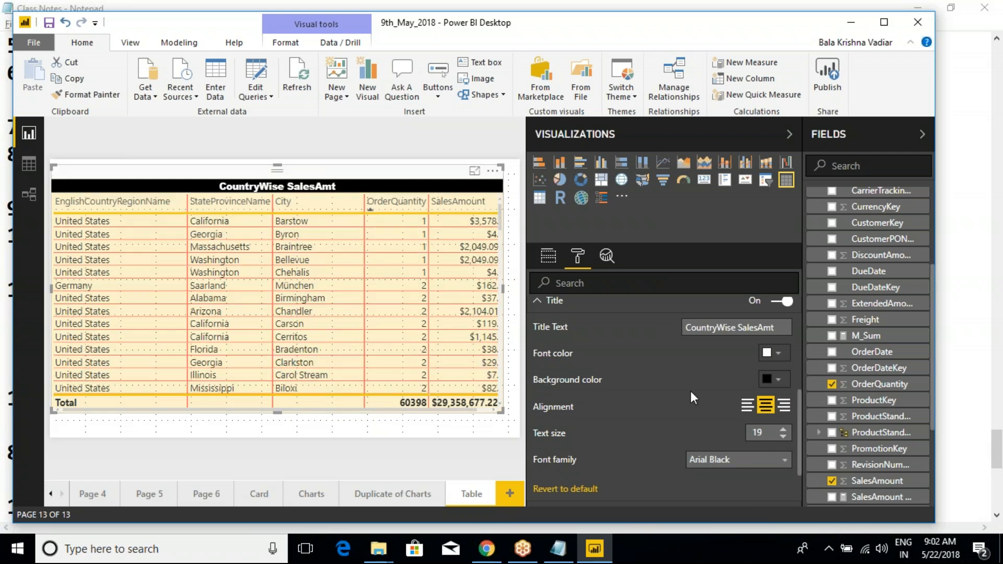
Step: Switch the table's title off and back on to compare the visual with and without it
{"action": "scroll", "coordinate": [690, 397], "scroll_direction": "down", "scroll_amount": 3}
{"action": "scroll", "coordinate": [691, 397], "scroll_direction": "up", "scroll_amount": 5}
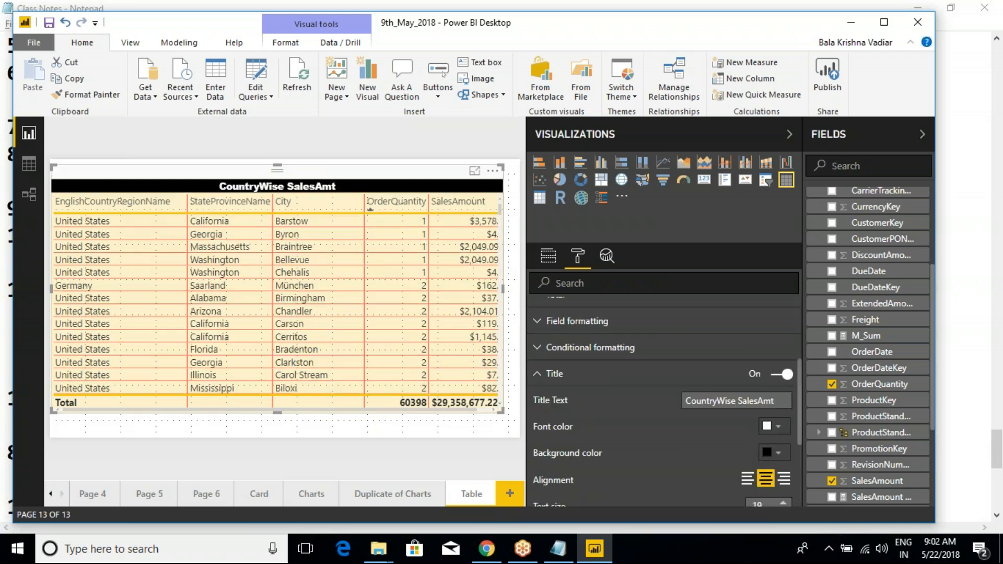
{"action": "left_click", "coordinate": [779, 375]}
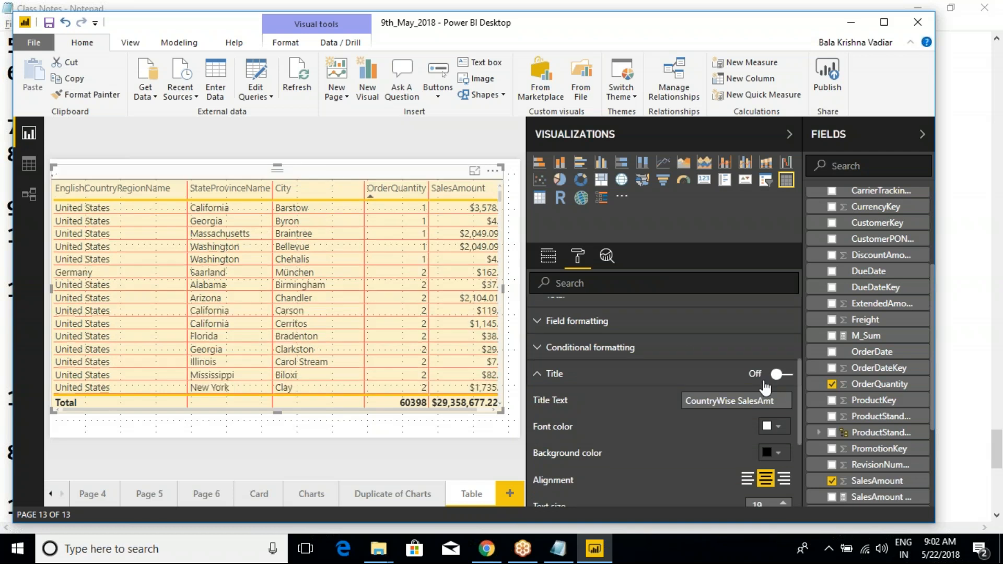
{"action": "left_click", "coordinate": [777, 375]}
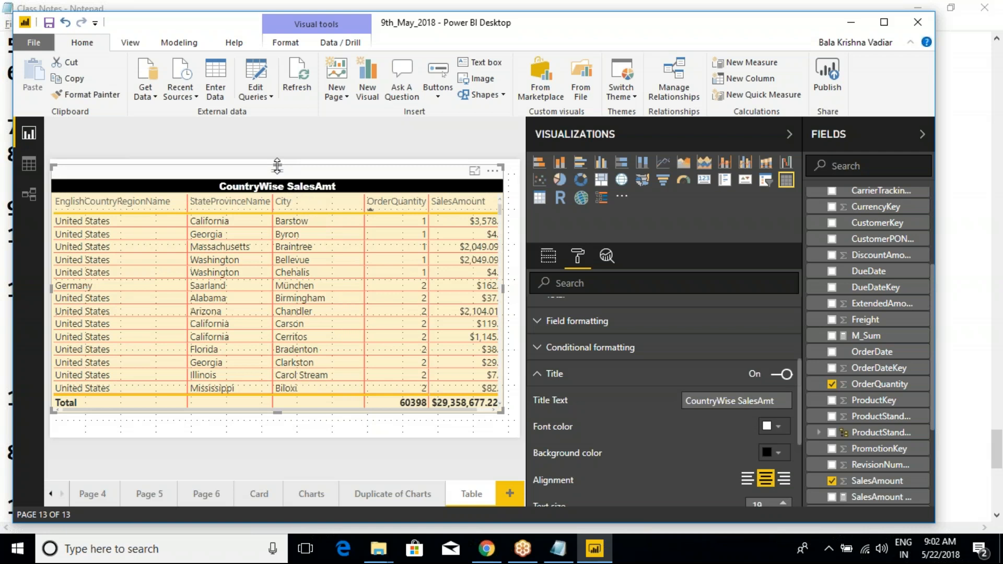
Step: Shrink the table from its upper edge to free space above it and insert a text box
{"action": "left_click_drag", "start_coordinate": [277, 169], "coordinate": [277, 211]}
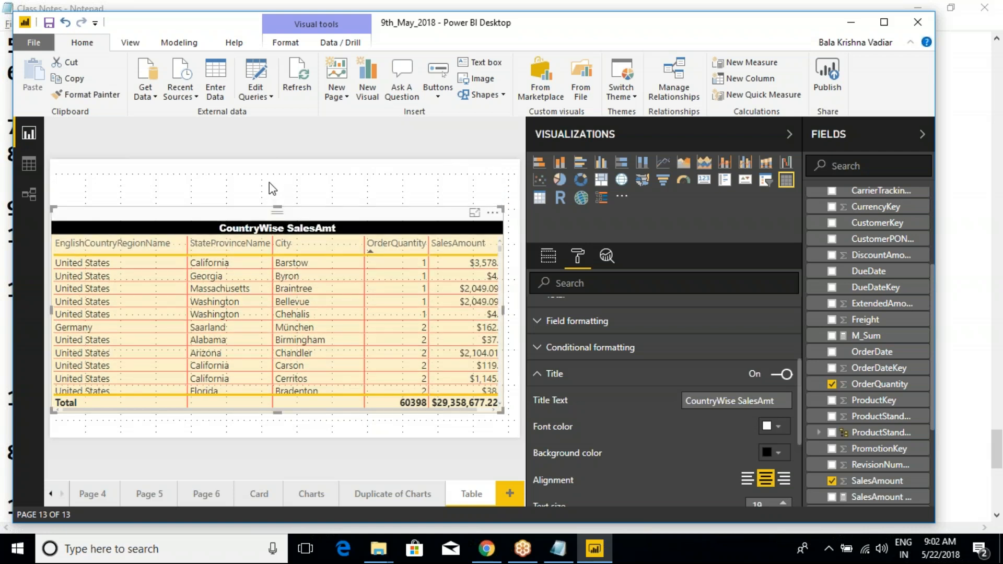
{"action": "left_click", "coordinate": [263, 189]}
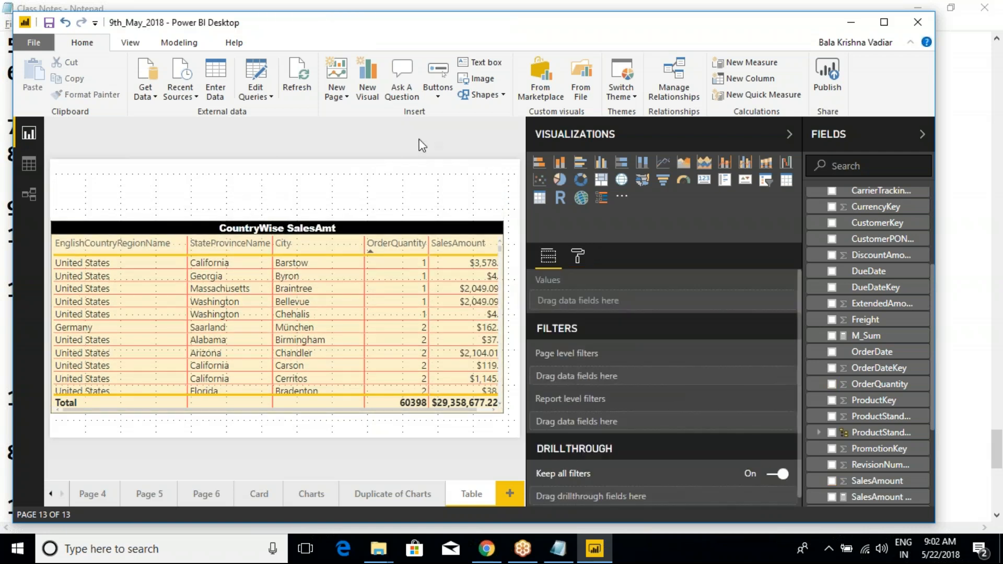
{"action": "left_click", "coordinate": [479, 62]}
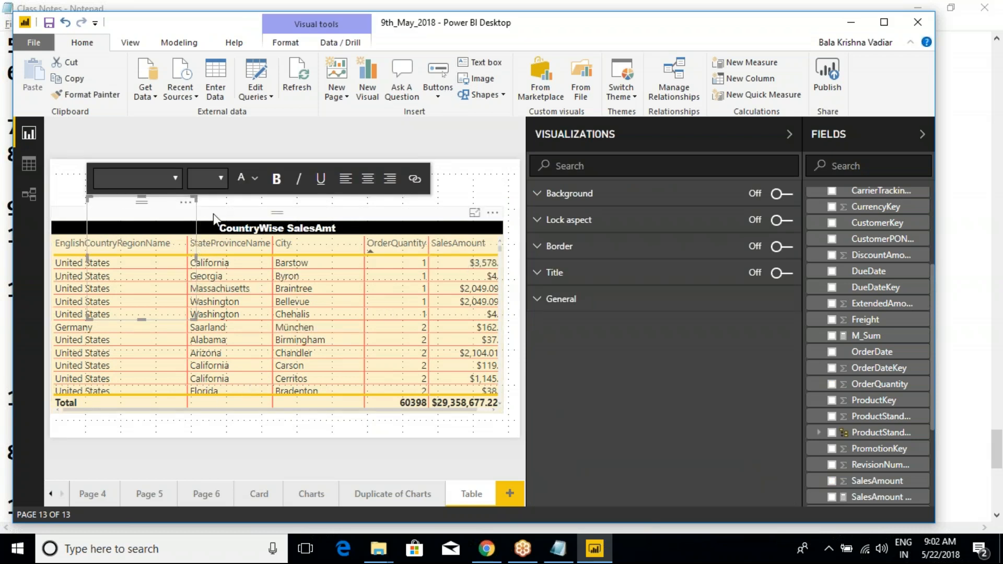
Step: Remove the empty text box and extend the table's upper edge back up to the top of the page
{"action": "left_click", "coordinate": [193, 204]}
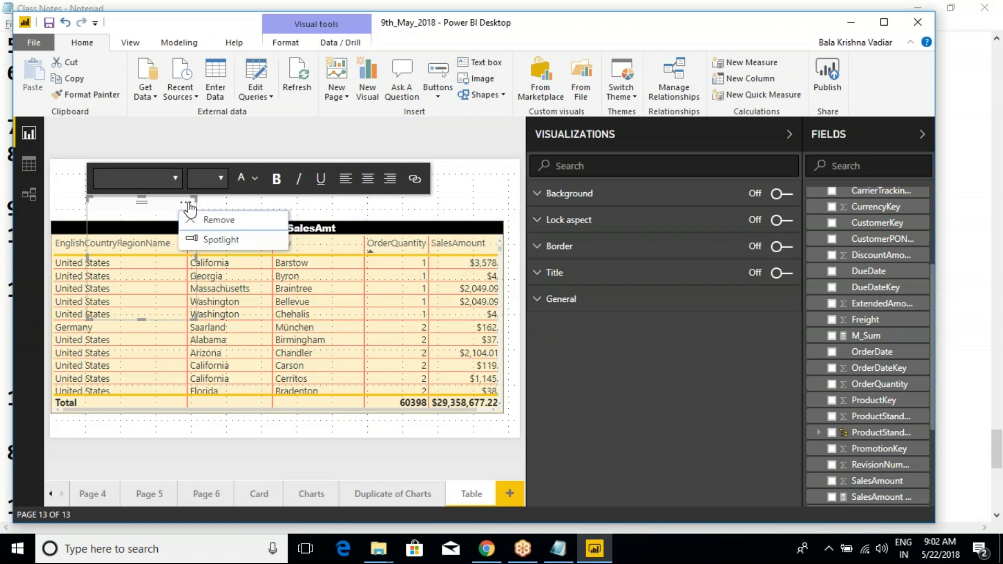
{"action": "left_click", "coordinate": [227, 221]}
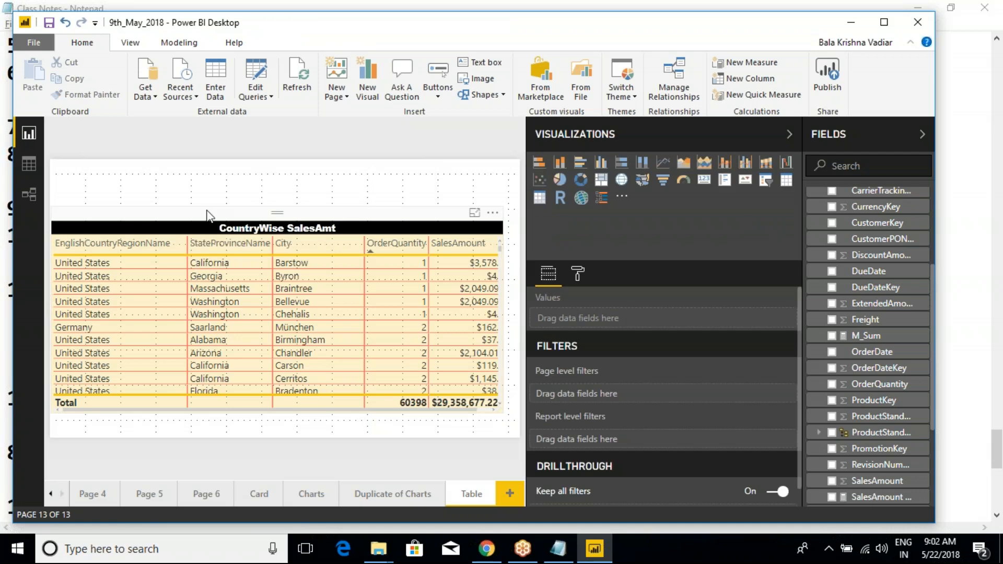
{"action": "left_click", "coordinate": [353, 218]}
{"action": "left_click_drag", "start_coordinate": [279, 215], "coordinate": [278, 171]}
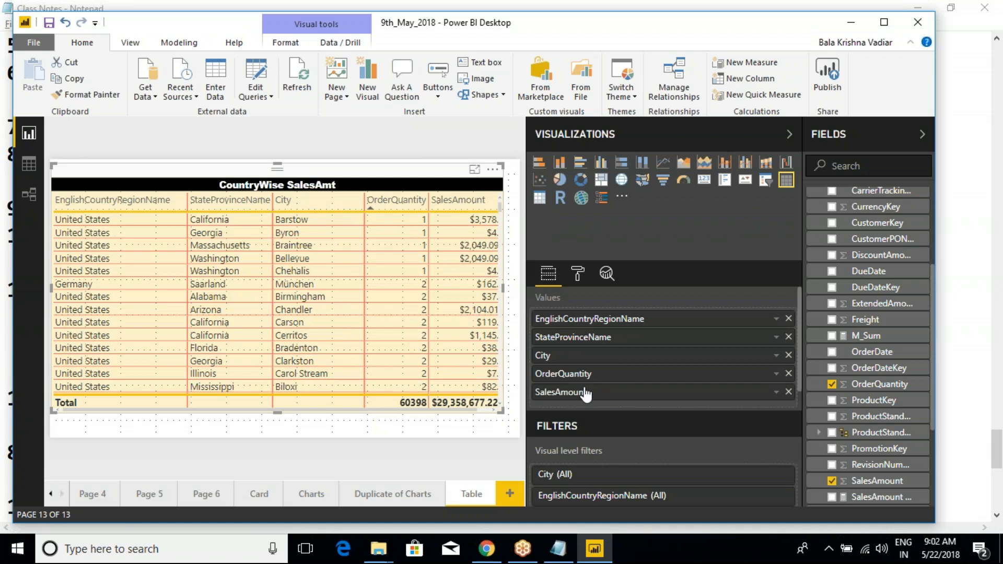
Step: Review the table's list of formatting categories, reselect the table, and return to its field assignments
{"action": "left_click", "coordinate": [577, 273]}
{"action": "scroll", "coordinate": [572, 449], "scroll_direction": "down", "scroll_amount": 2}
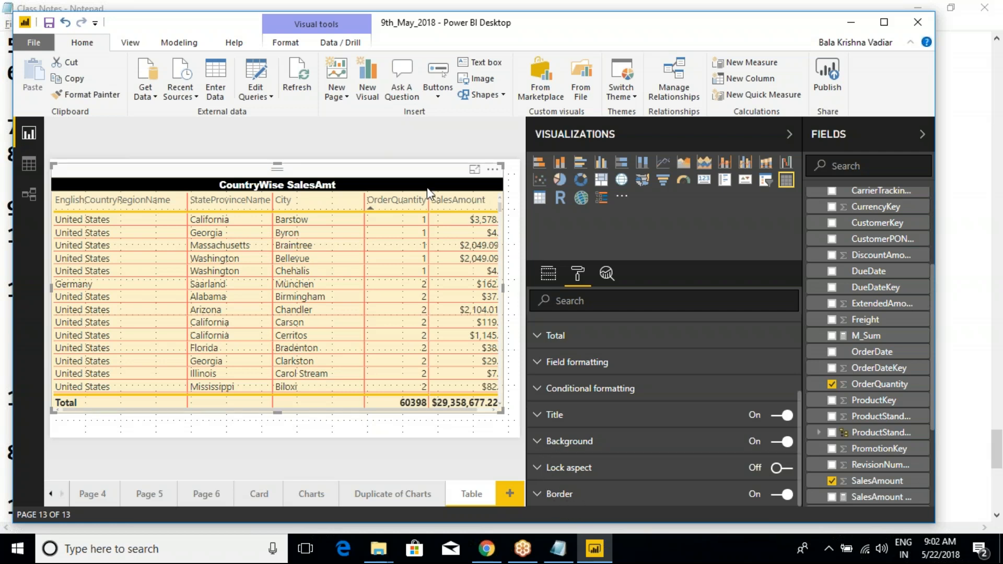
{"action": "left_click", "coordinate": [371, 429]}
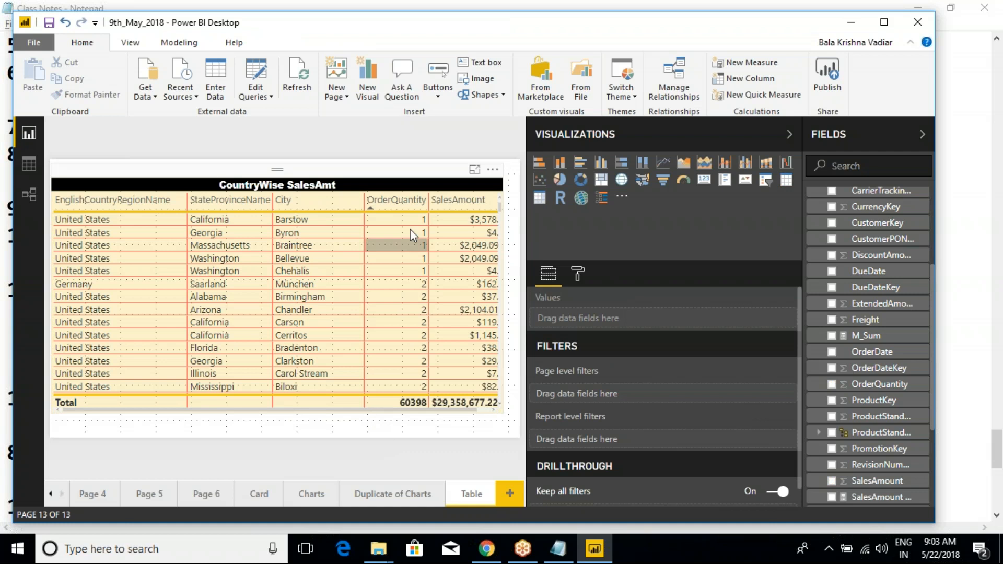
{"action": "left_click", "coordinate": [404, 177]}
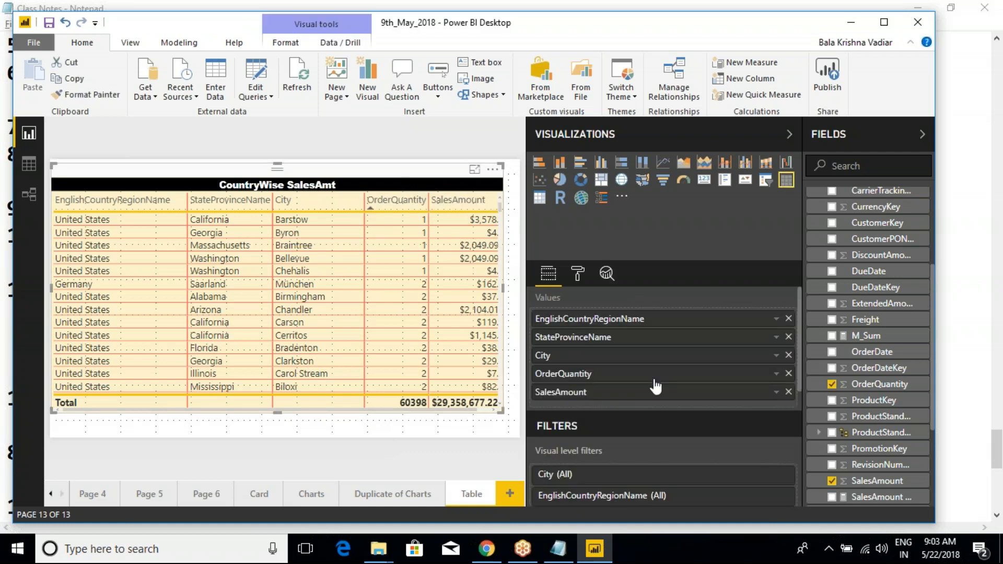
{"action": "left_click", "coordinate": [577, 276]}
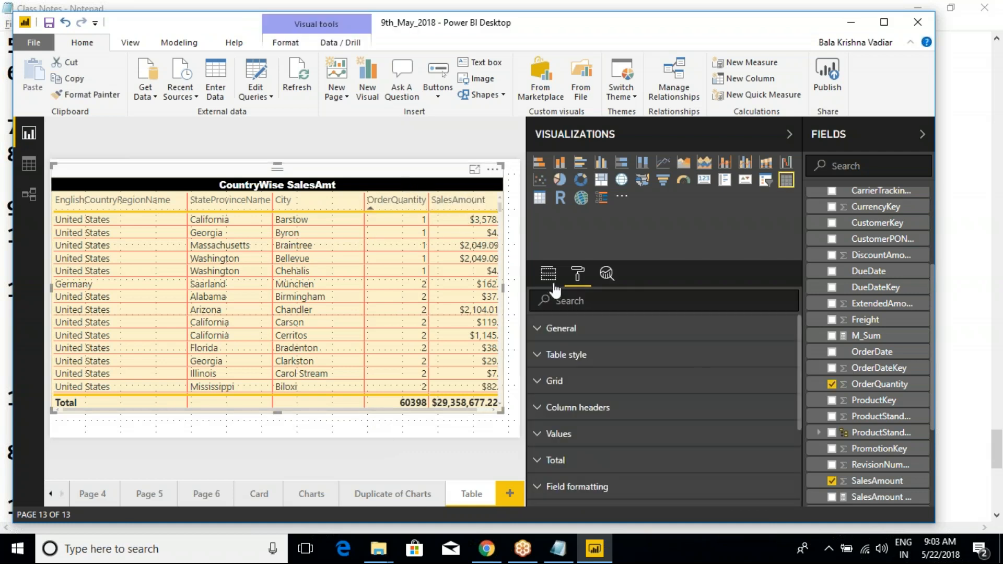
{"action": "left_click", "coordinate": [548, 281]}
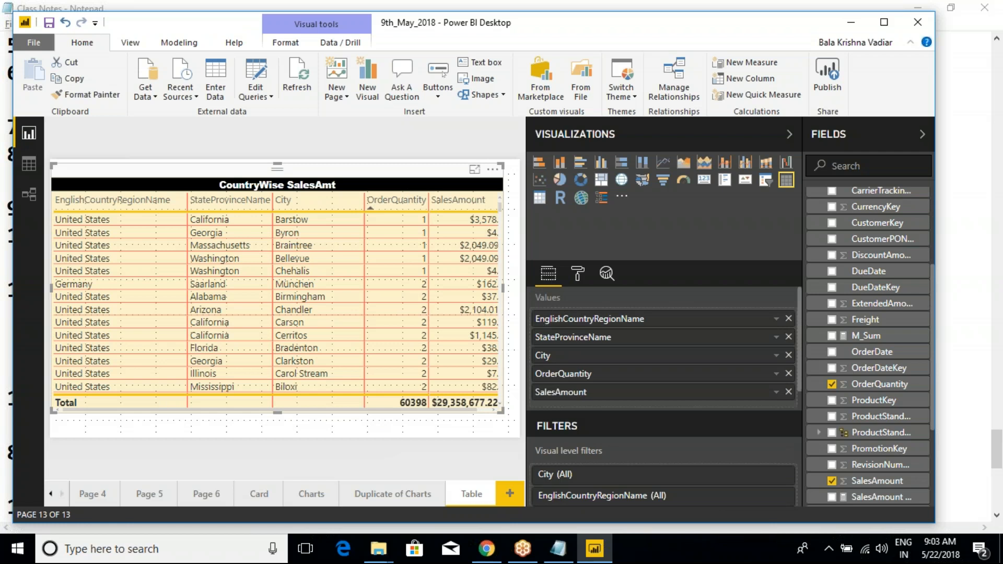